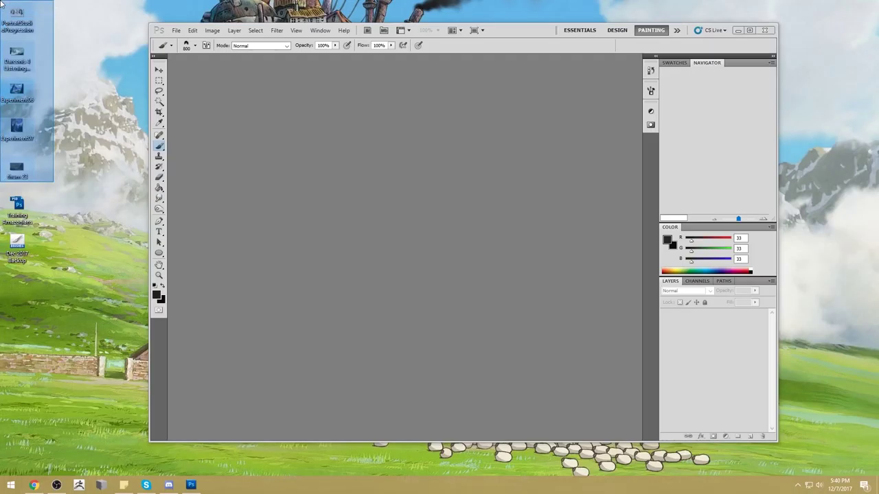
- Bring up Photoshop CS5 with the grayscale rider painting thum 23.tif open among several images
drag(6, 8, 458, 150)
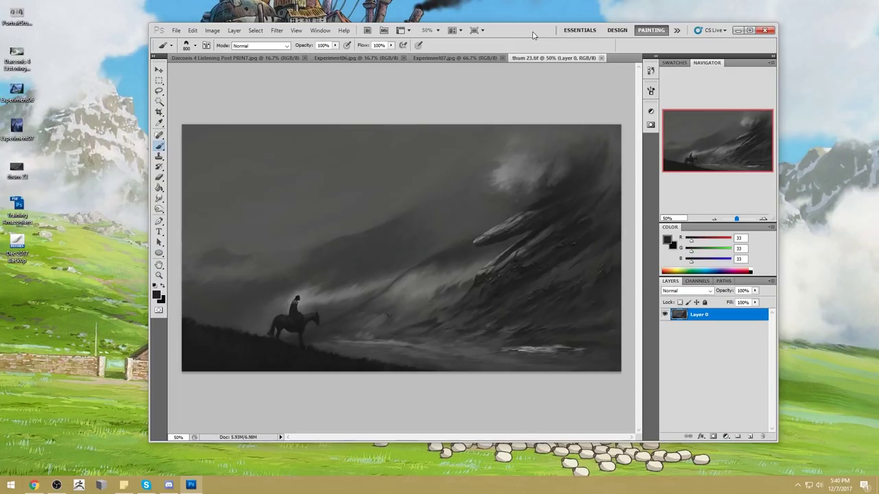
drag(526, 33, 510, 34)
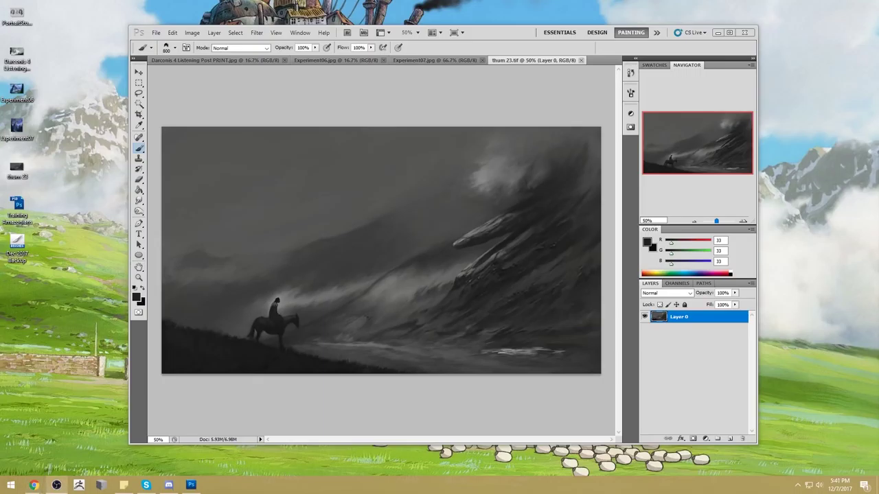
drag(525, 34, 587, 30)
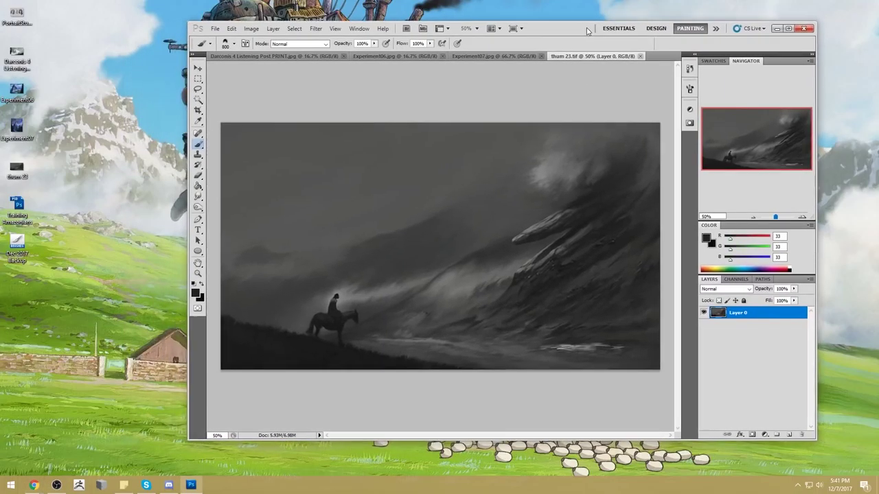
- Paste the fog texture layer back onto thum 23.tif, glance at the other documents, and maximize the window
key(ctrl+v)
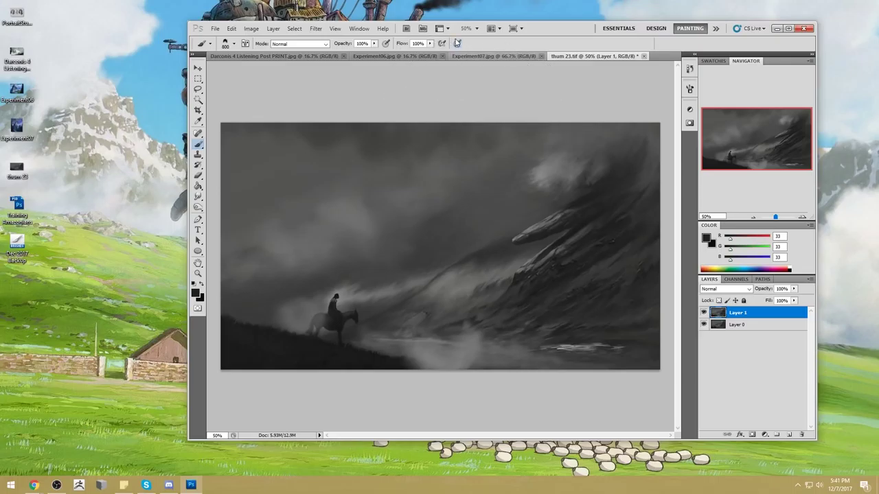
click(485, 55)
click(395, 55)
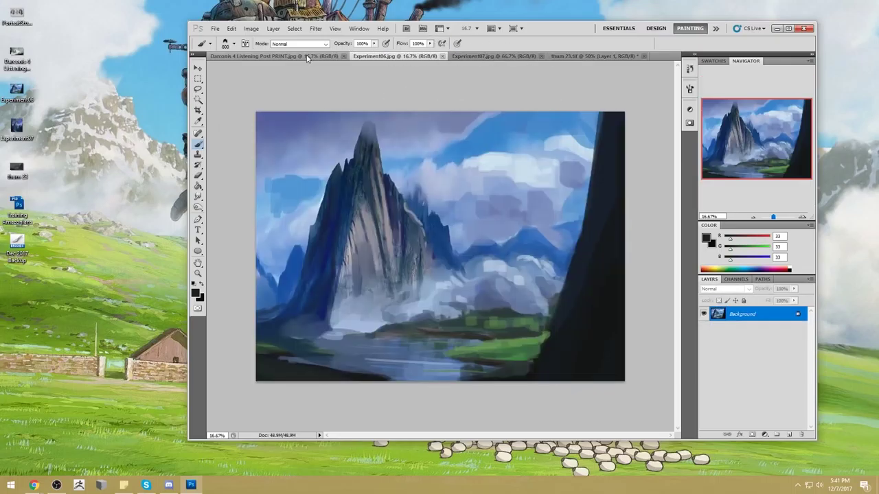
click(306, 56)
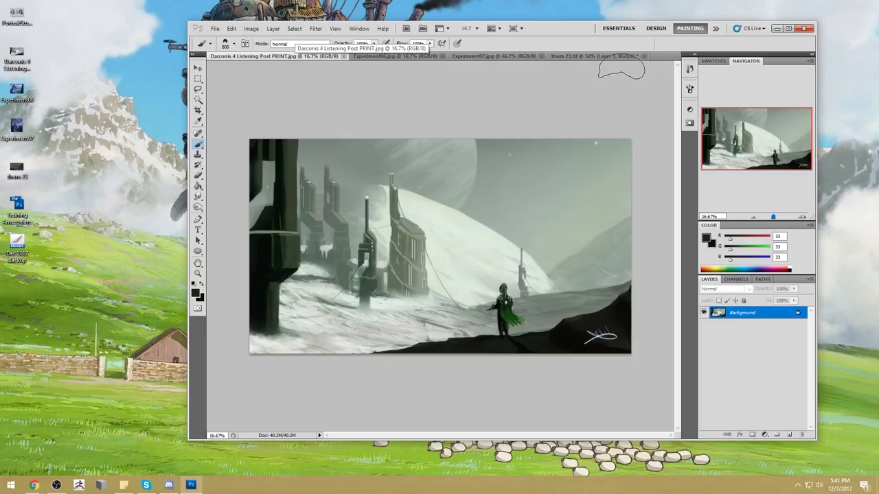
click(788, 29)
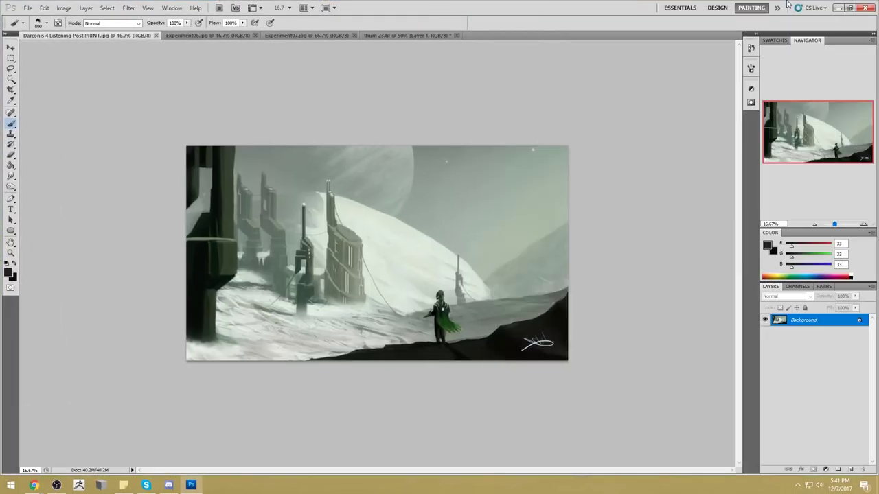
- Cycle through the Experiment06, Experiment07 and Darconis documents, ending back on thum 23.tif
click(218, 35)
click(308, 35)
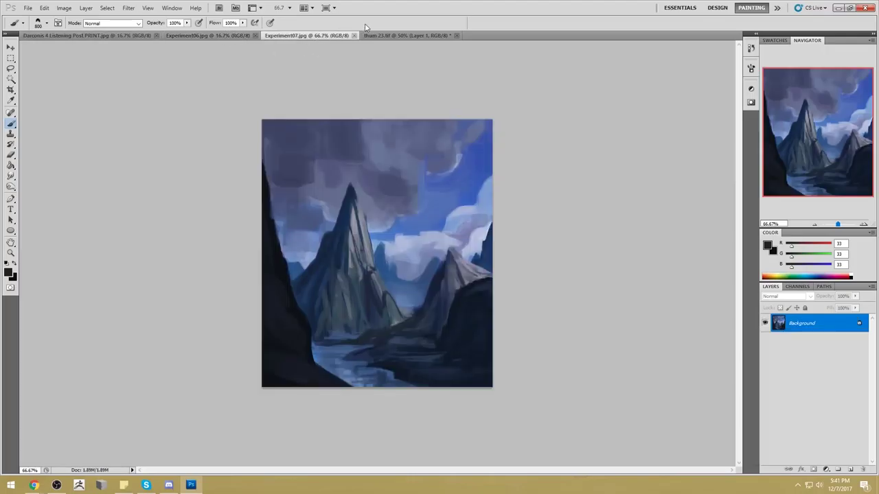
click(410, 36)
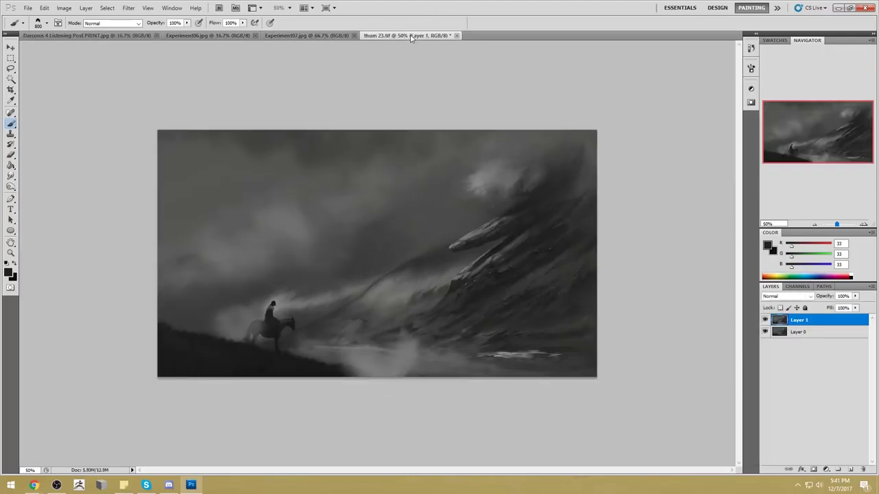
click(75, 35)
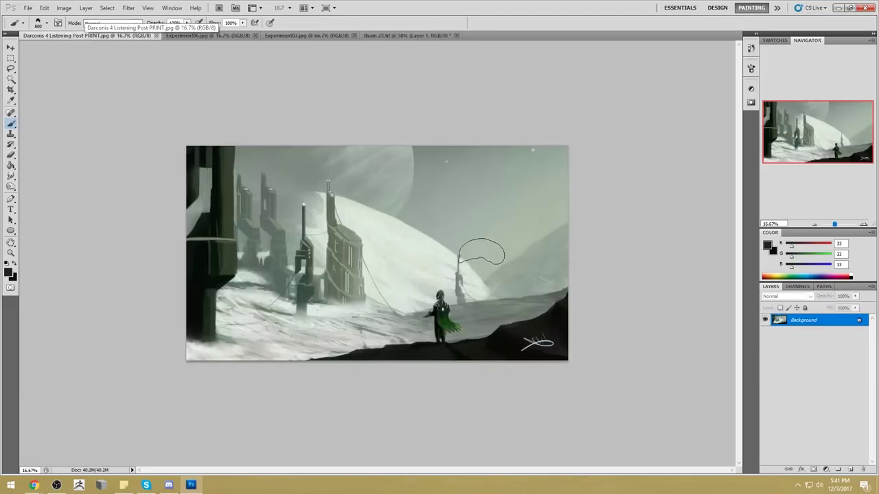
click(410, 36)
- Hide the fog layer, Layer 1, and switch to the Darconis 4 Listening Post PRINT scene
click(763, 320)
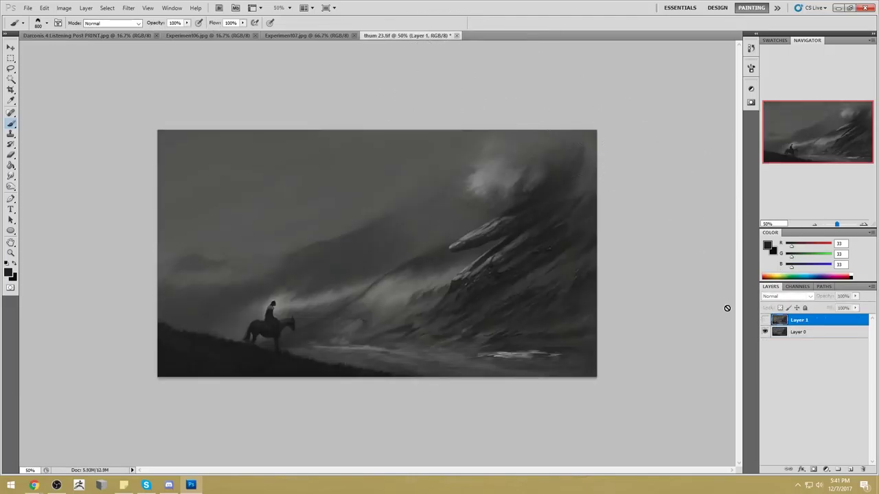
click(110, 37)
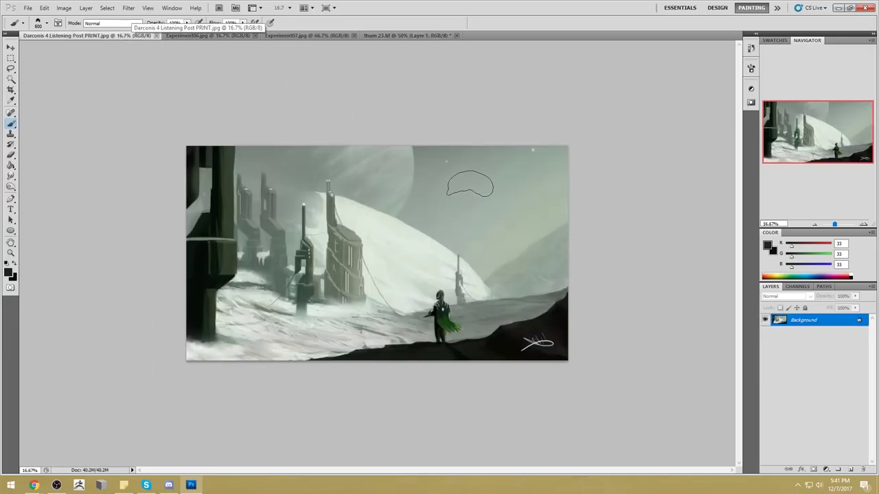
right_click(400, 179)
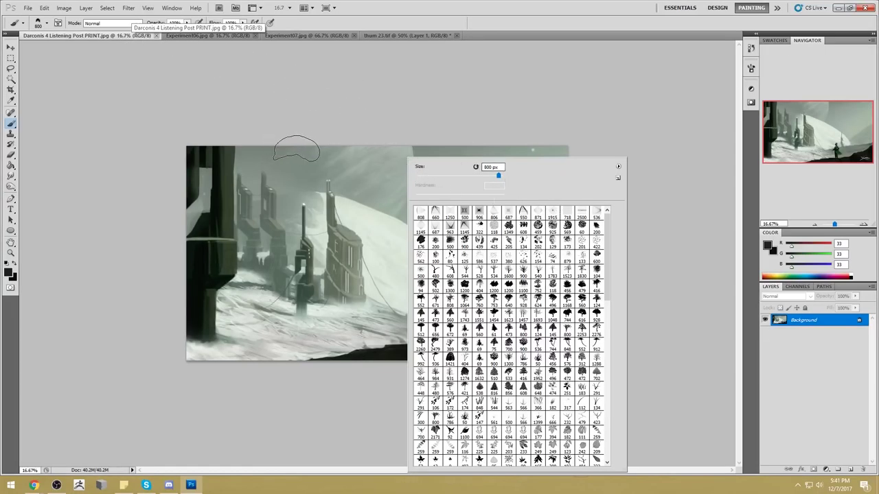
- Bring up the brush presets over the Darconis canvas and set the brush size to 800 px
right_click(296, 150)
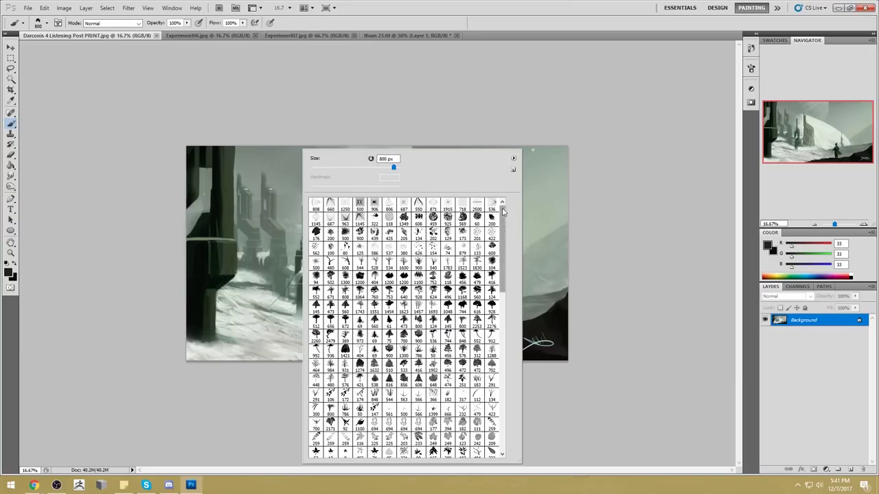
drag(503, 213, 505, 206)
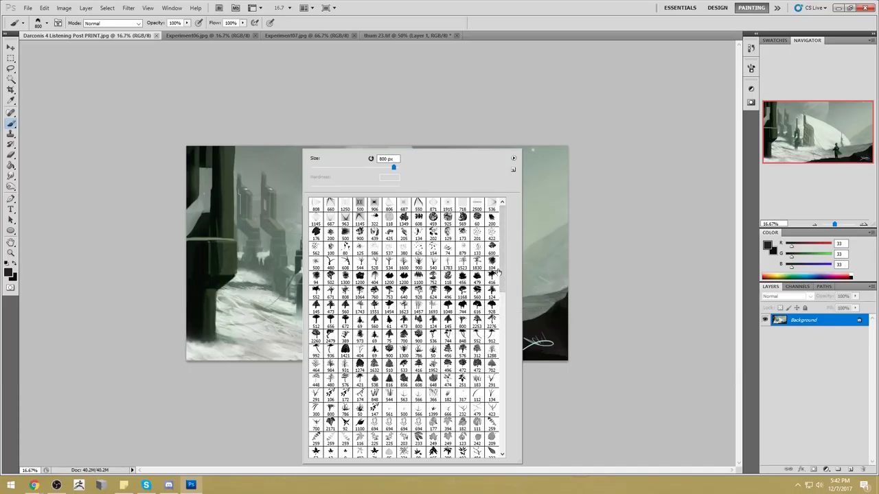
drag(503, 257, 511, 298)
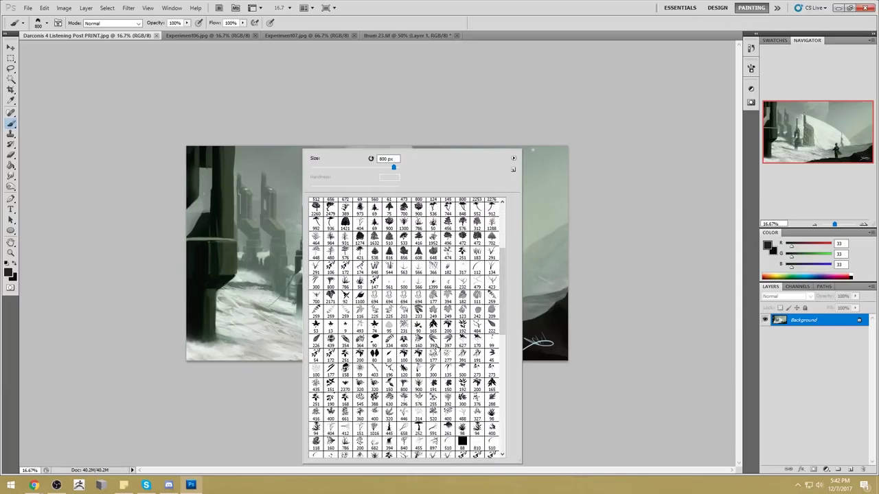
- Choose the 2176 scatter brush and paint dark speckled strokes across the hills and buildings
drag(509, 297, 510, 329)
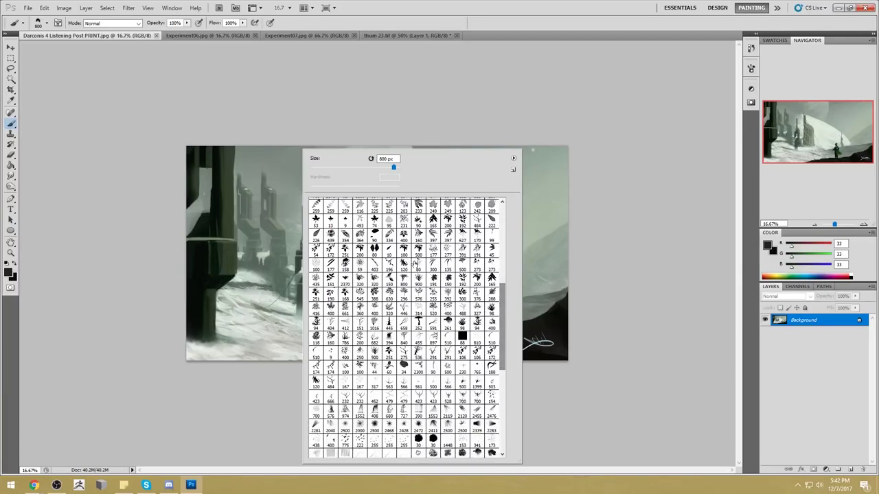
drag(507, 335, 509, 373)
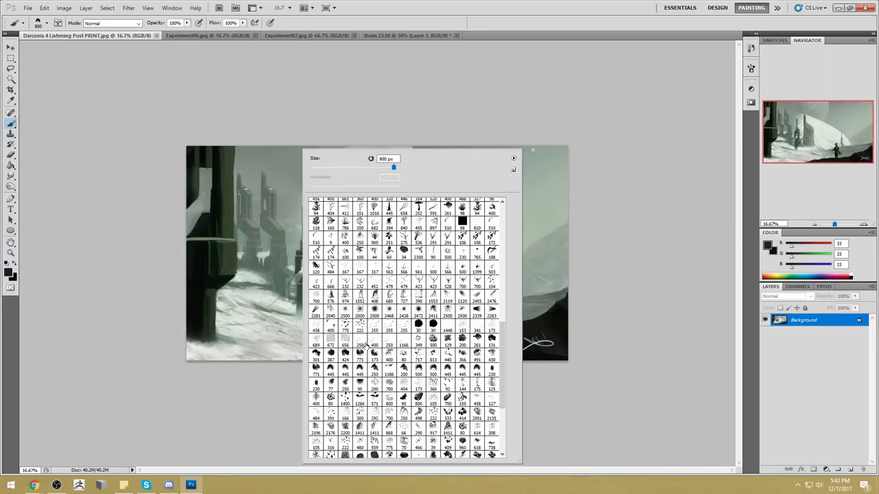
scroll(512, 335, down, 2)
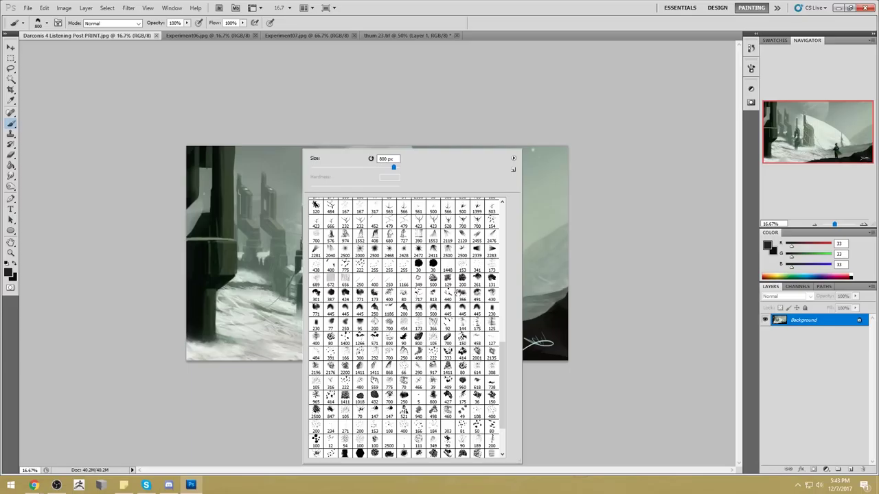
scroll(507, 354, down, 2)
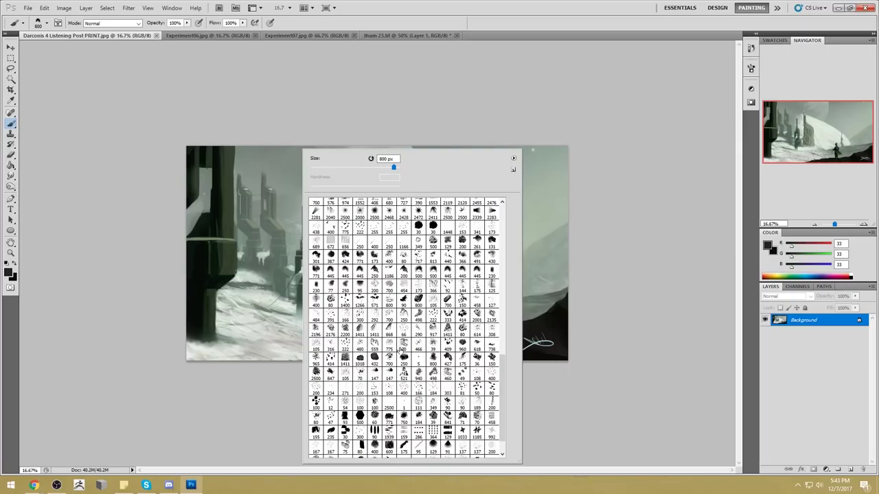
double_click(328, 333)
mouse_move(271, 281)
mouse_down()
mouse_move(391, 360)
mouse_move(513, 289)
mouse_move(392, 341)
mouse_move(591, 336)
mouse_up()
- Undo the scatter strokes and switch to the 271 px scatter brush
key(ctrl+alt+z)
key(ctrl+alt+z)
key(ctrl+alt+z)
key(ctrl+alt+z)
right_click(447, 237)
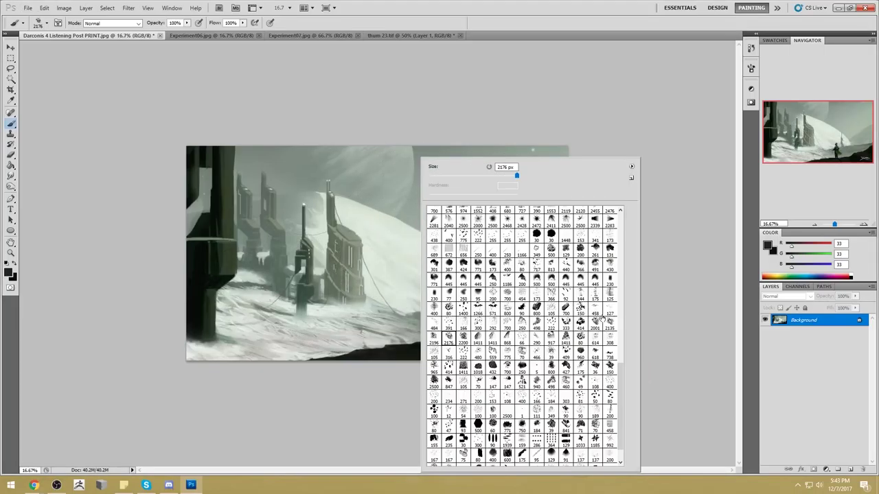
drag(623, 380, 620, 390)
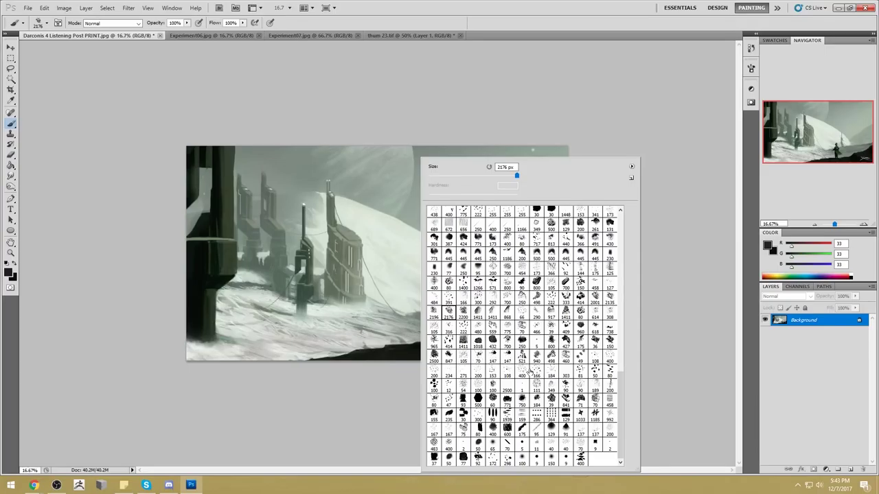
double_click(463, 371)
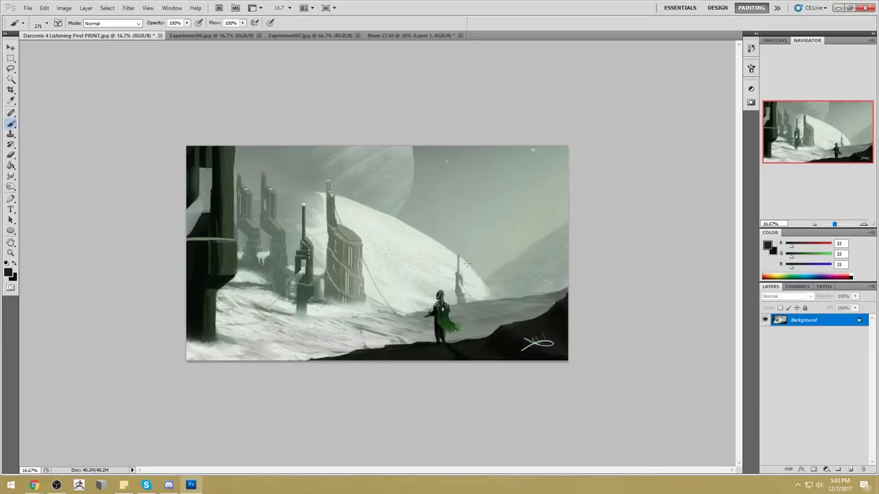
- Pick the 400 bird-shaped brush and scatter bird dabs across the centre and behind the figure
right_click(441, 251)
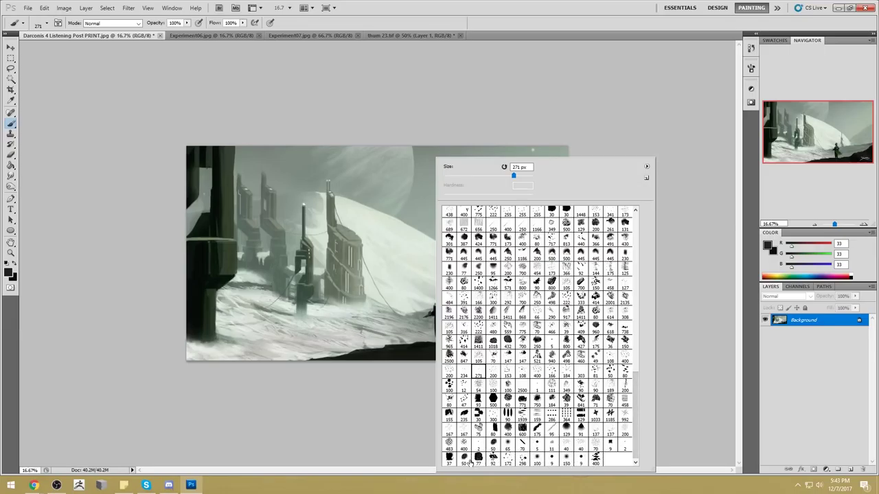
click(595, 459)
mouse_move(369, 301)
mouse_down()
mouse_move(439, 288)
mouse_move(405, 309)
mouse_move(344, 313)
mouse_move(391, 327)
mouse_move(247, 337)
mouse_up()
mouse_move(431, 304)
mouse_down()
mouse_move(508, 289)
mouse_move(385, 281)
mouse_move(477, 272)
mouse_move(466, 268)
mouse_move(470, 255)
mouse_move(484, 264)
mouse_move(357, 264)
mouse_move(411, 254)
mouse_move(549, 254)
mouse_move(355, 247)
mouse_move(473, 247)
mouse_move(234, 257)
mouse_up()
- Shrink the brush with [ and undo the painted bird dabs
key(bracketleft)
key(bracketleft)
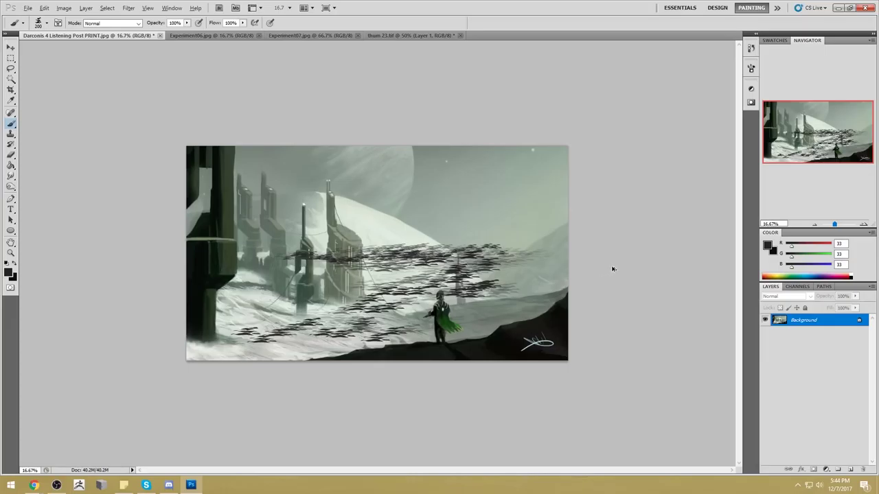
key(ctrl+alt+z)
key(ctrl+alt+z)
key(ctrl+alt+z)
key(ctrl+alt+z)
key(ctrl+alt+z)
key(ctrl+alt+z)
key(ctrl+alt+z)
key(ctrl+alt+z)
key(ctrl+alt+z)
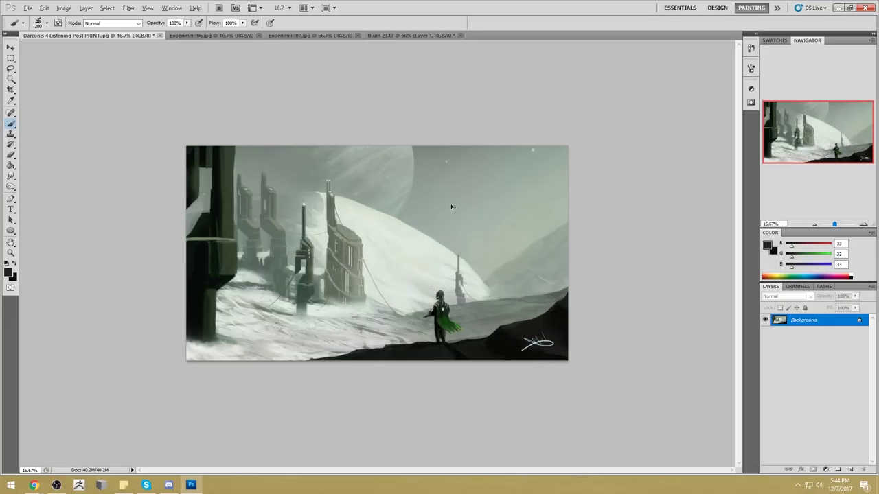
right_click(404, 153)
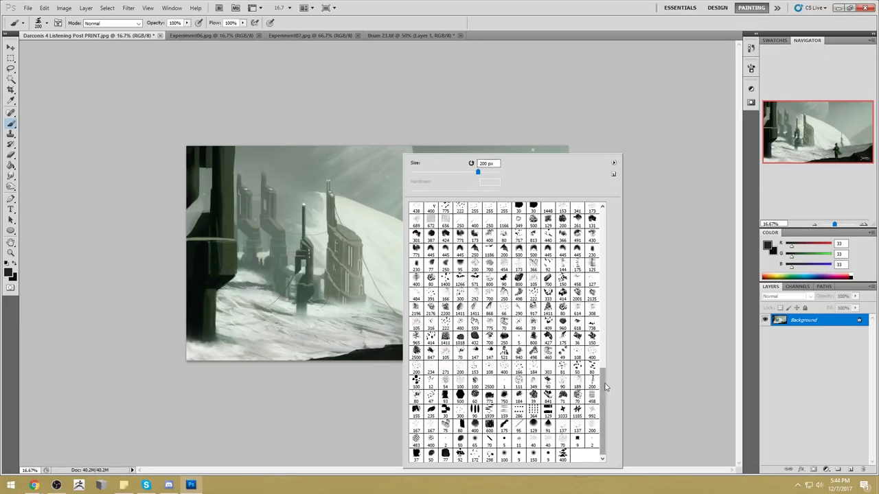
- Dismiss the brush picker and switch to the Experiment06 blue mountain landscape
drag(604, 403, 603, 210)
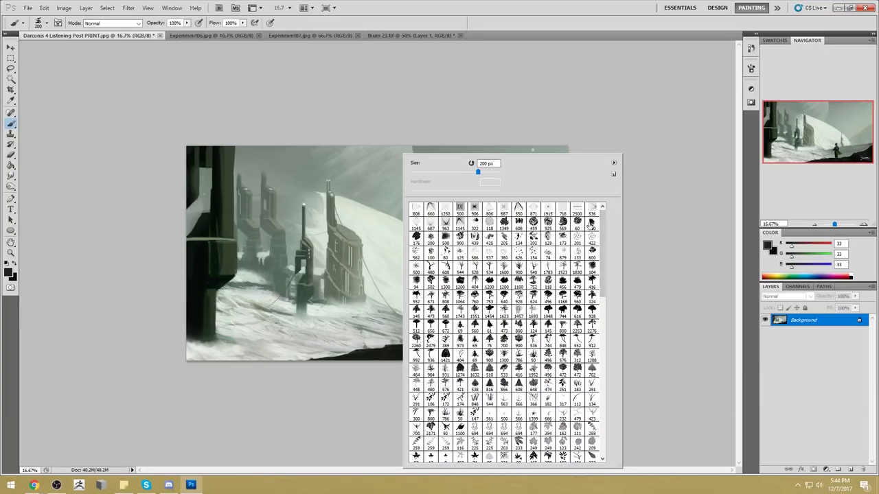
mouse_move(601, 253)
mouse_down()
mouse_move(602, 420)
mouse_move(602, 245)
mouse_move(537, 151)
mouse_up()
click(33, 484)
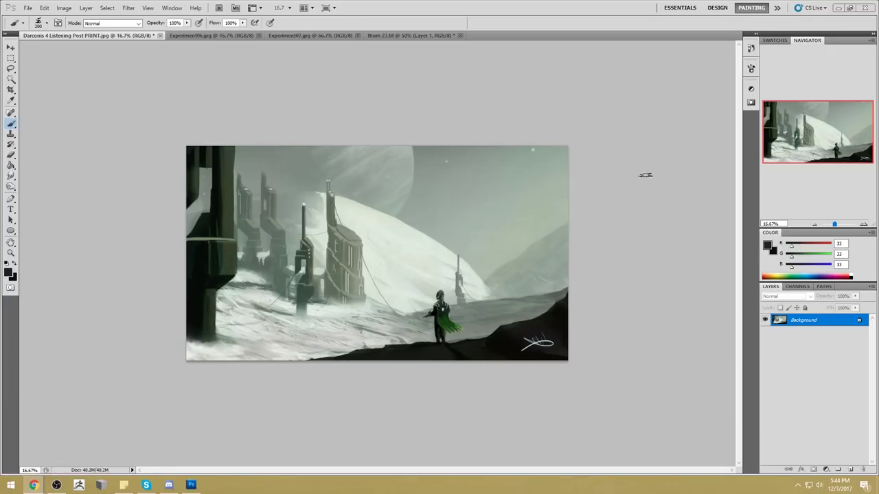
right_click(412, 149)
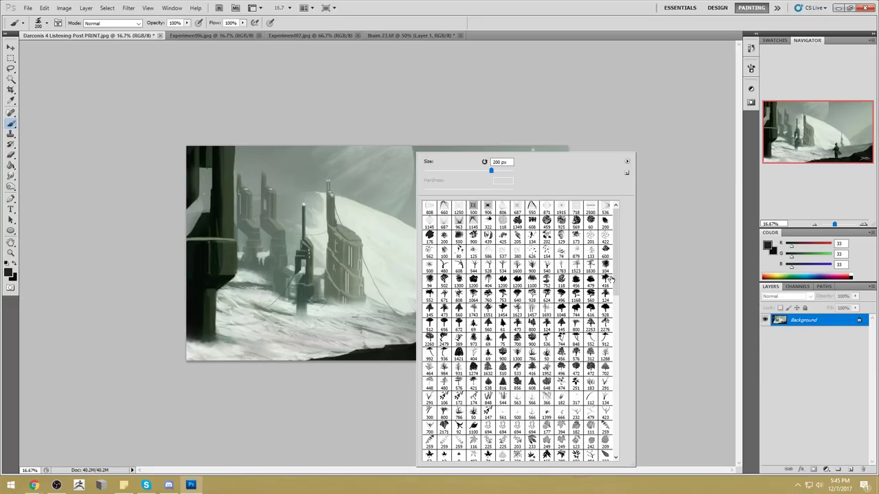
click(213, 35)
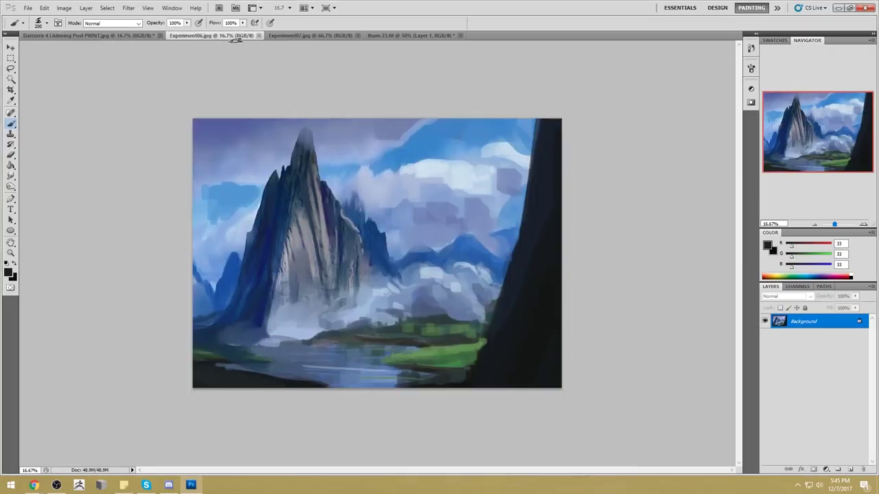
- Return to thum 23.tif, make the fog layer Layer 1 visible again, and select the Eraser
click(384, 35)
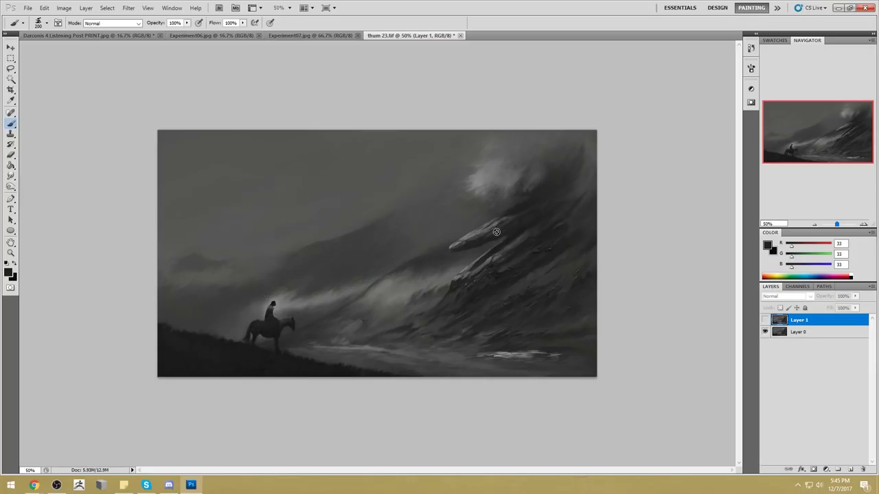
click(765, 321)
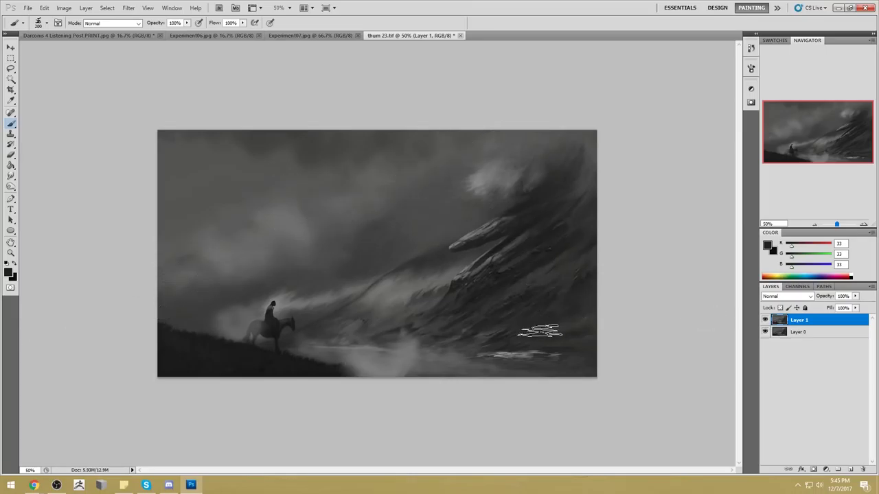
key(e)
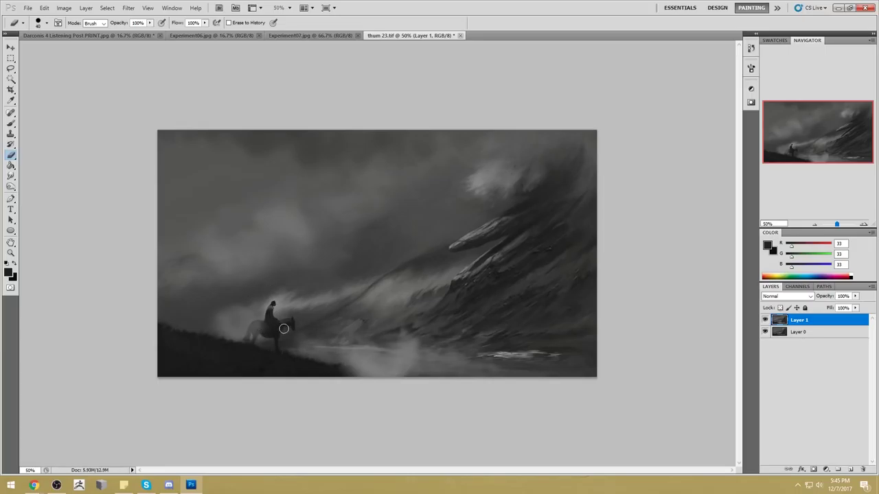
- Give the Eraser the 173 px textured brush
right_click(480, 233)
drag(697, 287, 702, 411)
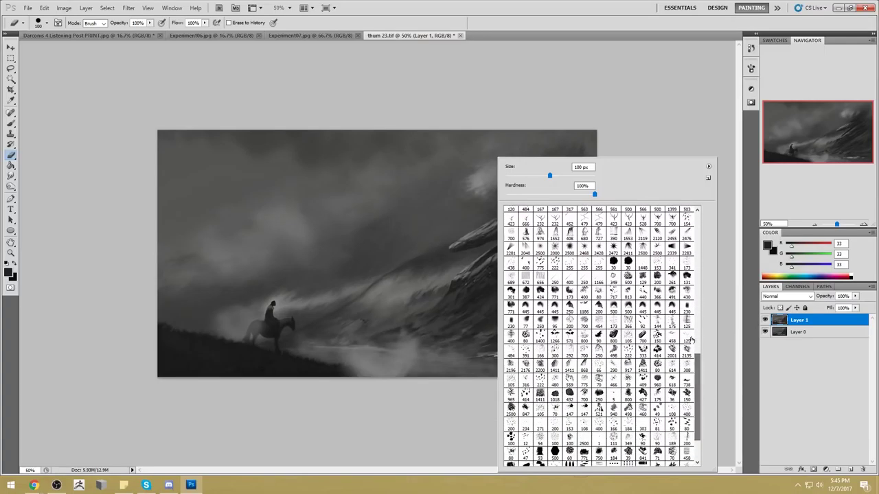
click(569, 291)
click(655, 148)
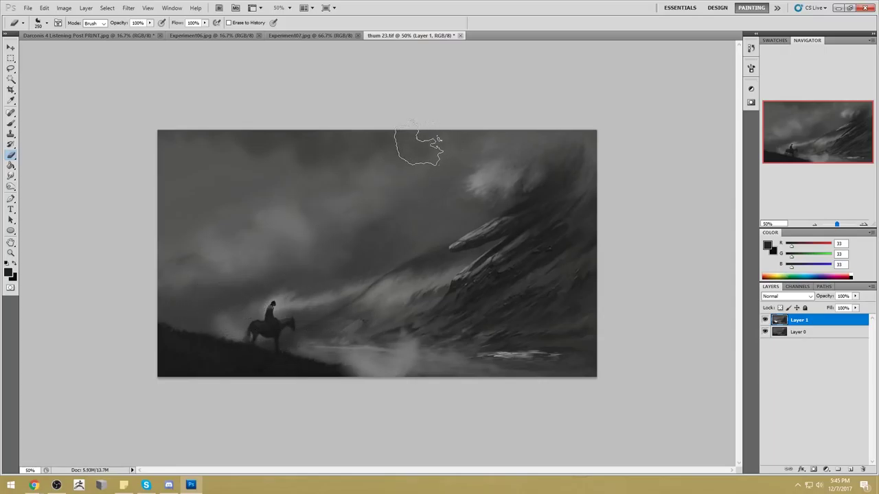
- Browse the brush presets again, leaving the brush unchanged
right_click(420, 144)
right_click(396, 132)
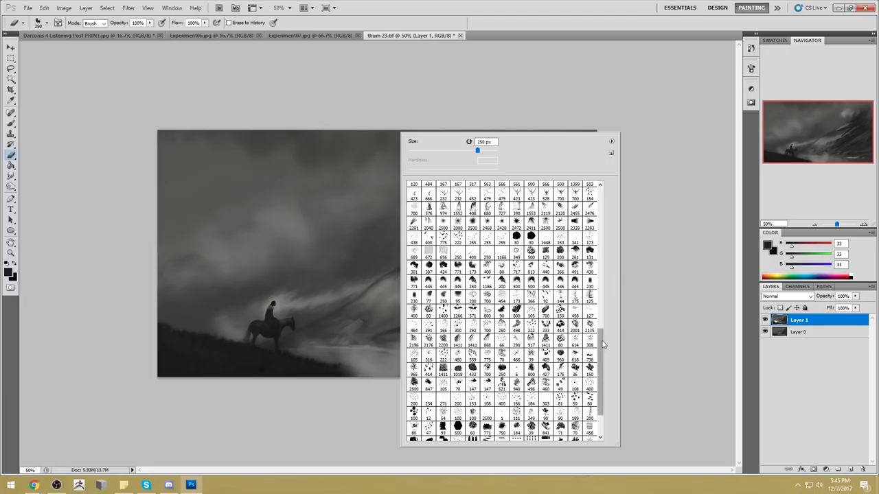
drag(603, 344, 604, 367)
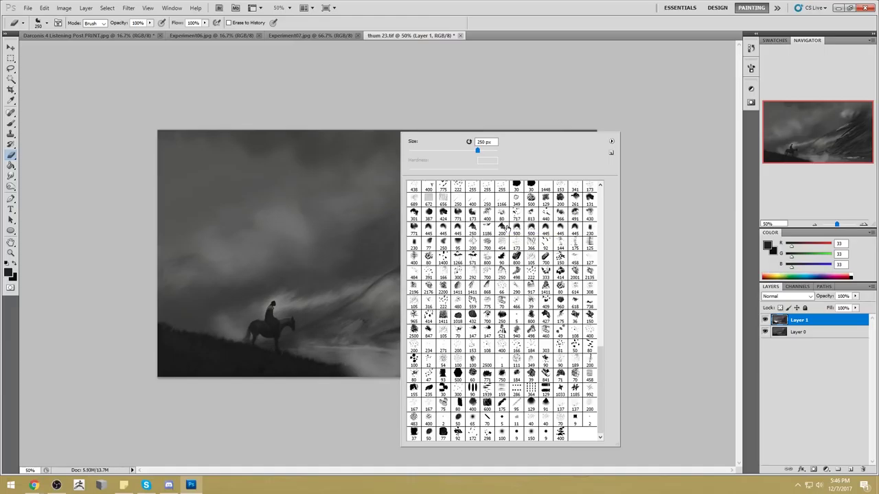
drag(604, 388, 608, 208)
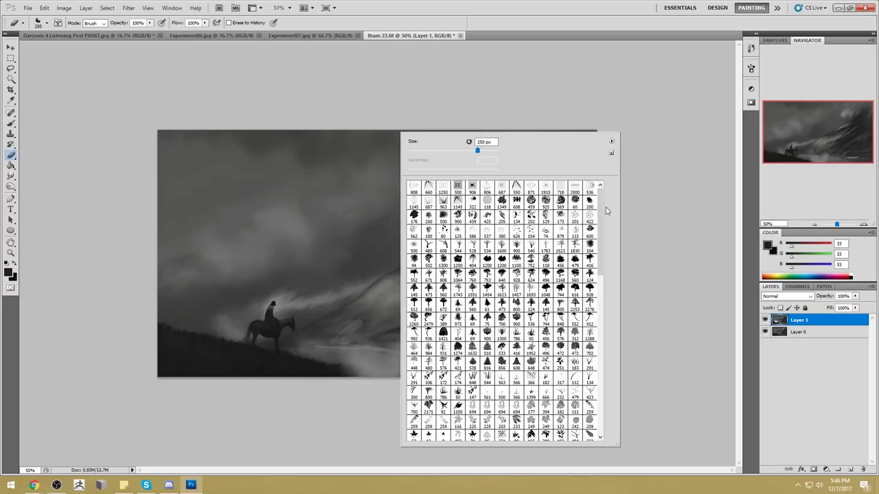
drag(604, 218, 611, 385)
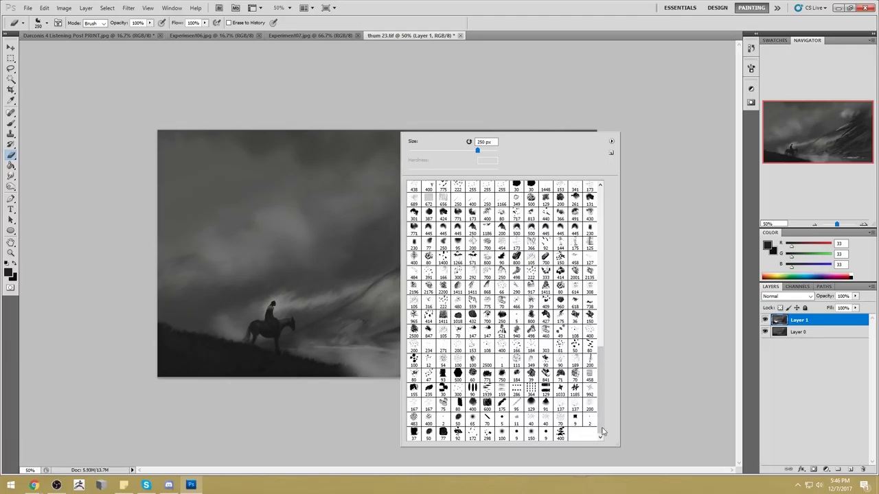
mouse_move(602, 409)
mouse_down()
mouse_move(615, 275)
mouse_move(608, 245)
mouse_up()
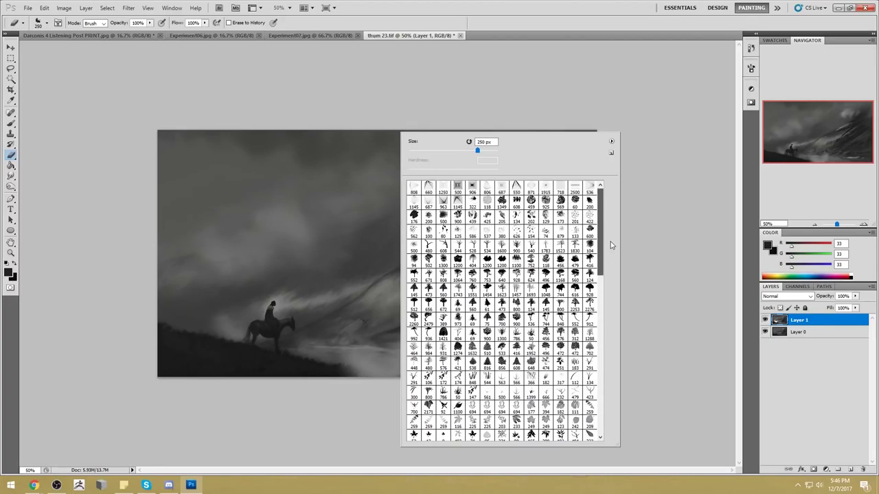
click(671, 199)
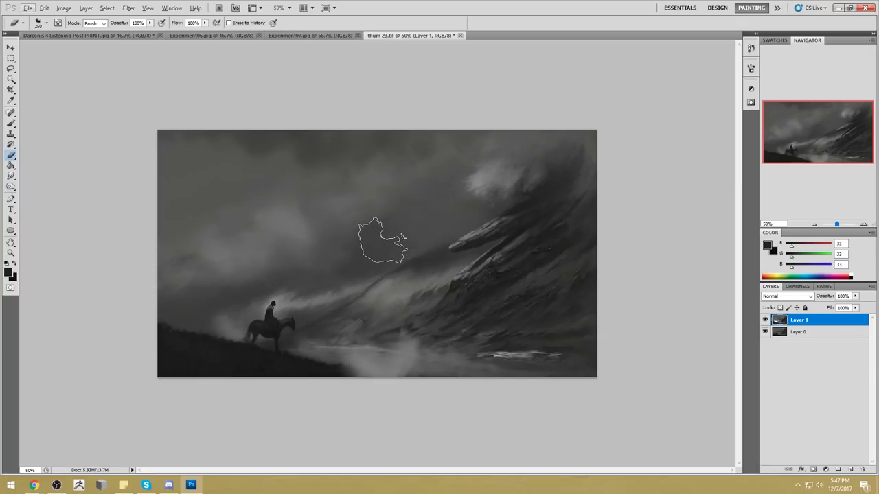
- Set the Brush tool to the 173 px brush, then return to the Eraser
key(alt)
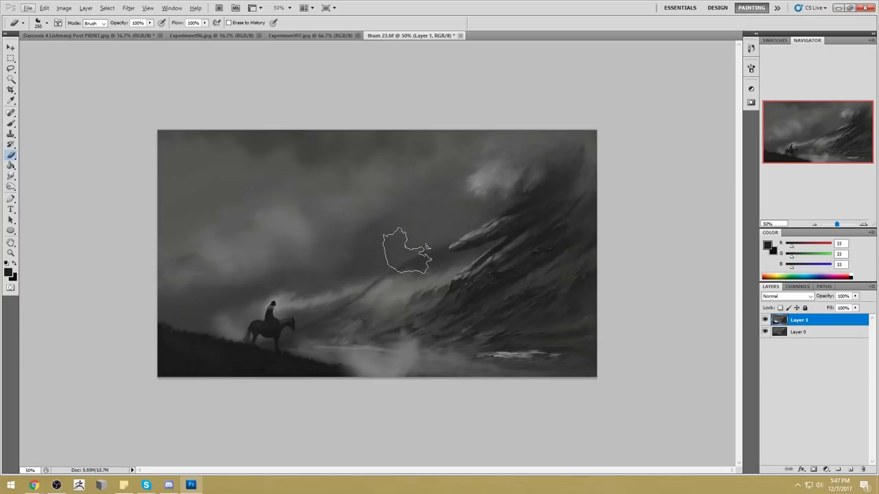
key(b)
key(alt+e)
right_click(316, 168)
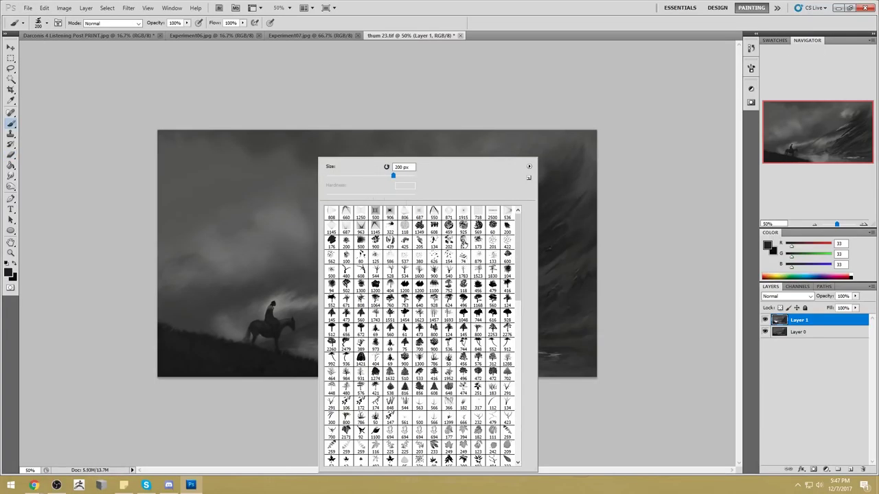
drag(523, 275, 507, 395)
click(389, 354)
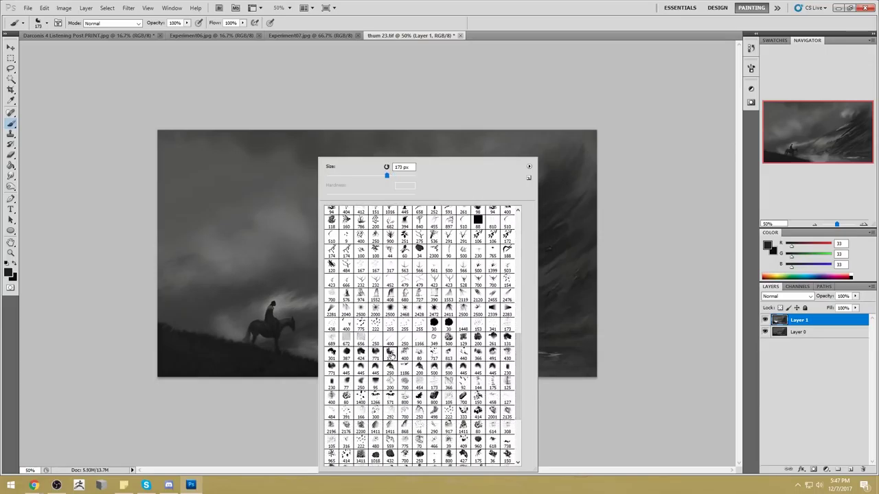
click(679, 267)
key(e)
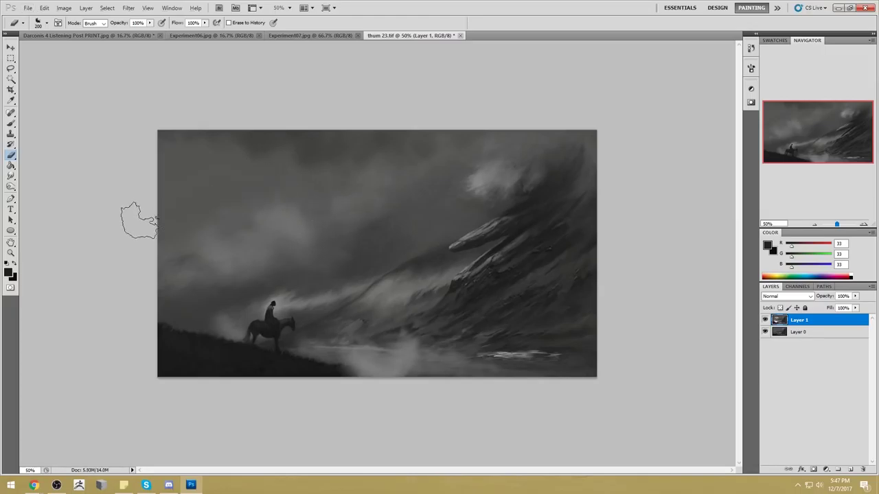
- Give the Eraser a cloud-shaped brush sized 175 px, then choose the Smudge Tool
right_click(300, 178)
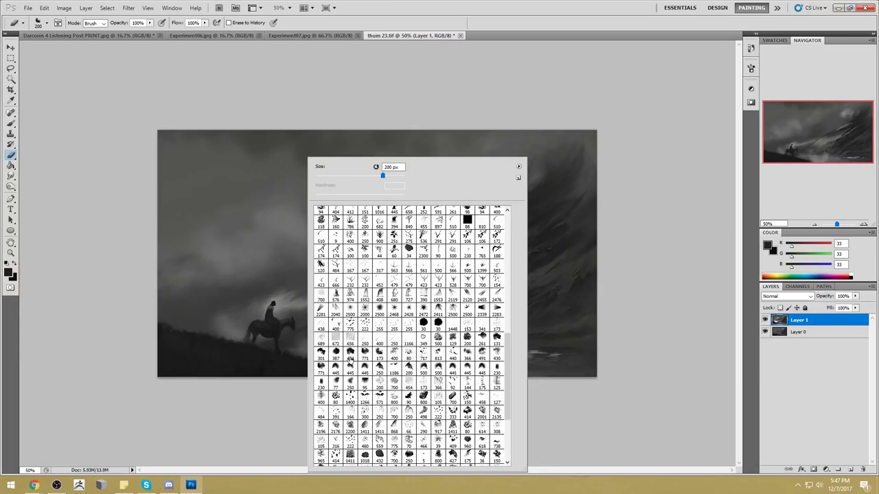
click(355, 356)
click(293, 81)
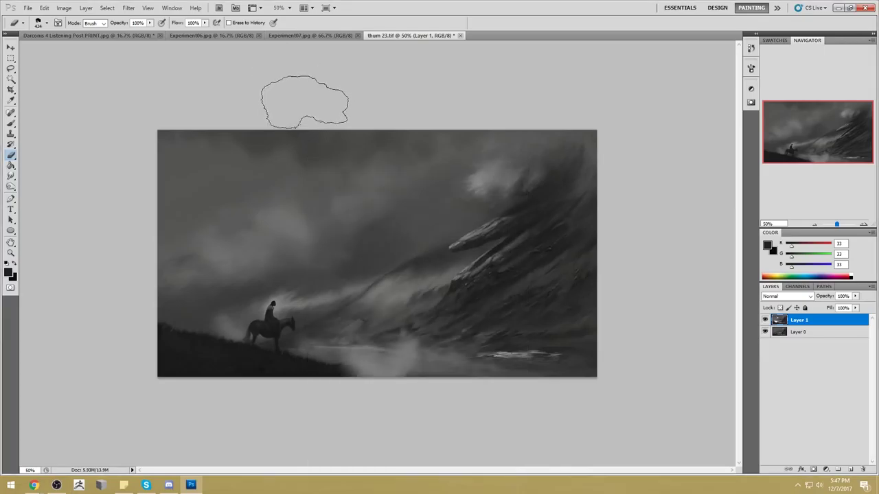
key(bracketright)
key(bracketright)
key(bracketright)
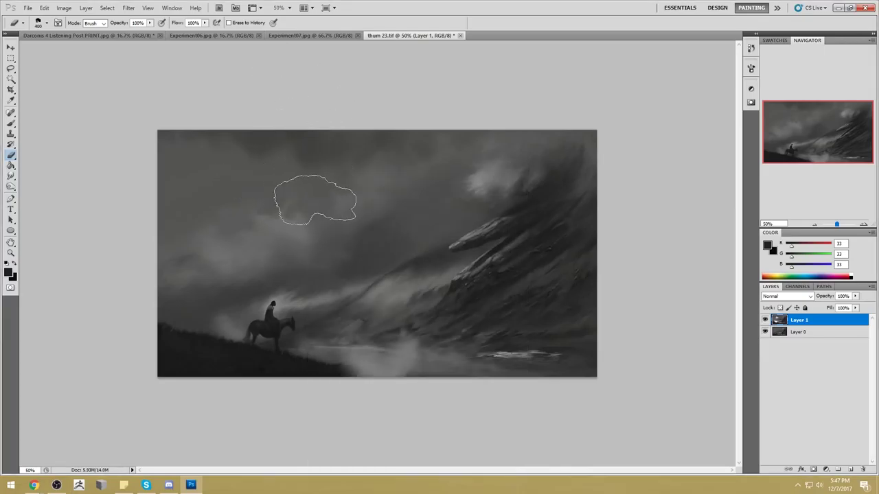
key(bracketleft)
key(bracketleft)
key(bracketleft)
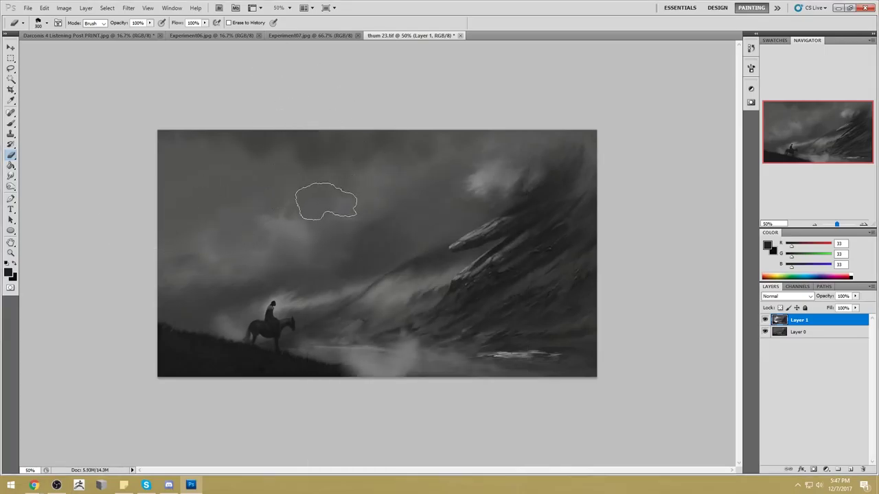
key(bracketleft)
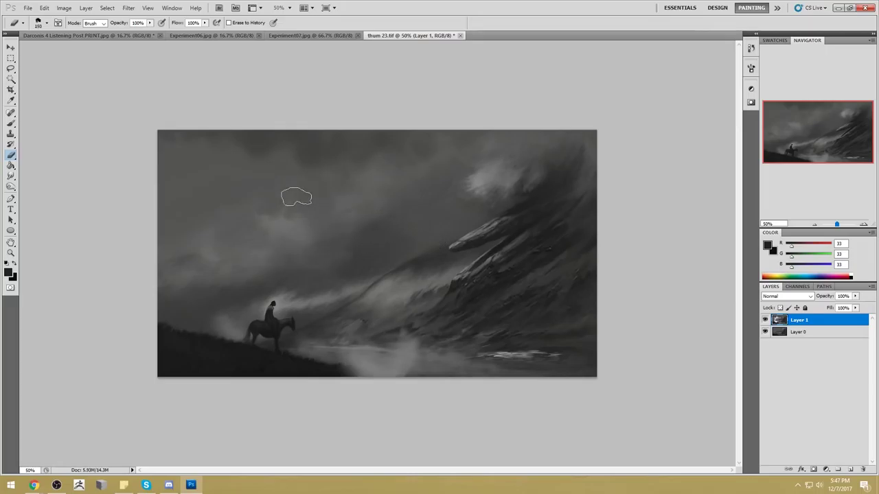
drag(11, 175, 34, 194)
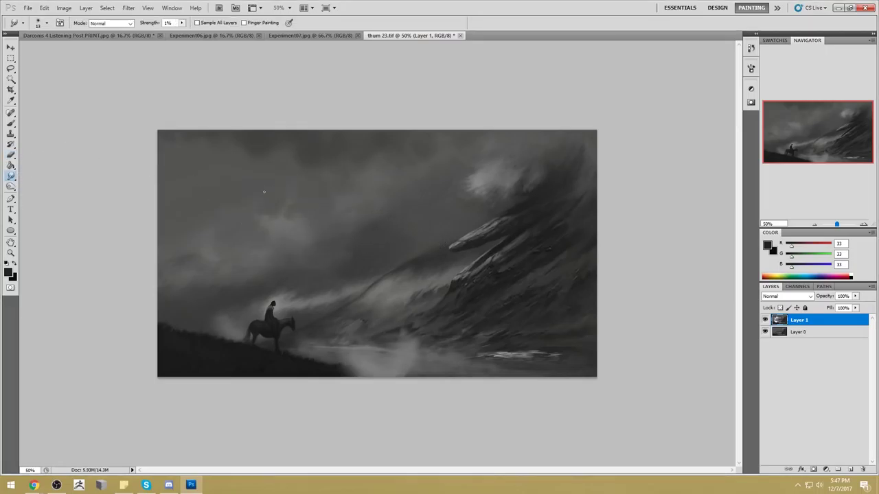
- Open the Preset Manager from the brush picker's options menu, then close it
right_click(217, 202)
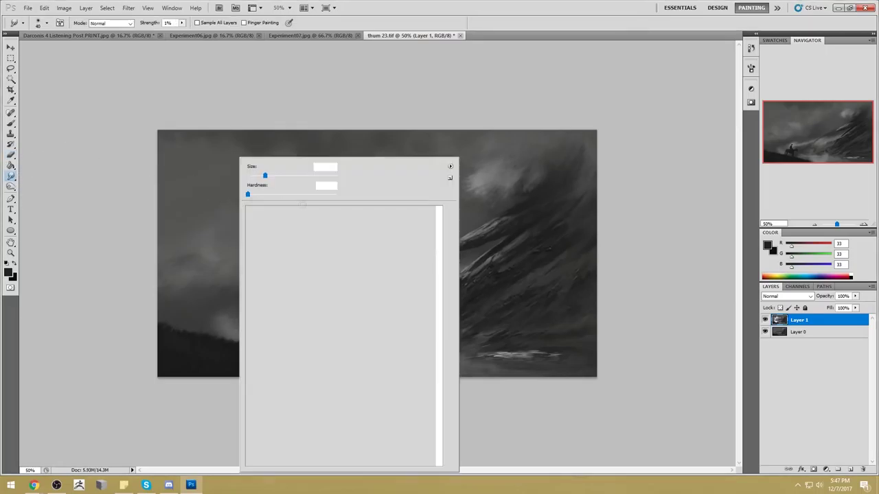
scroll(412, 309, down, 5)
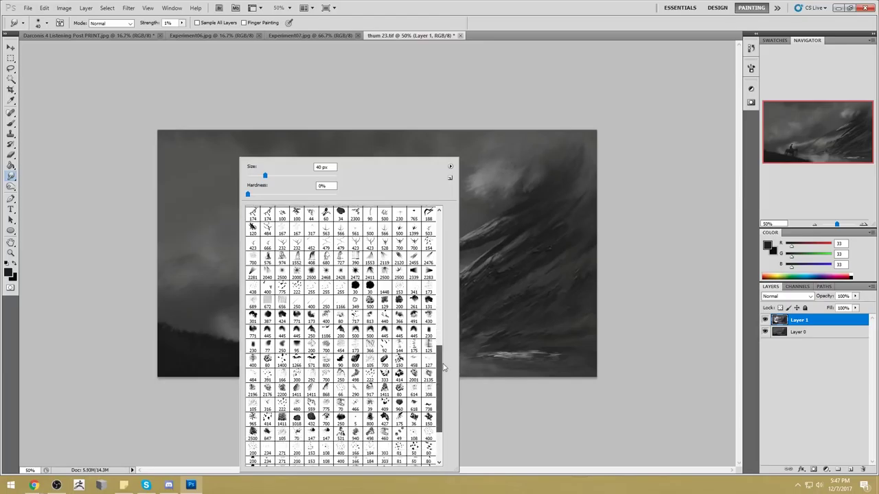
click(450, 166)
click(484, 267)
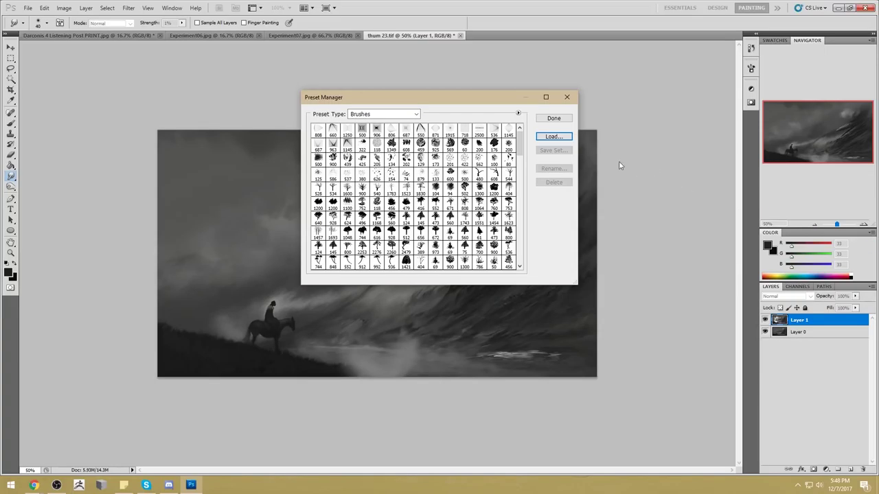
drag(522, 141, 527, 264)
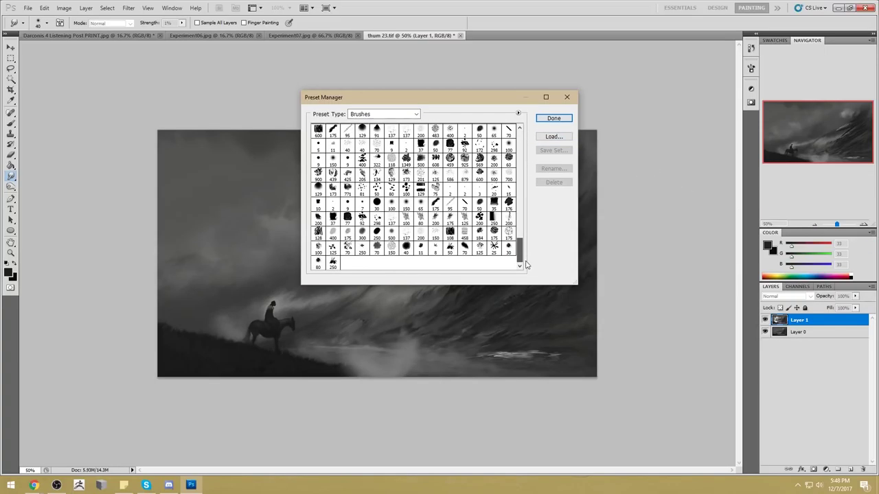
click(553, 118)
- Choose a soft 50 px smudge brush, then return to the Eraser
right_click(357, 159)
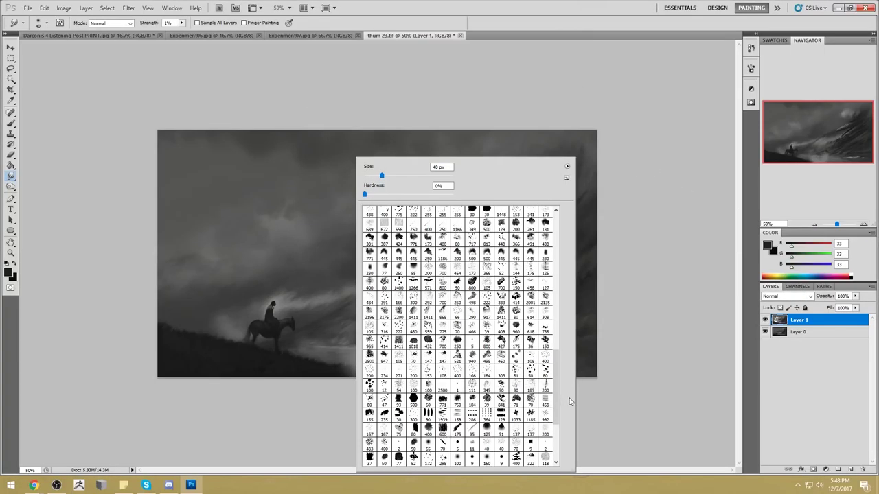
scroll(549, 405, down, 4)
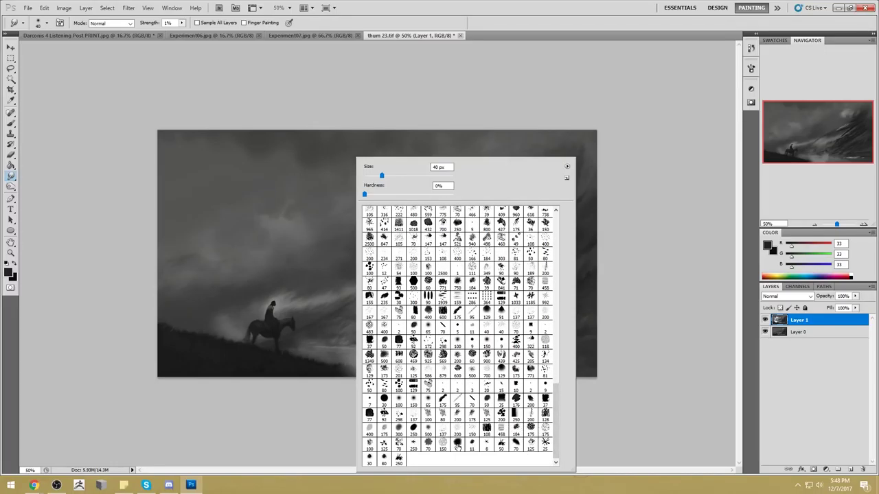
double_click(427, 447)
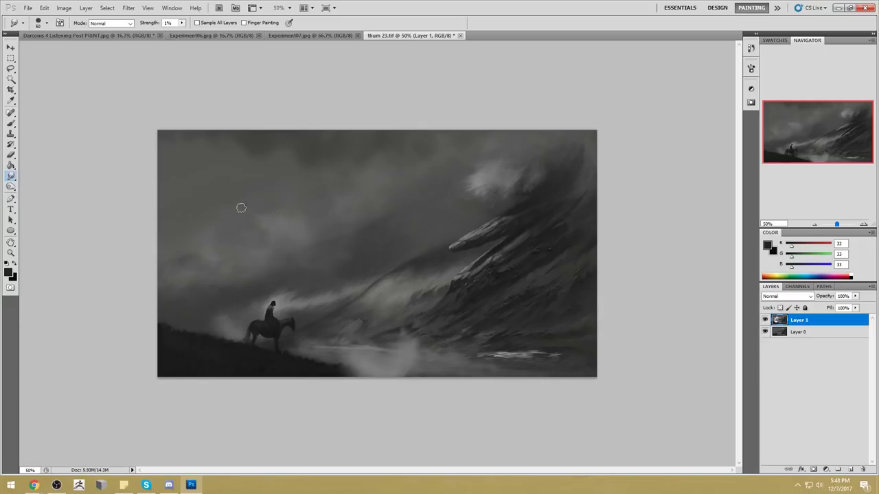
key(e)
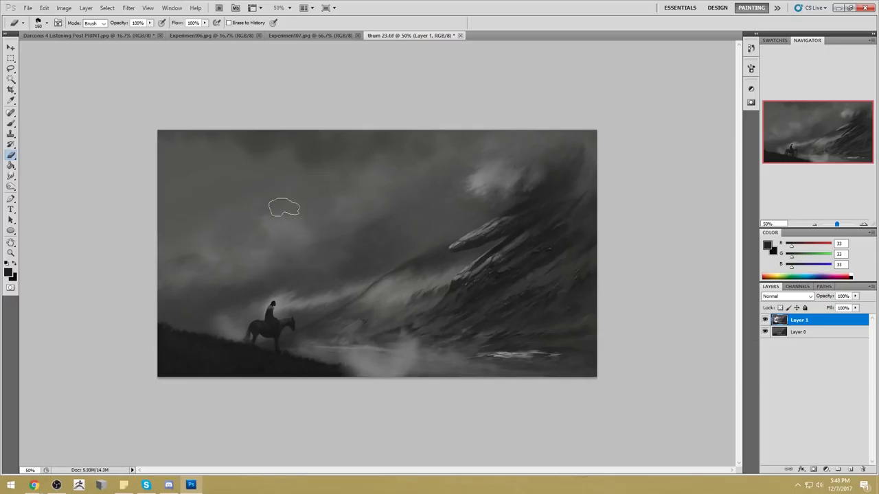
- Duplicate Layer 1 and merge Layer 1 copy back down into it
click(11, 176)
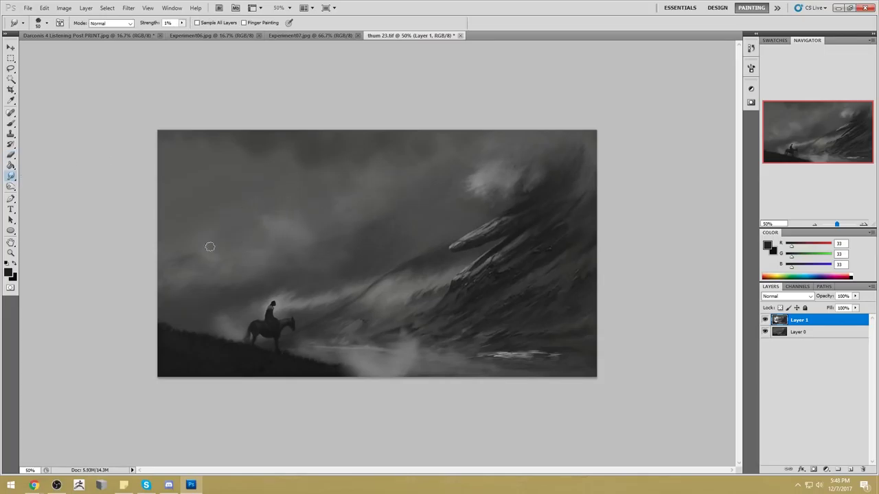
key(b)
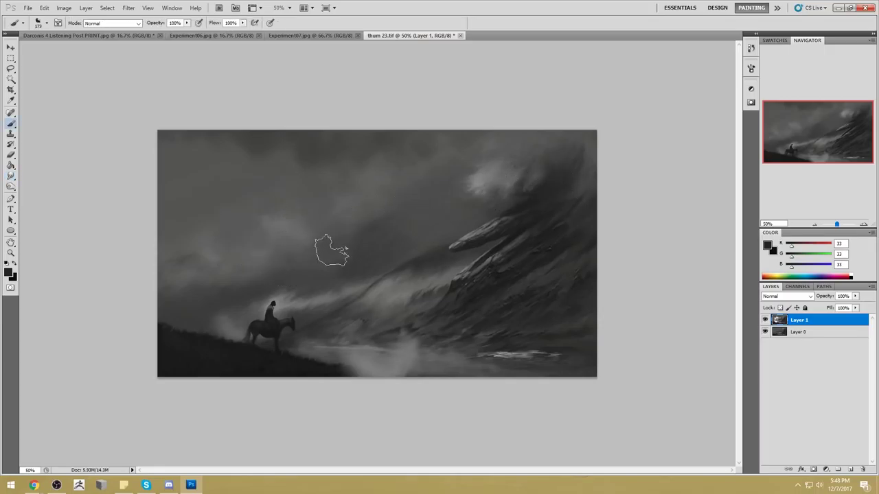
right_click(828, 323)
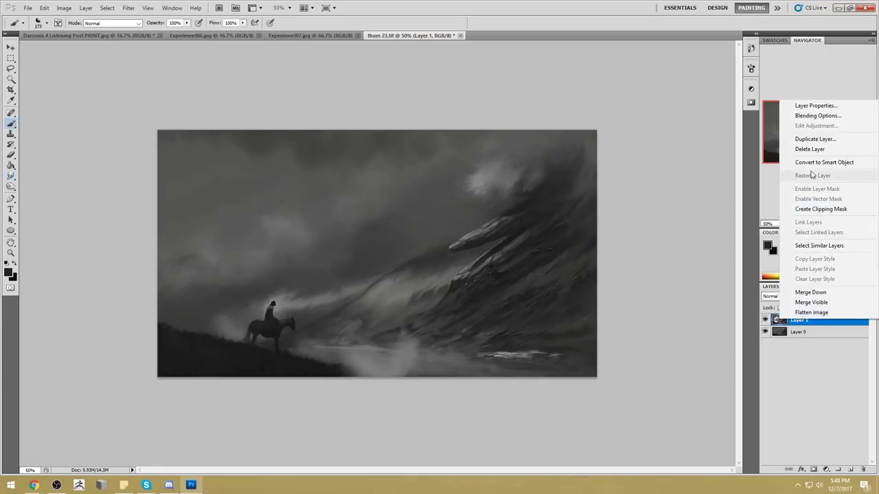
click(825, 141)
key(Return)
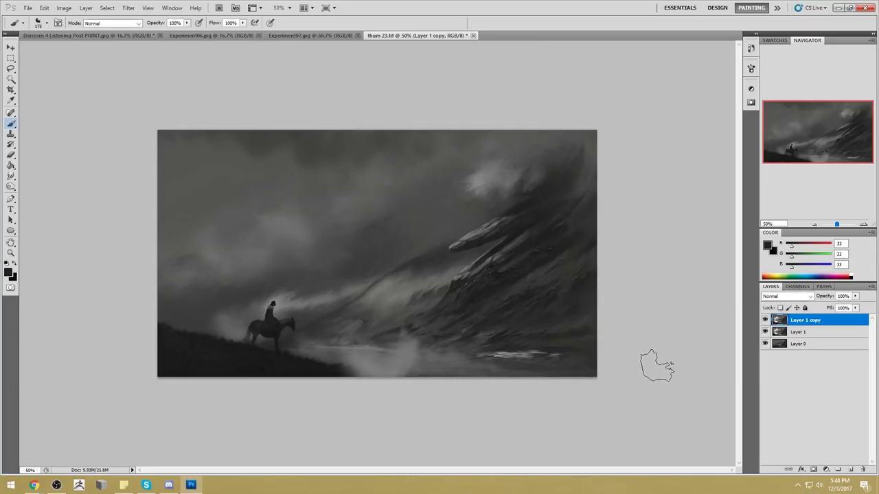
right_click(796, 322)
click(850, 293)
- Desaturate the painting with Hue/Saturation at -100 and fit it to the window
key(z)
drag(214, 194, 369, 275)
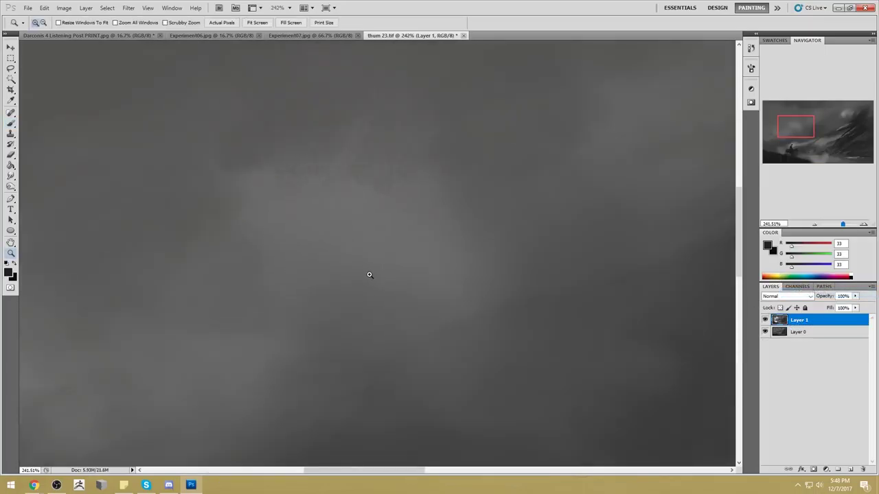
click(11, 177)
key(ctrl+u)
drag(735, 301, 612, 286)
click(824, 228)
key(ctrl+0)
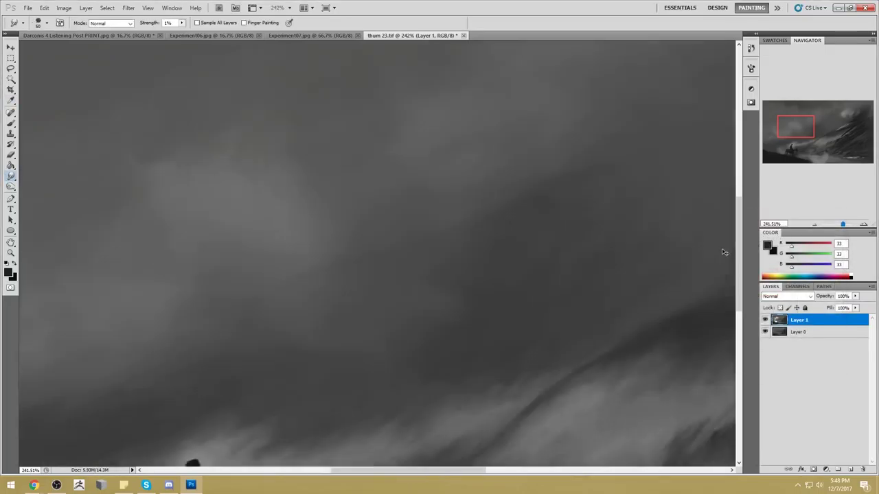
- Enlarge the image to 4608 pixels wide in Image Size and zoom out
click(64, 8)
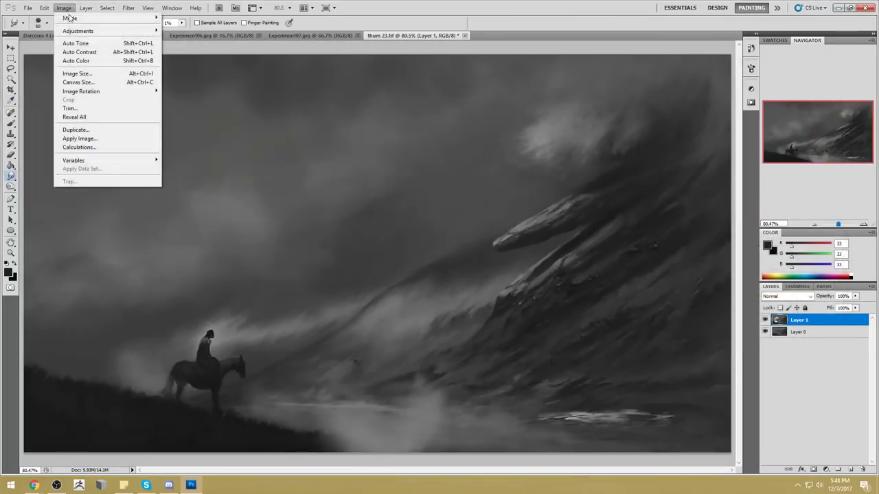
click(87, 74)
text(4608)
key(Return)
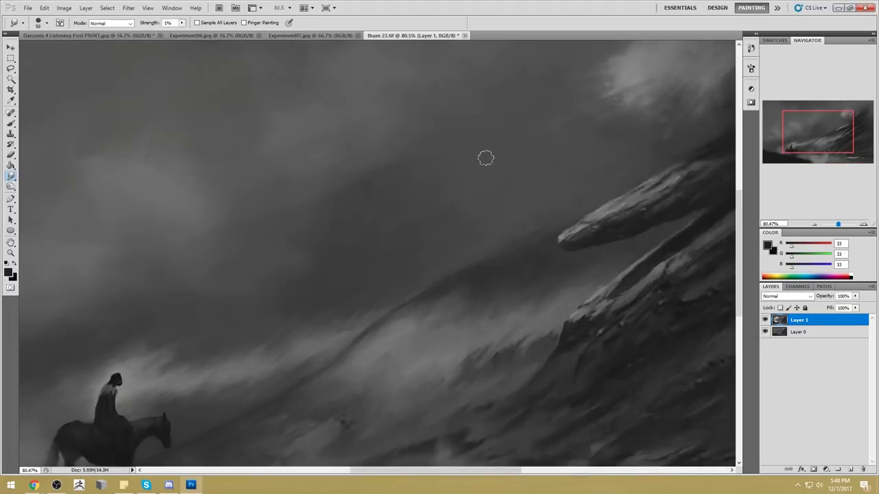
key(ctrl+minus)
key(ctrl+minus)
key(ctrl+minus)
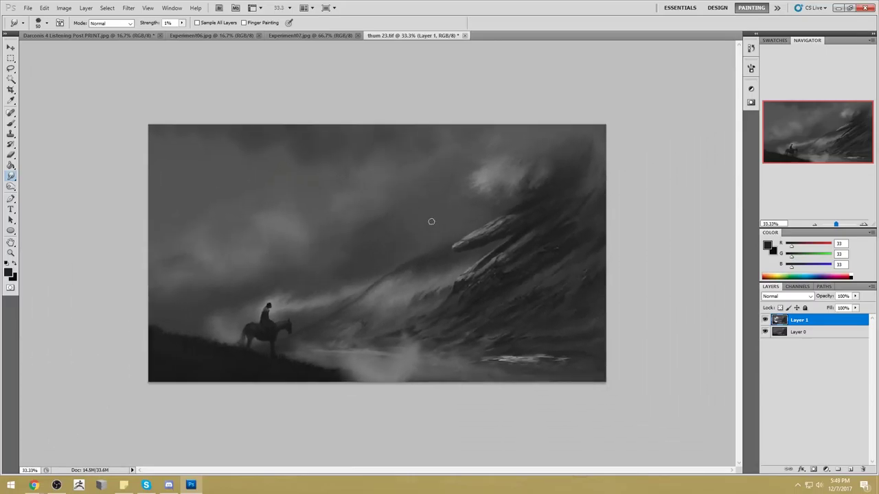
key(b)
right_click(304, 199)
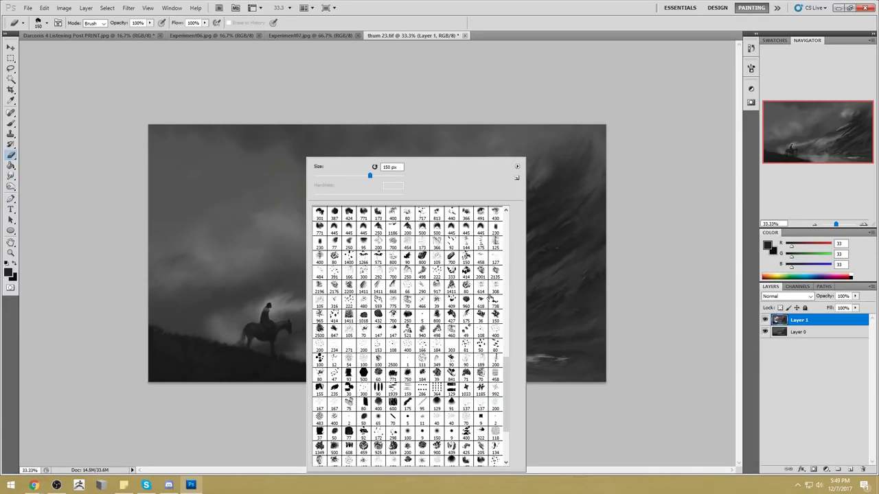
- Choose a cloud-shaped brush tip from the brush preset picker
scroll(512, 428, down, 5)
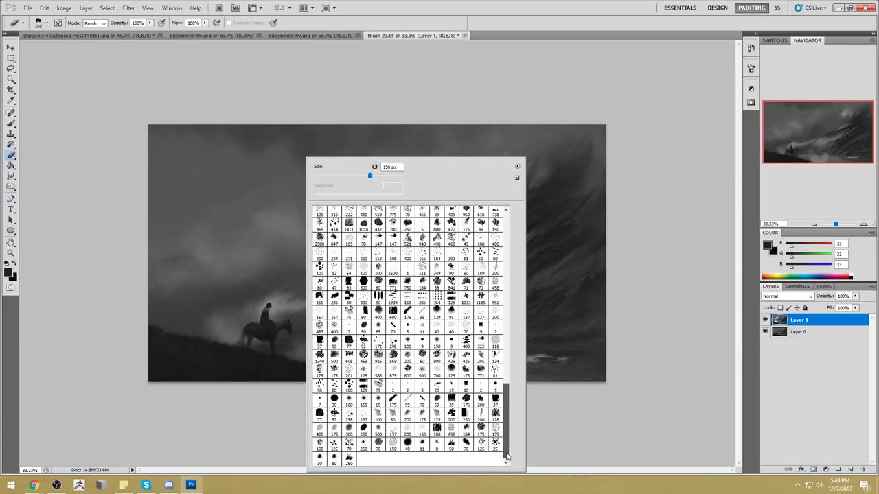
click(480, 375)
click(648, 292)
key(bracketleft)
key(bracketleft)
key(bracketright)
key(bracketright)
key(bracketright)
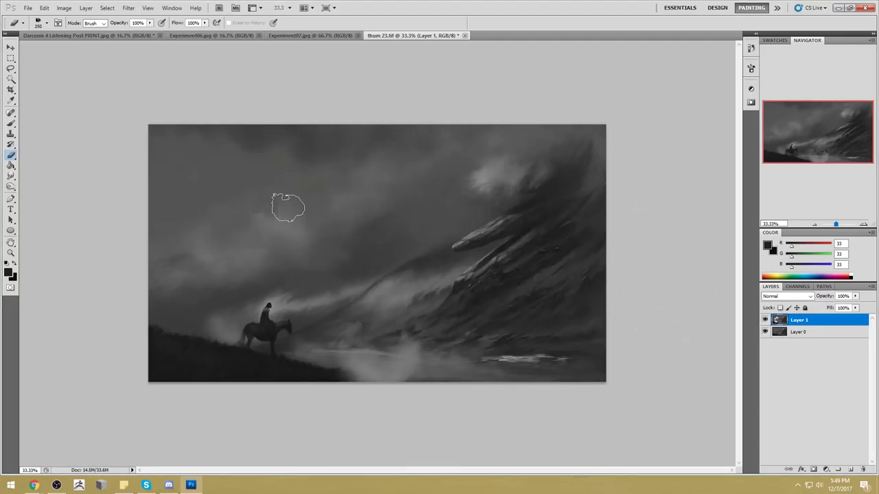
- Toggle Layer 1's visibility to compare, load its pixels as a selection, then deselect
click(765, 319)
click(765, 319)
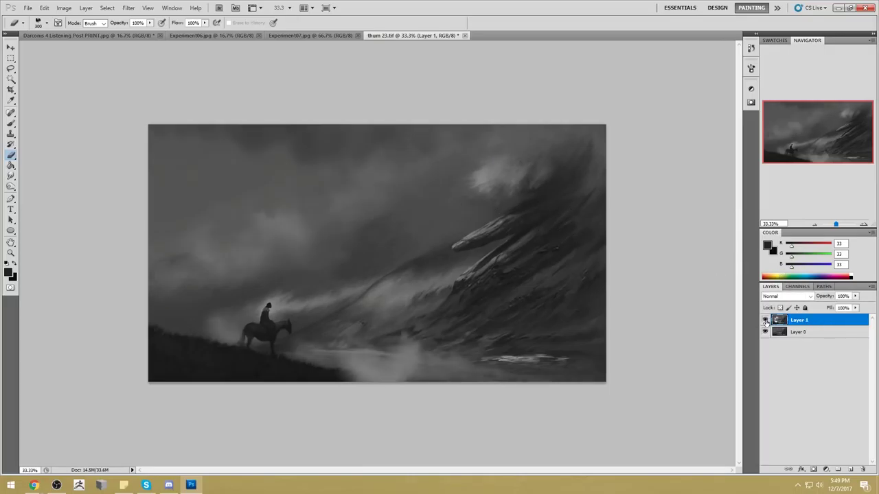
click(765, 320)
click(766, 319)
ctrl+click(778, 320)
key(v)
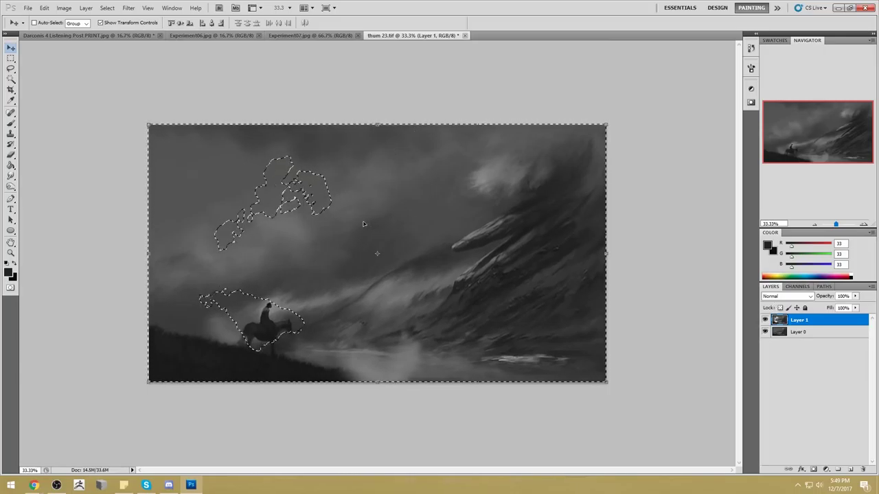
right_click(366, 223)
click(388, 234)
- Sample mid grey 107 from the sky and set the brush size to 300 px
key(b)
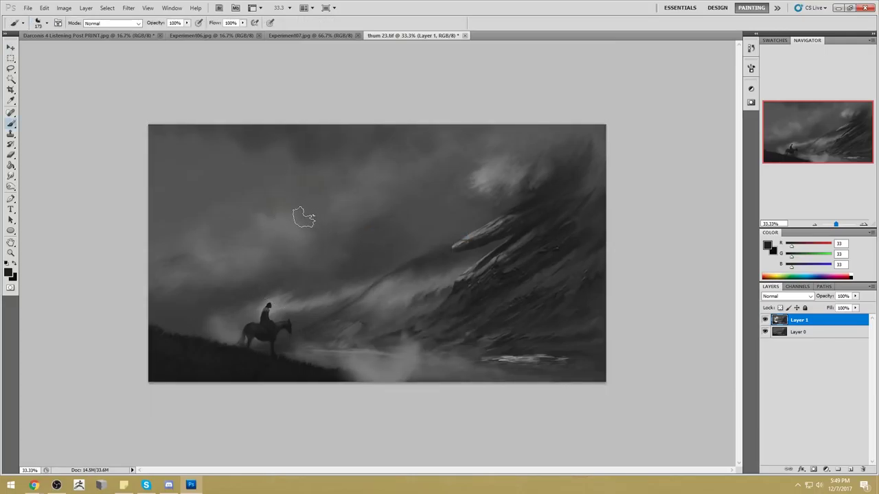
alt+click(281, 205)
key(bracketleft)
key(bracketleft)
key(bracketleft)
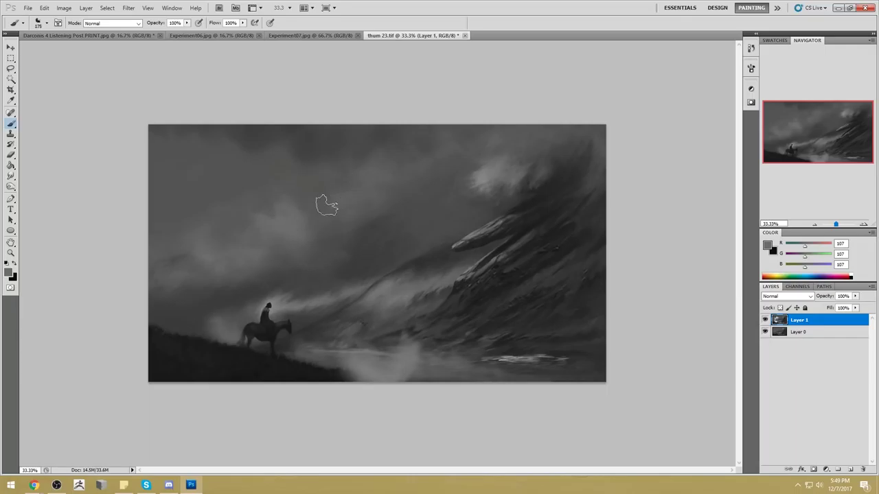
key(bracketright)
key(bracketright)
key(bracketright)
- Add a new Layer 2 and set the foreground colour to light grey 181
click(849, 469)
click(768, 246)
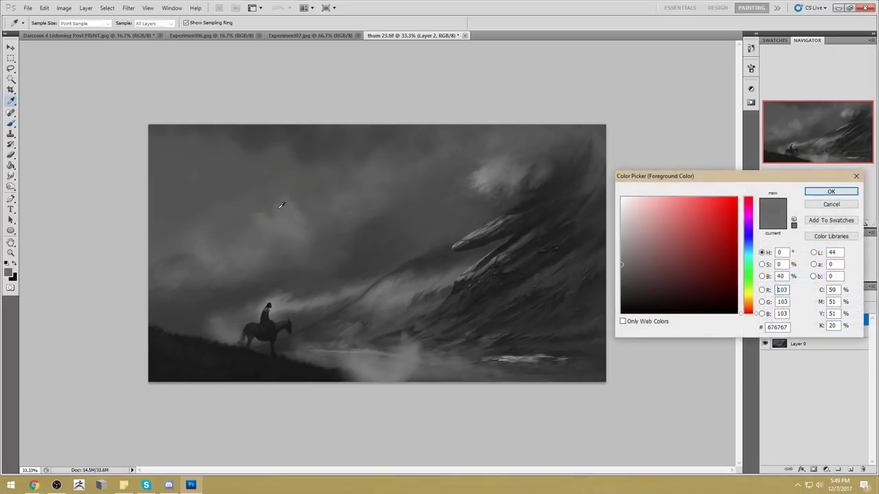
click(281, 205)
drag(620, 265, 620, 232)
click(830, 191)
- Paint light cloud patches in the sky and smudge them at 10% strength
key(b)
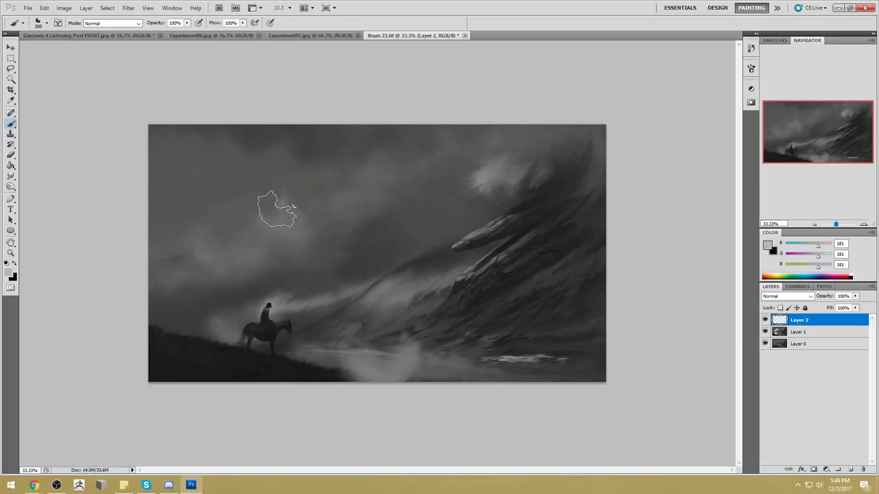
mouse_move(278, 220)
mouse_down()
mouse_move(251, 218)
mouse_move(253, 231)
mouse_move(212, 249)
mouse_up()
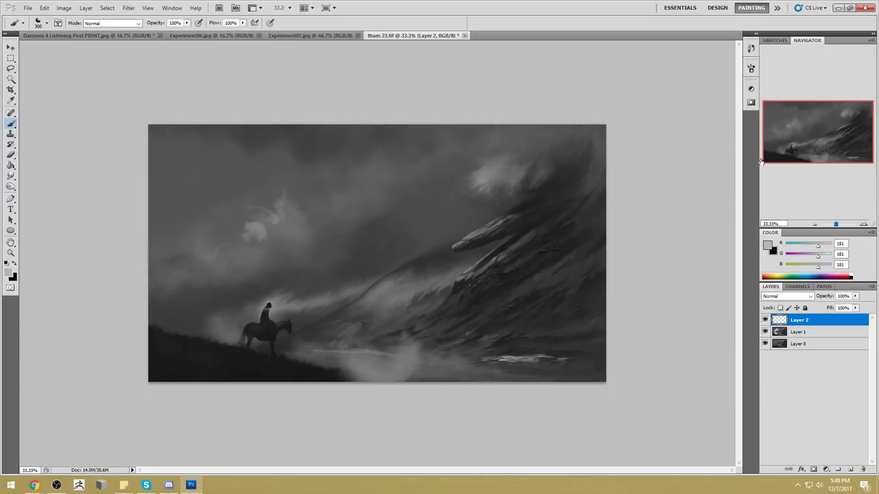
drag(756, 161, 737, 164)
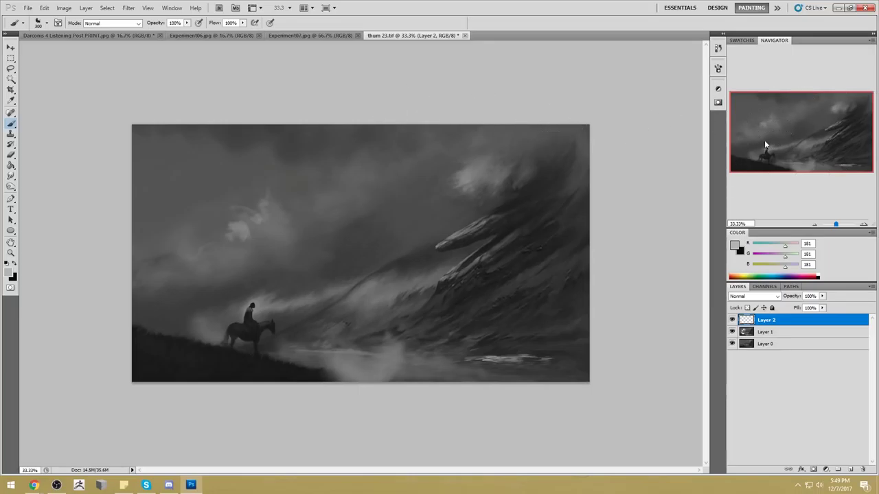
key(e)
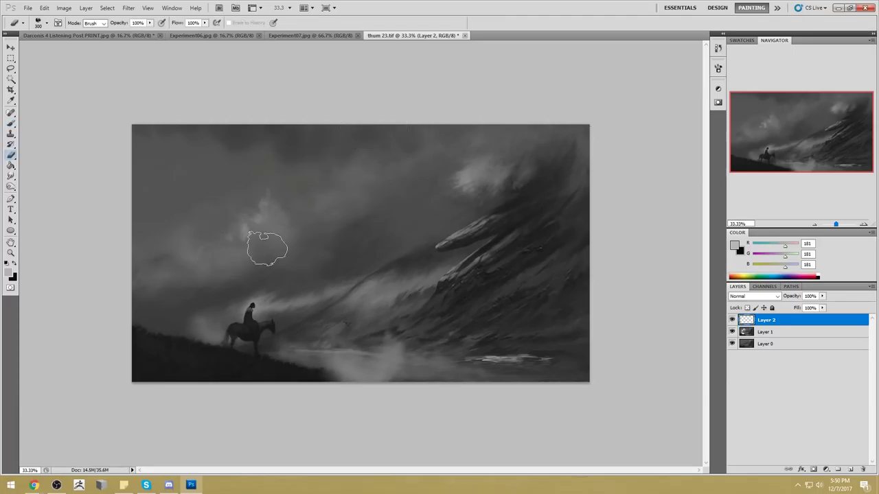
click(11, 176)
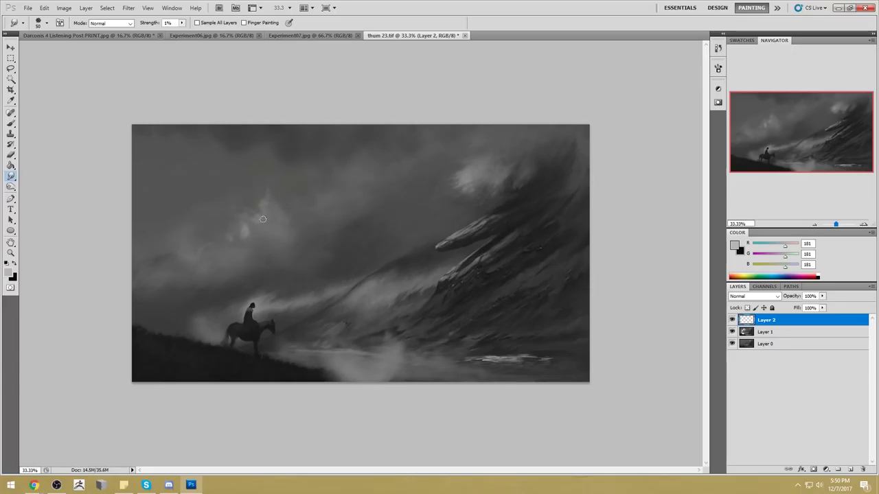
drag(181, 22, 186, 33)
key(b)
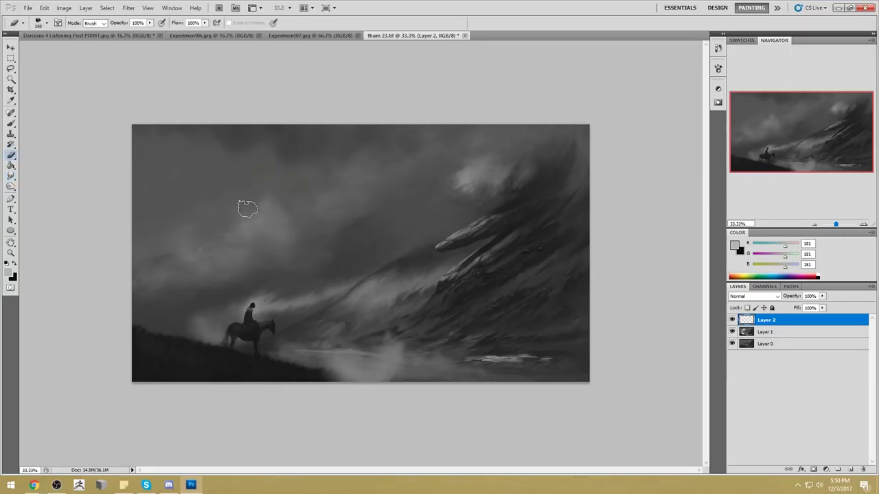
- Hide and re-show Layer 1 and Layer 2 to compare the clouds
drag(733, 332, 734, 321)
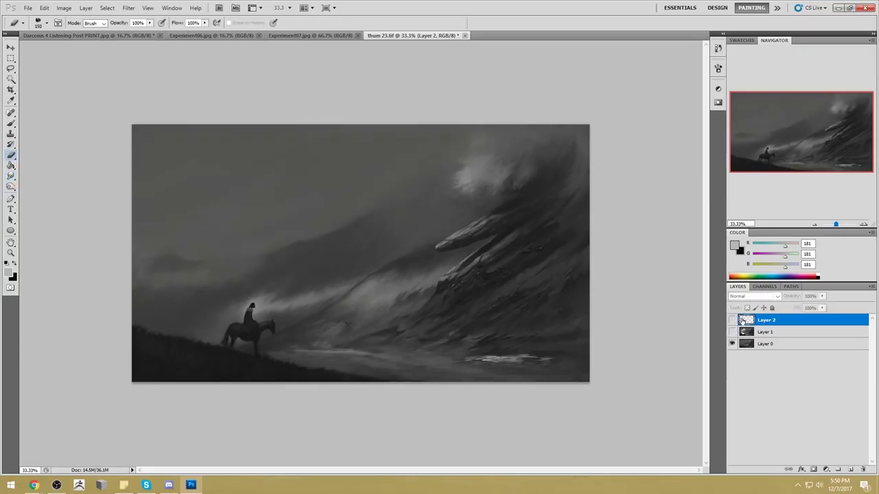
click(732, 332)
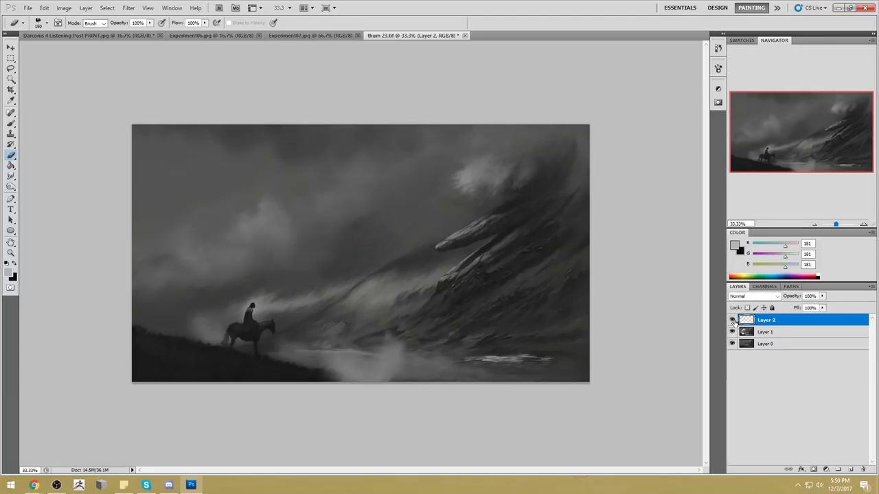
click(732, 320)
click(309, 35)
click(223, 35)
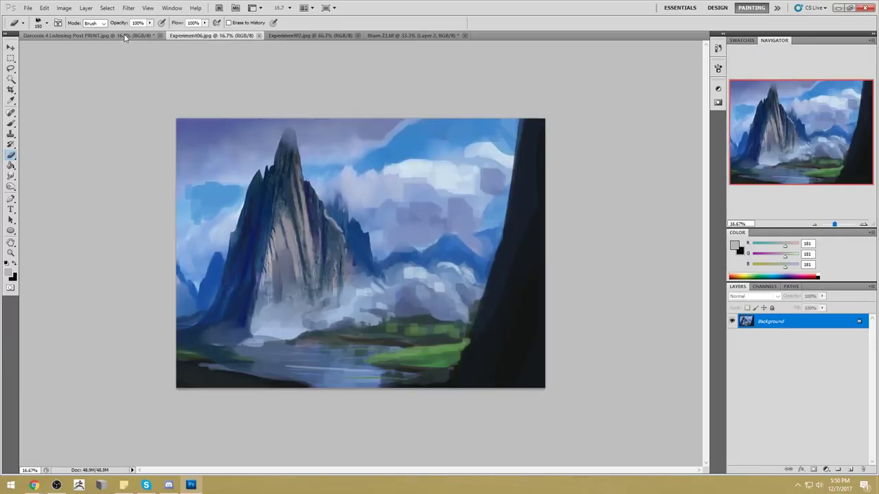
click(125, 36)
click(397, 36)
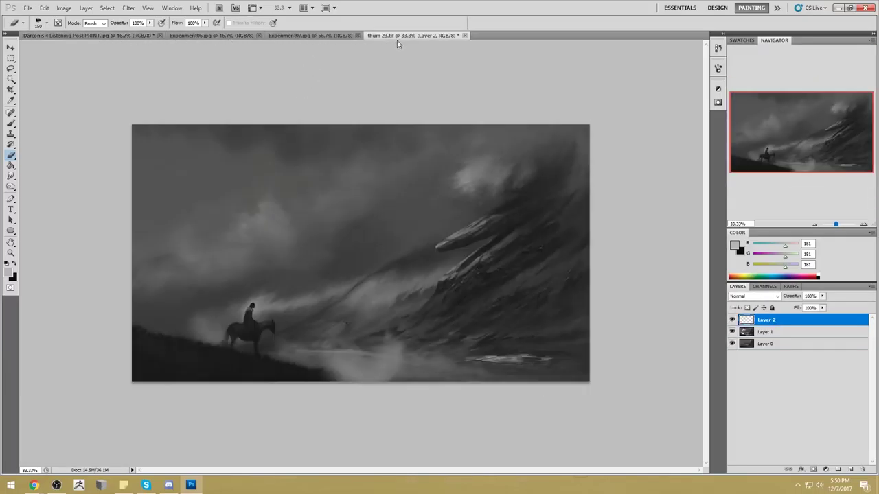
click(113, 36)
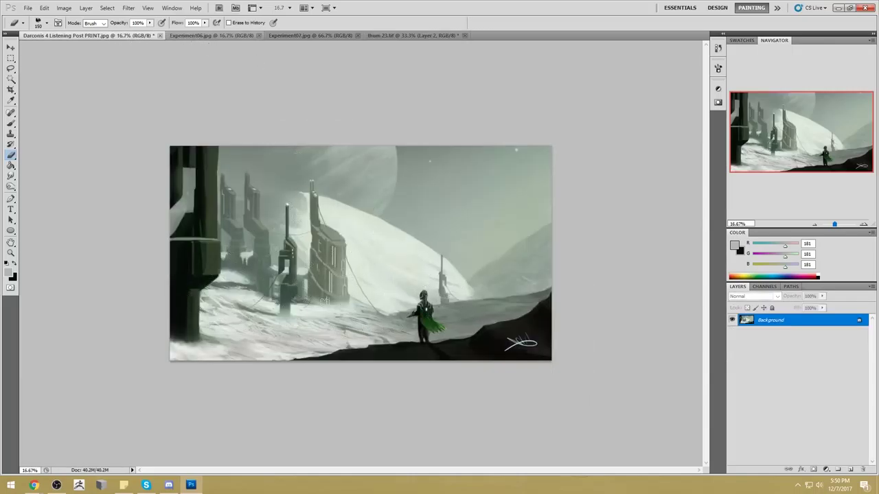
click(415, 35)
key(bracketleft)
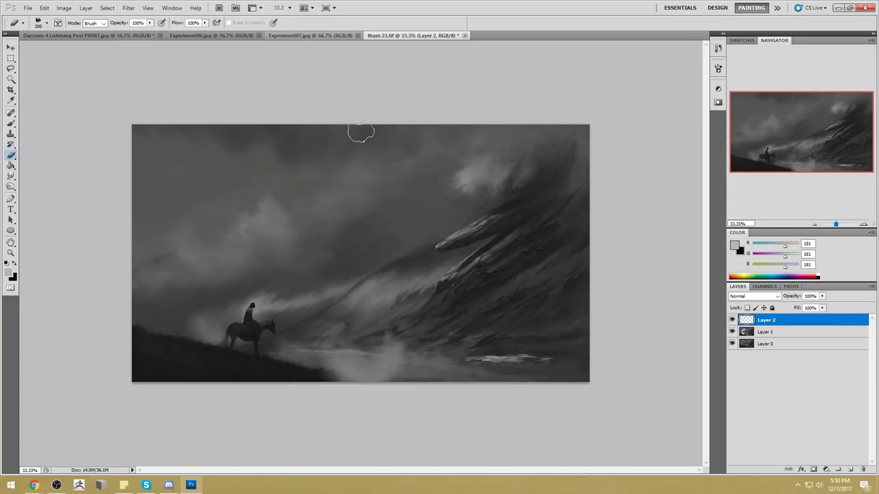
- Paint over the white cloud dab with the darker sampled sky grey
key(b)
click(304, 199)
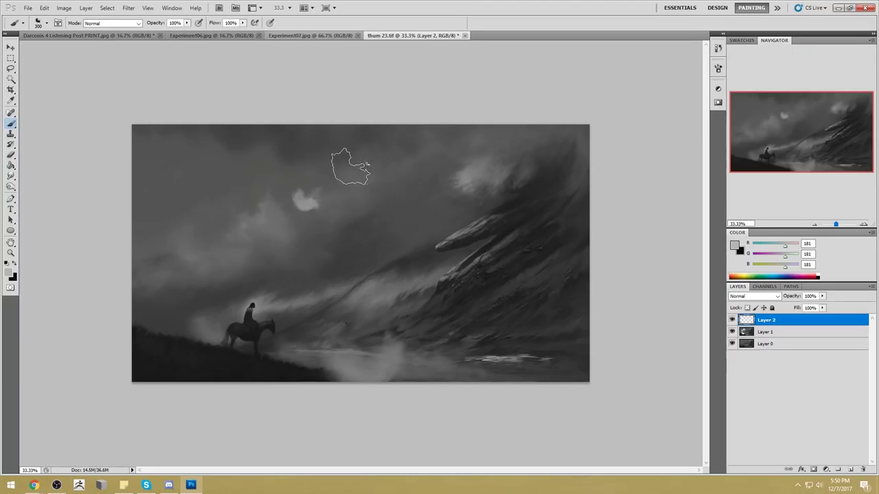
alt+click(277, 213)
click(303, 206)
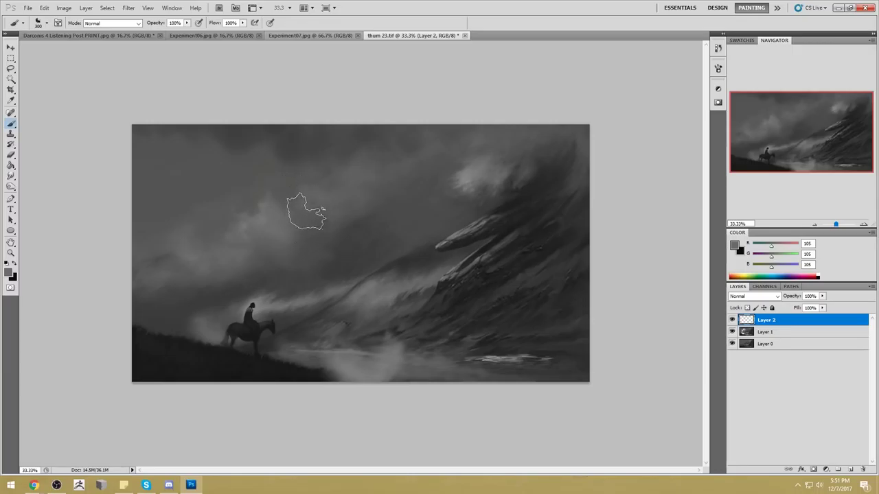
key(e)
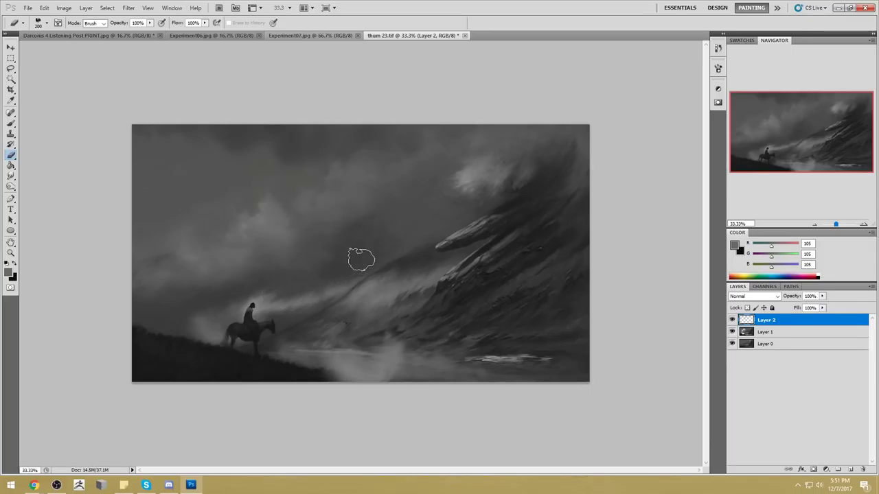
- Make Layer 2 visible and merge it down into Layer 1
right_click(768, 331)
click(732, 321)
click(733, 320)
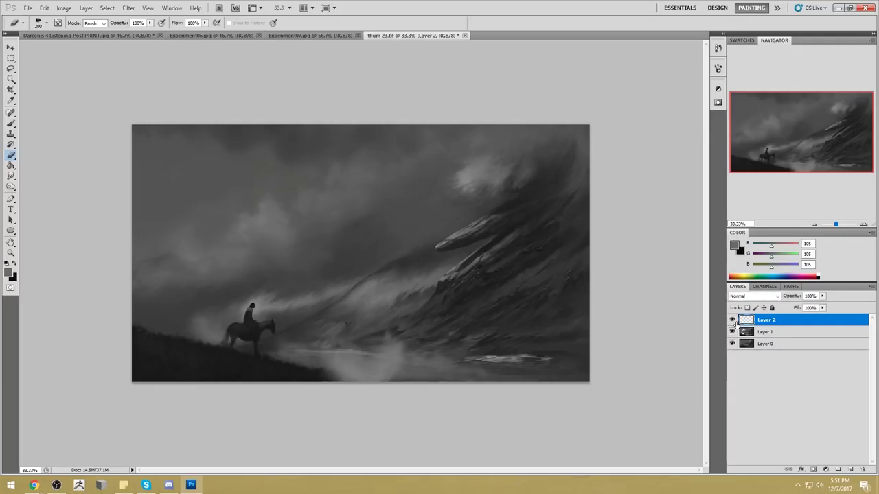
right_click(791, 324)
click(804, 293)
key(b)
right_click(374, 206)
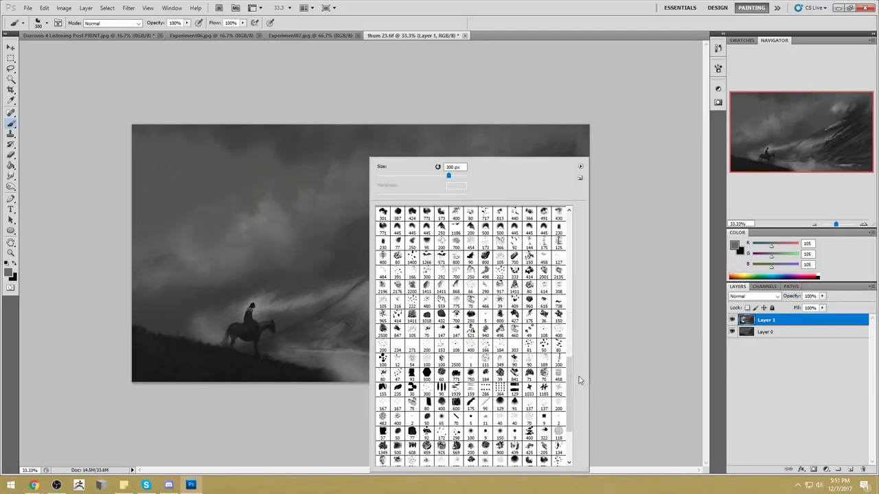
- Pick the soft 100 px brush, enlarge it to 900, and sample the rider's dark grey
scroll(554, 442, down, 3)
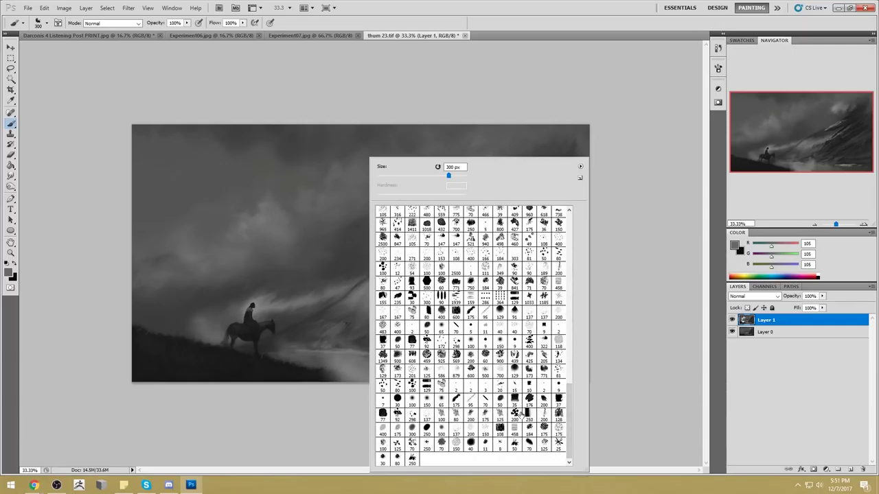
click(413, 401)
double_click(426, 401)
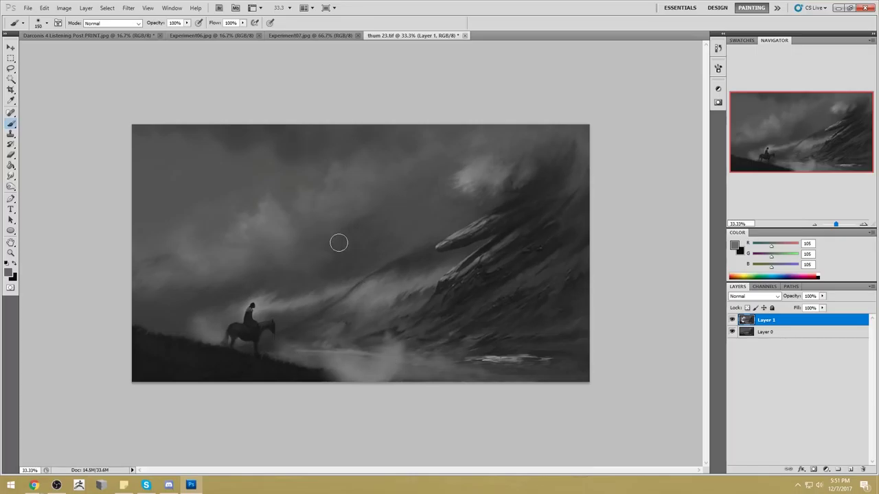
right_click(343, 235)
click(385, 398)
click(316, 277)
key(bracketright)
key(bracketright)
key(bracketright)
key(bracketright)
key(bracketright)
key(bracketright)
key(bracketright)
key(bracketright)
key(bracketright)
key(bracketright)
key(bracketright)
alt+click(251, 303)
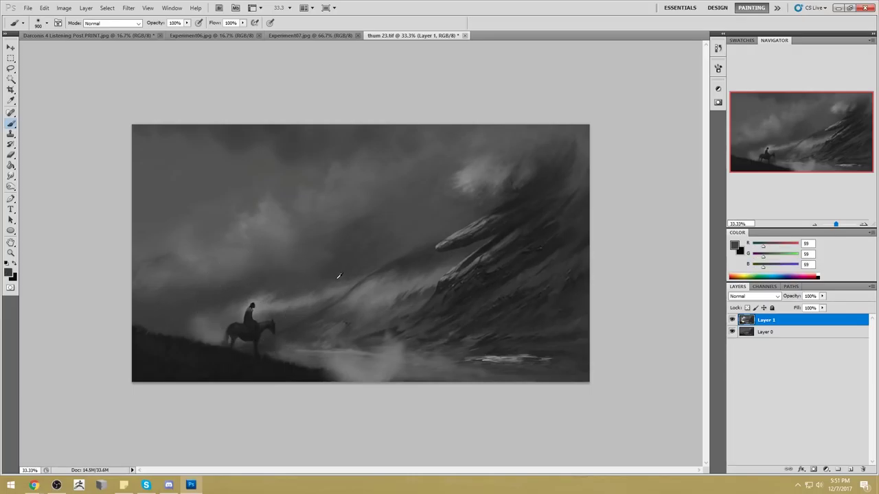
- Set the brush to Darken mode at 57% opacity, trying and undoing a faint stroke
click(110, 22)
click(103, 73)
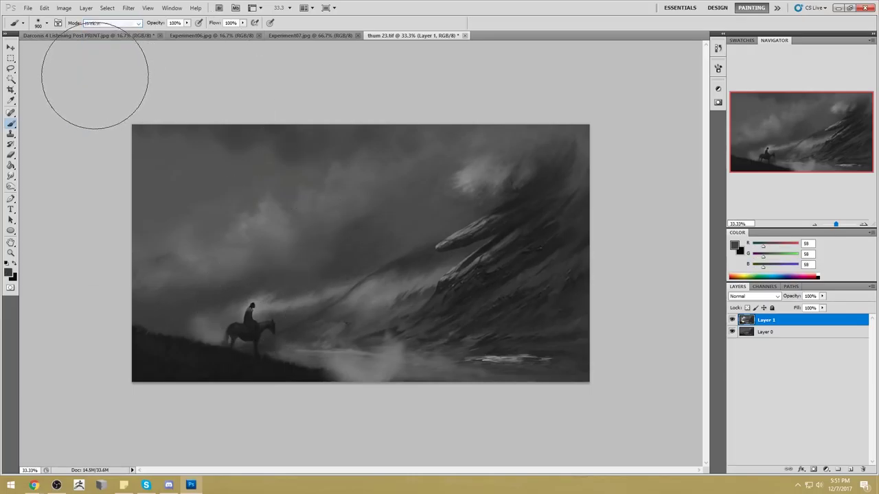
key(bracketleft)
key(bracketleft)
key(bracketleft)
drag(289, 308, 269, 258)
click(186, 22)
key(ctrl+z)
drag(206, 33, 172, 33)
key(bracketright)
- Merge Layer 1 down into Layer 0 and darken the mist sweeping toward the rider
mouse_move(356, 273)
mouse_down()
mouse_move(350, 265)
mouse_move(278, 313)
mouse_move(253, 304)
mouse_move(230, 313)
mouse_up()
key(ctrl+z)
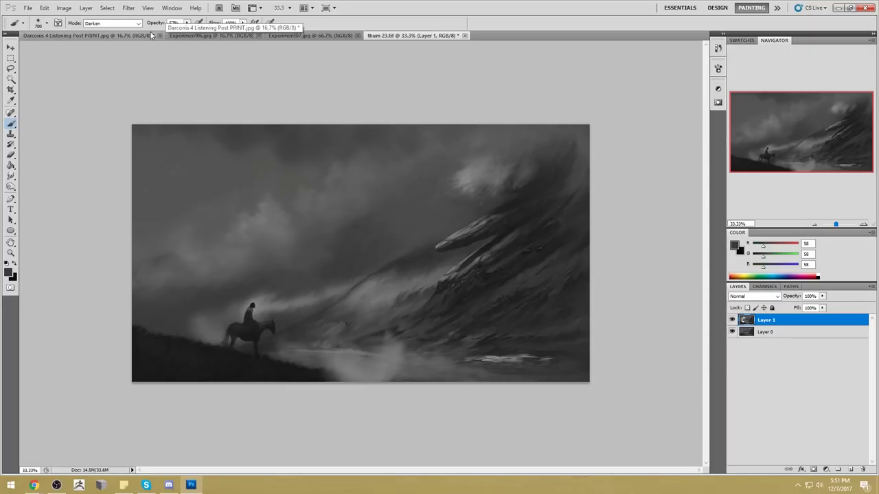
right_click(781, 321)
click(784, 292)
mouse_move(383, 272)
mouse_down()
mouse_move(289, 305)
mouse_move(217, 316)
mouse_move(335, 281)
mouse_move(302, 303)
mouse_move(213, 318)
mouse_move(245, 309)
mouse_up()
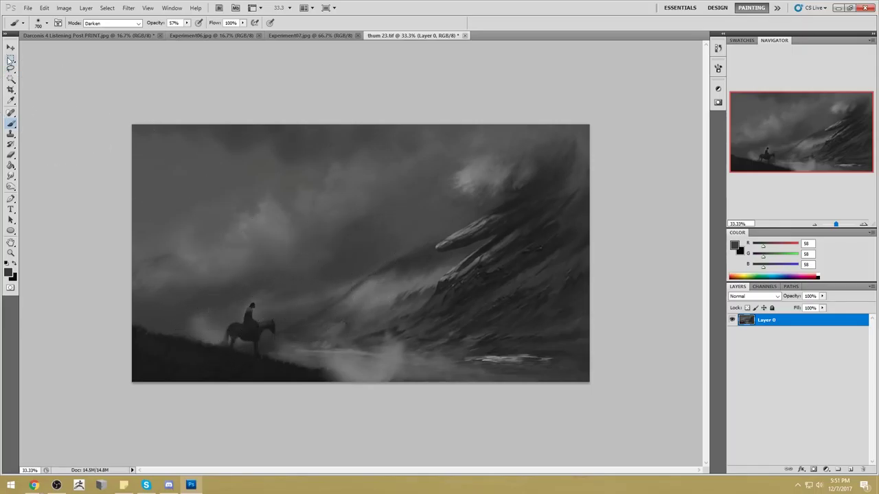
- Magic Wand-select the mid-grey foreground, including rider and horse, and zoom in on them
click(10, 79)
click(261, 319)
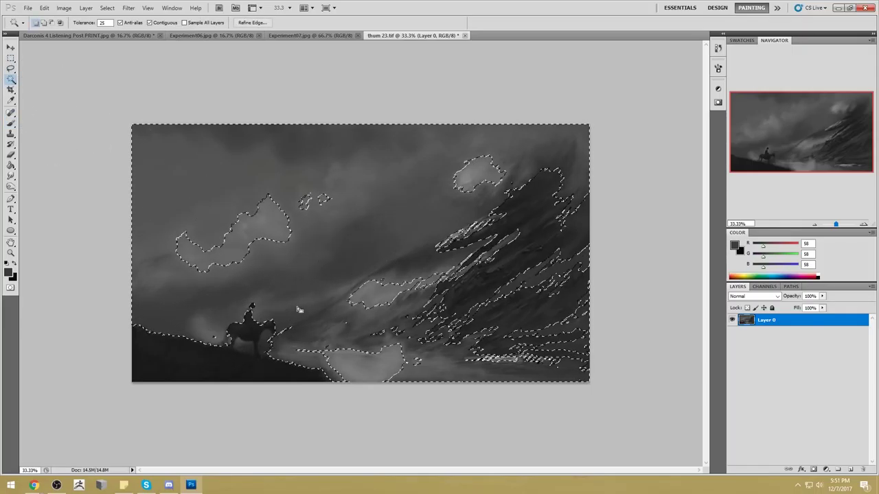
click(213, 137)
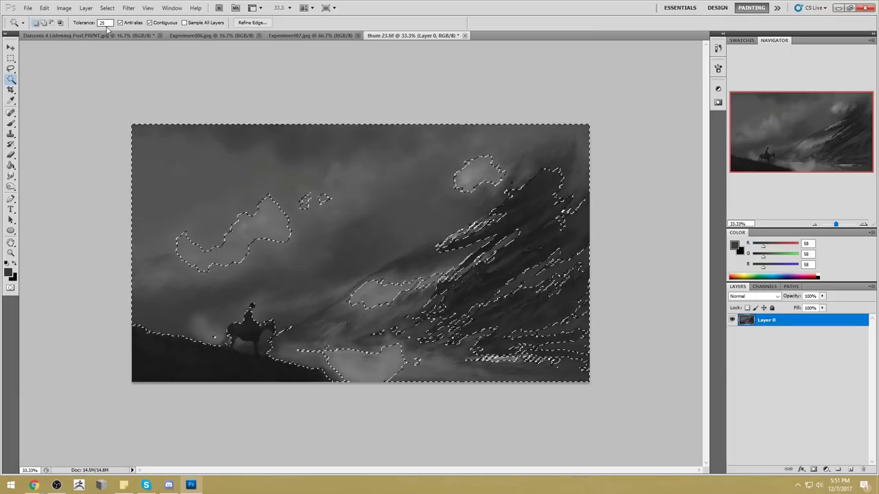
click(283, 343)
key(z)
drag(192, 298, 340, 361)
- Lasso-add the rider and the area from his back to the horse's head, removing a stray island
key(l)
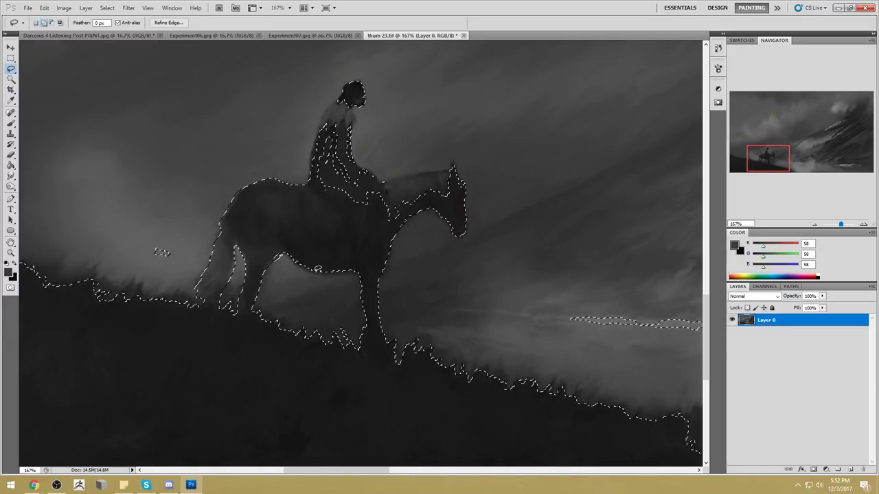
mouse_move(347, 96)
mouse_down()
mouse_move(320, 127)
mouse_move(343, 206)
mouse_move(378, 195)
mouse_move(347, 96)
mouse_up()
mouse_move(321, 122)
mouse_down()
mouse_move(311, 180)
mouse_move(369, 219)
mouse_move(371, 180)
mouse_up()
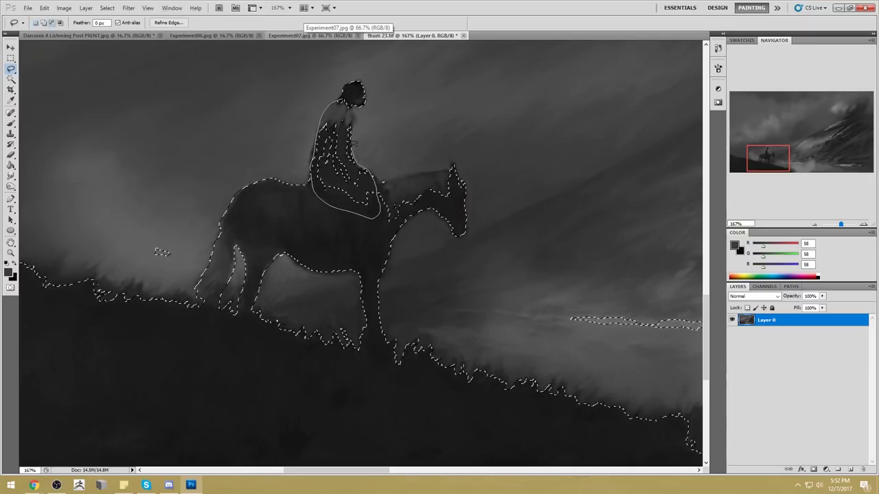
drag(355, 143, 346, 100)
drag(376, 172, 455, 167)
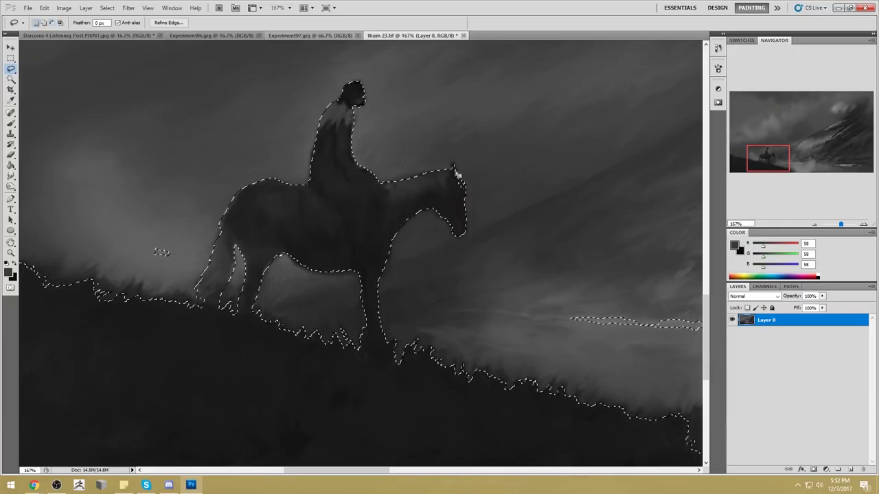
drag(203, 264, 174, 245)
- Subtract the right cloud-and-rock and left cloud selections, then zoom out to 33.3%
key(ctrl+0)
key(ctrl+alt+2)
mouse_move(340, 440)
mouse_down()
mouse_move(687, 385)
mouse_move(417, 117)
mouse_move(426, 120)
mouse_up()
mouse_move(184, 281)
mouse_down()
mouse_move(206, 271)
mouse_move(186, 278)
mouse_up()
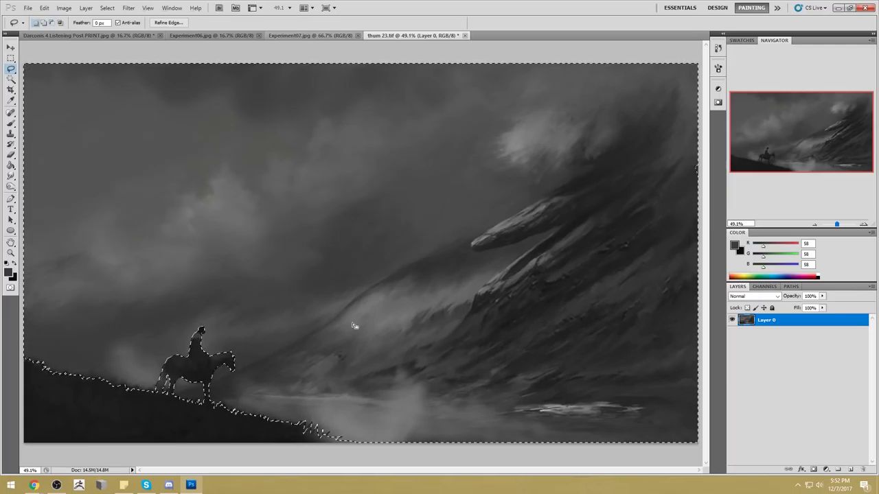
key(ctrl+minus)
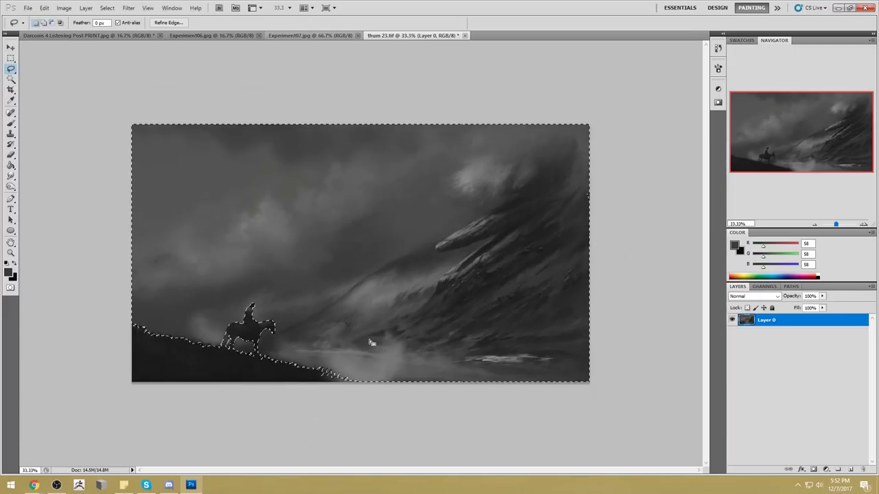
- Preview a Hue/Saturation lightness of -20, cancel it, and check the history list
key(ctrl+d)
key(ctrl+u)
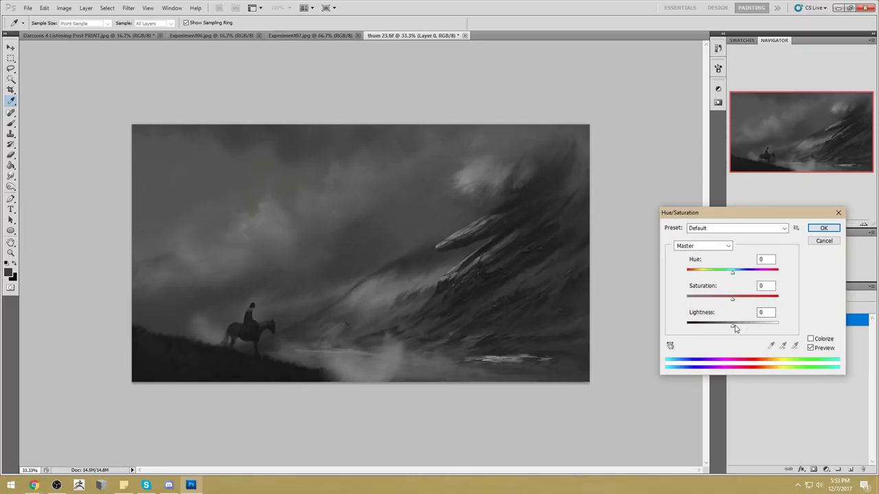
drag(733, 329, 723, 329)
click(824, 241)
key(l)
click(717, 50)
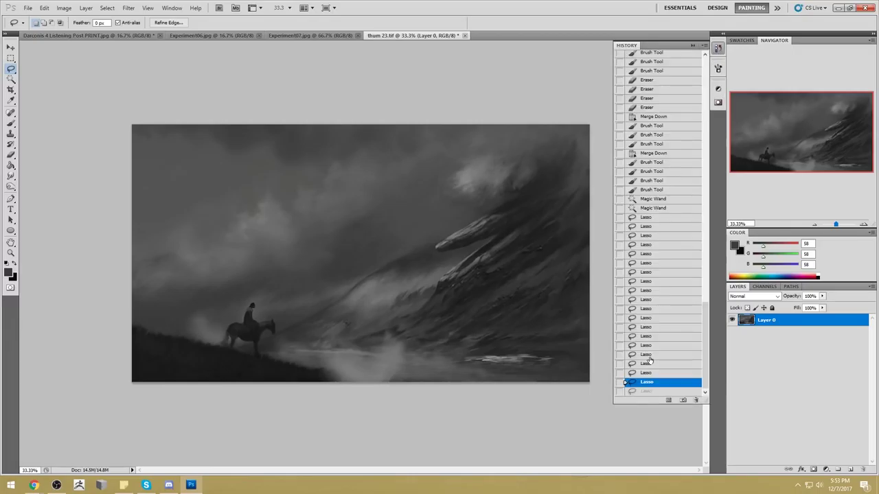
click(693, 45)
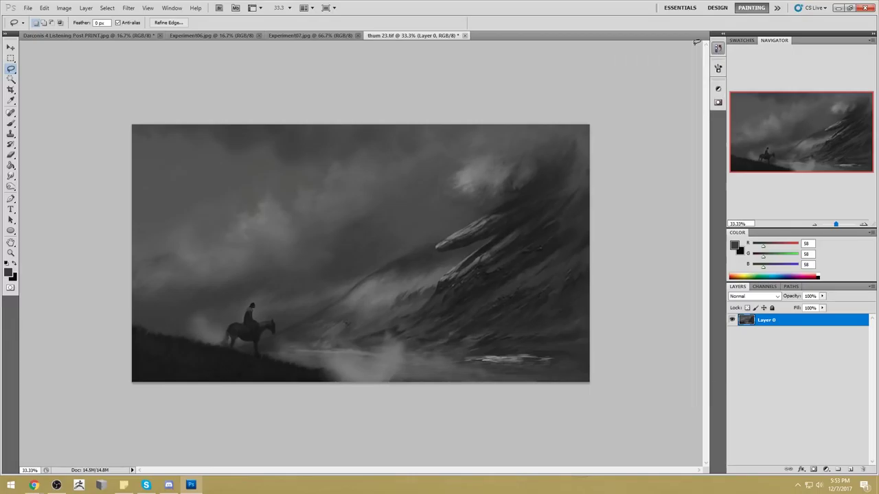
- Invert the selection to the background and apply Levels with black input 16
key(m)
right_click(391, 267)
click(420, 286)
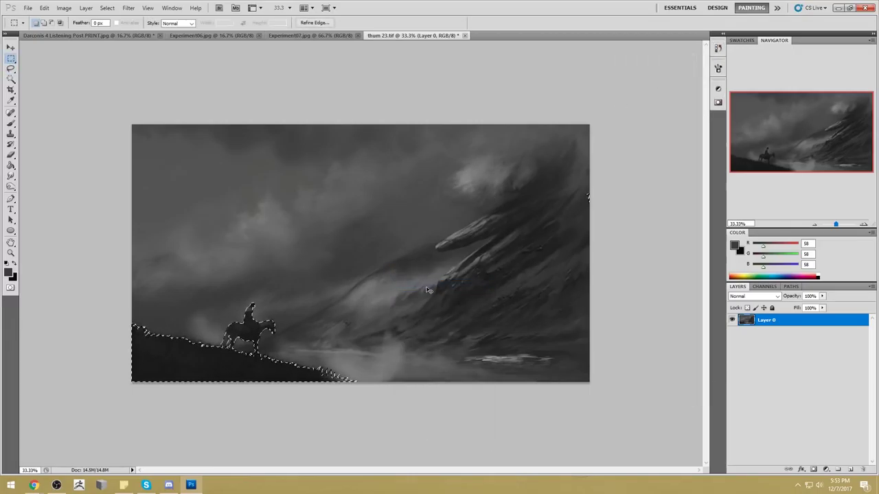
key(ctrl+u)
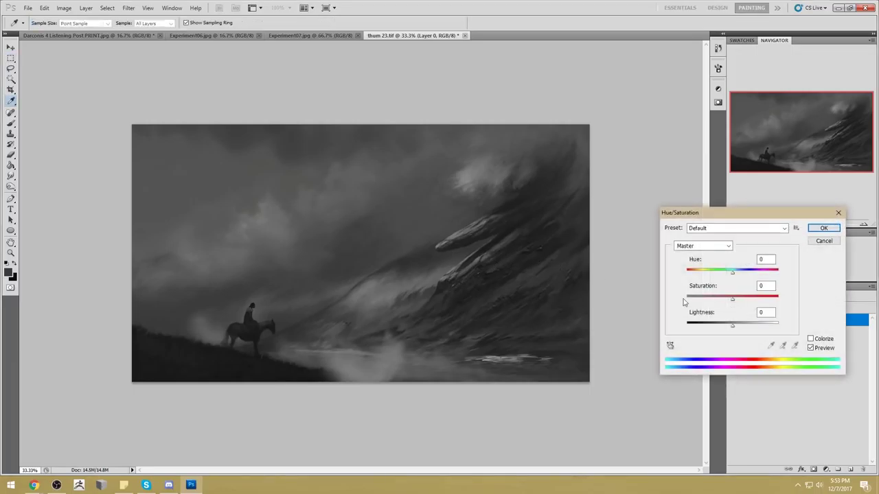
click(814, 242)
key(ctrl+l)
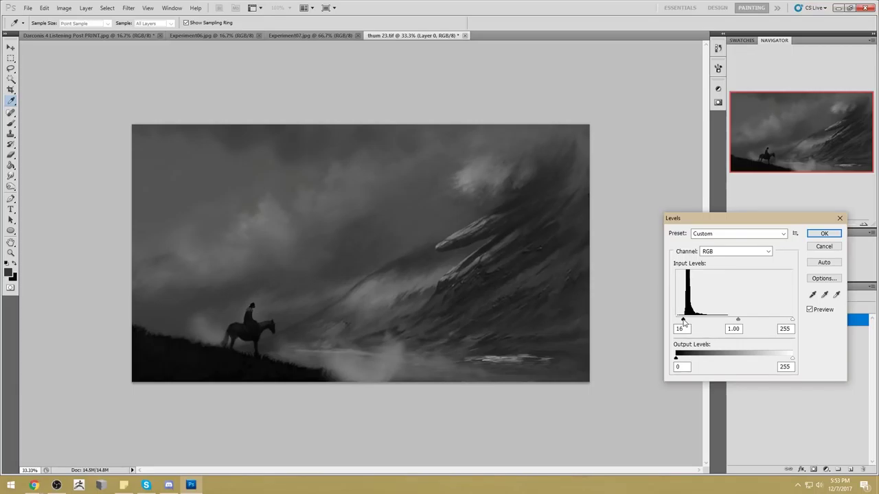
click(824, 233)
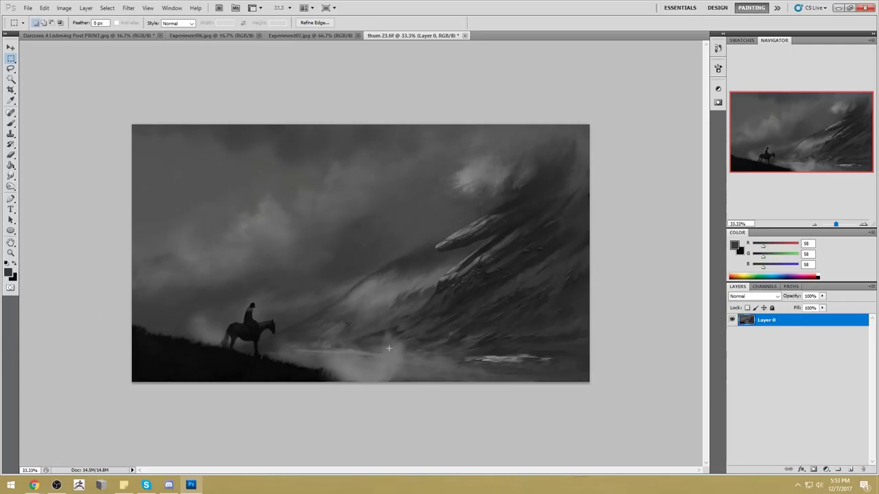
- Dismiss the Make Work Path dialog and add a new empty Layer 1 above Layer 0
right_click(377, 249)
click(405, 312)
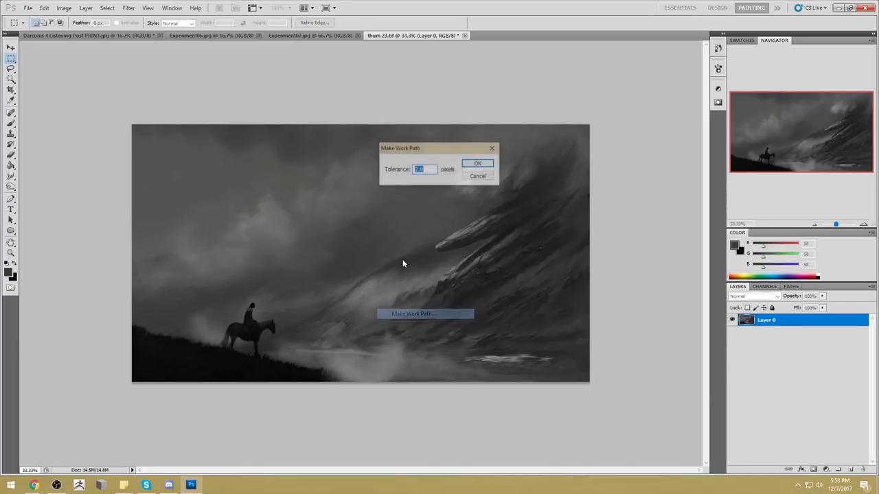
click(479, 163)
right_click(428, 205)
click(453, 209)
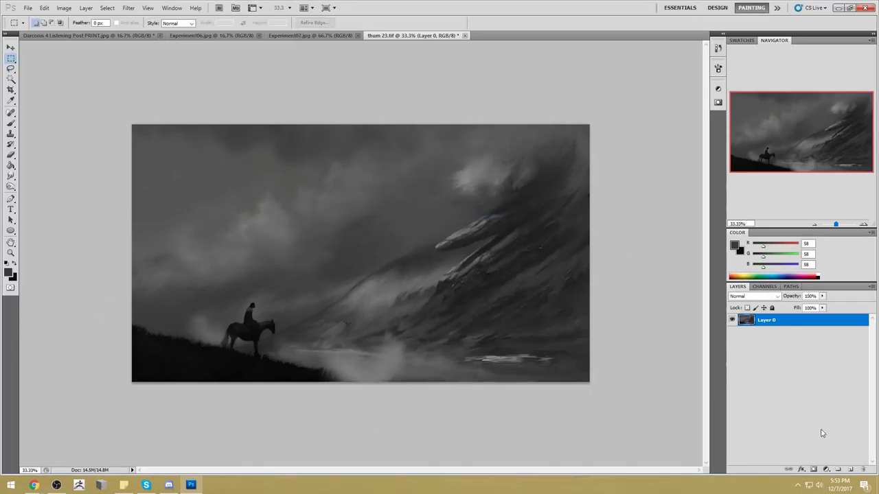
click(850, 469)
- Sample a lighter grey from the painting and choose the 491 px brush preset
key(b)
alt+click(372, 363)
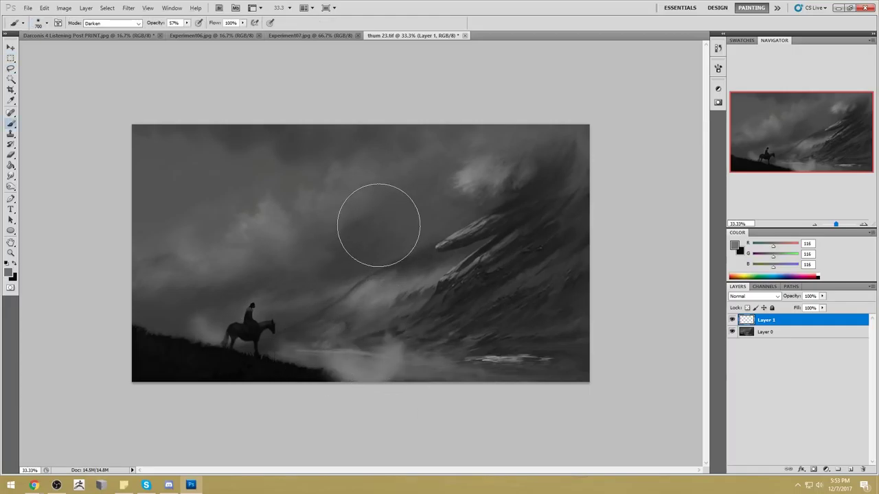
right_click(380, 222)
drag(583, 414, 579, 334)
mouse_move(579, 326)
mouse_down()
mouse_move(580, 309)
mouse_move(587, 352)
mouse_up()
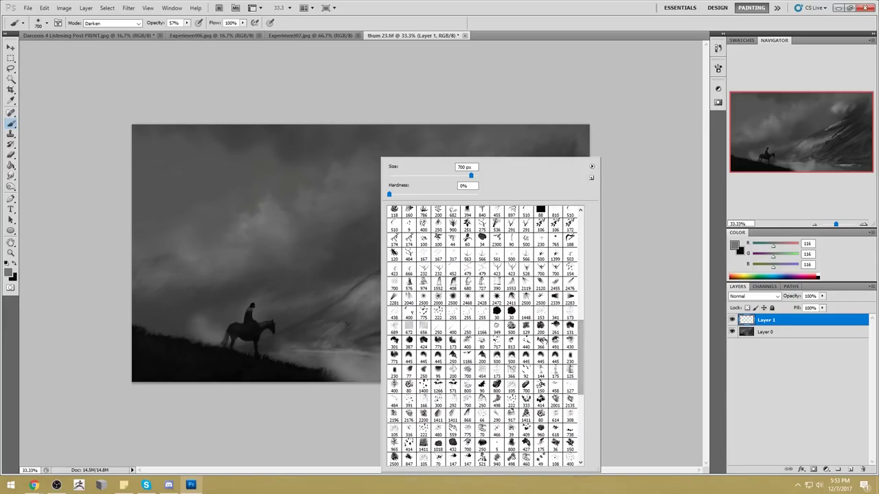
click(556, 341)
click(227, 387)
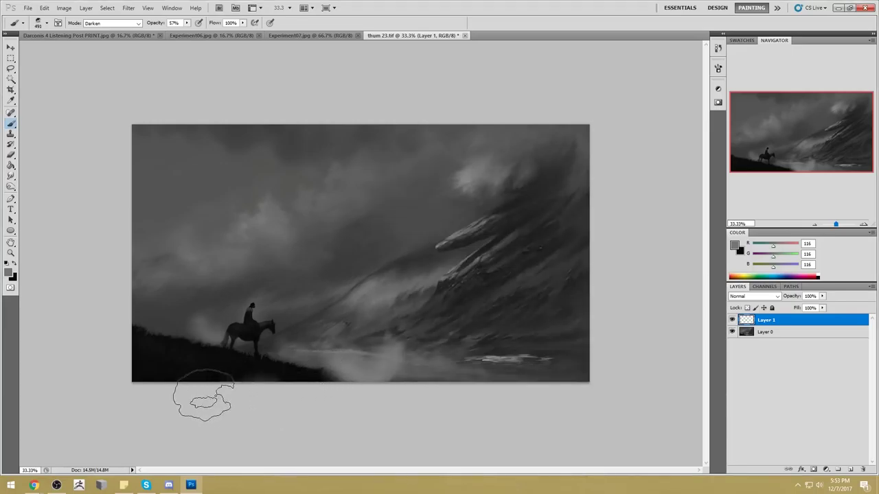
- Lower brush opacity to 29%, resize to 600 px, and erase fog on the lower-left ground
drag(187, 23, 178, 32)
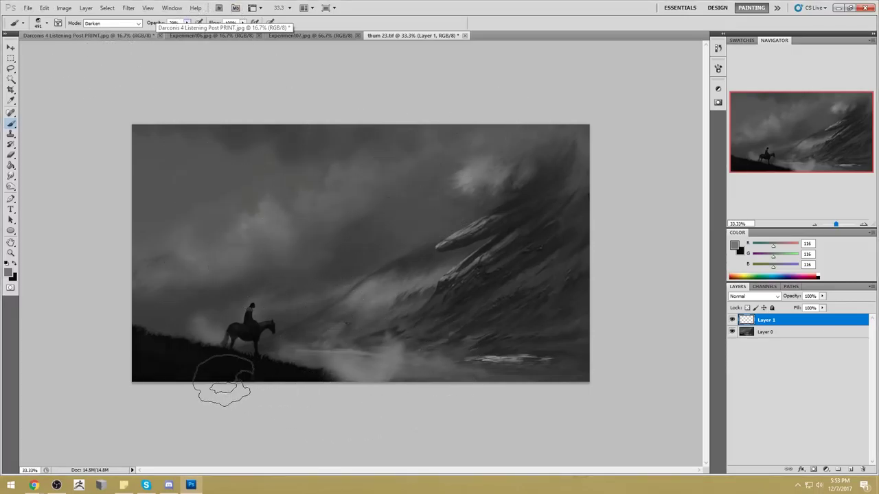
key(bracketleft)
key(bracketleft)
key(bracketleft)
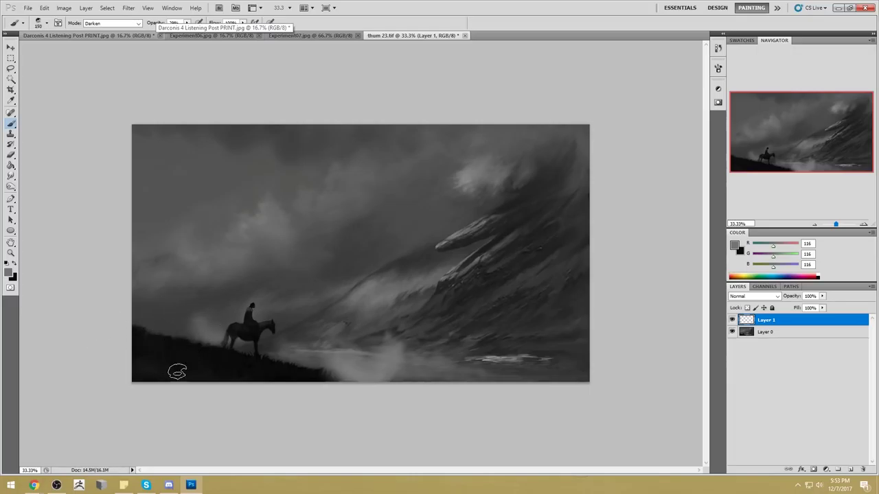
key(bracketright)
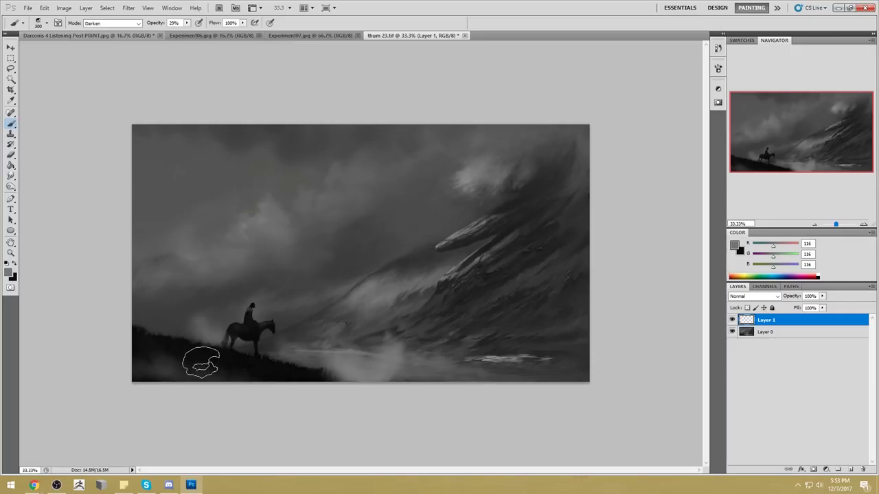
key(bracketright)
key(bracketright)
key(bracketright)
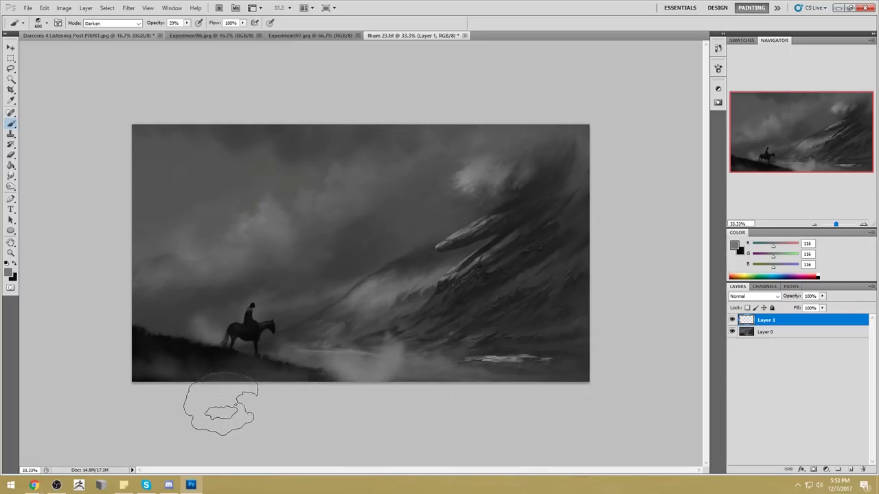
key(e)
drag(172, 348, 104, 367)
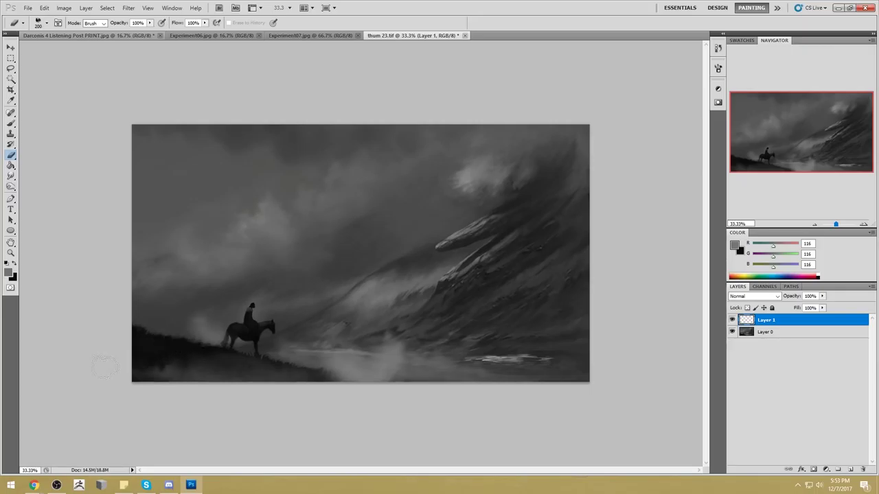
- Erase the ground fog right of the horse and soften it with the Smudge tool
drag(194, 355, 465, 394)
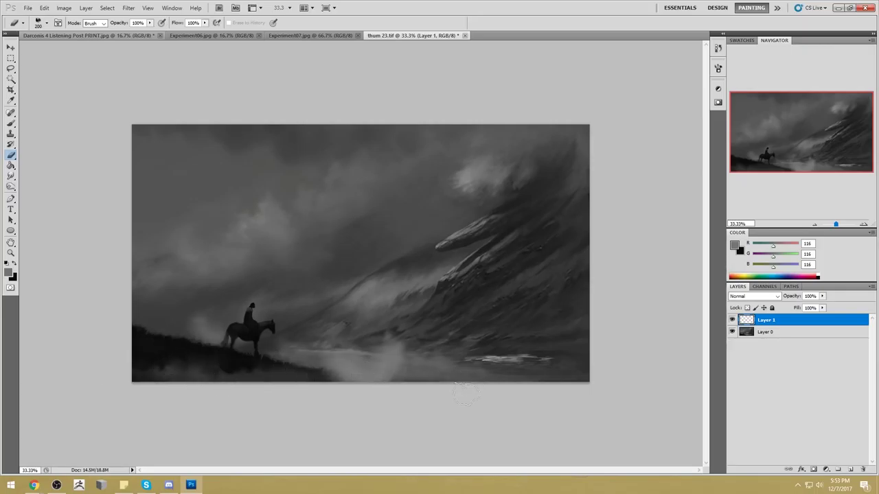
key(r)
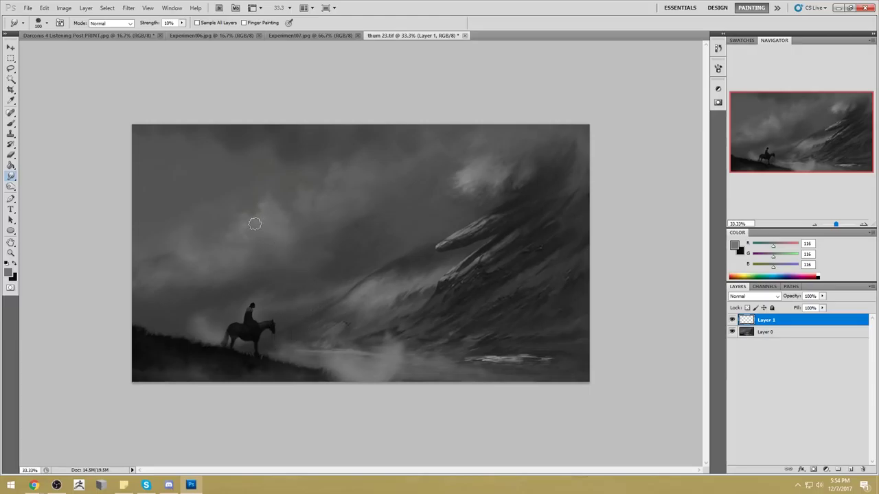
key(b)
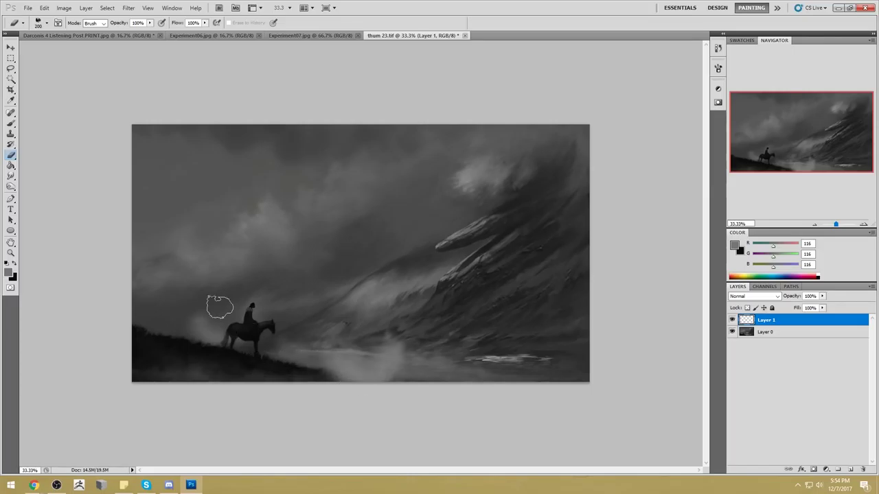
drag(10, 176, 42, 190)
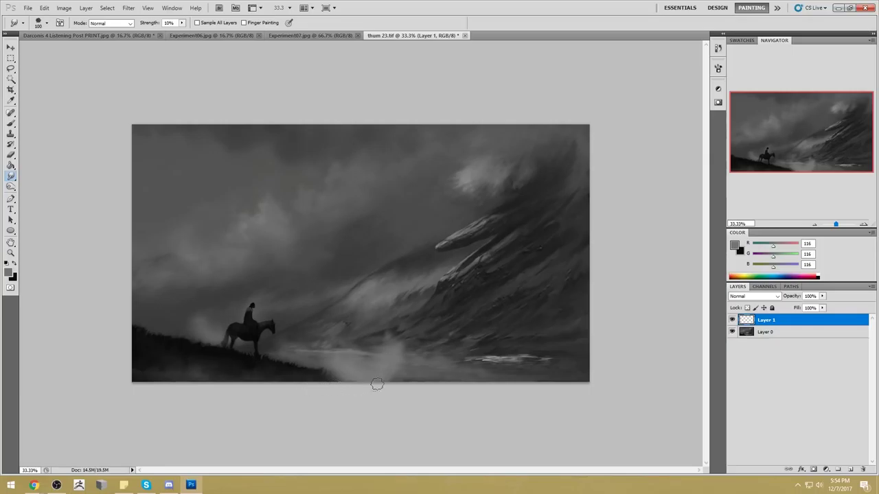
key(b)
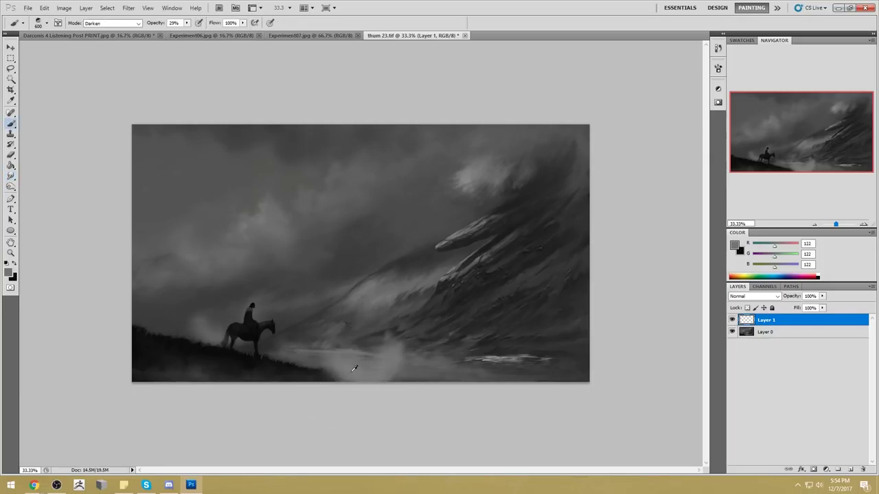
- Toggle Layer 1 to compare, then merge it down into Layer 0
click(731, 320)
click(732, 321)
right_click(787, 323)
click(829, 294)
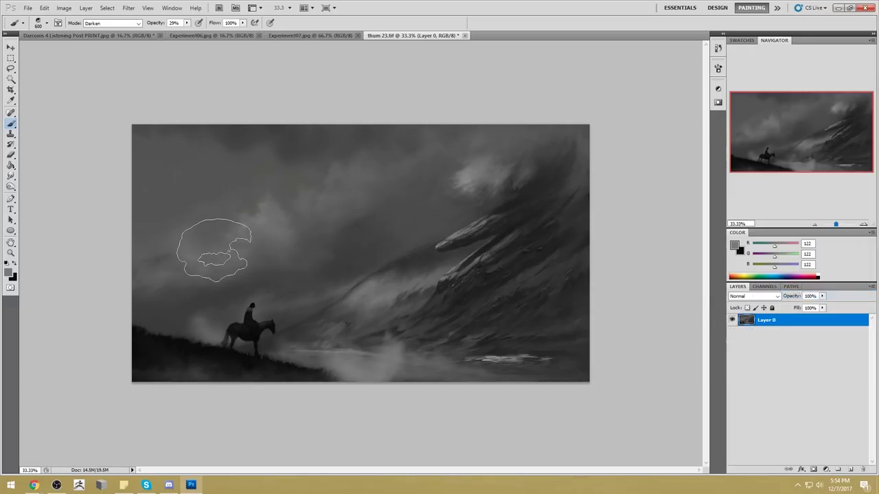
- Lighten the left sky with the Dodge tool on Highlights at size 2000
click(11, 188)
right_click(11, 189)
click(48, 193)
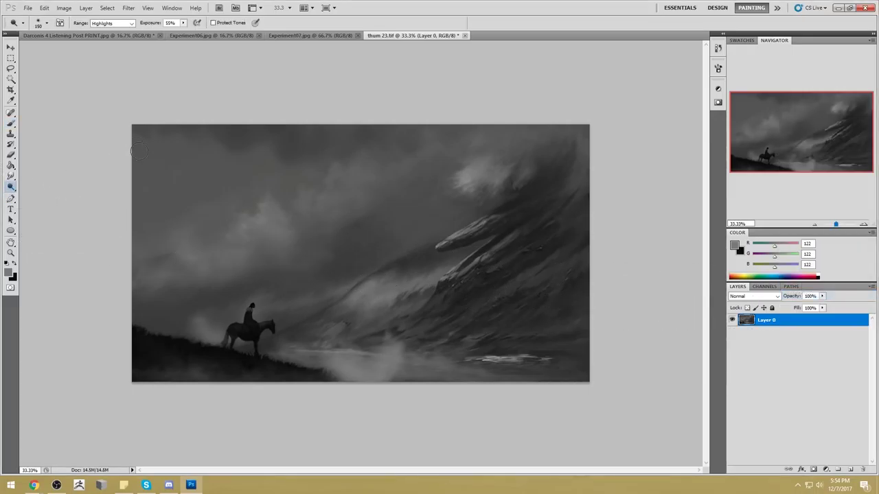
key(bracketright)
key(bracketright)
key(bracketright)
key(bracketright)
key(bracketright)
key(bracketright)
key(bracketright)
key(bracketright)
key(bracketright)
key(bracketright)
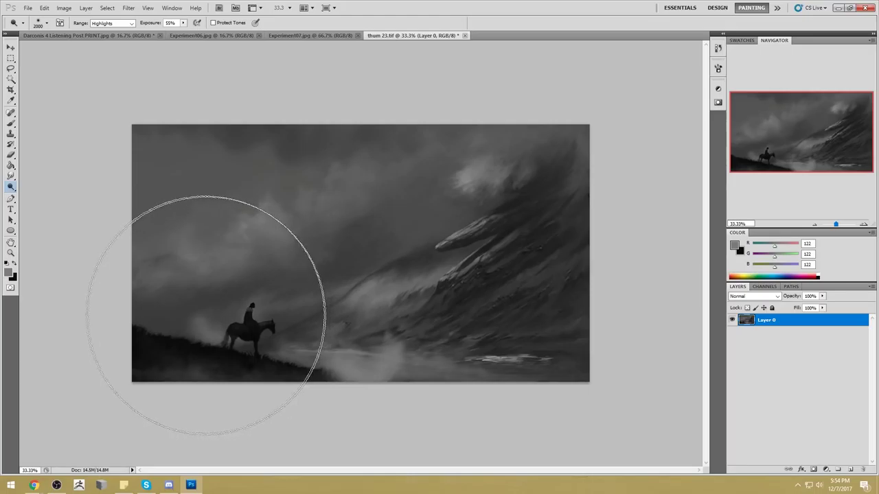
mouse_move(268, 201)
mouse_down()
mouse_move(278, 231)
mouse_move(269, 193)
mouse_move(274, 225)
mouse_move(237, 240)
mouse_move(308, 200)
mouse_up()
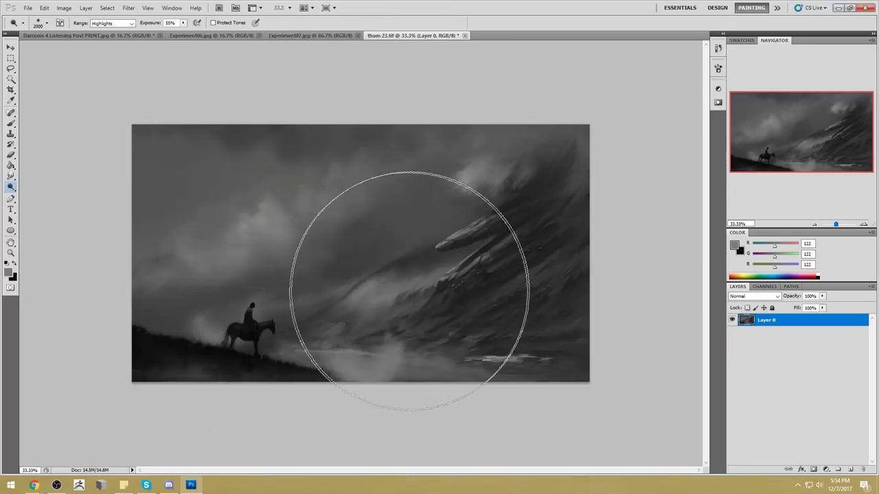
- Pick the 100 px brush, sample a darker grey, and add a new Layer 1
key(b)
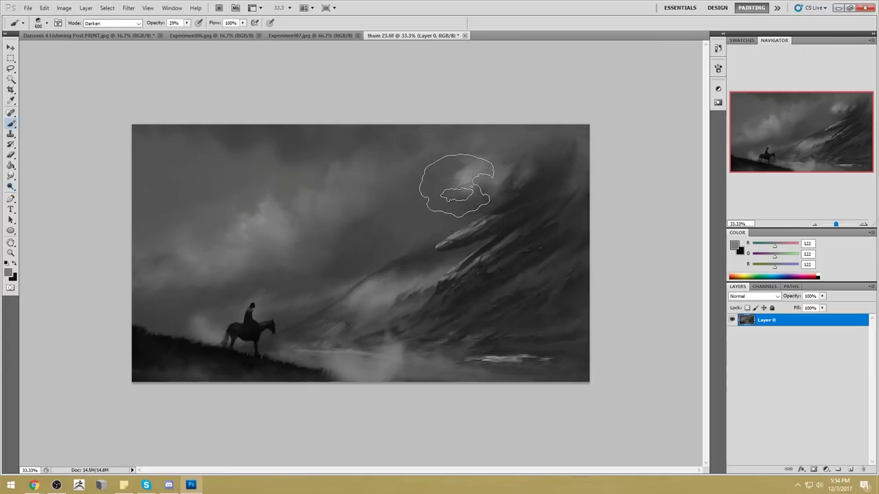
right_click(461, 160)
scroll(663, 398, down, 1)
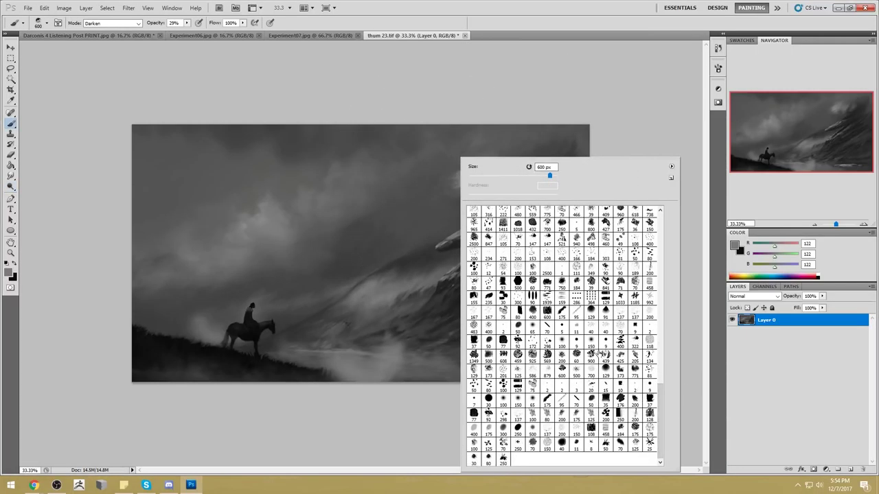
double_click(503, 399)
key(bracketright)
key(bracketright)
key(bracketright)
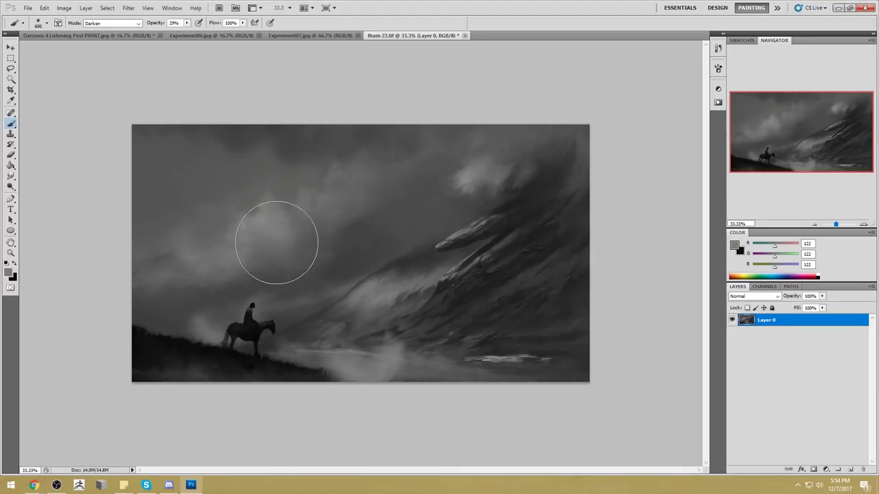
alt+click(356, 256)
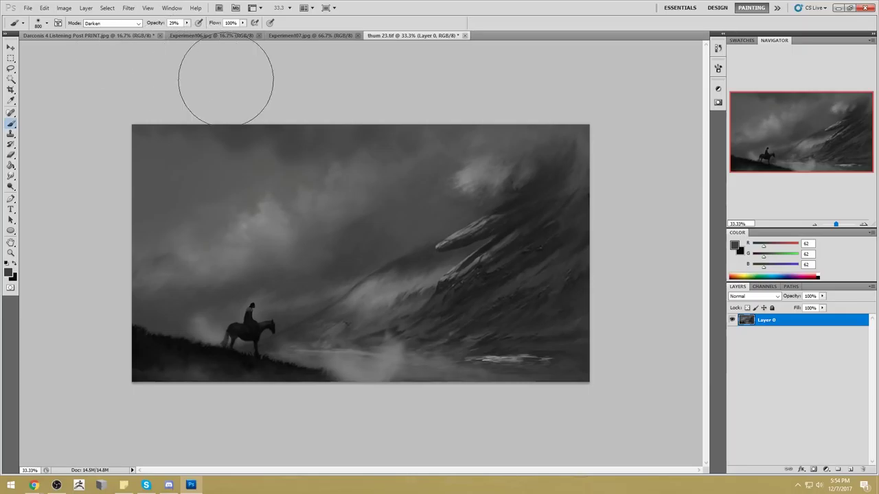
click(849, 470)
click(775, 298)
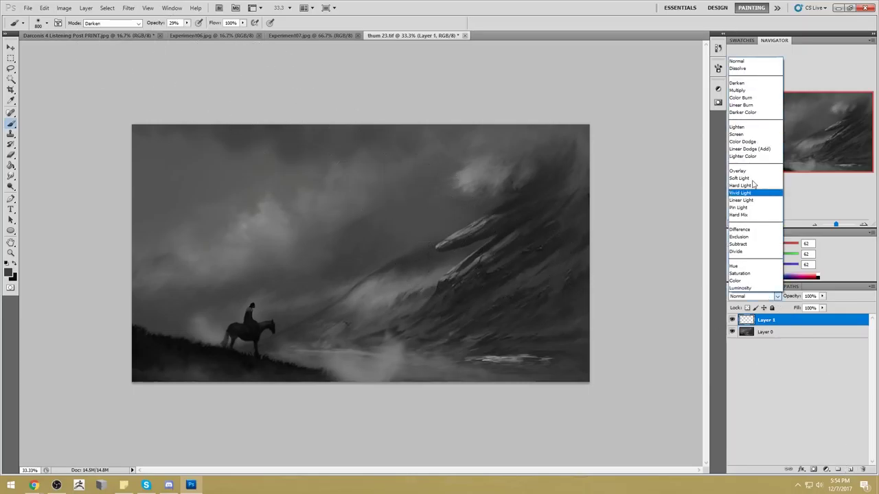
- Set Layer 1 to Darken and paint dark grey strokes into the mist left of centre
click(748, 81)
alt+click(394, 257)
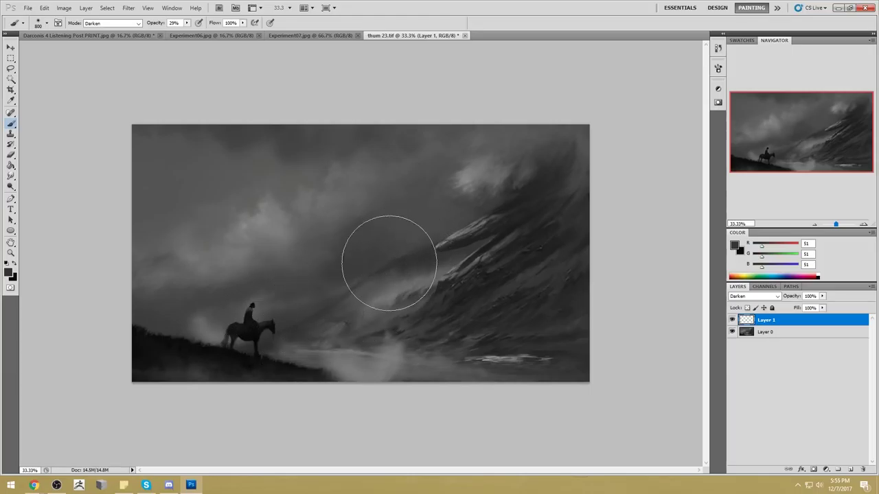
mouse_move(389, 248)
mouse_down()
mouse_move(304, 313)
mouse_move(467, 206)
mouse_move(304, 313)
mouse_move(359, 284)
mouse_up()
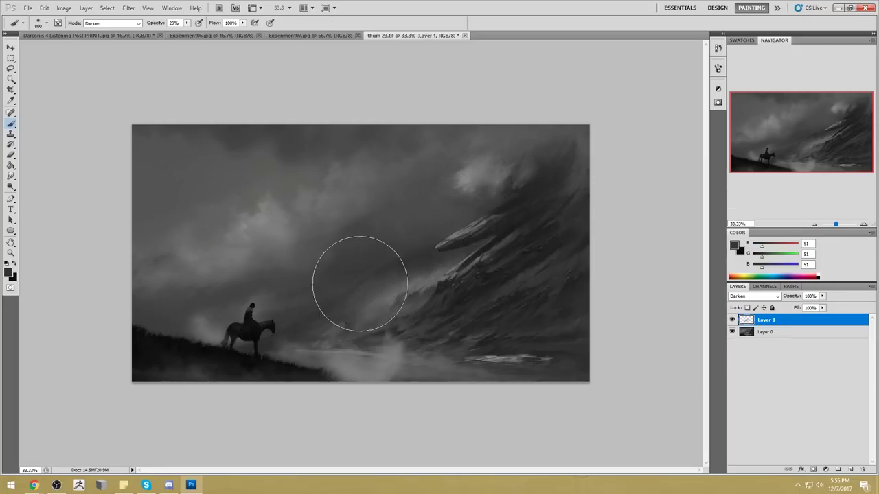
- Erase part of the dark mist strokes with a 100 px eraser tip, resized up to 400
key(e)
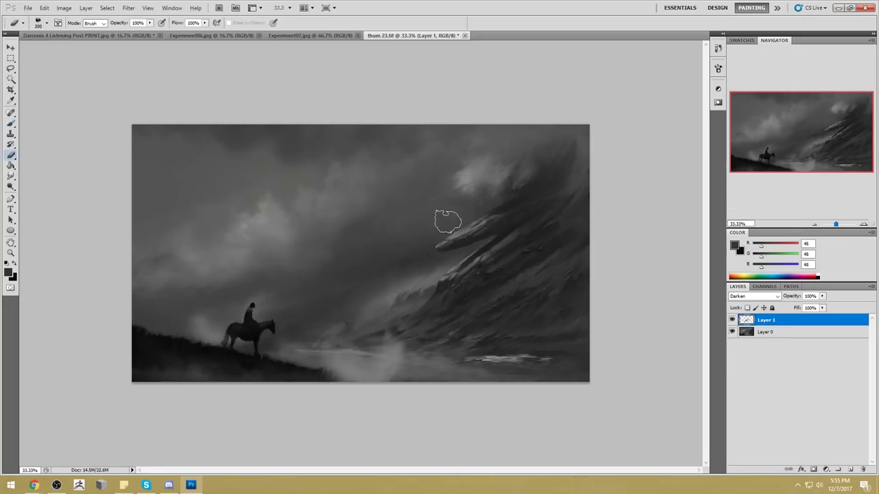
drag(368, 312, 347, 325)
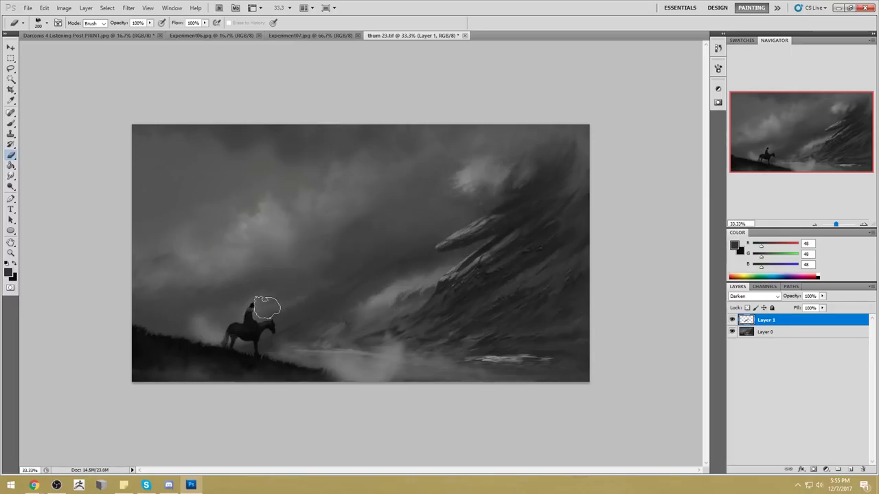
right_click(378, 224)
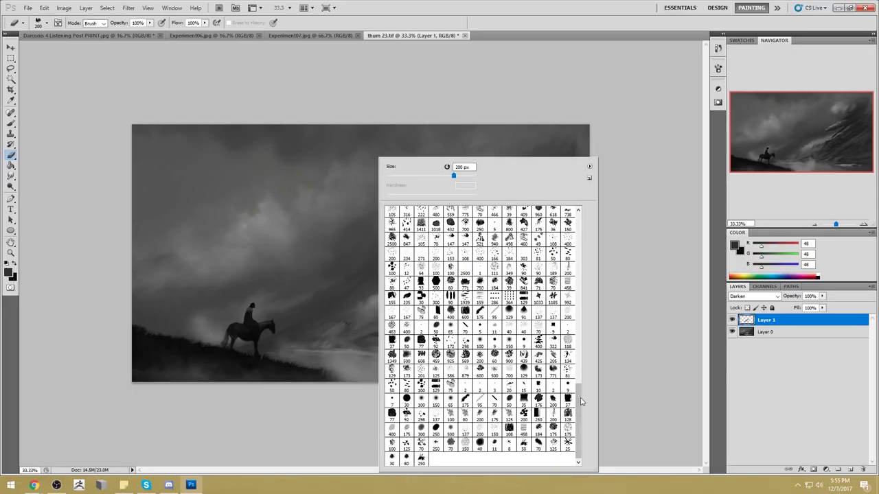
click(421, 402)
click(625, 336)
key(bracketright)
key(bracketright)
key(bracketright)
key(bracketright)
key(bracketright)
key(bracketleft)
key(bracketleft)
key(bracketleft)
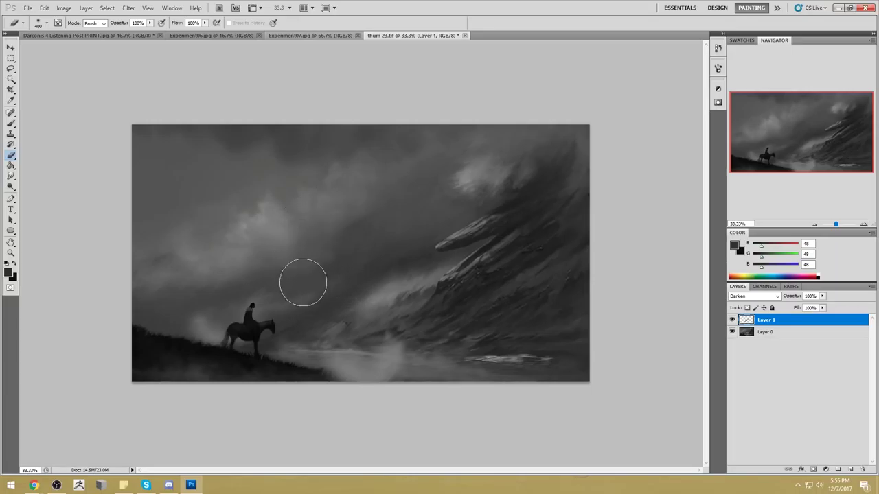
key(alt+bracketleft)
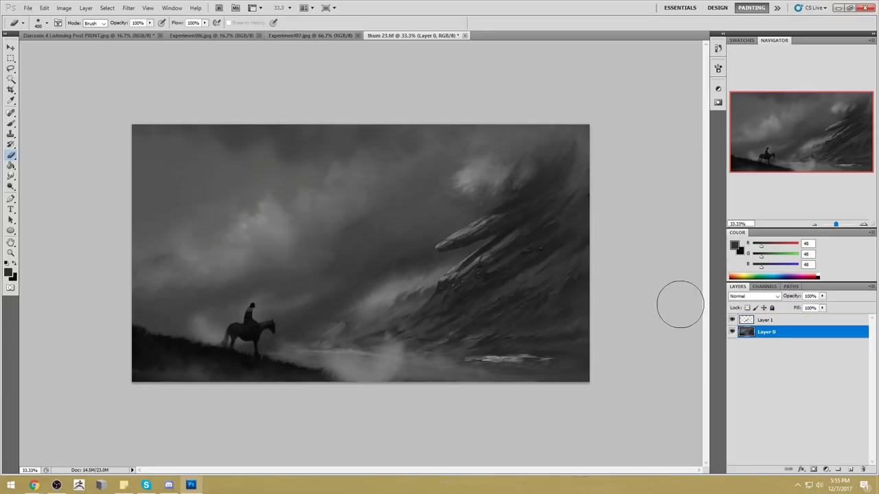
- Sample several lighter and darker sky greys, trying Lighten brush mode before returning to Normal
key(b)
alt+click(294, 298)
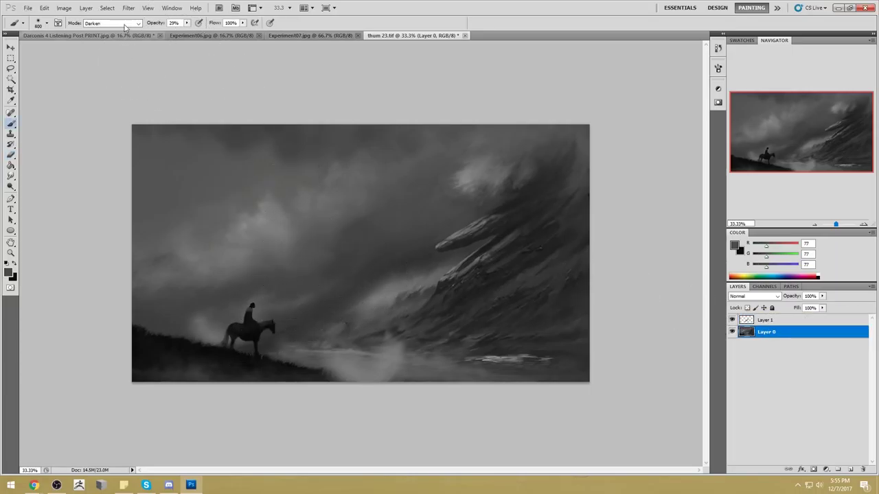
click(114, 24)
click(96, 112)
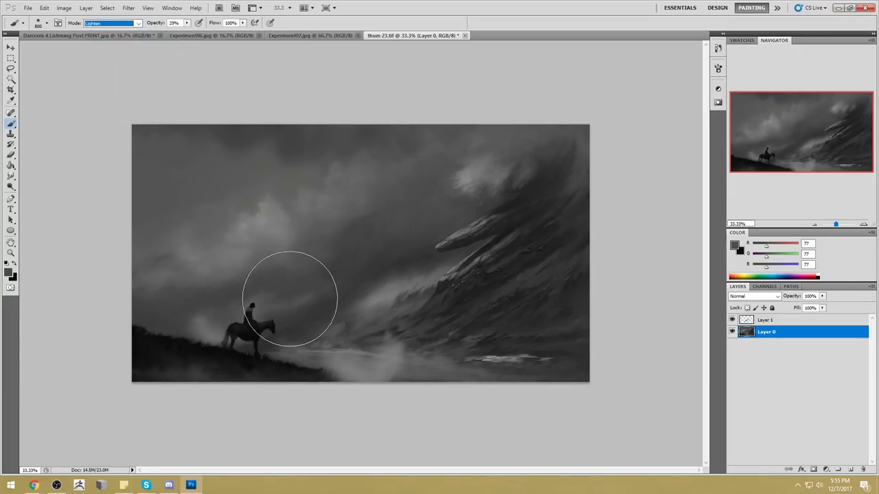
alt+click(202, 317)
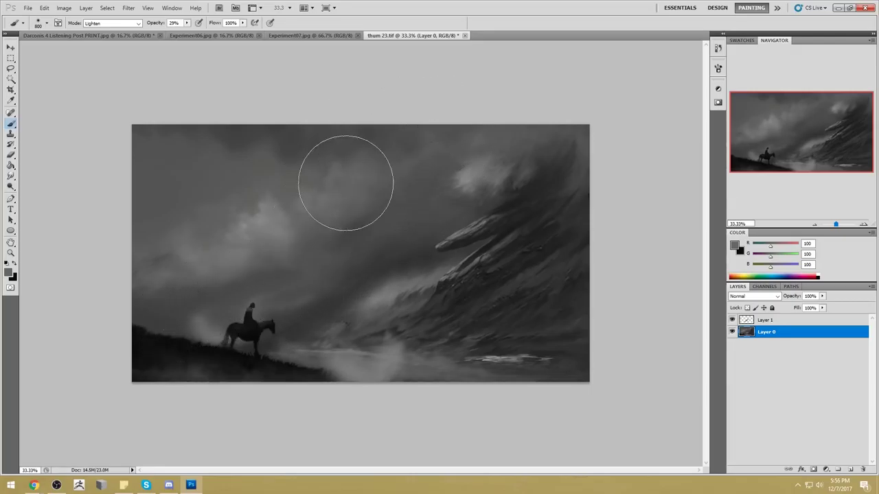
alt+click(288, 239)
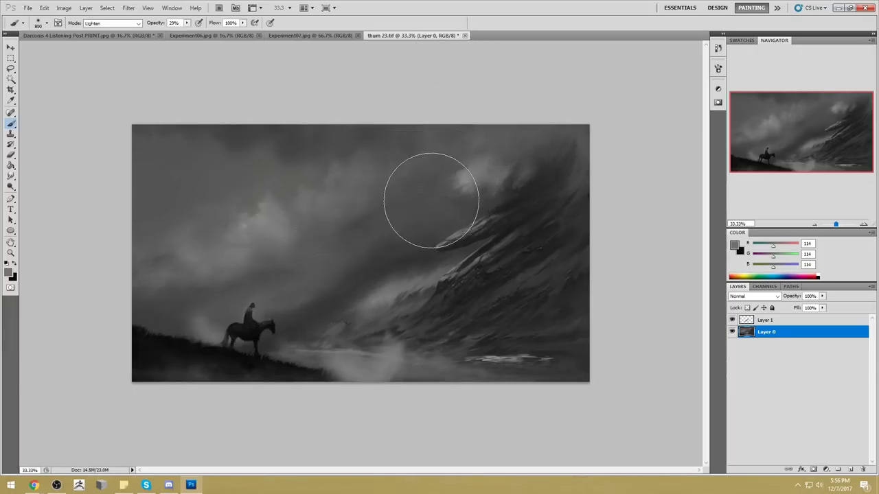
alt+click(357, 219)
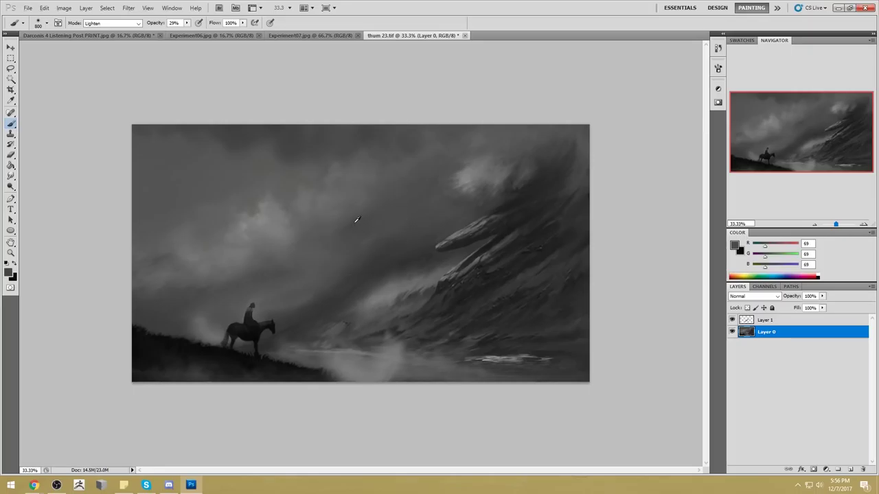
alt+click(274, 249)
click(124, 25)
click(122, 29)
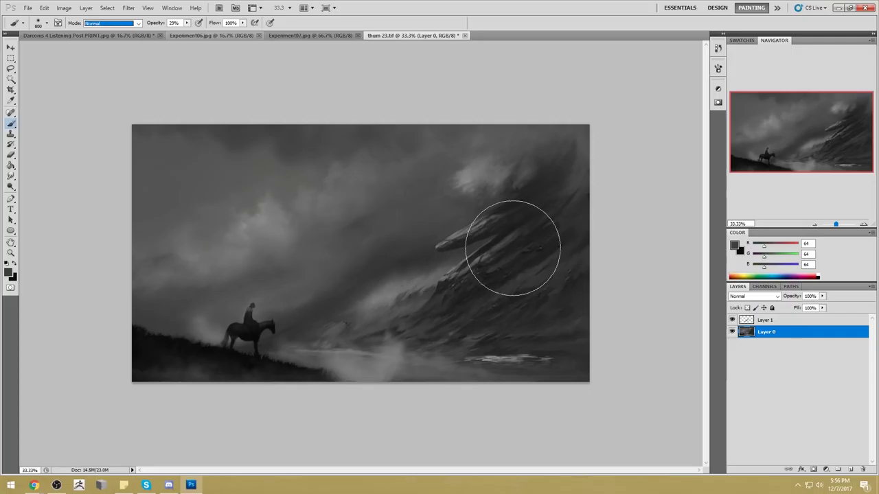
- Compare with Layer 1 toggled off and on, then darken the rocky outcrop's lower edge on Layer 0
click(732, 320)
click(731, 320)
click(732, 320)
click(732, 320)
click(768, 321)
click(767, 334)
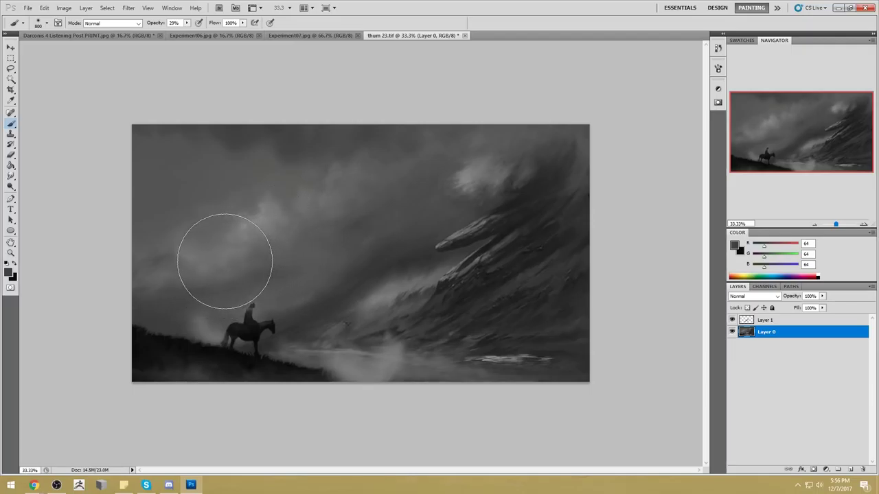
drag(471, 235, 490, 249)
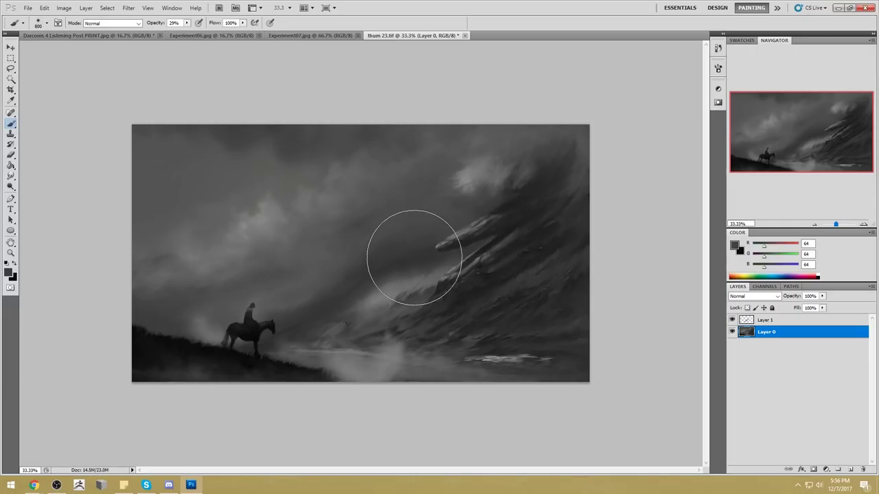
- Brighten the fog with the Dodge tool on Highlights, resizing its brush
alt+click(383, 295)
click(11, 186)
right_click(11, 186)
click(37, 180)
key(bracketleft)
key(bracketleft)
key(bracketleft)
key(bracketleft)
key(bracketleft)
key(bracketleft)
key(bracketleft)
key(bracketleft)
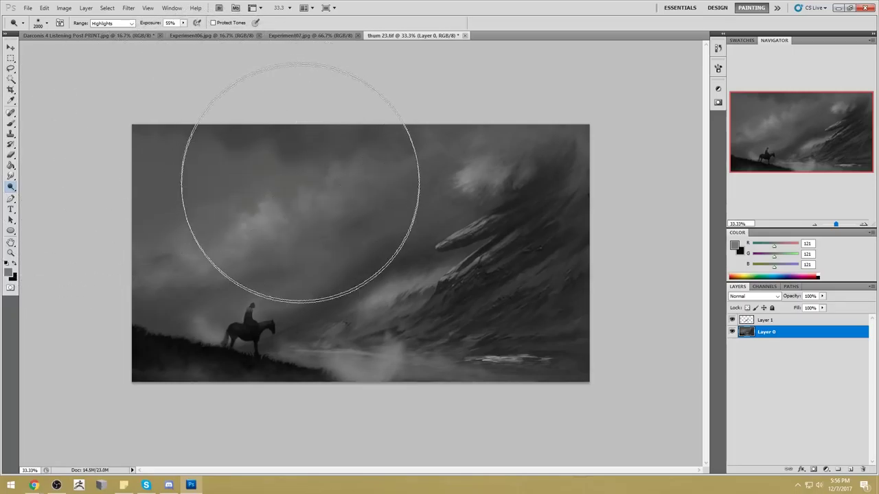
key(bracketright)
key(bracketright)
key(bracketright)
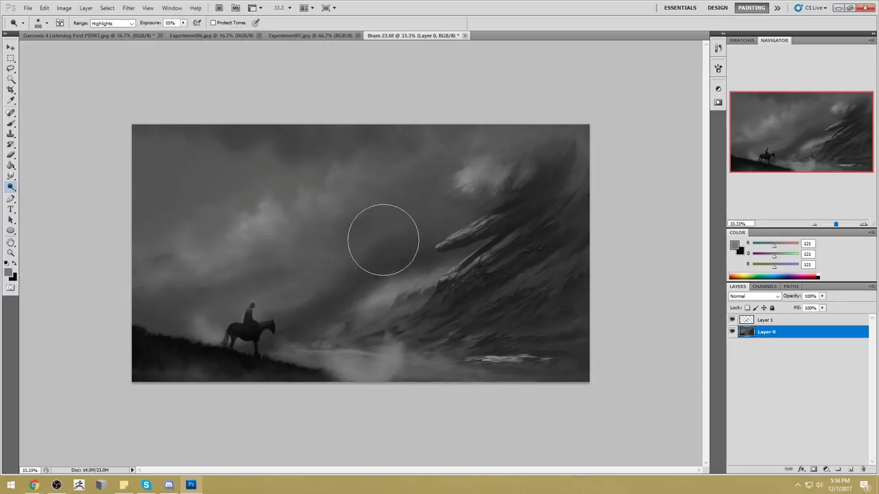
key(bracketleft)
key(bracketleft)
key(bracketleft)
key(bracketleft)
key(bracketleft)
key(bracketleft)
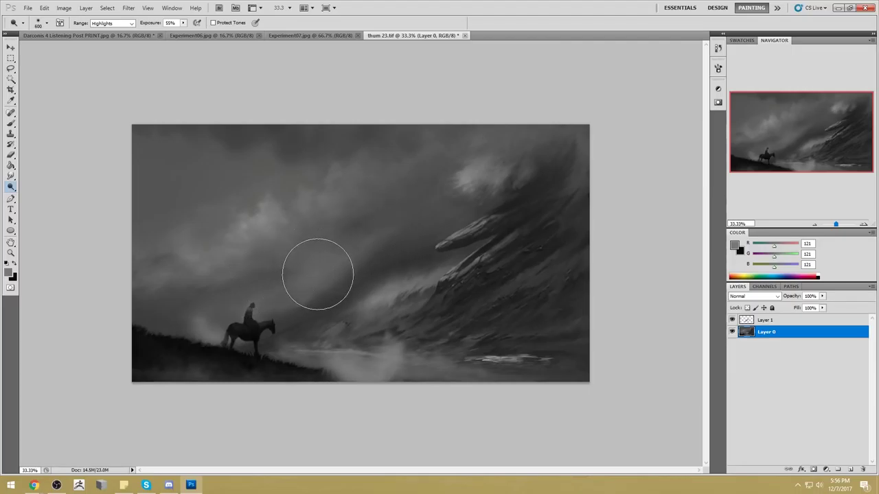
- Return to the Brush tool and sample a mid-dark grey from the sky
key(b)
alt+click(347, 270)
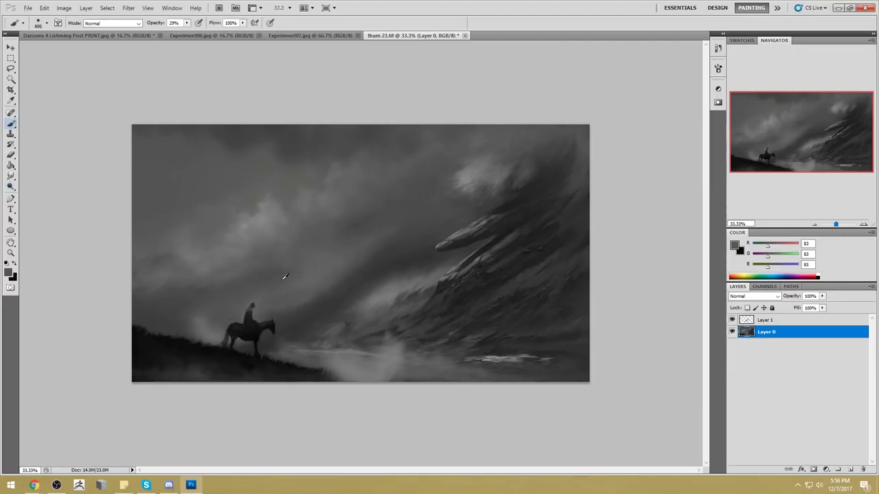
right_click(361, 235)
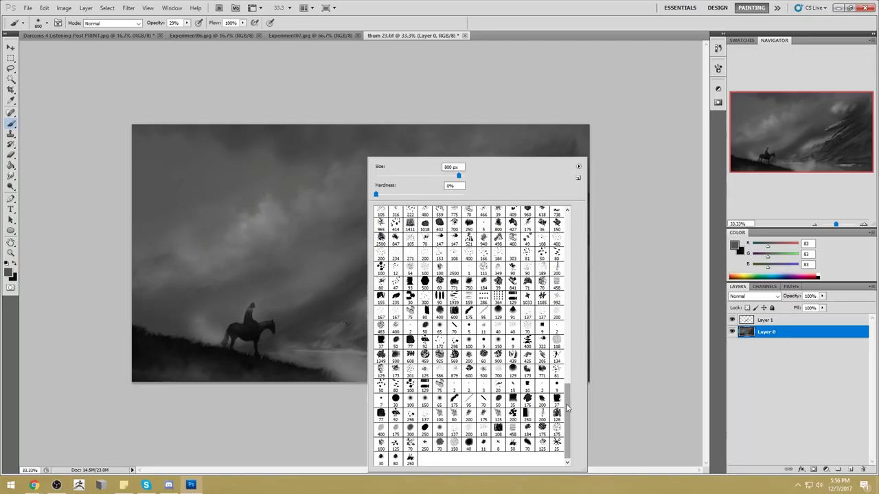
drag(568, 413, 576, 374)
- Pick the 250 px brush tip, add a new layer, and merge Layer 1 down into Layer 0
click(469, 323)
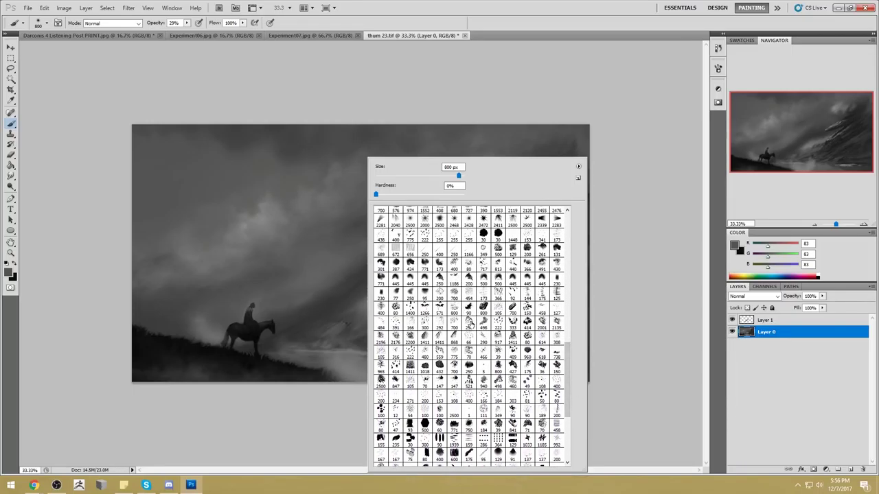
key(Return)
click(851, 471)
drag(788, 334, 785, 329)
right_click(784, 332)
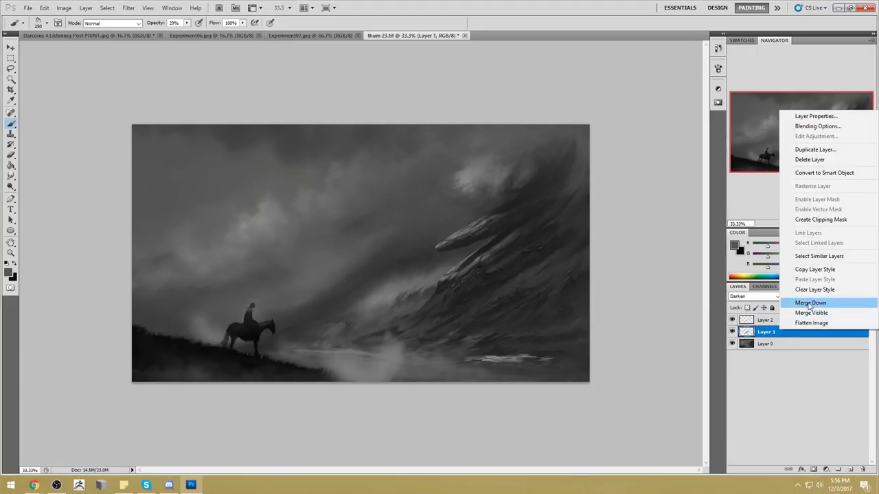
click(775, 357)
- On Layer 2, sample dark grey, enlarge to a 600 px scattered texture tip, and undo a test stroke
click(765, 320)
alt+click(314, 284)
key(bracketright)
key(bracketright)
key(bracketright)
key(bracketright)
key(bracketright)
key(bracketright)
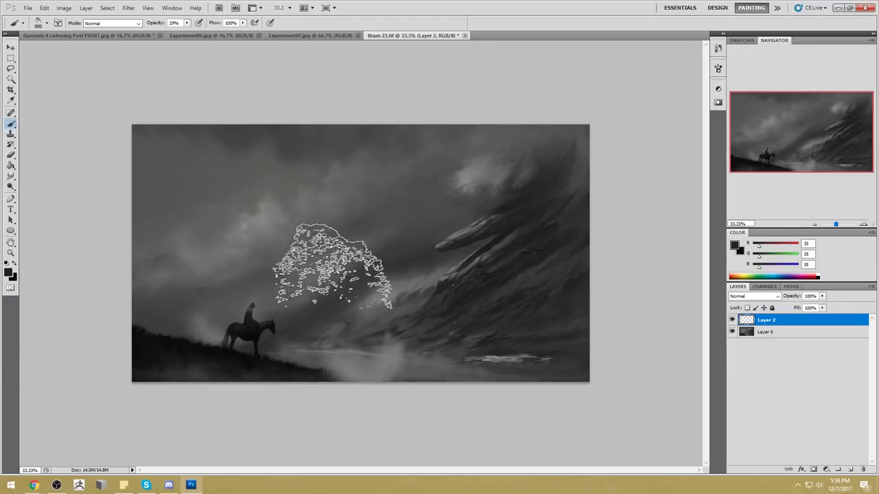
right_click(329, 254)
click(633, 145)
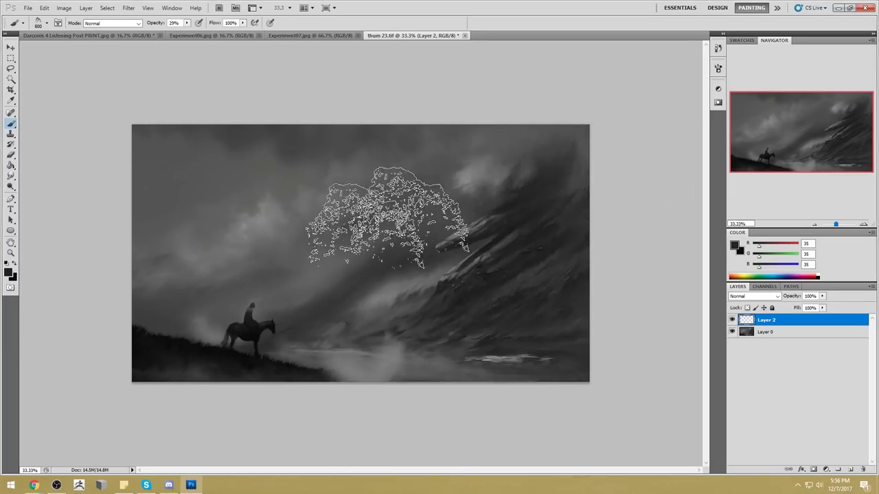
drag(241, 281, 329, 275)
key(ctrl+z)
- Raise the brush opacity to 83%
click(186, 23)
drag(208, 35, 217, 34)
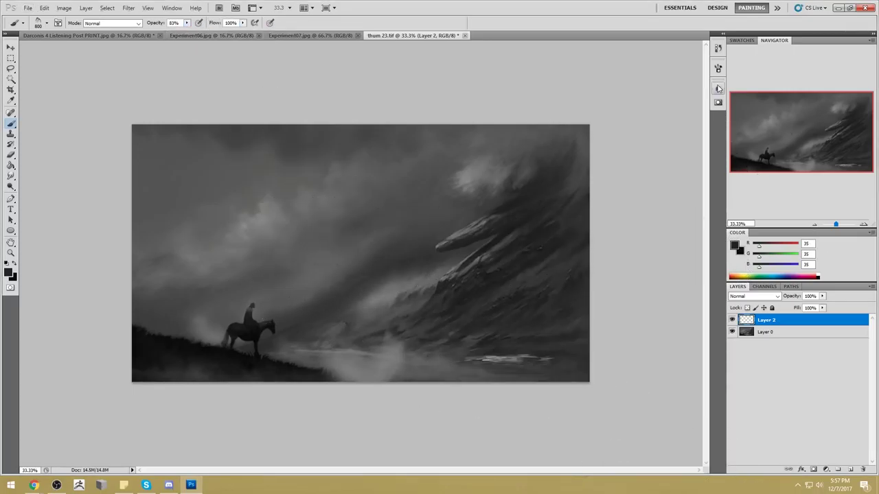
click(718, 69)
- Turn off Transfer and Shape Dynamics, set spacing to 63%, and stamp one texture dab above the rider
click(556, 145)
click(556, 99)
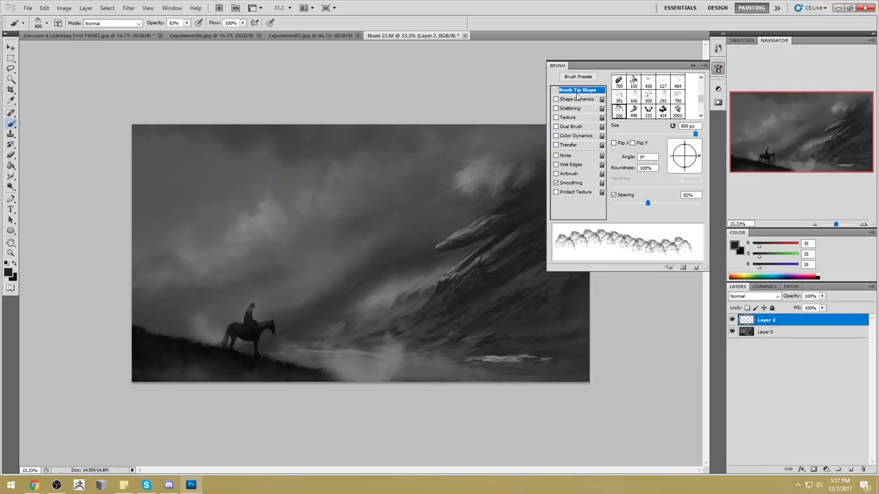
mouse_move(647, 203)
mouse_down()
mouse_move(604, 208)
mouse_move(639, 205)
mouse_up()
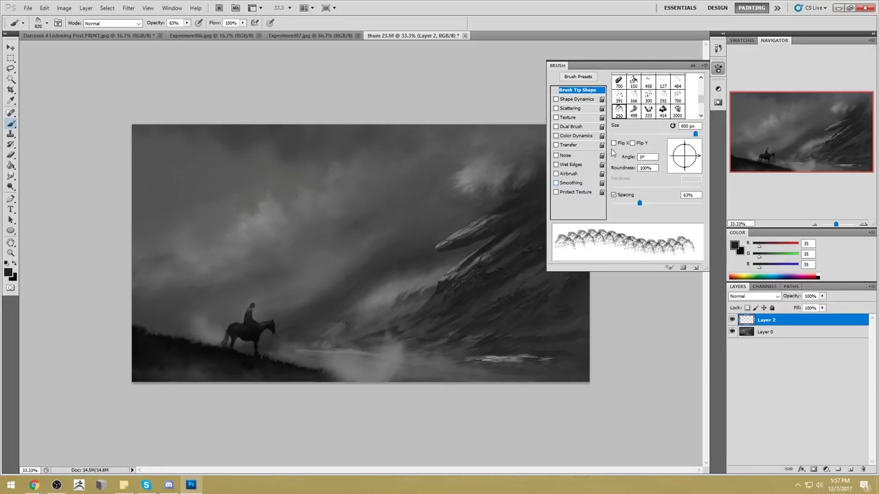
click(692, 66)
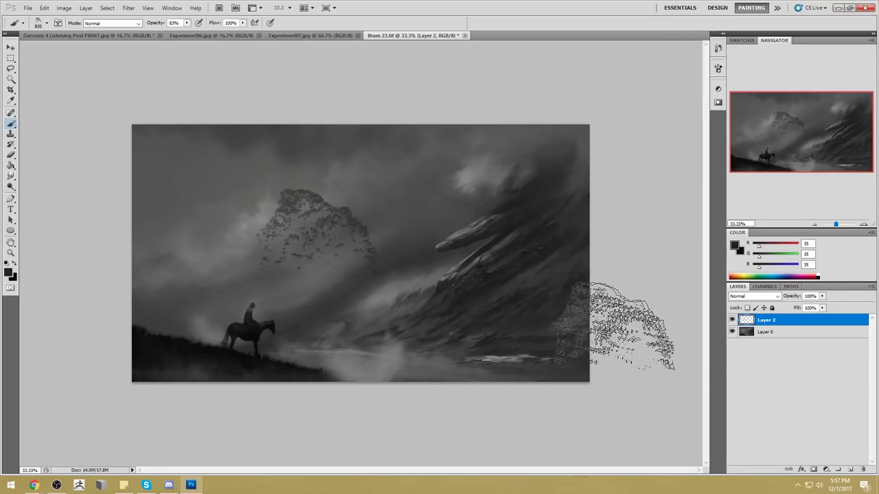
click(305, 247)
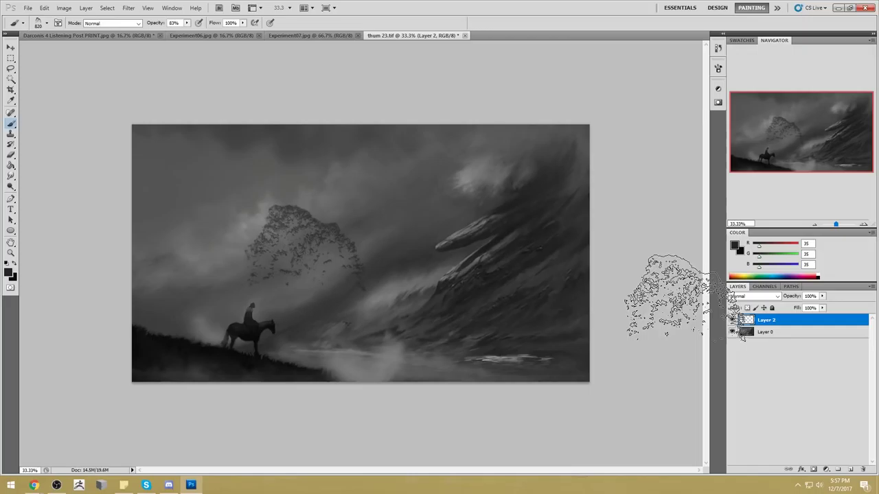
key(v)
key(ctrl+t)
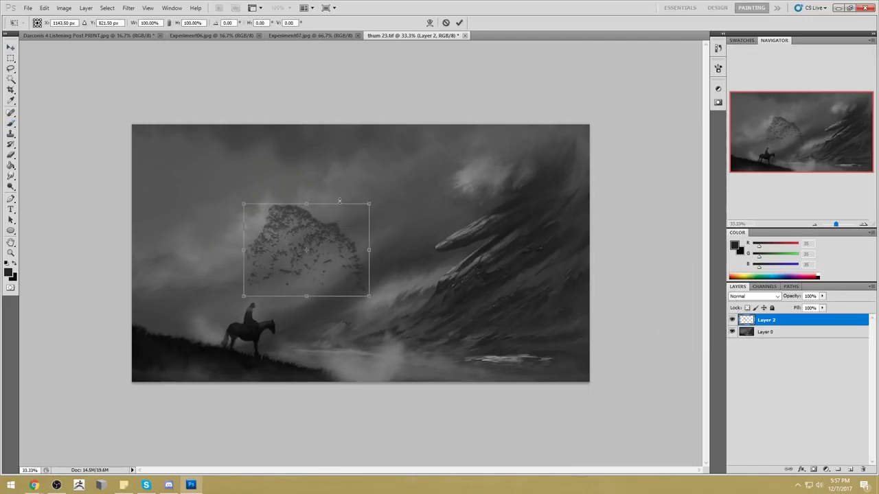
- Flip the texture dab horizontally, move it toward the rider, and distort its corners into a slanted shape
right_click(330, 241)
click(381, 363)
drag(337, 251, 355, 282)
drag(263, 329, 209, 333)
drag(262, 236, 250, 234)
drag(385, 242, 389, 225)
drag(388, 329, 344, 314)
drag(251, 233, 276, 246)
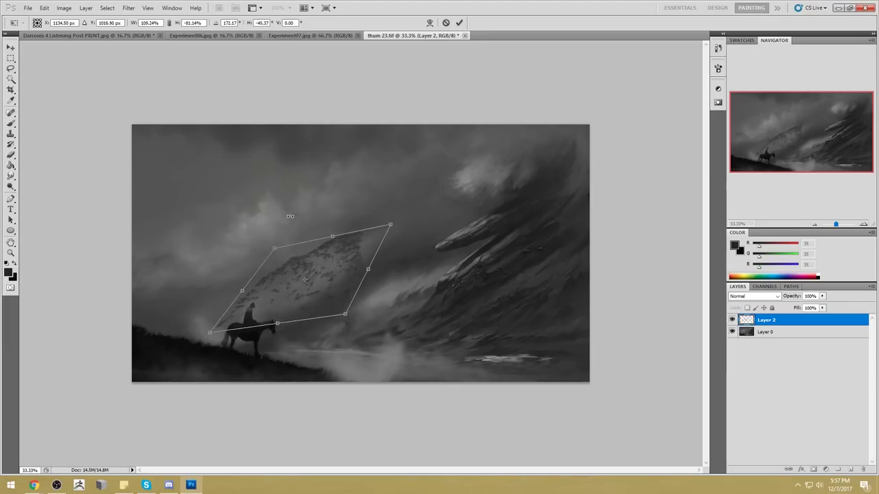
- Warp the texture's mesh into a hill curve rising toward the cliff and commit the transform
click(429, 22)
mouse_move(300, 277)
mouse_down()
mouse_move(291, 269)
mouse_move(309, 281)
mouse_up()
drag(362, 281, 357, 276)
drag(276, 291, 269, 296)
drag(346, 253, 354, 248)
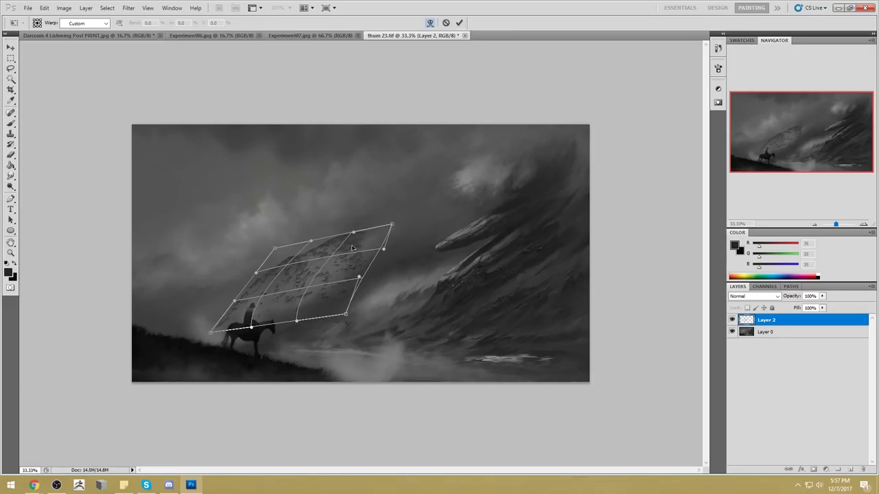
drag(290, 258, 291, 287)
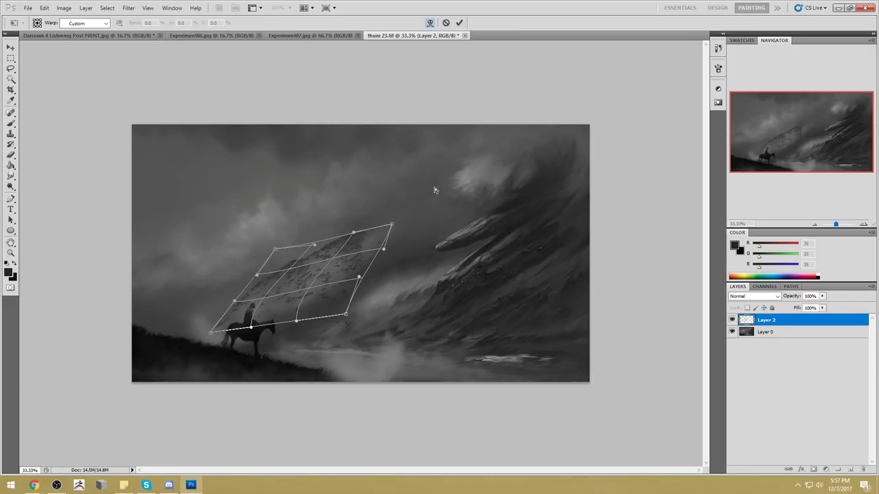
drag(312, 247, 329, 256)
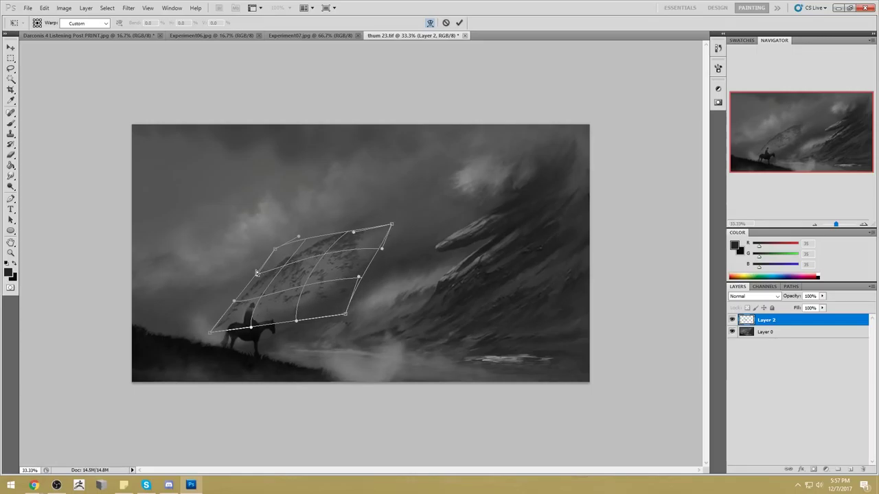
drag(217, 330, 200, 328)
drag(347, 316, 357, 279)
drag(299, 318, 259, 361)
click(459, 23)
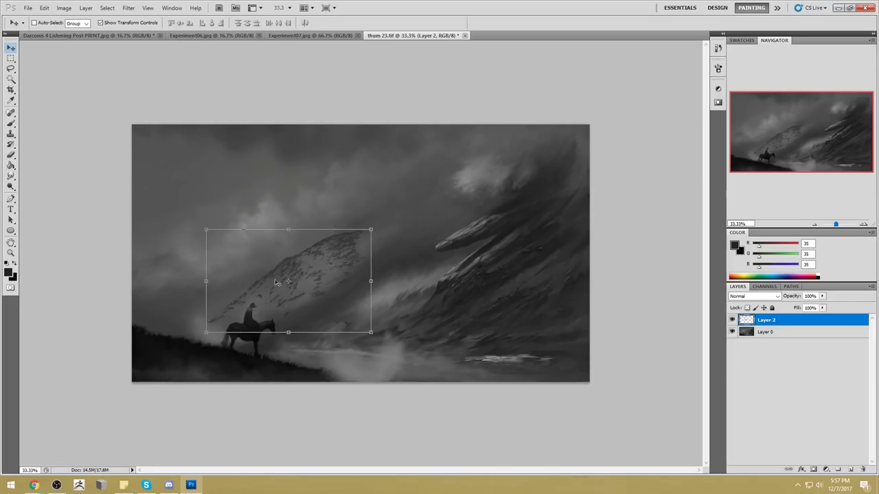
- Switch back to the Brush tool with a 100 px brush tip
key(b)
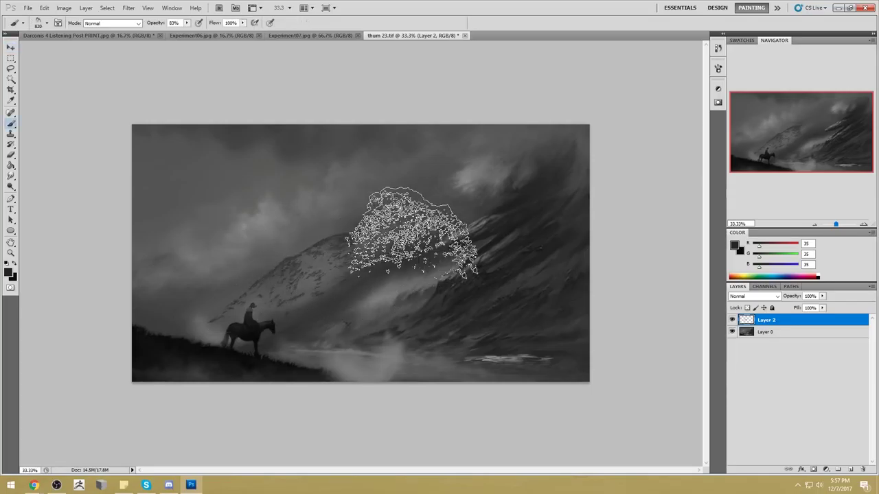
right_click(443, 164)
drag(638, 369, 644, 422)
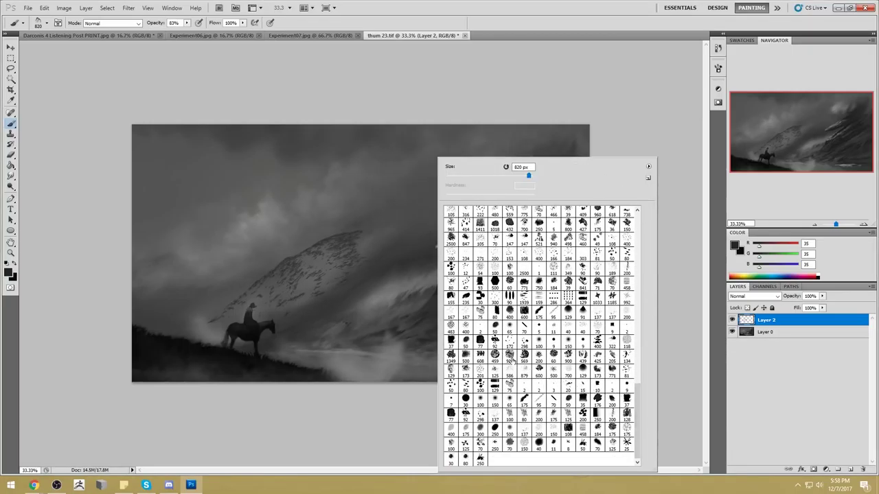
click(482, 405)
click(682, 331)
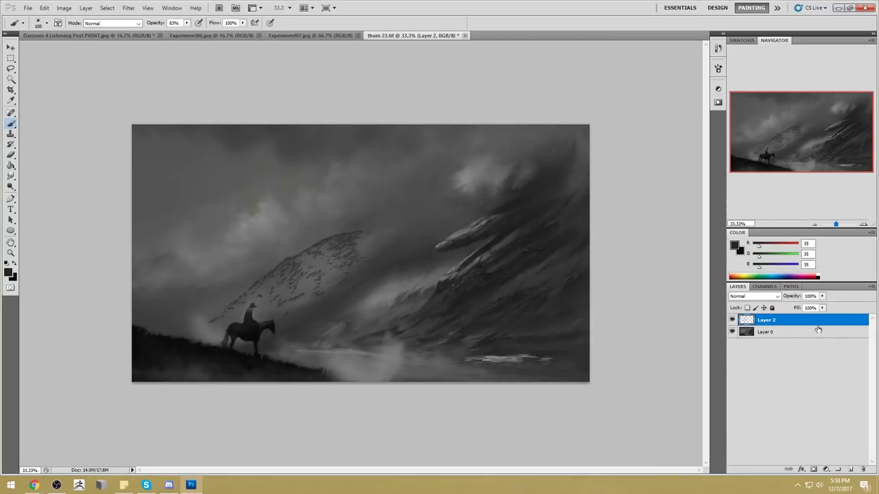
- Duplicate Layer 2 and lighten the original Layer 2 to +100 Lightness with Hue/Saturation
right_click(808, 320)
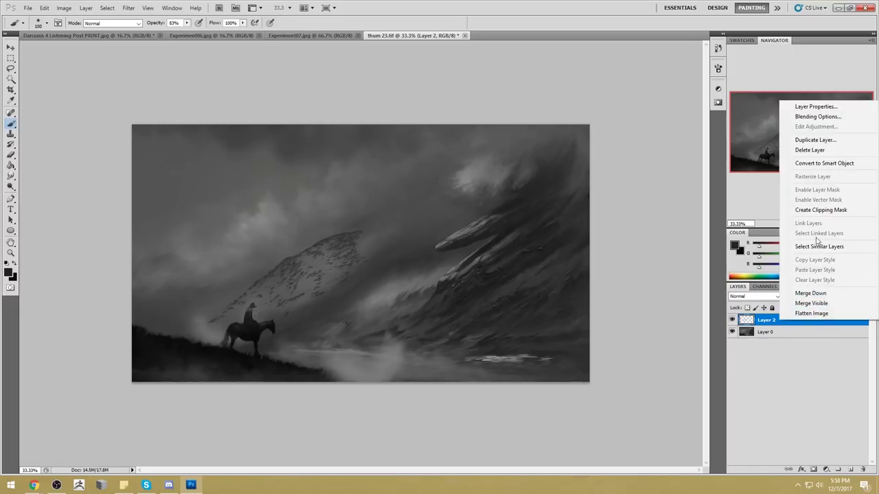
click(825, 142)
key(Return)
click(793, 336)
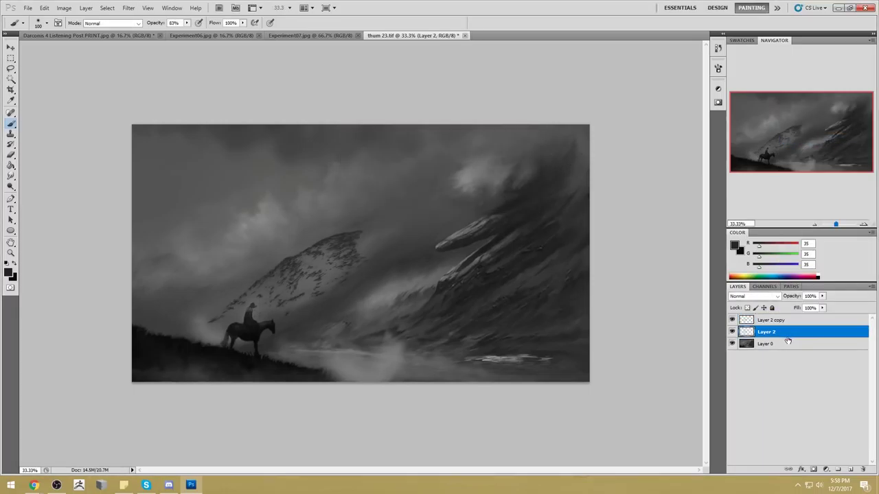
key(ctrl+u)
drag(732, 325, 778, 325)
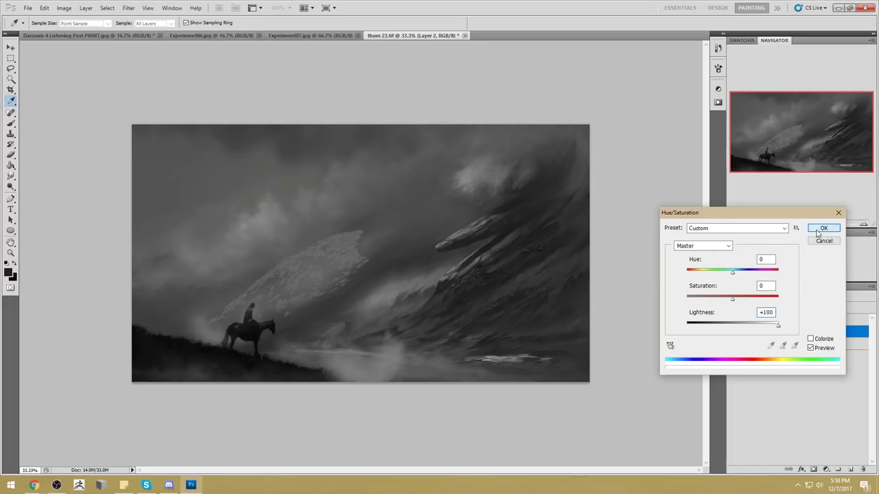
click(821, 228)
- Nudge Layer 2 and Layer 2 copy with arrow keys to offset them for an embossed look
key(v)
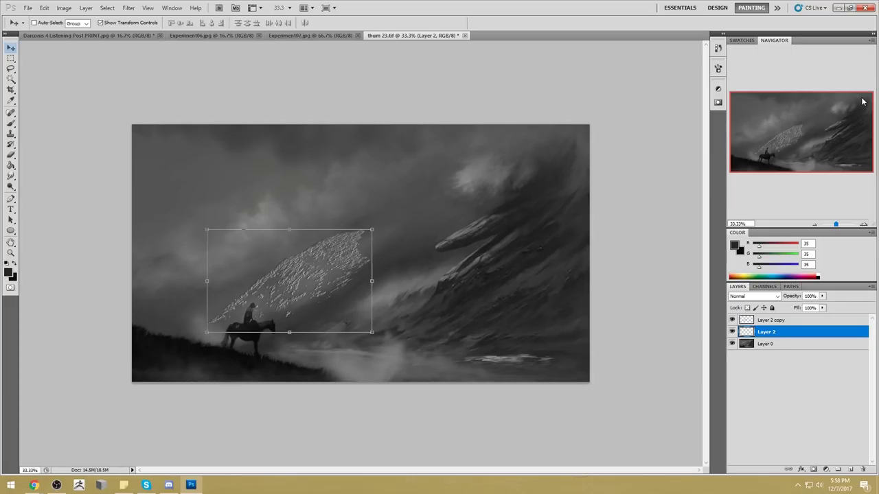
key(Down)
key(Down)
key(Down)
key(Down)
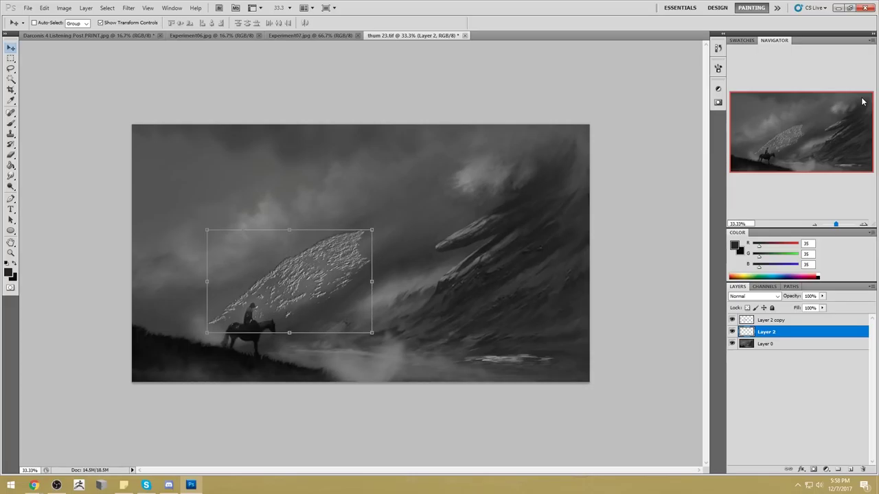
key(Up)
key(Up)
key(Up)
key(Up)
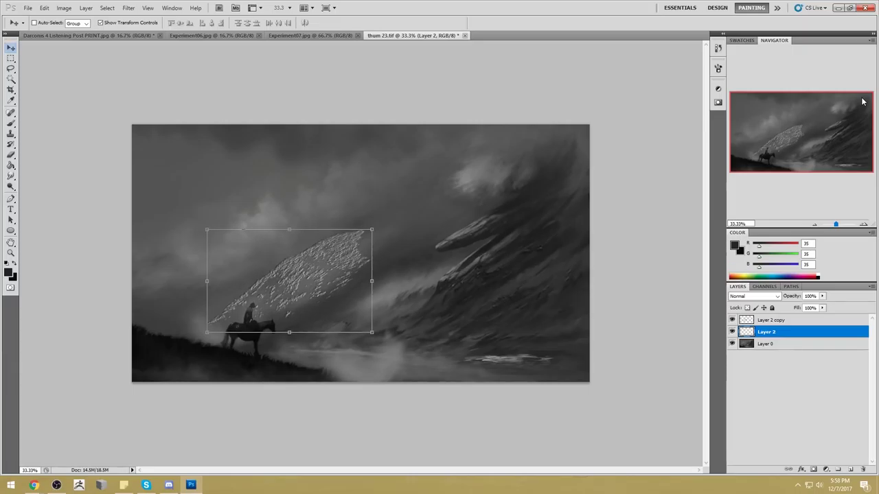
key(Left)
key(Right)
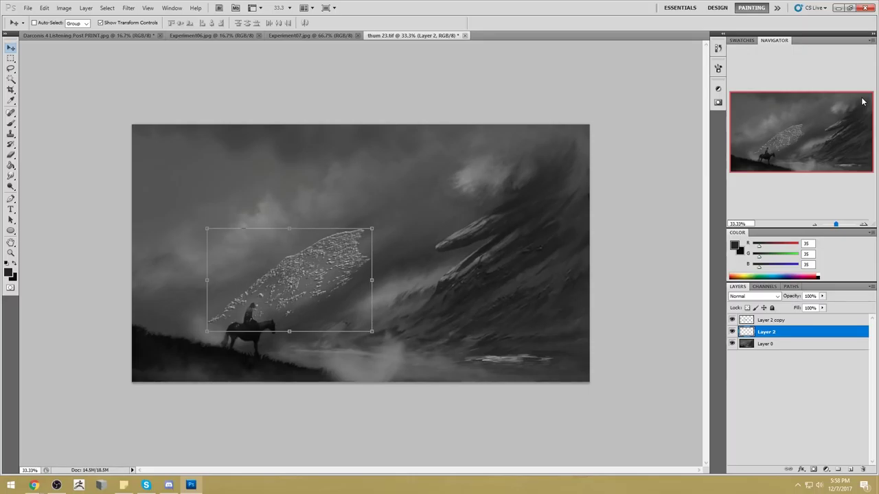
click(784, 320)
key(Left)
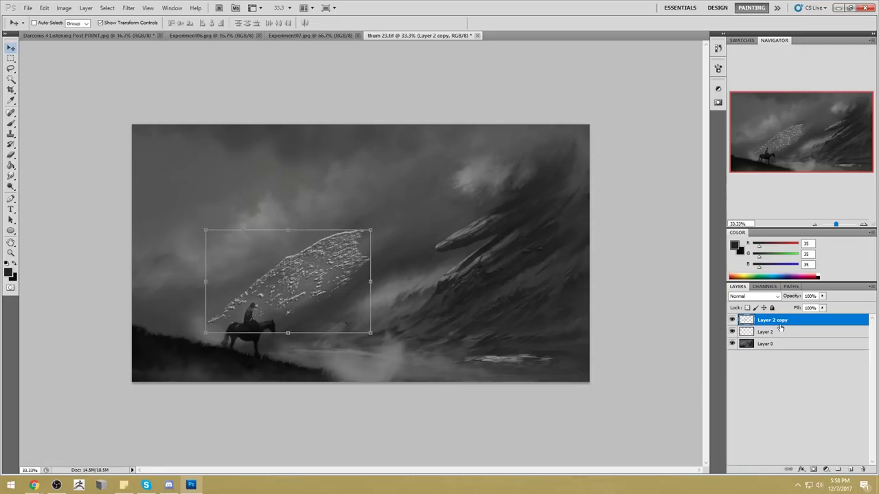
click(780, 330)
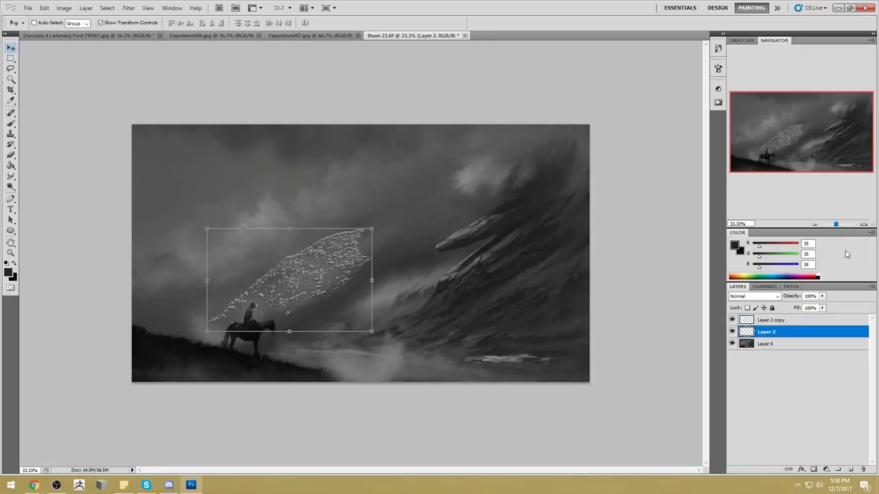
click(781, 321)
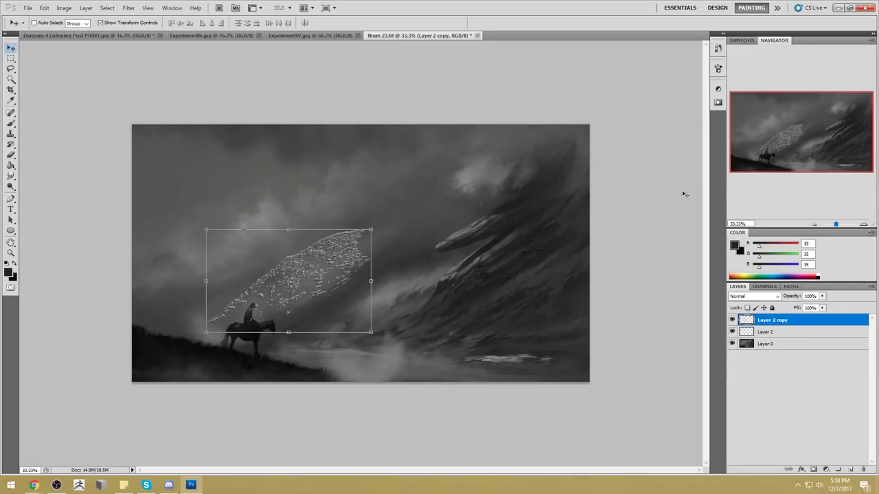
key(z)
drag(319, 278, 362, 284)
key(b)
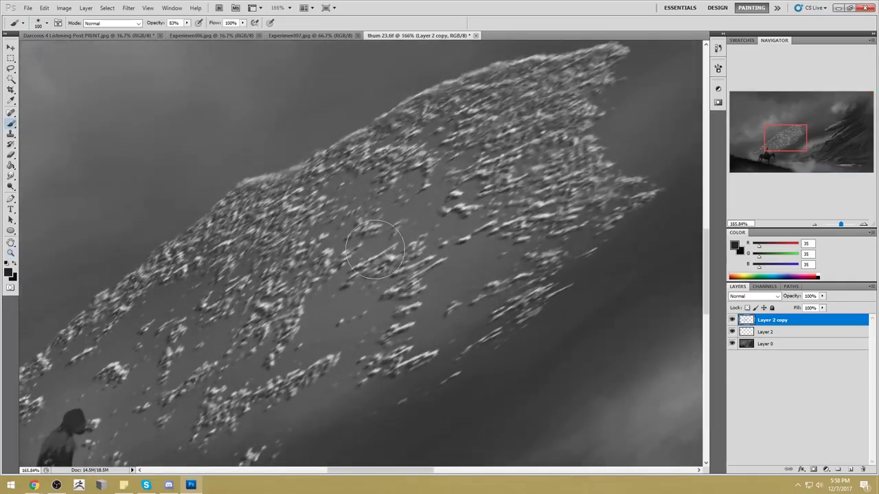
click(731, 320)
click(732, 320)
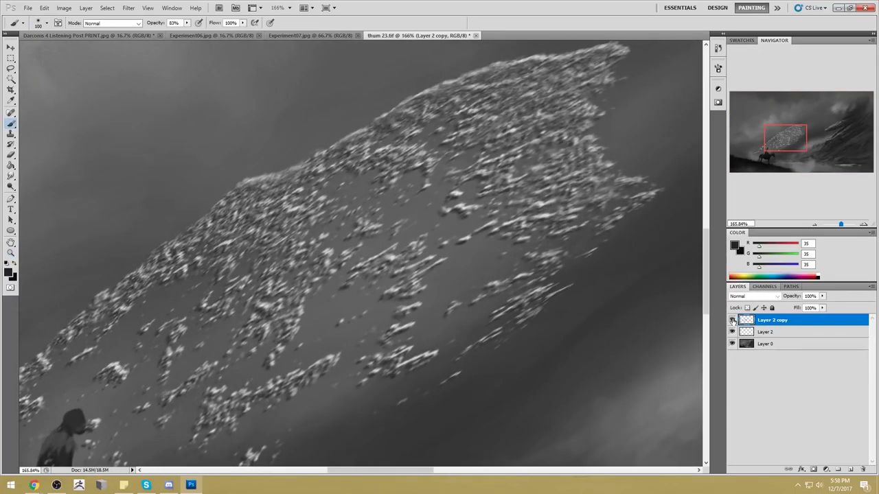
click(731, 333)
click(731, 320)
click(732, 321)
click(731, 321)
click(732, 332)
click(731, 332)
click(732, 320)
click(732, 332)
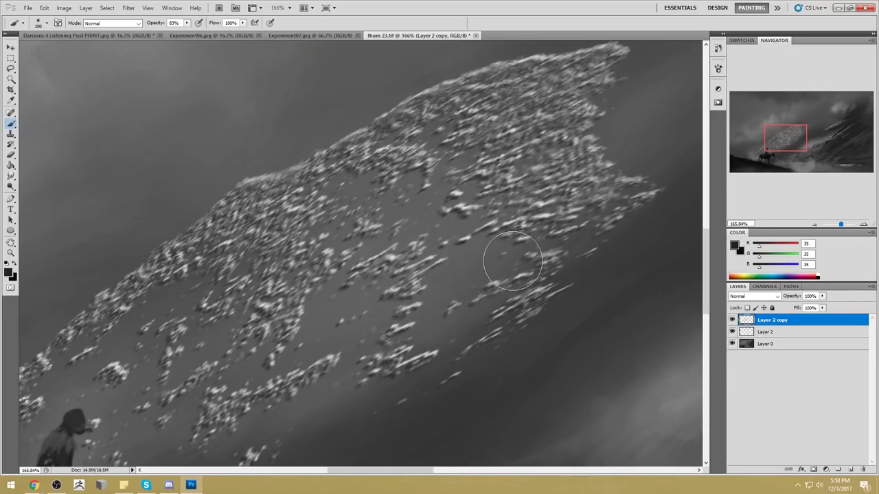
click(831, 136)
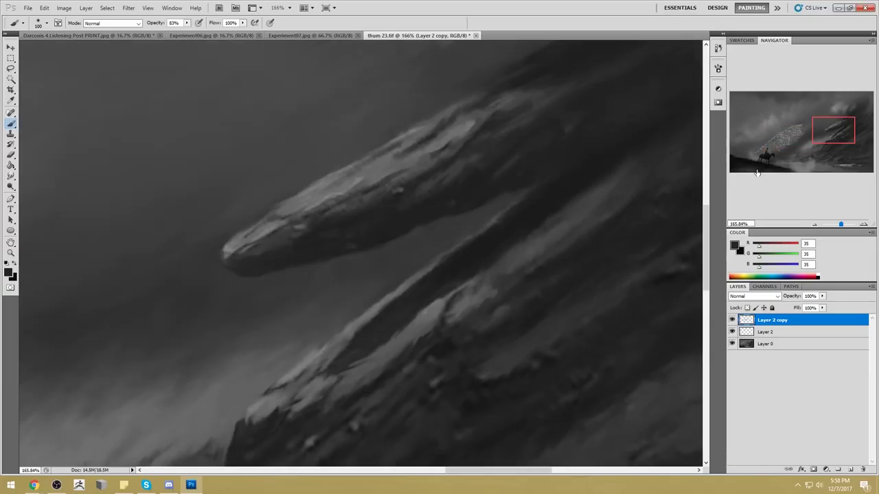
click(787, 135)
key(ctrl+minus)
key(ctrl+minus)
key(ctrl+minus)
key(ctrl+minus)
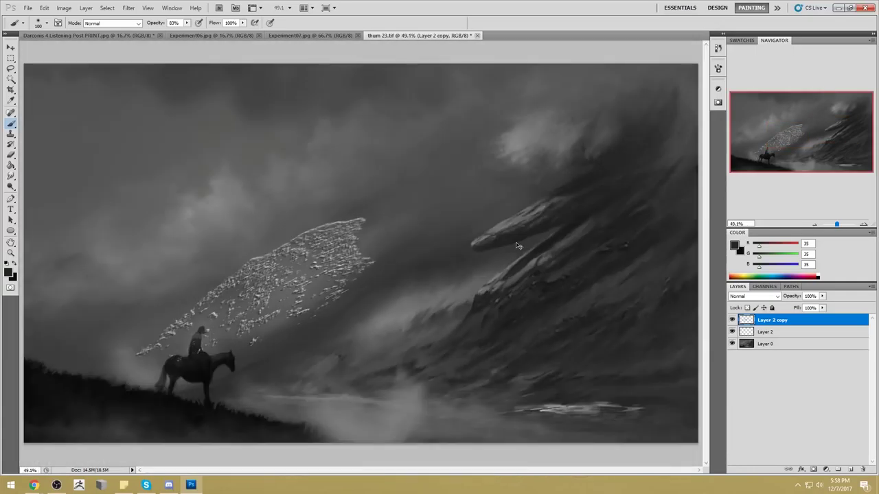
right_click(777, 320)
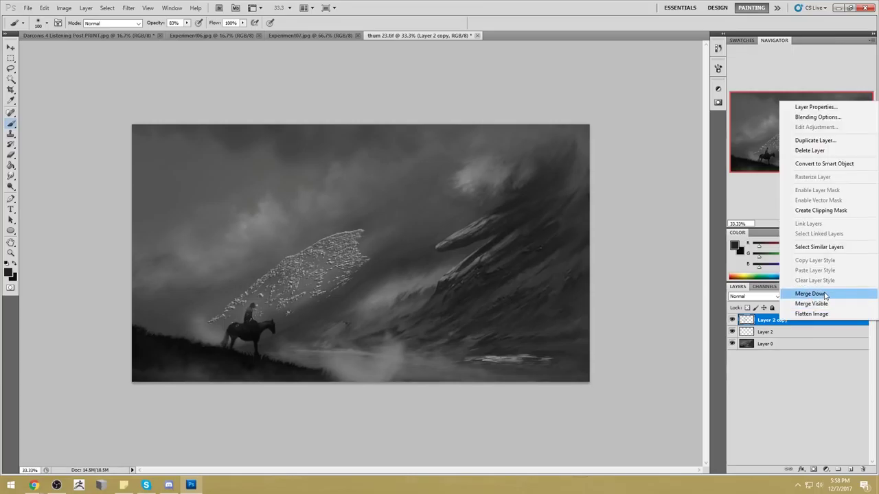
- Merge Layer 2 copy down, lower Layer 2's fill, and sample a mid grey (57) from the slope
click(822, 312)
drag(821, 312, 793, 321)
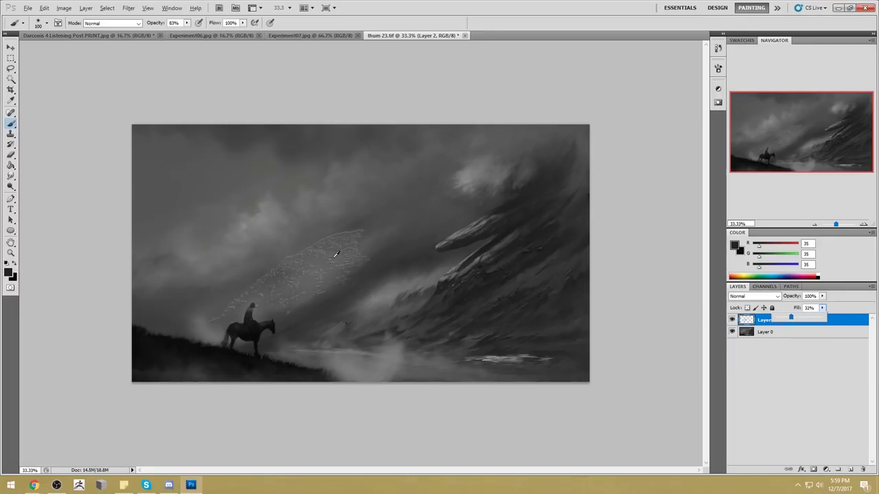
alt+click(269, 279)
alt+click(434, 309)
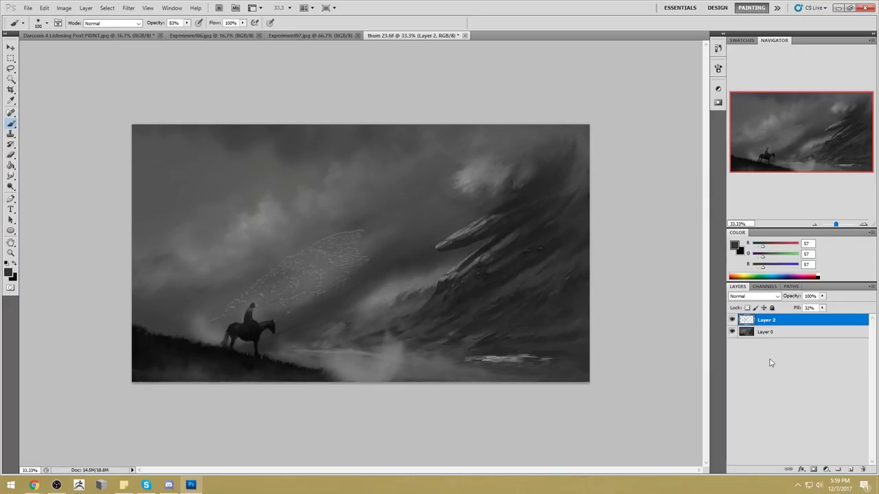
- Delete the textured Layer 2 and add a new empty layer
click(863, 469)
click(851, 468)
right_click(420, 180)
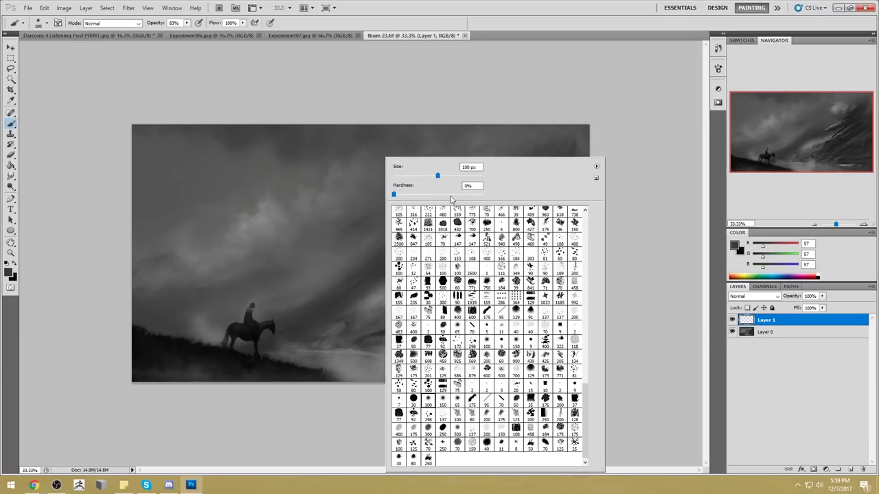
- Pick the large 965 textured brush preset, merge Layer 1 down, and add a new layer
drag(587, 388, 592, 369)
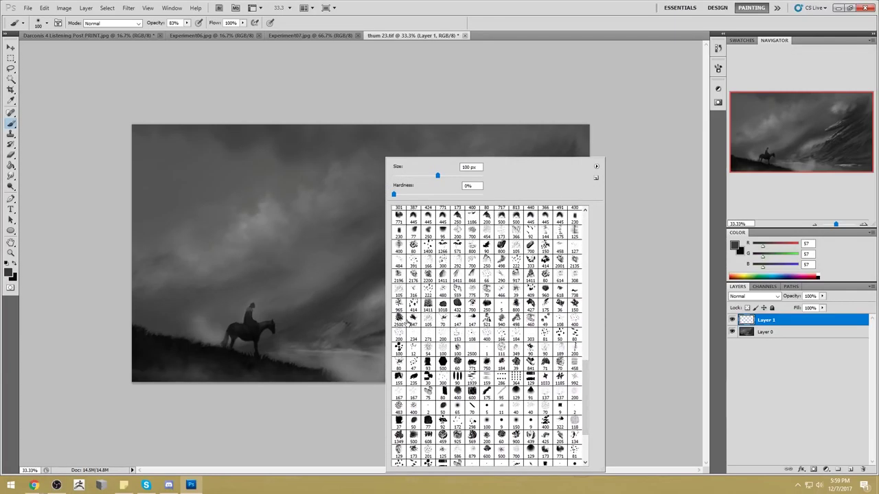
click(398, 306)
key(Return)
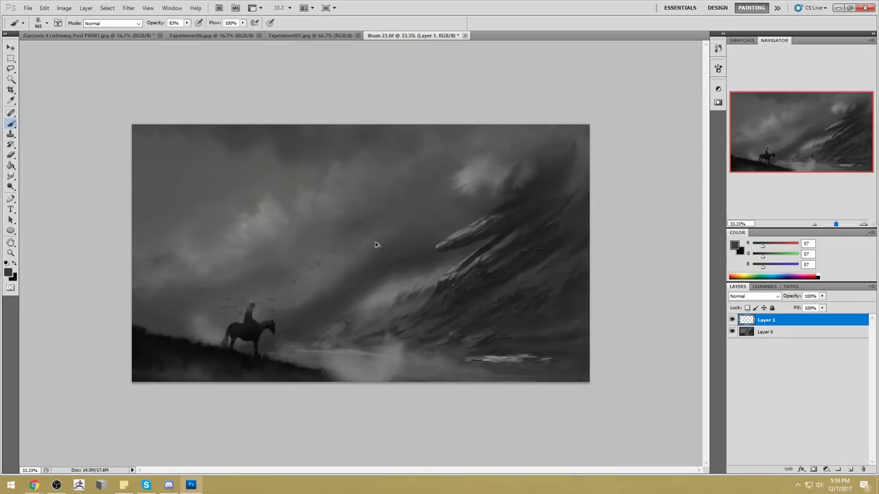
key(ctrl+e)
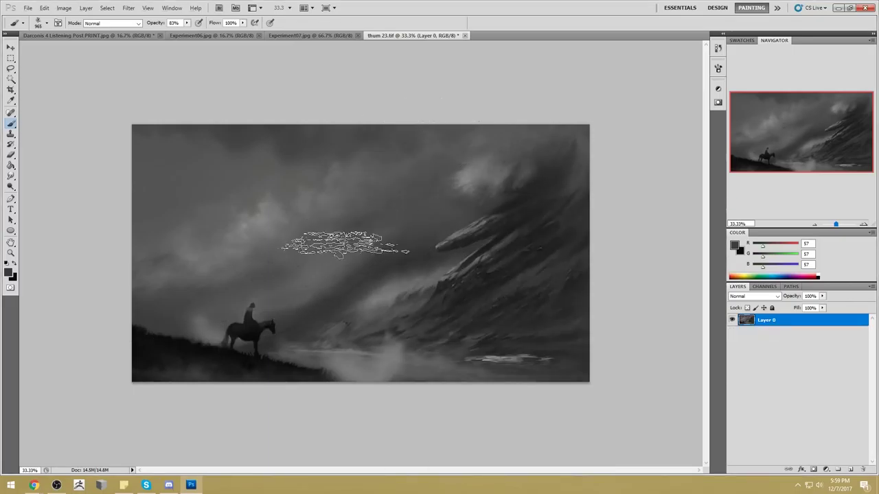
click(850, 470)
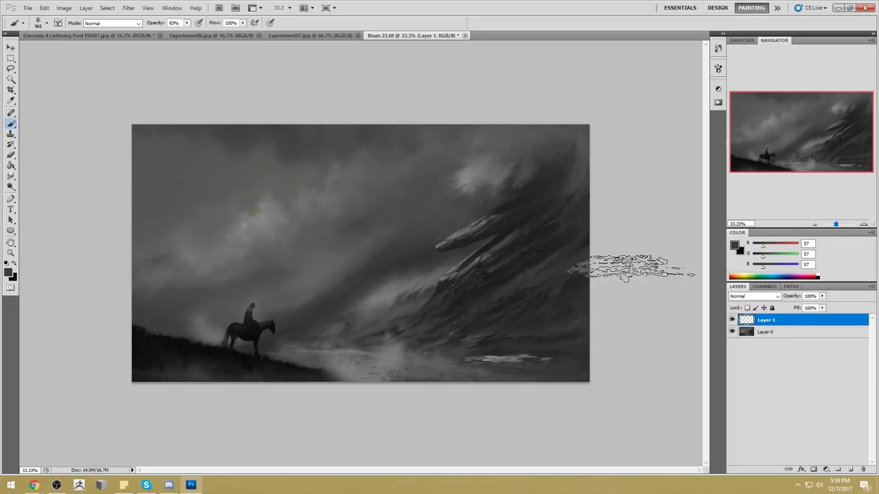
- Hide Layer 1 and choose the 1411 px brush preset
click(731, 320)
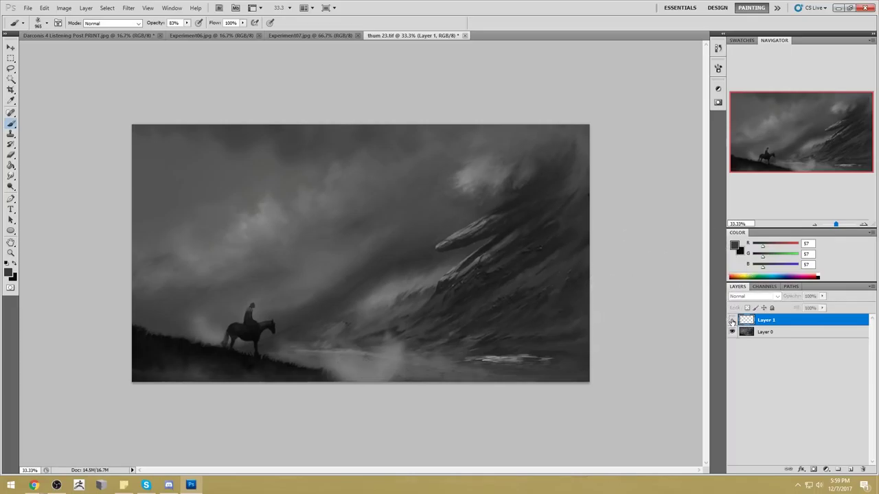
right_click(634, 264)
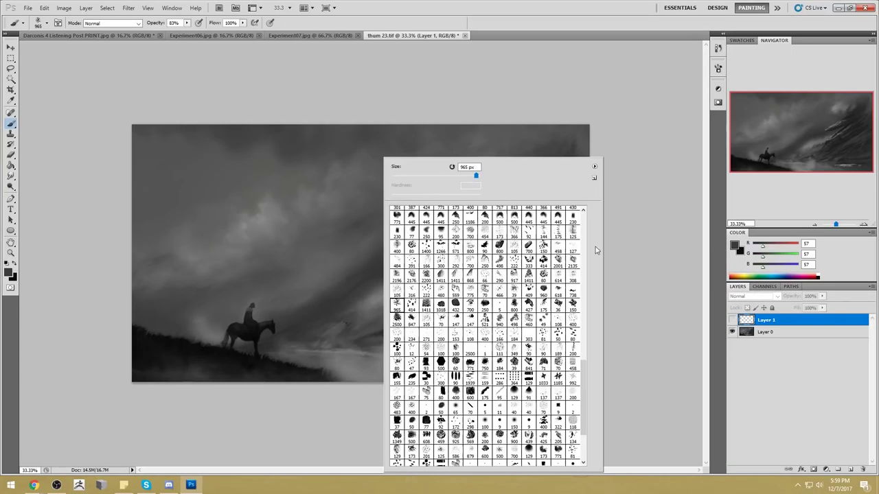
scroll(584, 393, down, 5)
scroll(584, 394, down, 1)
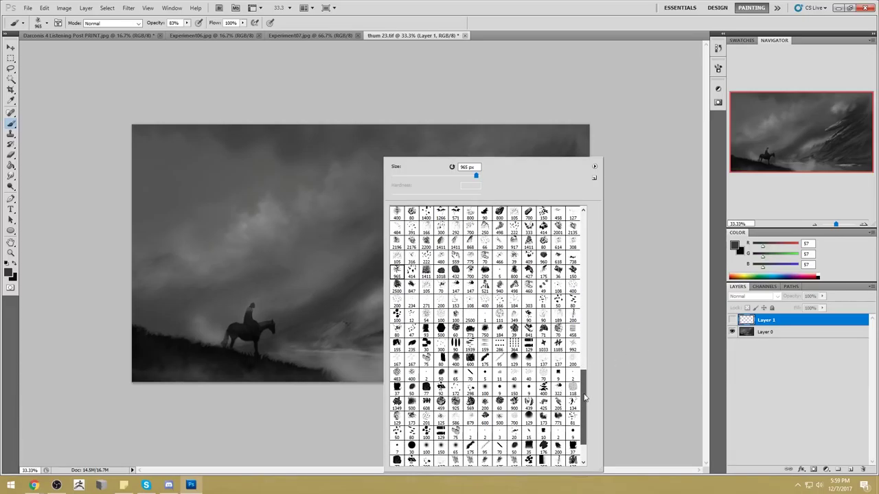
scroll(586, 392, up, 3)
scroll(588, 386, up, 1)
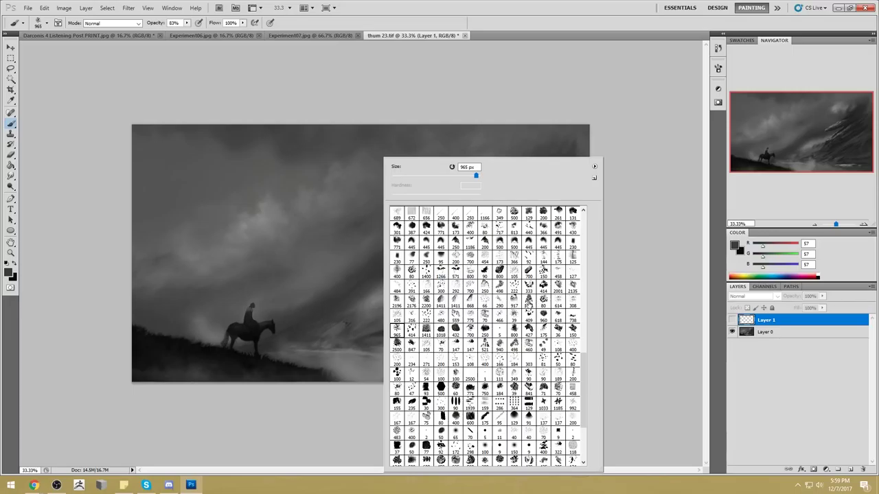
click(455, 301)
- Paint a faint distant hill behind the rider on a new layer and shift it into place
click(850, 470)
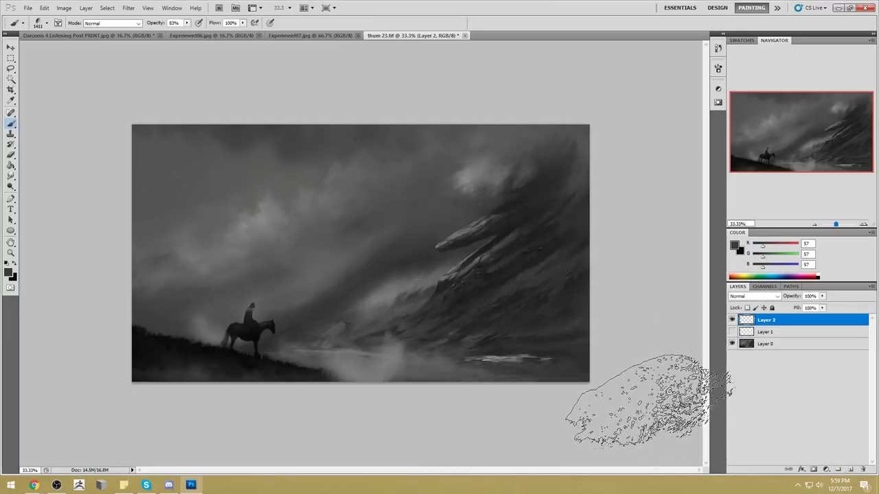
right_click(292, 270)
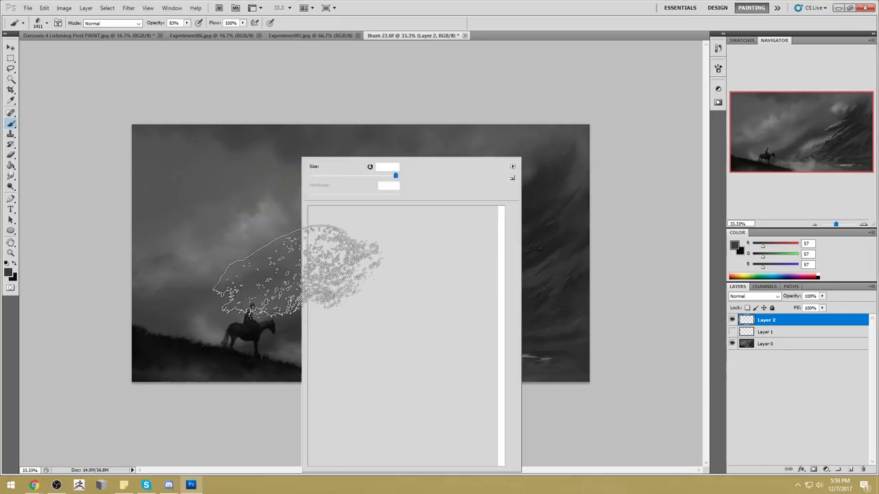
click(598, 111)
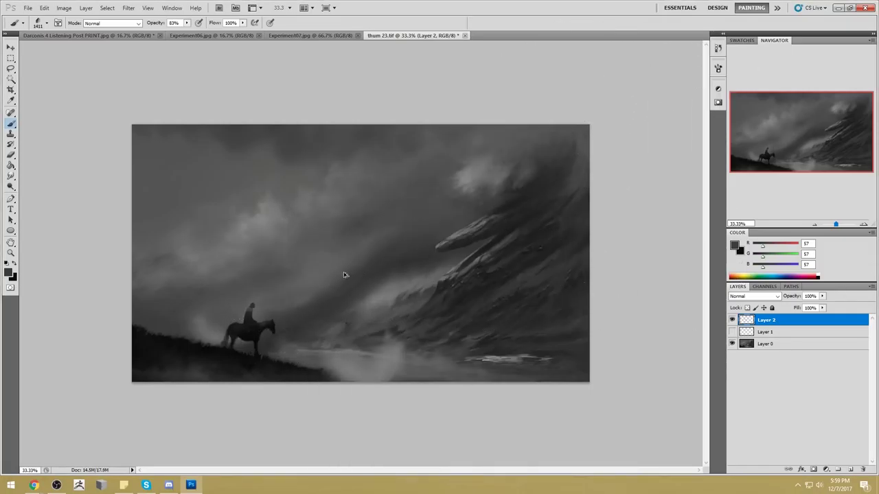
mouse_move(297, 275)
mouse_down()
mouse_move(304, 265)
mouse_move(362, 274)
mouse_move(295, 259)
mouse_up()
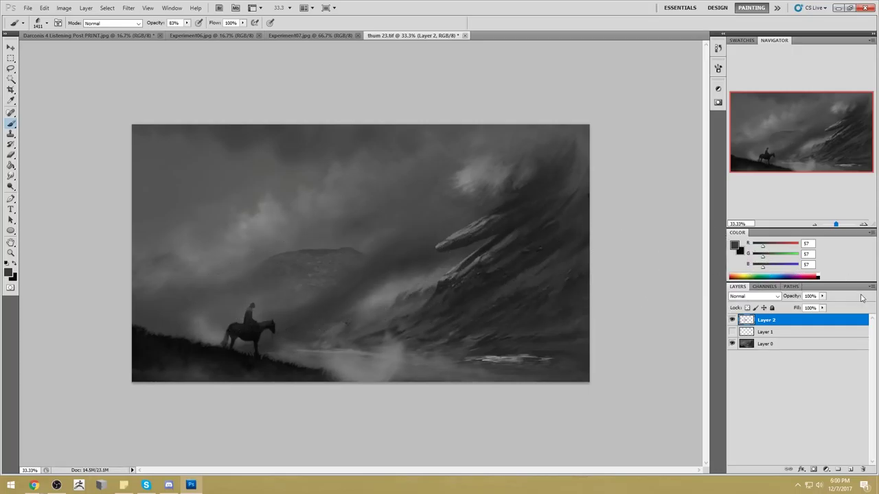
key(v)
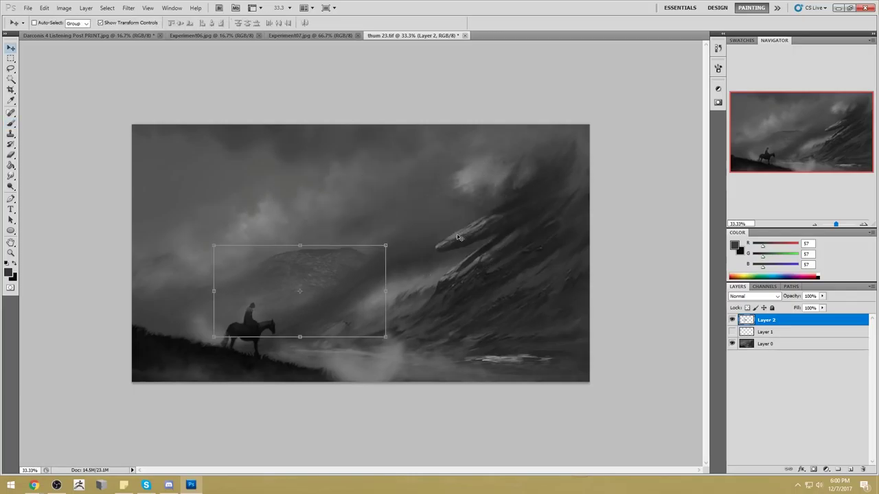
mouse_move(338, 274)
mouse_down()
mouse_move(322, 282)
mouse_move(320, 274)
mouse_up()
key(ctrl+shift+h)
drag(453, 278, 486, 279)
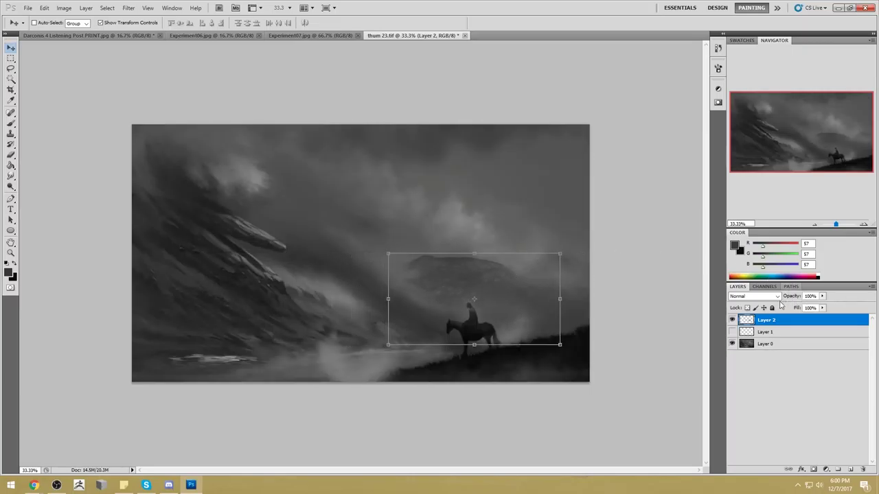
- Duplicate the hill layer, merge the copy down, and mirror the painting horizontally
right_click(786, 322)
click(809, 141)
click(526, 150)
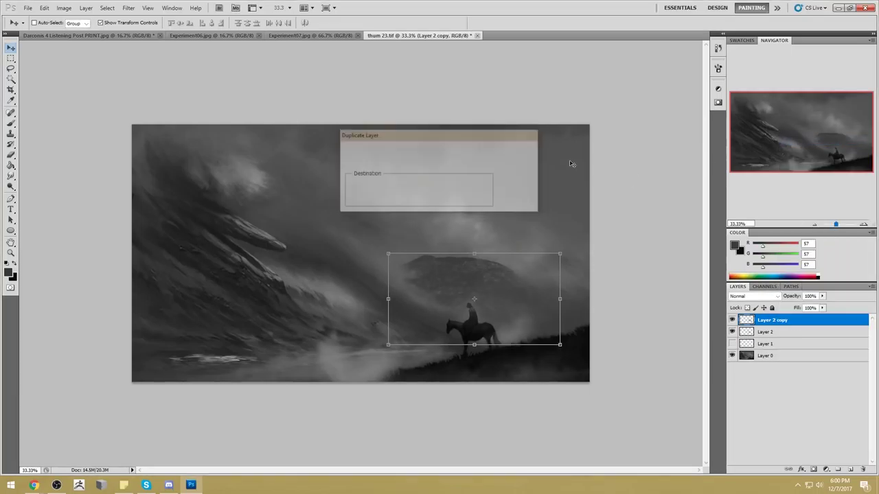
right_click(813, 325)
click(831, 295)
key(ctrl+shift+h)
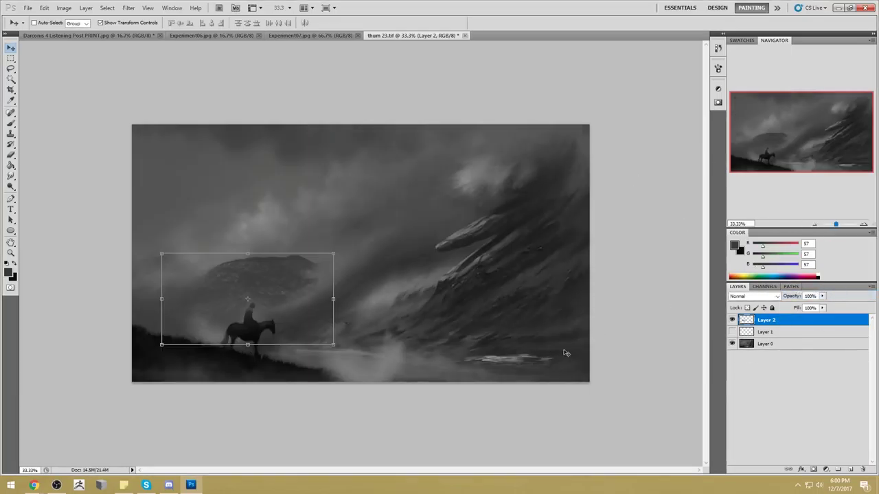
key(b)
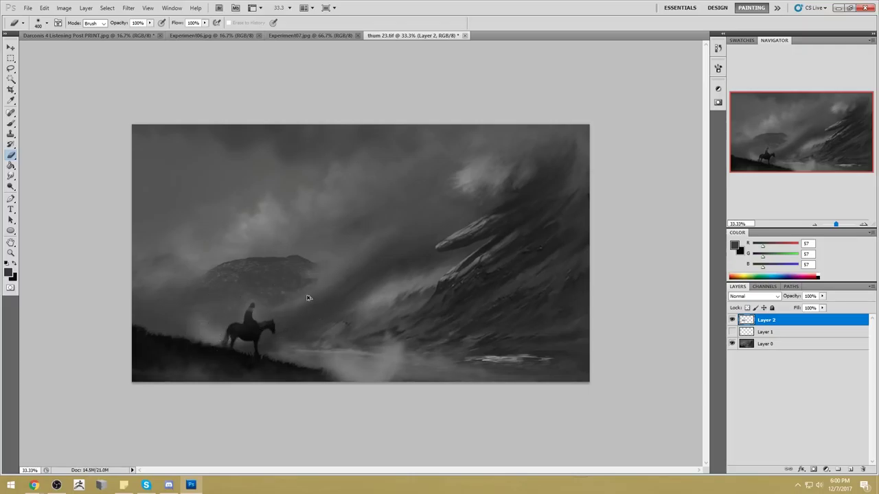
- Set the Burn brush to size 100 and zoom in closely on the rider
click(10, 186)
key(bracketleft)
key(bracketleft)
key(bracketleft)
key(bracketleft)
key(bracketleft)
key(bracketleft)
key(bracketleft)
key(bracketleft)
key(bracketleft)
key(bracketleft)
key(bracketright)
key(bracketright)
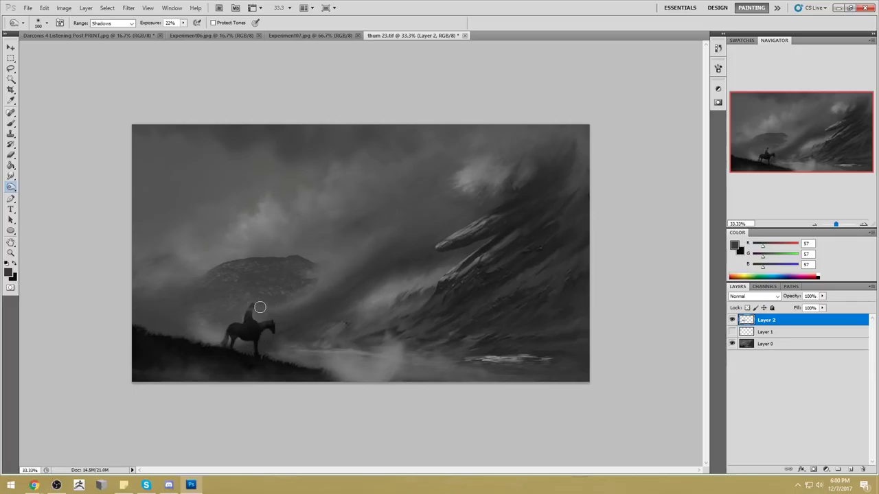
key(z)
click(282, 322)
click(281, 323)
- Paint a dark rounded head on the rider with a smaller brush, then fit the painting on screen
key(b)
key(bracketleft)
key(bracketleft)
key(bracketleft)
key(bracketleft)
key(bracketleft)
key(bracketleft)
key(bracketleft)
key(bracketleft)
key(bracketleft)
key(bracketleft)
key(bracketleft)
key(bracketleft)
drag(297, 138, 269, 216)
key(bracketleft)
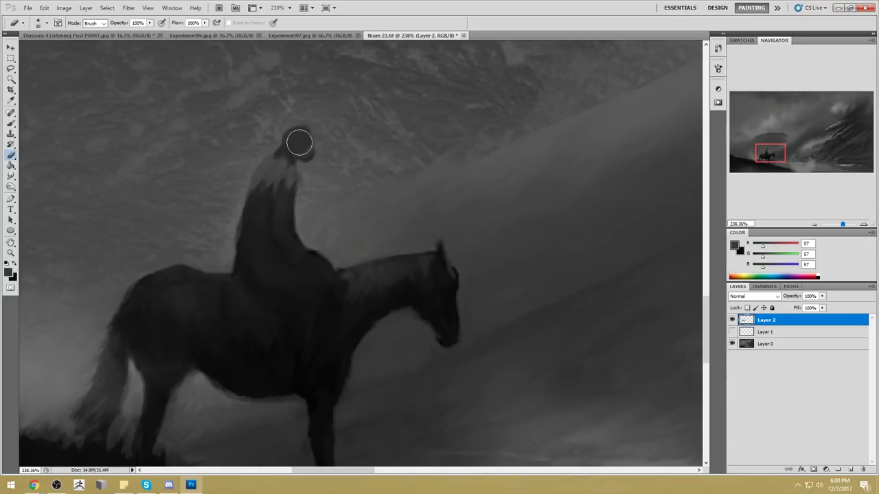
key(ctrl+0)
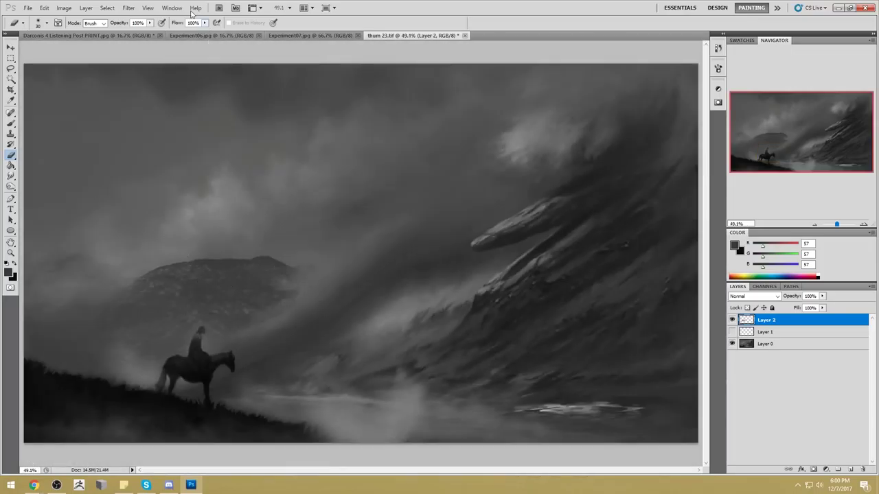
click(129, 8)
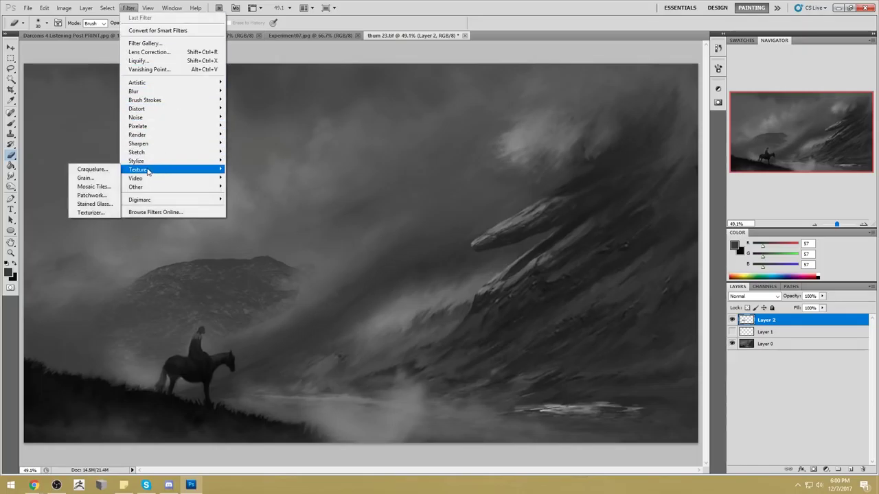
- Apply the Palette Knife filter to the hill with Stroke Size 26, Stroke Detail 2, Softness 5
mouse_move(158, 111)
click(92, 143)
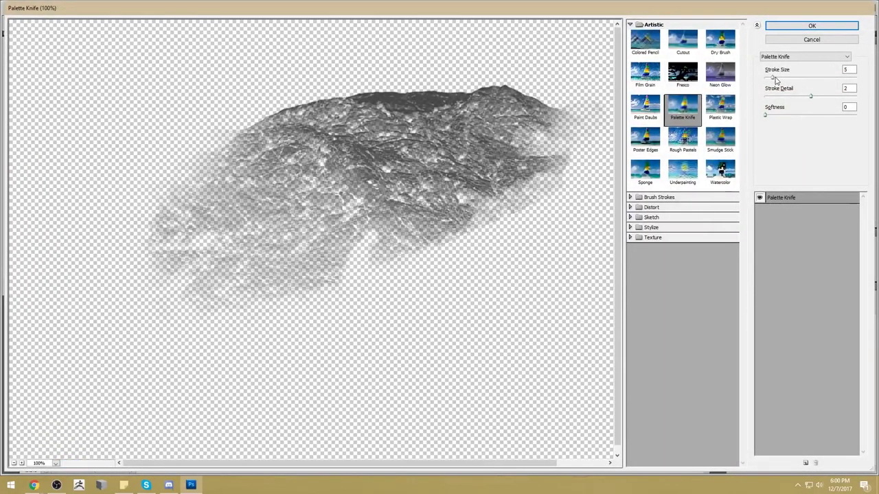
drag(774, 78, 824, 99)
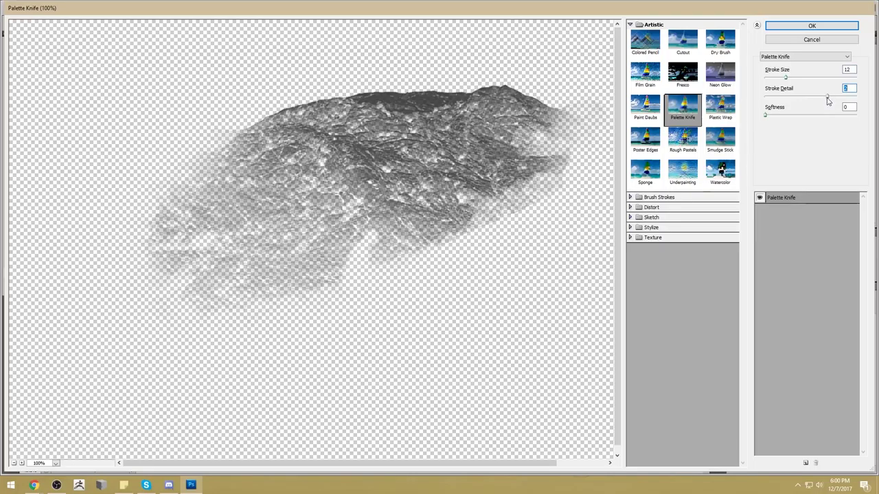
click(776, 117)
click(813, 117)
click(812, 79)
click(811, 26)
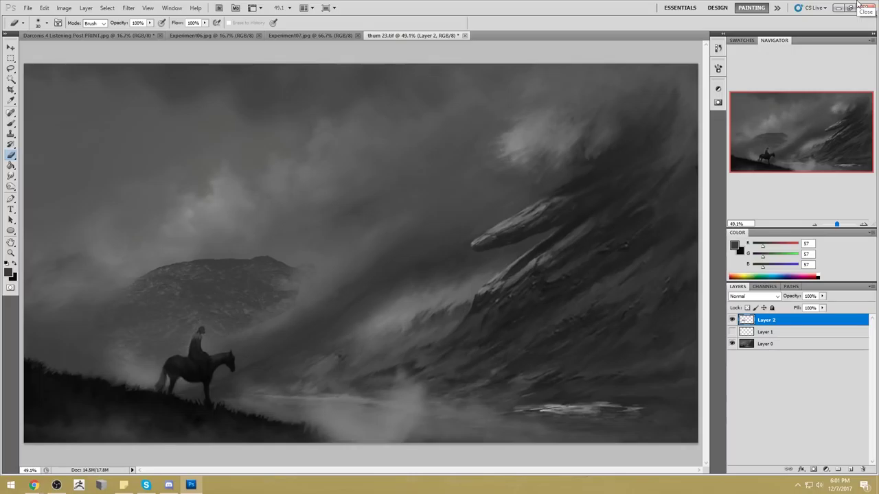
- Compare the hill with and without the Palette Knife filter, keeping the filtered result
click(731, 321)
click(732, 320)
click(717, 48)
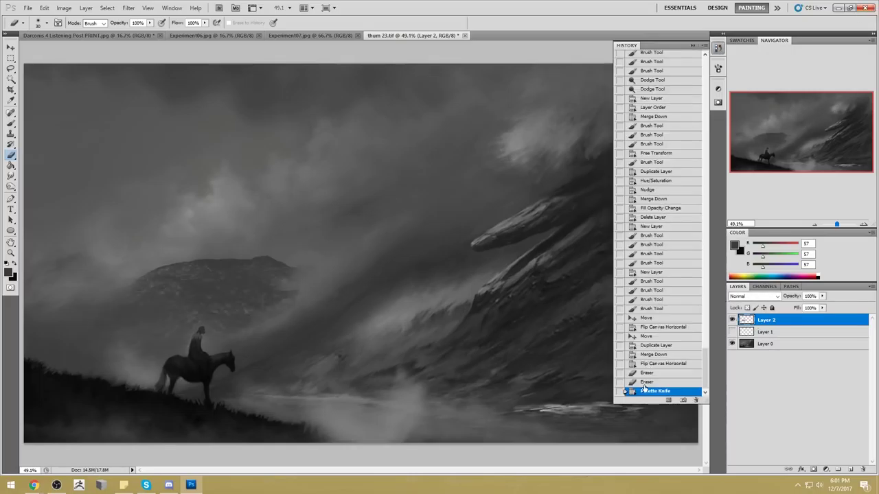
click(649, 364)
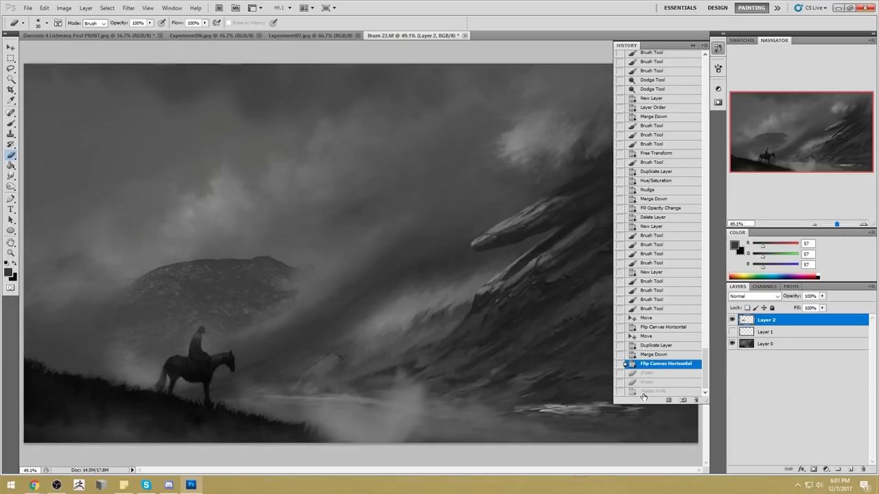
click(644, 391)
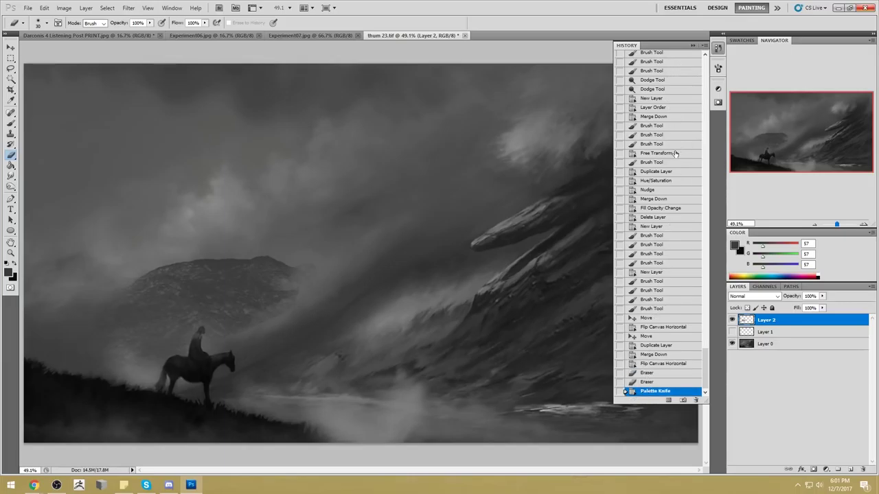
click(692, 46)
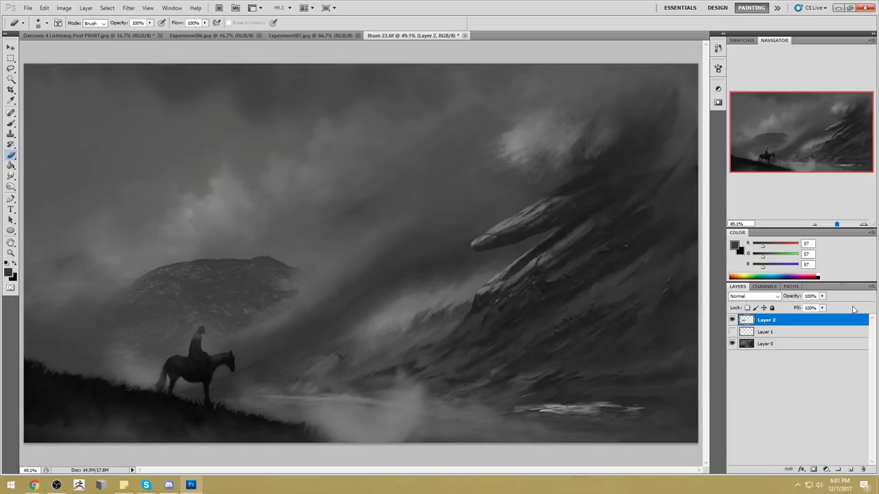
- Lower Layer 2's fill to 62%
drag(822, 307, 807, 296)
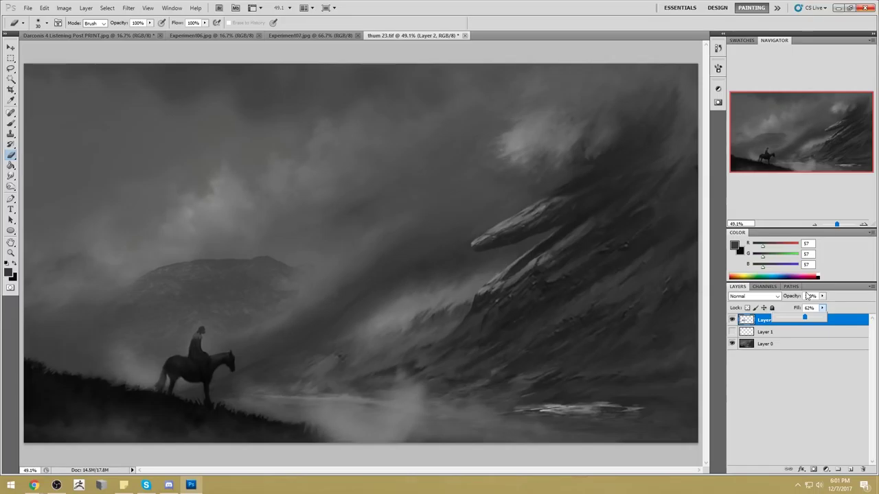
click(267, 263)
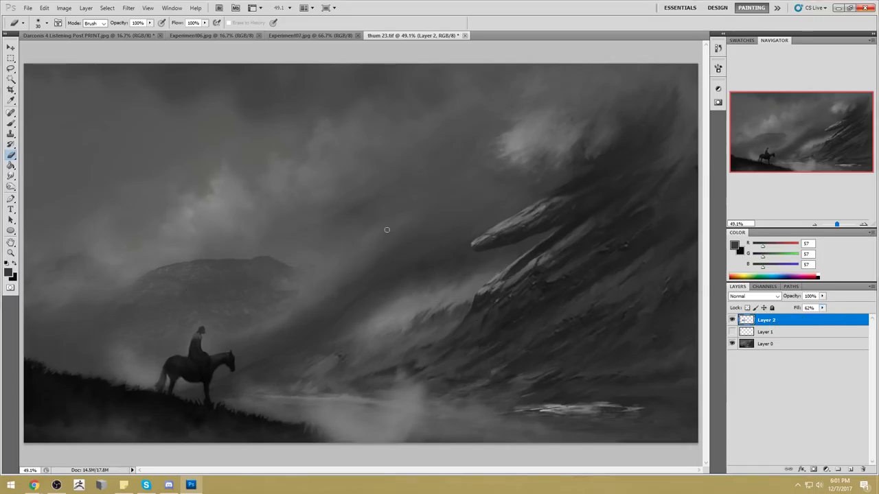
key(l)
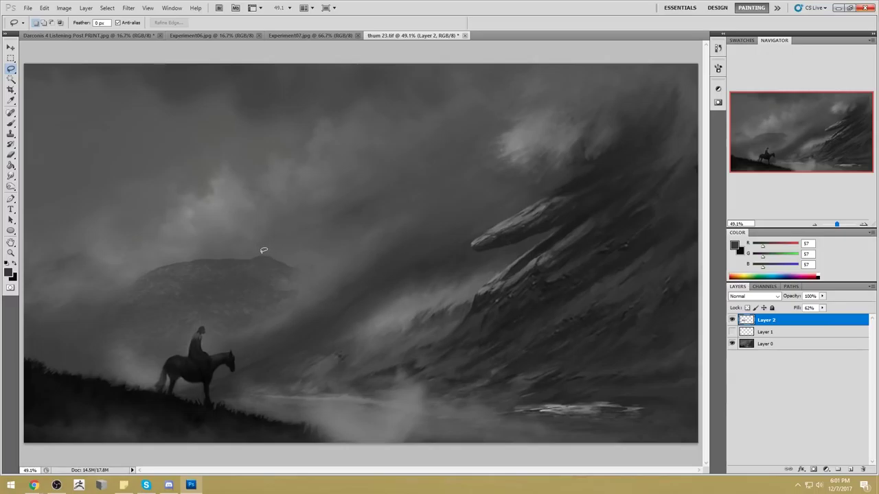
- Lasso the hill's left slope and peak, dodge them lighter, then clear the selection
mouse_move(265, 264)
mouse_down()
mouse_move(237, 261)
mouse_move(262, 247)
mouse_move(271, 254)
mouse_move(240, 259)
mouse_move(271, 267)
mouse_up()
mouse_move(191, 258)
mouse_down()
mouse_move(180, 283)
mouse_move(185, 311)
mouse_move(83, 346)
mouse_move(191, 259)
mouse_up()
drag(11, 187, 41, 194)
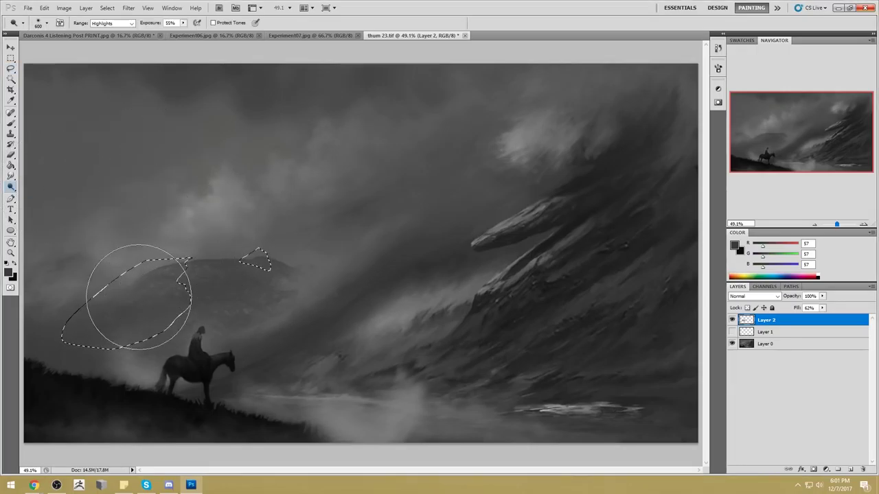
drag(172, 304, 309, 226)
key(ctrl+d)
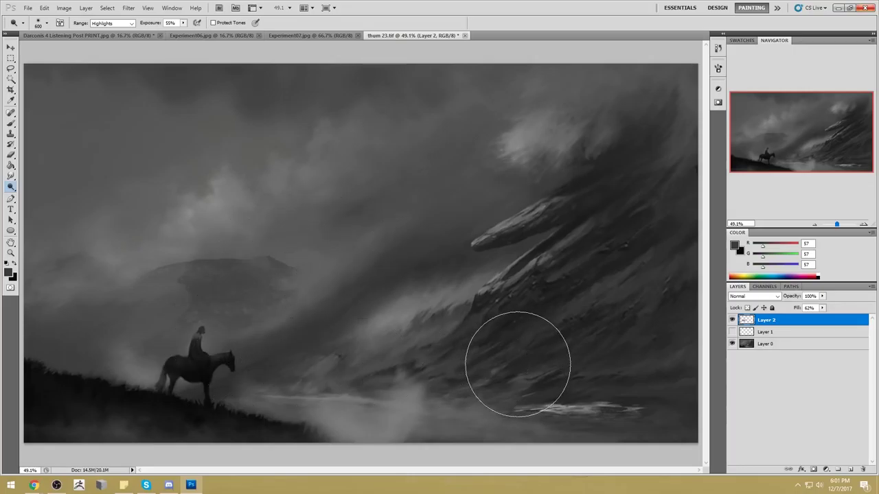
key(m)
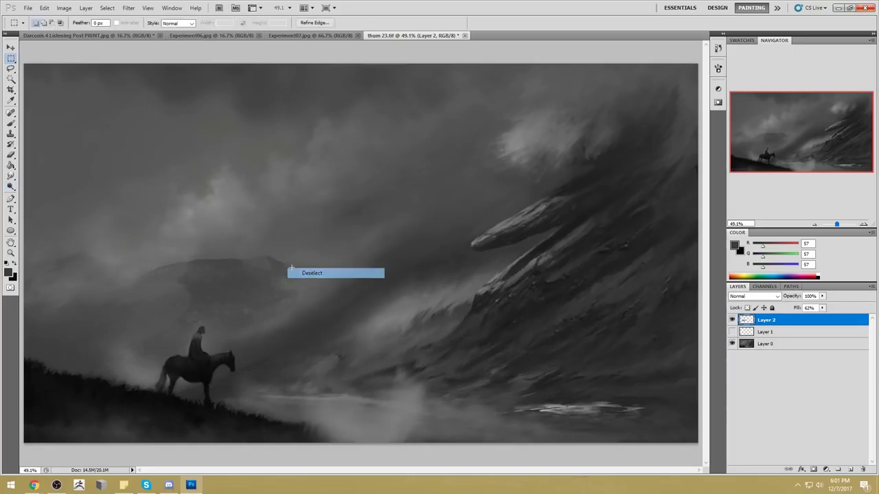
drag(11, 177, 40, 193)
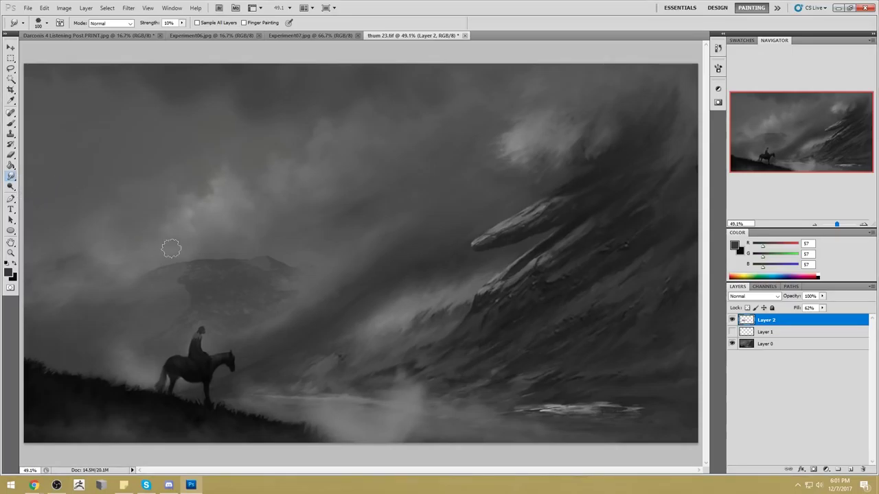
- Duplicate Layer 2 and merge the copy back down to thicken the hill
key(bracketleft)
key(bracketleft)
key(bracketleft)
key(bracketleft)
key(bracketleft)
right_click(791, 324)
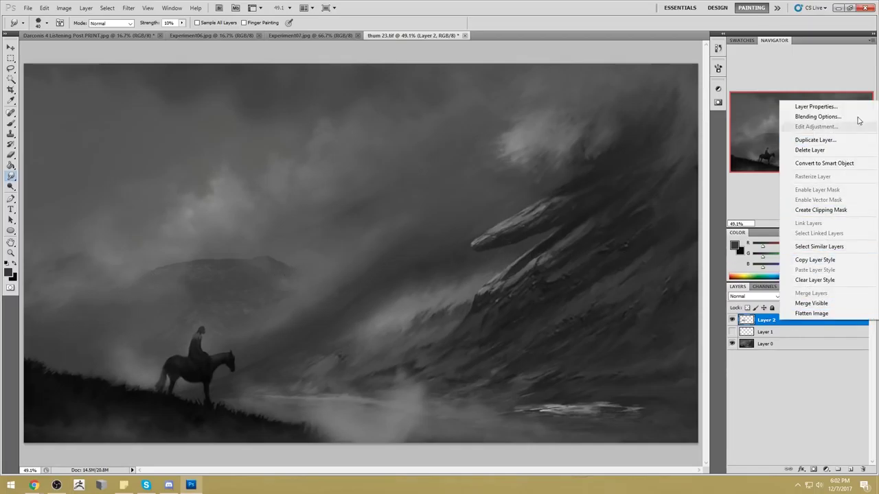
click(824, 141)
key(Return)
right_click(793, 325)
click(769, 290)
- Raise Layer 2's fill to 92%
drag(821, 307, 837, 318)
key(b)
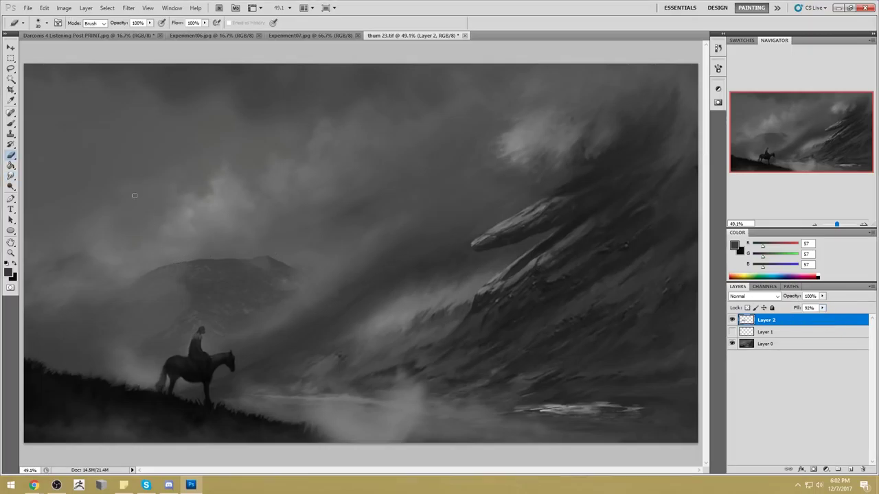
drag(11, 175, 55, 174)
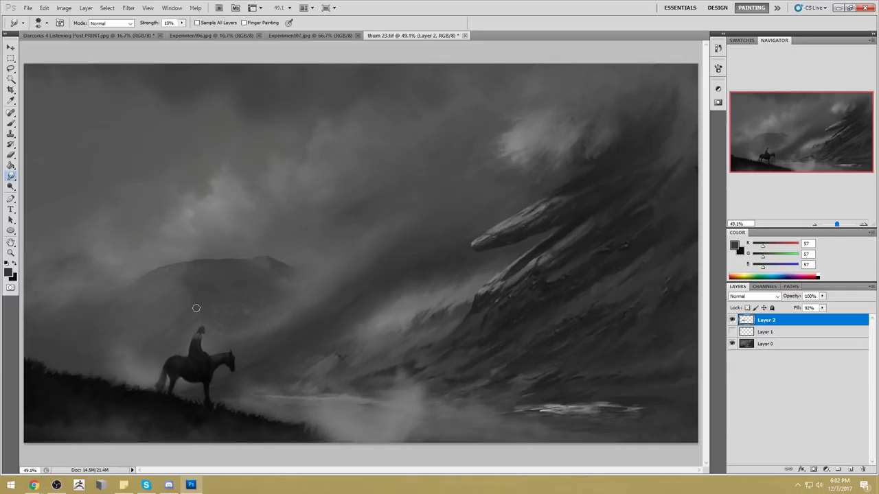
- Apply a Gaussian Blur of about 0.9 px to Layer 2, then zoom out to the whole painting
click(128, 7)
mouse_move(150, 93)
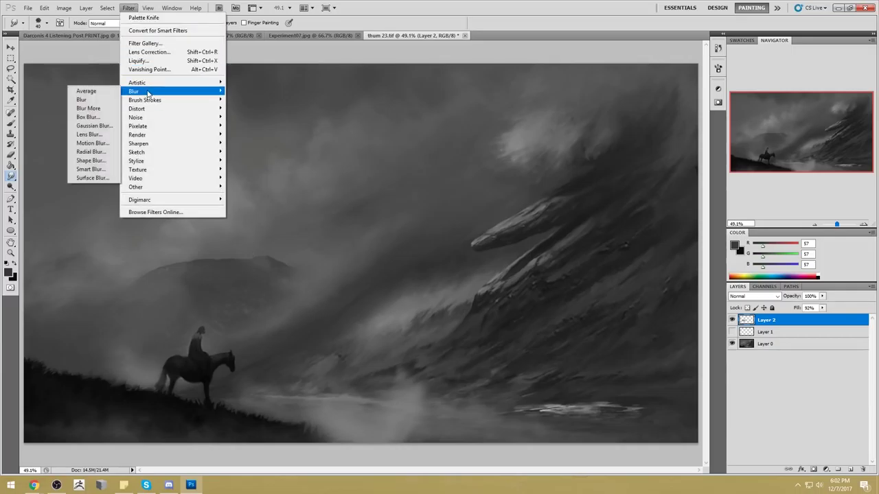
click(94, 126)
drag(748, 335, 739, 335)
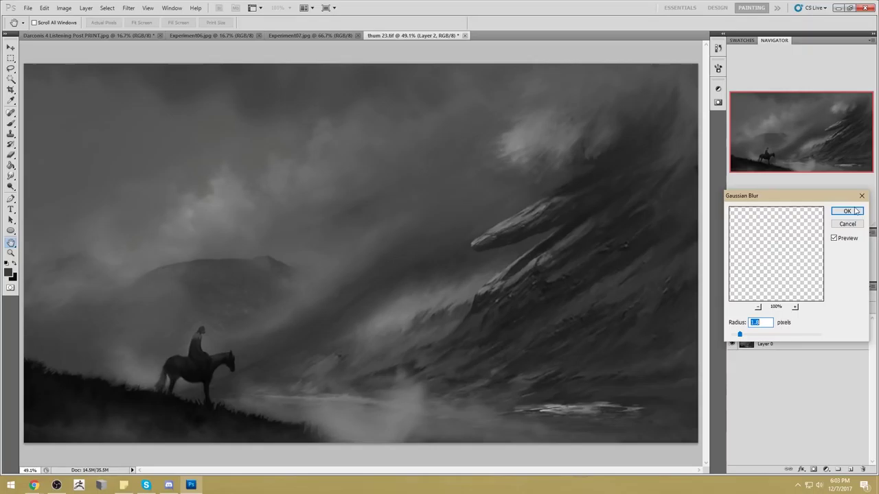
key(Return)
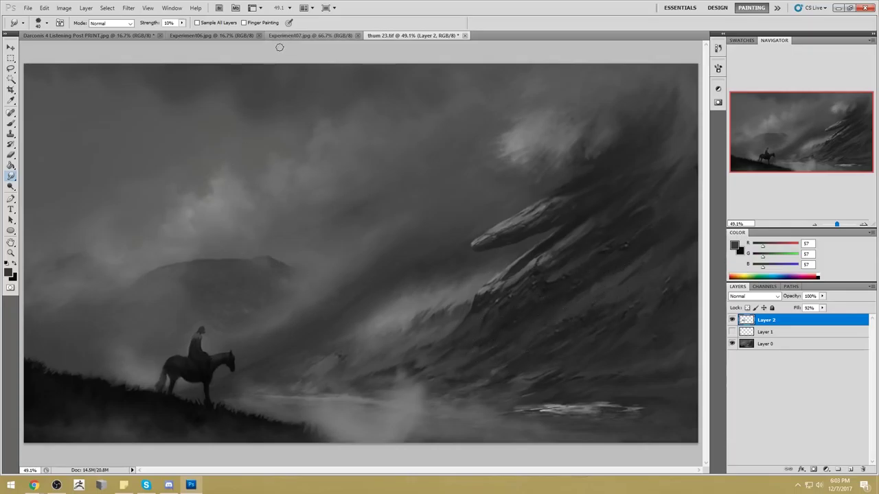
key(ctrl+minus)
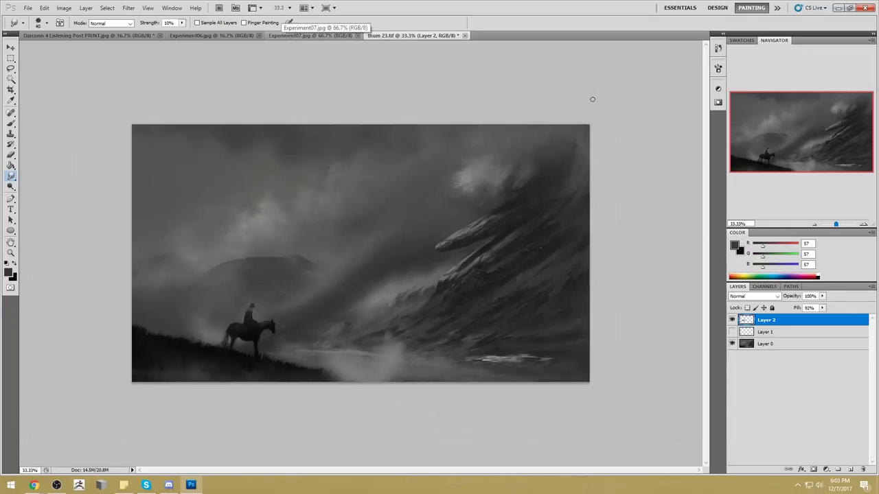
- Lasso the upper-left sky from the left hills to the top edge by the cliff, then select Layer 0
key(l)
mouse_move(210, 258)
mouse_down()
mouse_move(169, 252)
mouse_move(123, 265)
mouse_move(109, 256)
mouse_move(93, 156)
mouse_move(118, 142)
mouse_move(204, 143)
mouse_move(313, 161)
mouse_move(318, 181)
mouse_move(222, 263)
mouse_up()
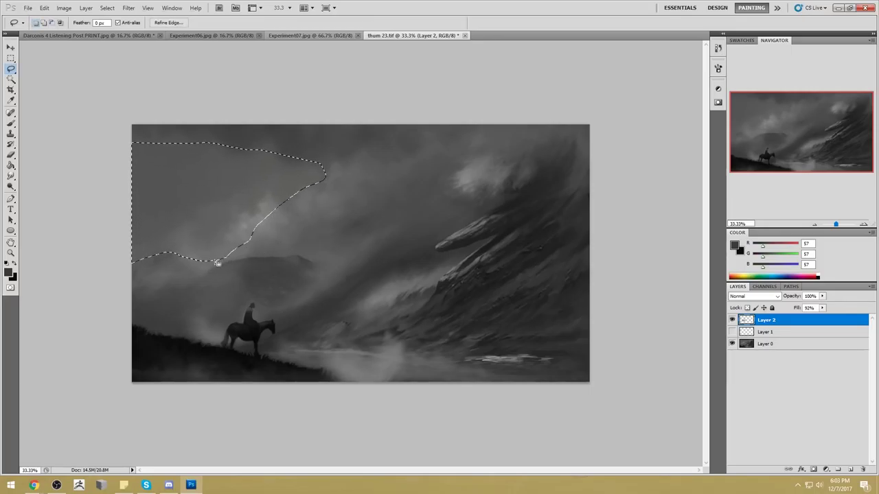
mouse_move(281, 241)
mouse_down()
mouse_move(323, 217)
mouse_move(323, 164)
mouse_up()
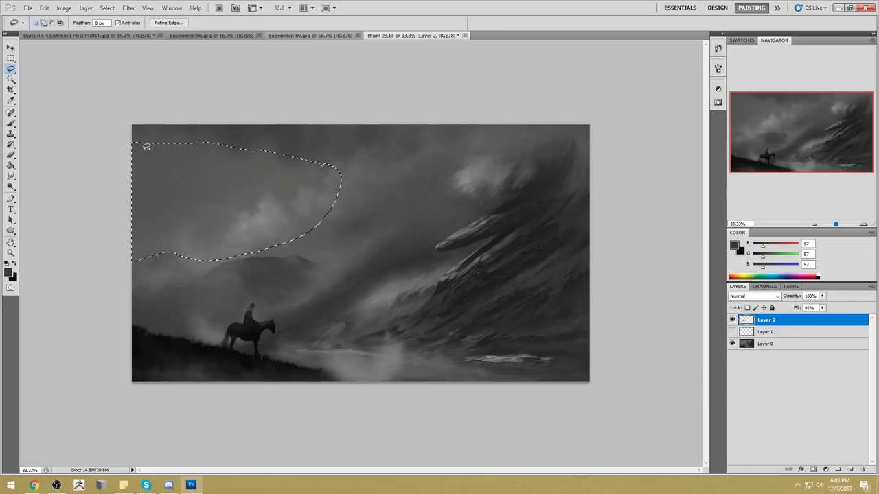
drag(132, 162, 291, 239)
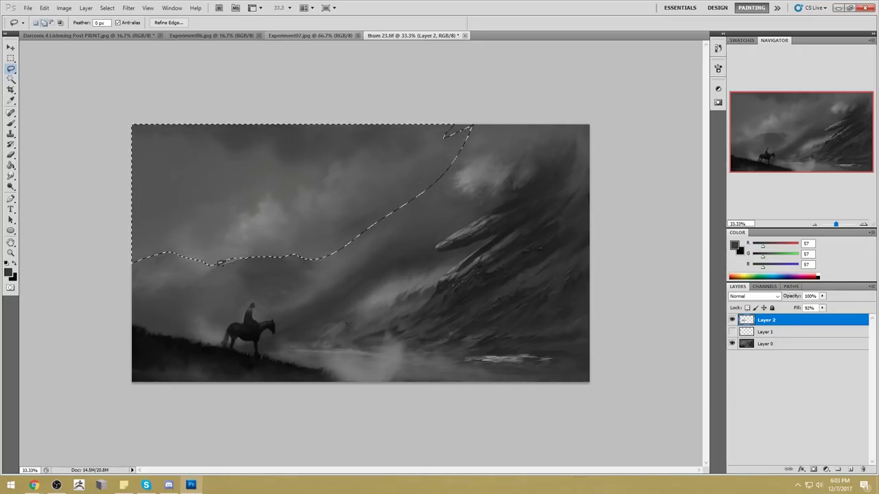
click(789, 346)
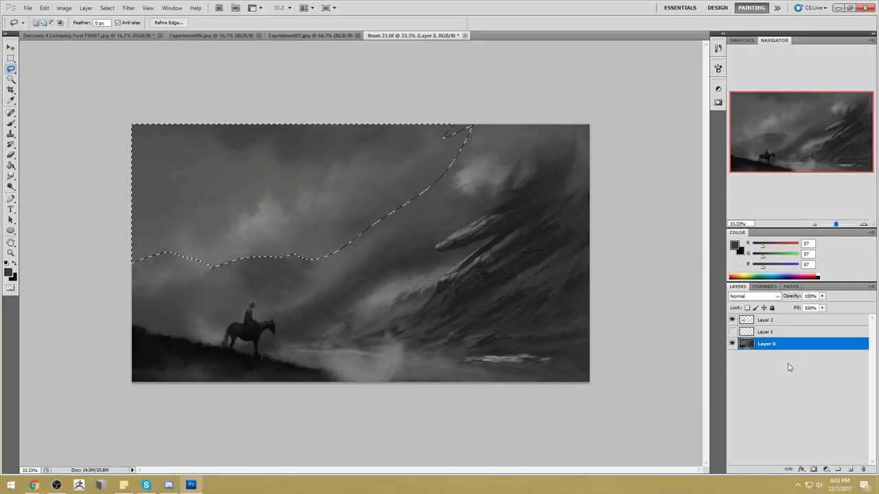
- Add a new layer and set up the brush in light grey (RGB 205) at 25% opacity
click(848, 469)
key(b)
right_click(387, 159)
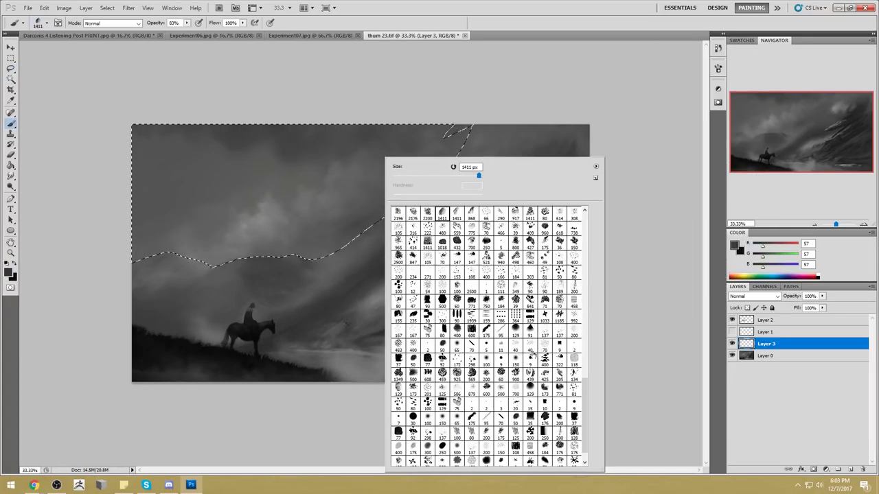
click(641, 320)
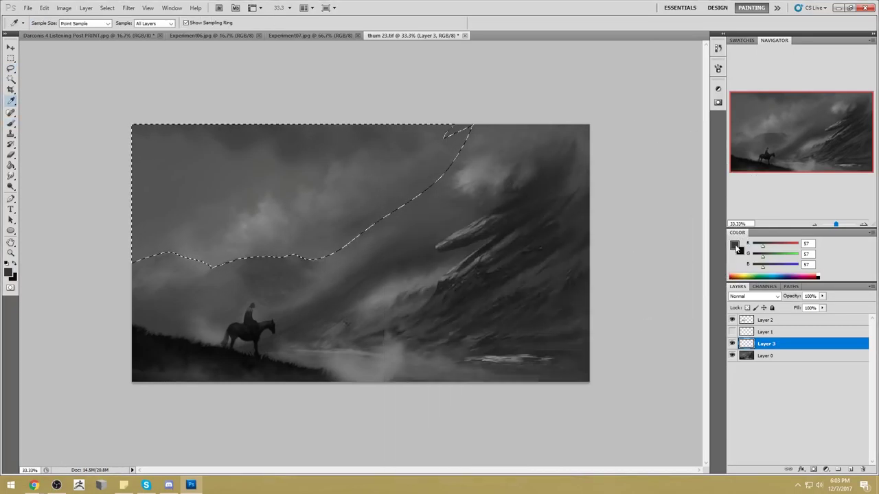
click(734, 245)
click(630, 207)
key(Return)
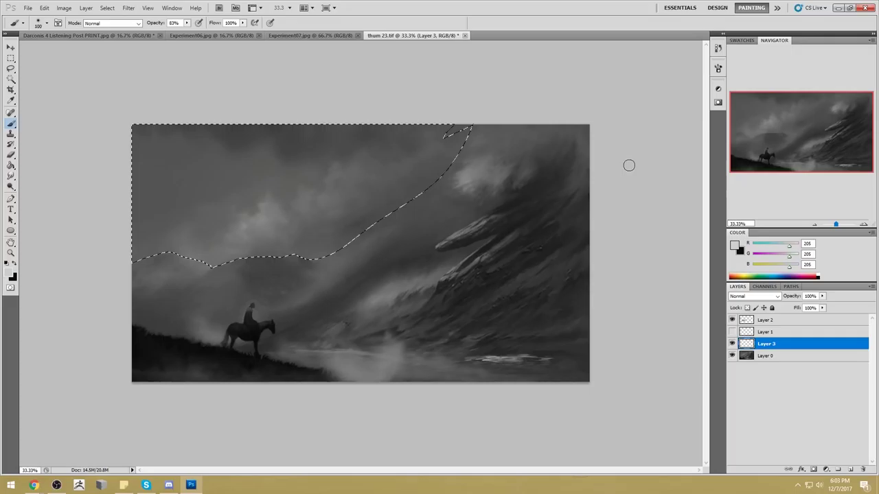
click(186, 22)
drag(175, 29, 153, 29)
- Brush soft light grey mist over the selected sky at 1500–2500 px, then deselect
key(bracketright)
key(bracketright)
key(bracketright)
key(bracketright)
key(bracketright)
key(bracketright)
key(bracketright)
mouse_move(210, 230)
mouse_down()
mouse_move(314, 203)
mouse_move(304, 134)
mouse_move(172, 224)
mouse_move(98, 223)
mouse_move(136, 215)
mouse_move(257, 219)
mouse_up()
key(bracketleft)
key(bracketleft)
key(bracketleft)
key(bracketleft)
key(bracketleft)
key(bracketleft)
key(bracketleft)
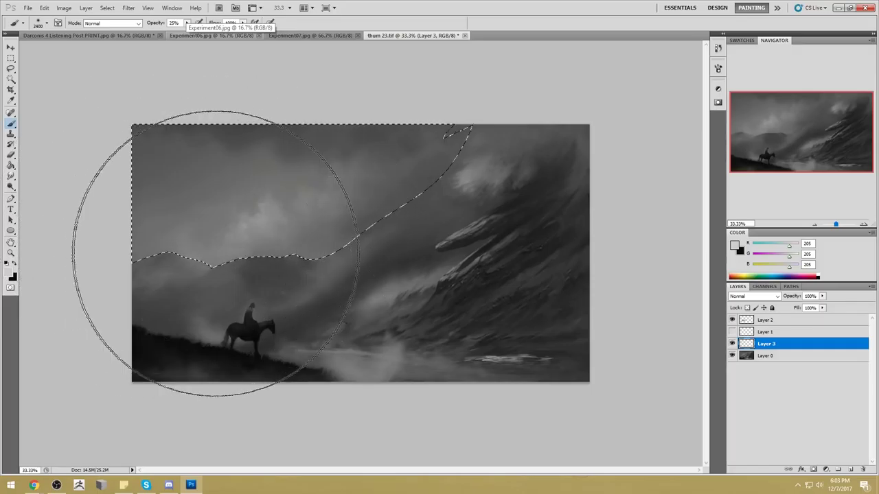
key(bracketleft)
key(bracketleft)
key(bracketleft)
key(bracketleft)
key(bracketleft)
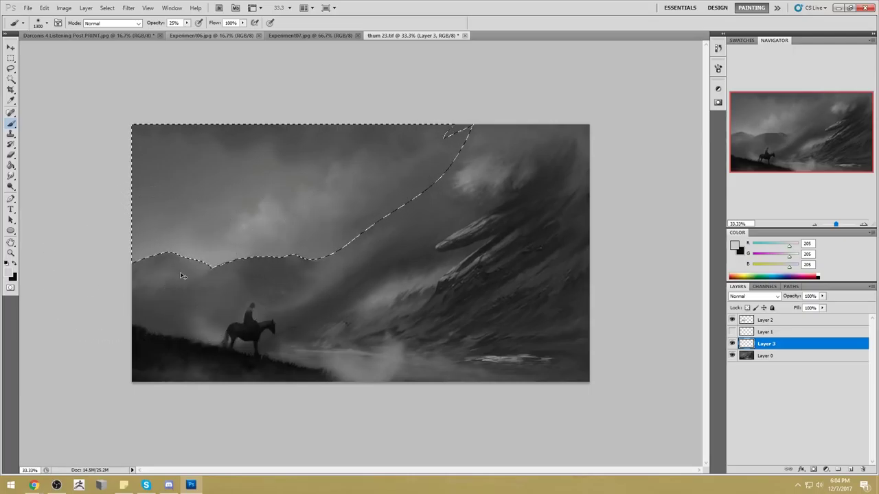
scroll(186, 192, up, 2)
key(ctrl+d)
scroll(242, 274, down, 2)
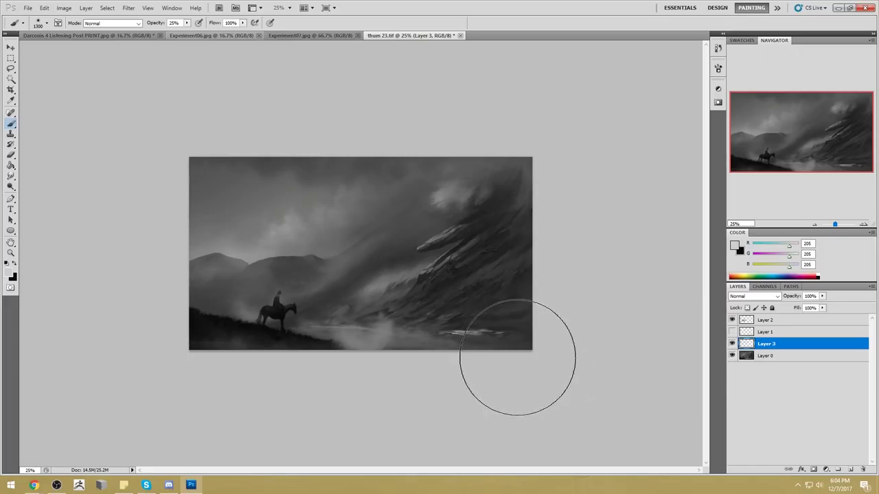
key(m)
right_click(328, 238)
click(346, 245)
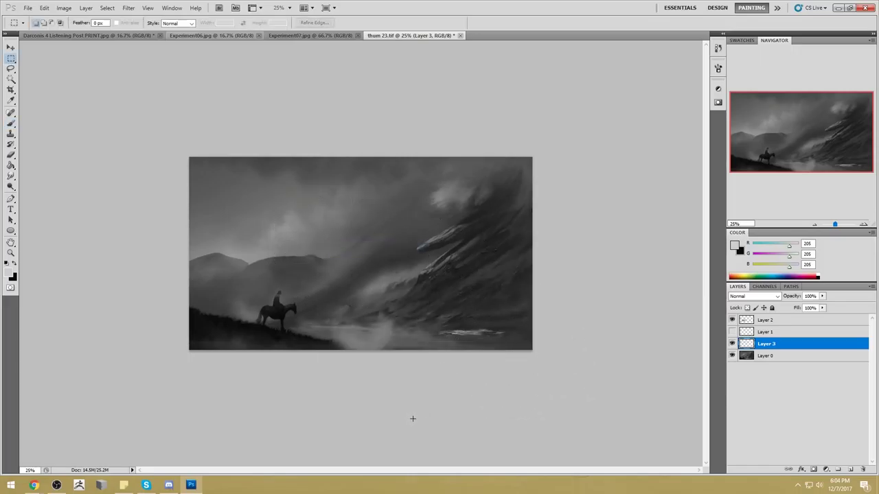
- Choose a textured brush at size 125 to refine the ridges, toggling Layer 3 to compare
key(b)
scroll(243, 278, up, 5)
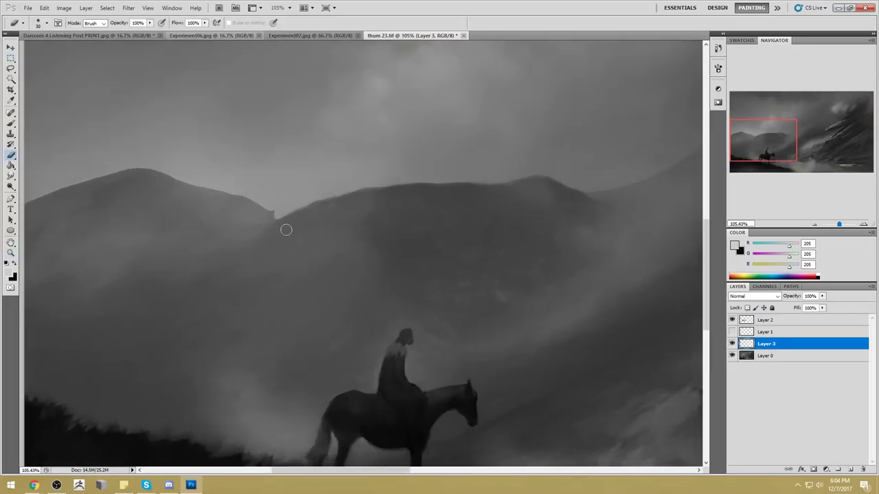
right_click(340, 169)
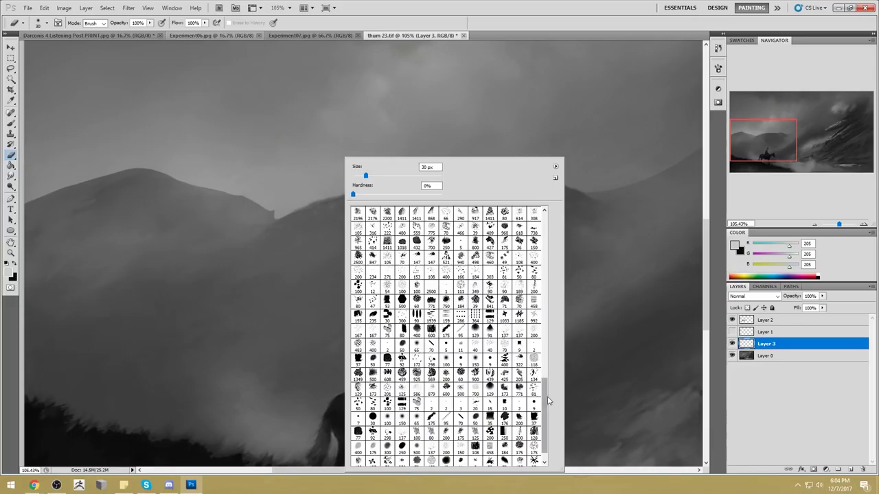
click(431, 434)
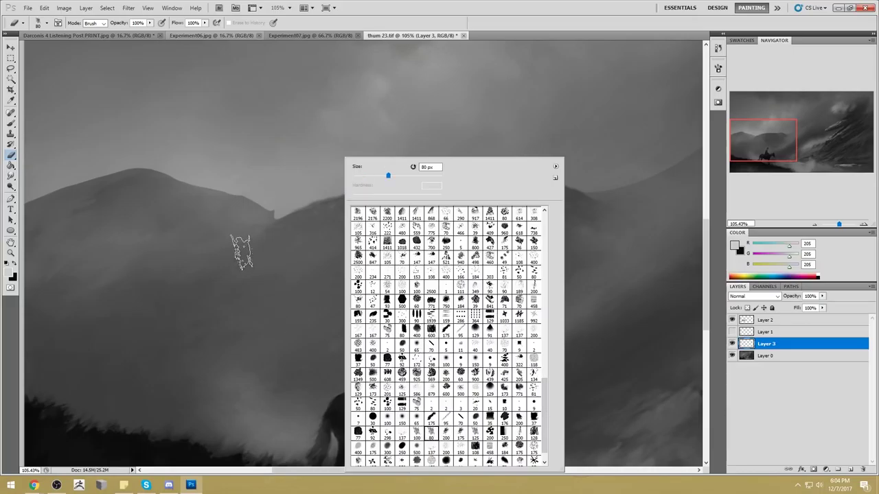
key(Return)
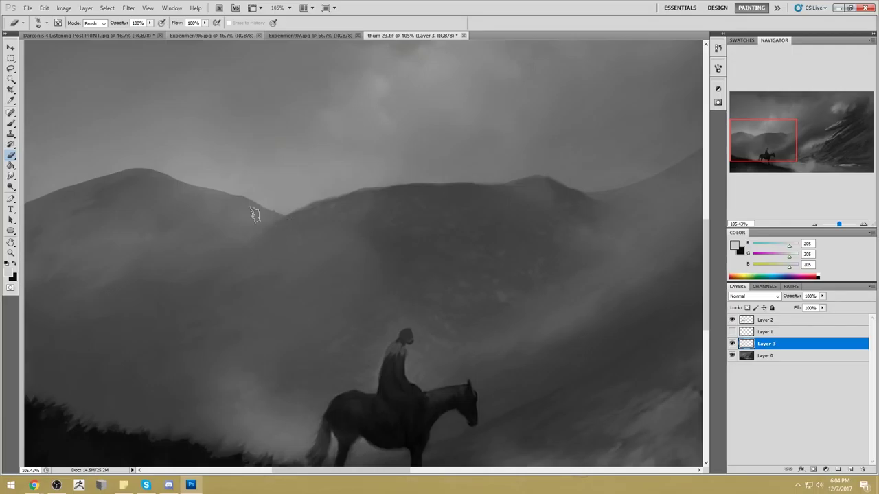
key(ctrl+0)
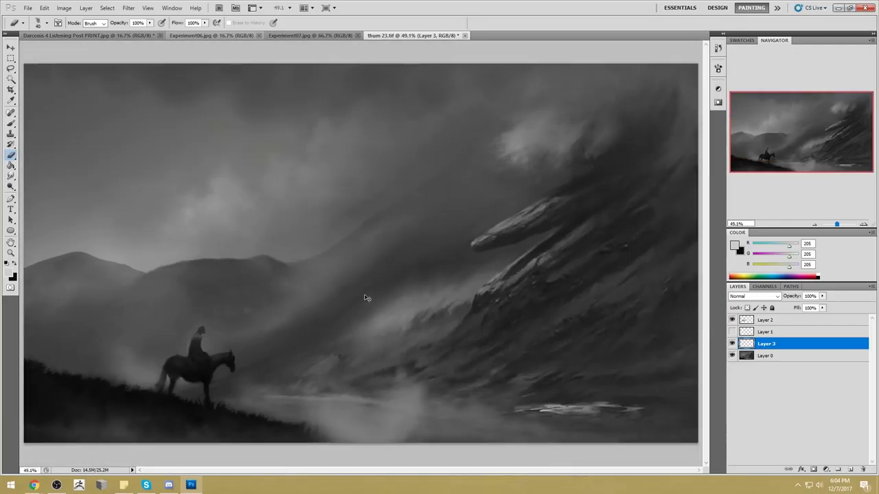
key(ctrl+minus)
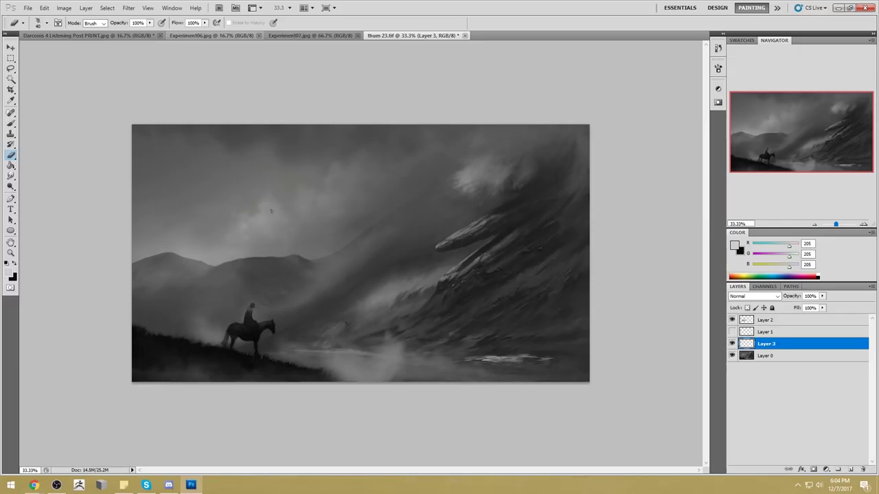
key(bracketright)
click(732, 343)
click(732, 344)
- Apply a Gaussian Blur of about 2.4 px to the mist on Layer 3
click(129, 8)
mouse_move(133, 91)
click(93, 126)
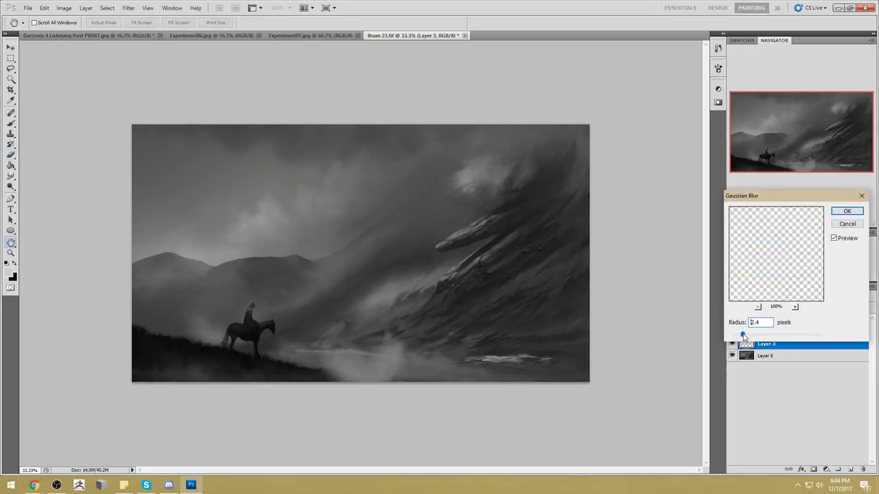
click(847, 211)
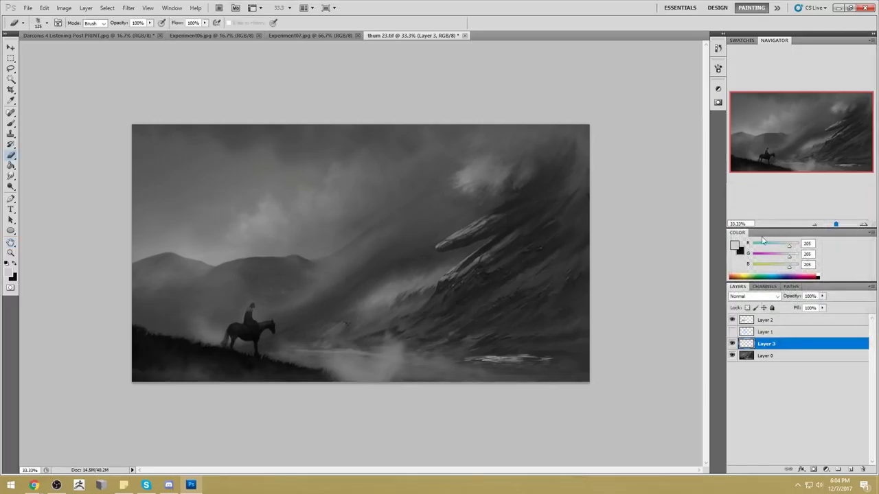
key(b)
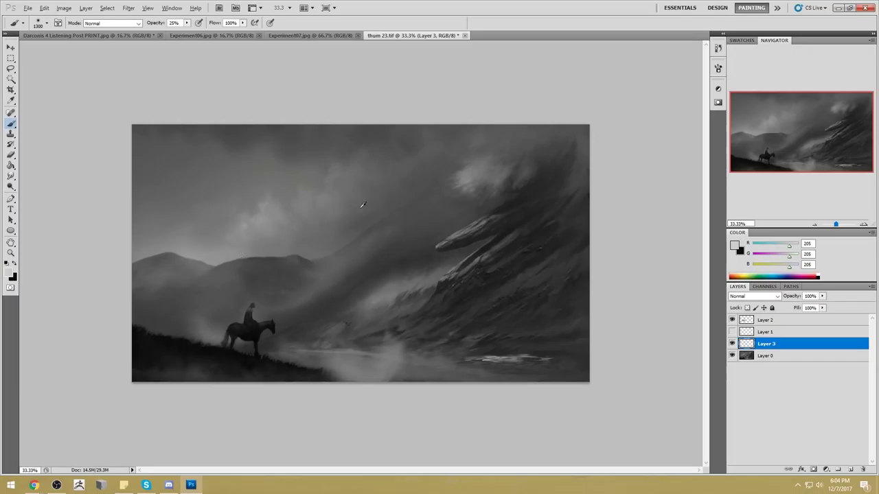
- Move Layer 2 below Layer 1 and merge Layer 3 and the visible layers into Layer 0
click(731, 320)
click(731, 320)
drag(783, 324, 785, 341)
right_click(769, 357)
right_click(767, 346)
click(796, 328)
right_click(767, 331)
click(789, 314)
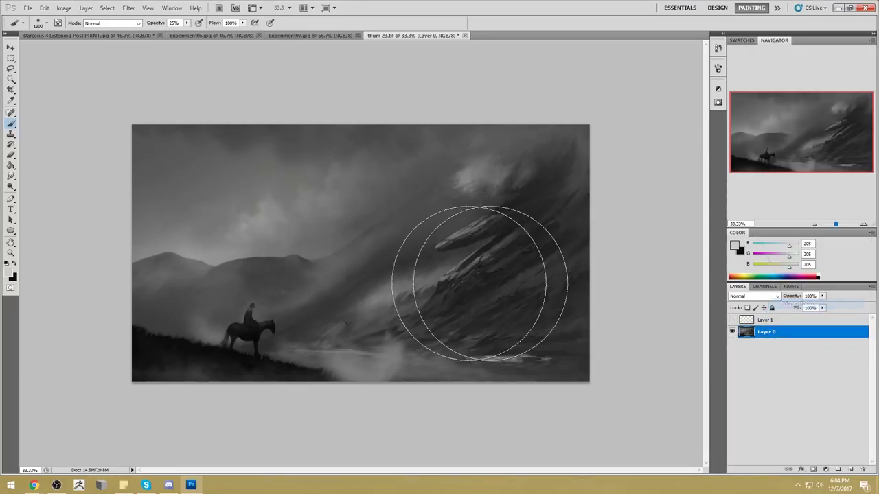
- On a new layer, paint faint darker grey strokes over the mountains with a 600–800 px brush
drag(371, 296, 294, 313)
click(852, 469)
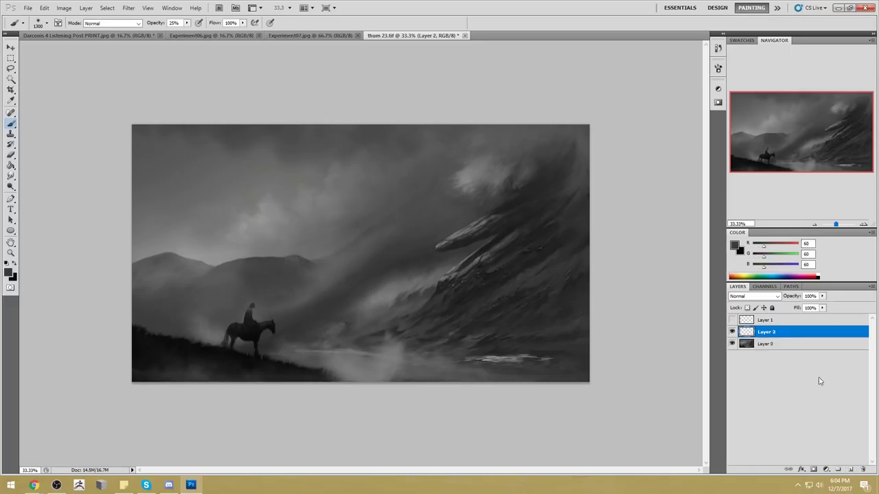
key(bracketright)
key(bracketright)
key(bracketright)
key(bracketright)
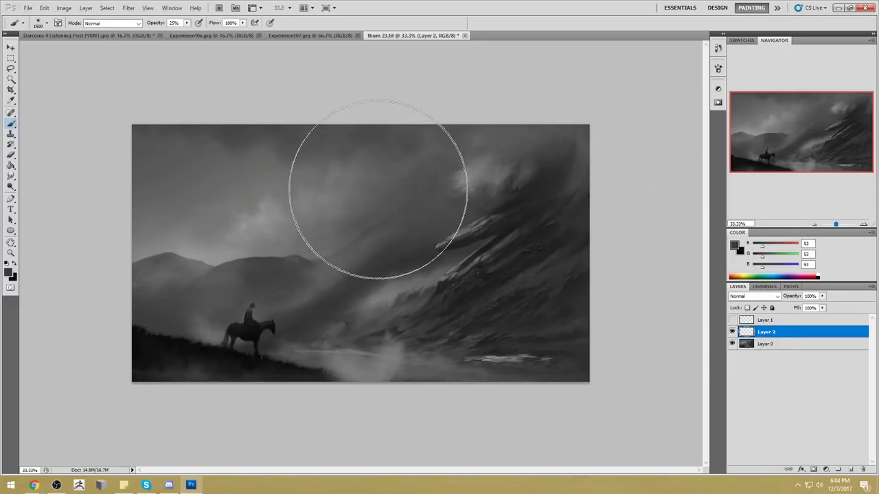
key(bracketleft)
key(bracketleft)
key(bracketleft)
key(bracketleft)
key(bracketleft)
key(bracketleft)
key(bracketleft)
key(bracketleft)
key(bracketleft)
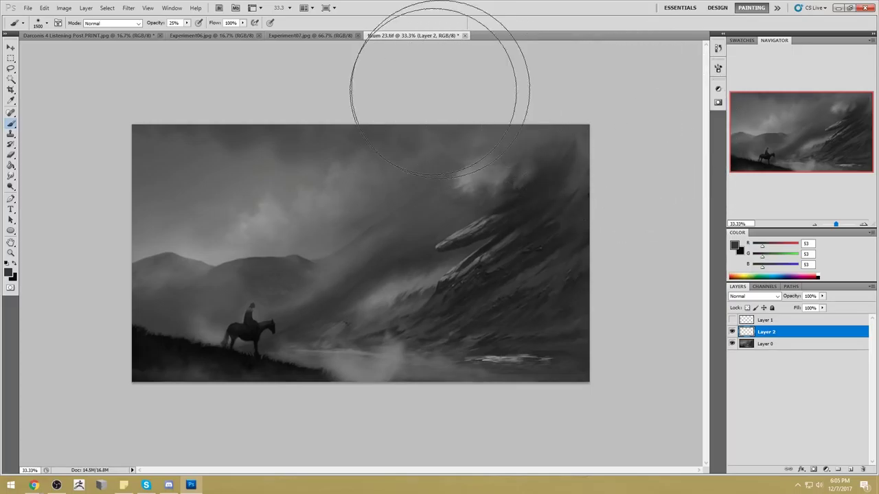
mouse_move(361, 214)
mouse_down()
mouse_move(306, 185)
mouse_move(258, 271)
mouse_up()
key(bracketleft)
key(bracketleft)
drag(291, 235, 238, 269)
key(bracketright)
key(bracketright)
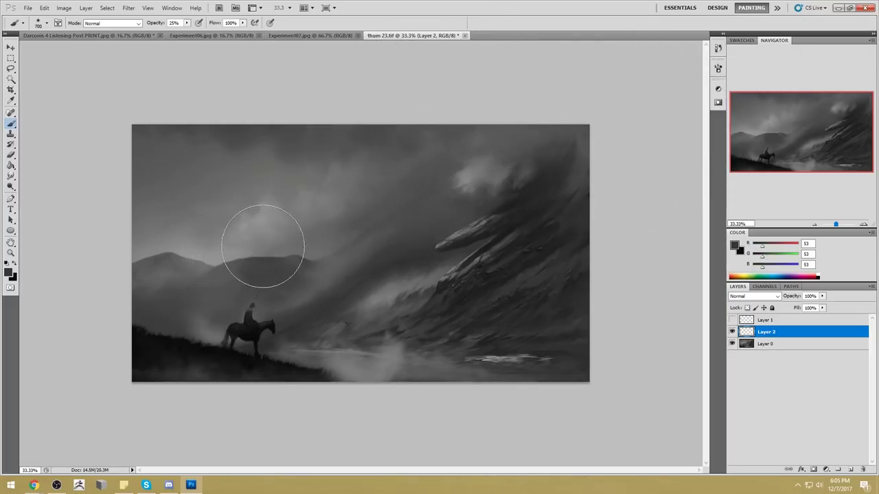
- Switch to a cloudy custom brush tip at 600 px and sample a lighter grey
right_click(364, 206)
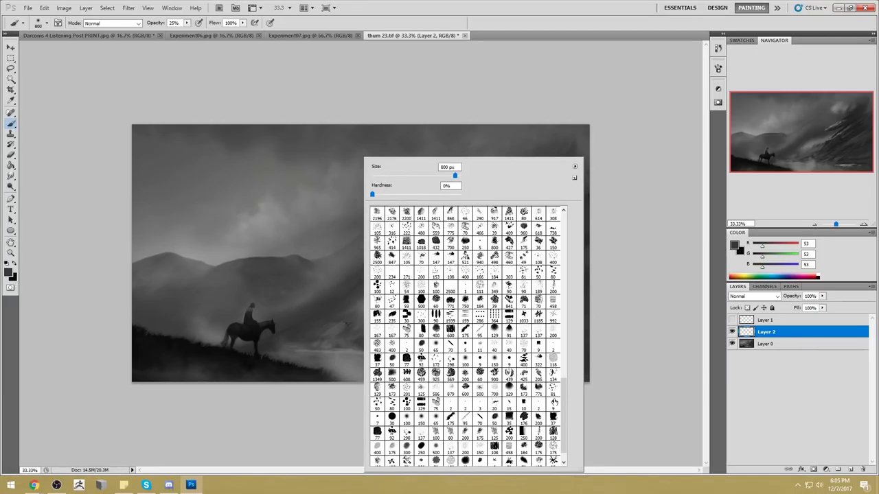
scroll(555, 403, down, 1)
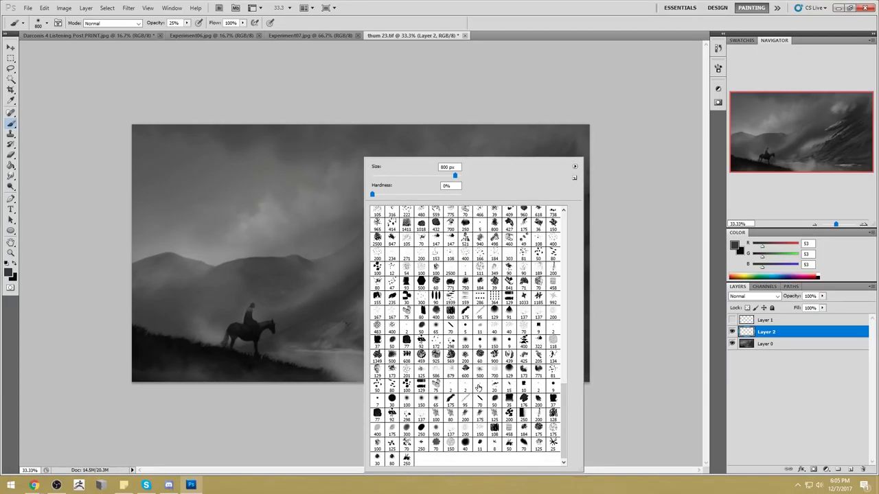
click(539, 371)
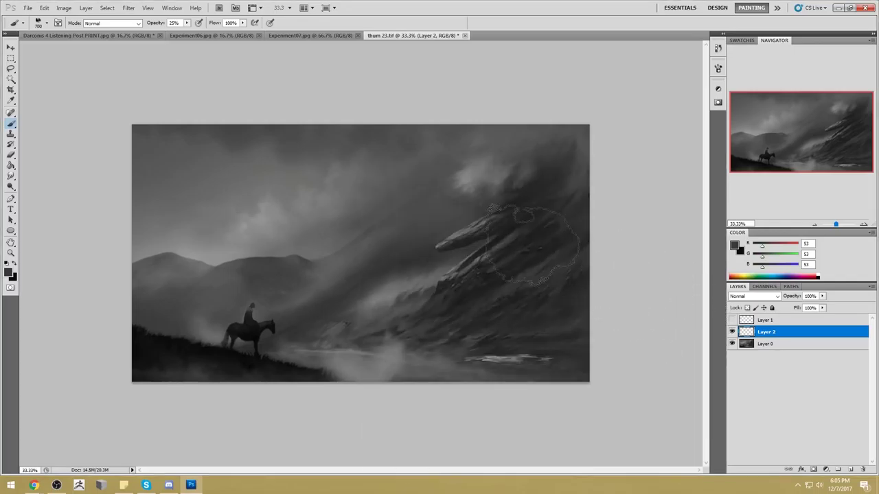
key(bracketleft)
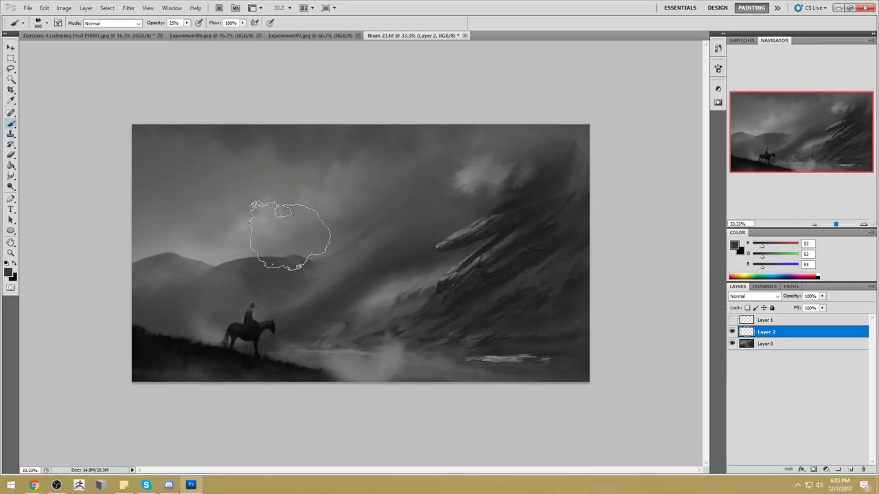
alt+click(480, 352)
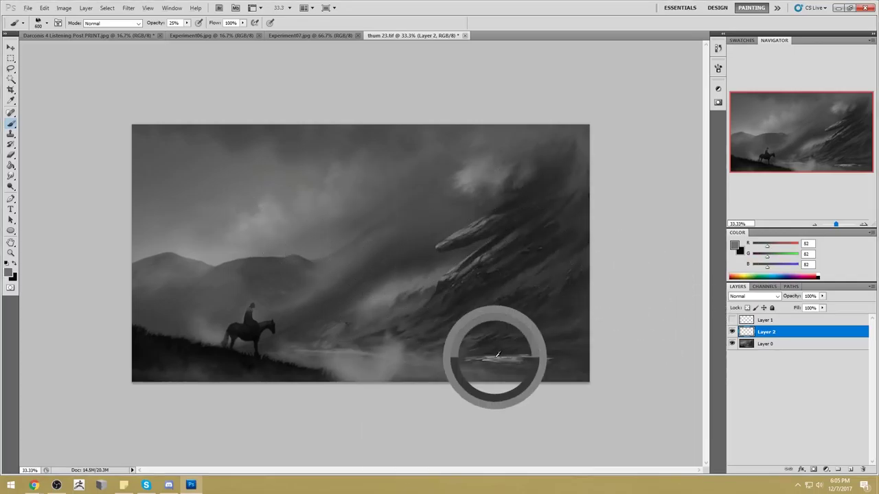
key(bracketleft)
key(bracketleft)
key(bracketleft)
- Pick a light grey and dab faint haze over the mountains with a 250–700 px brush
click(733, 245)
click(634, 215)
key(Return)
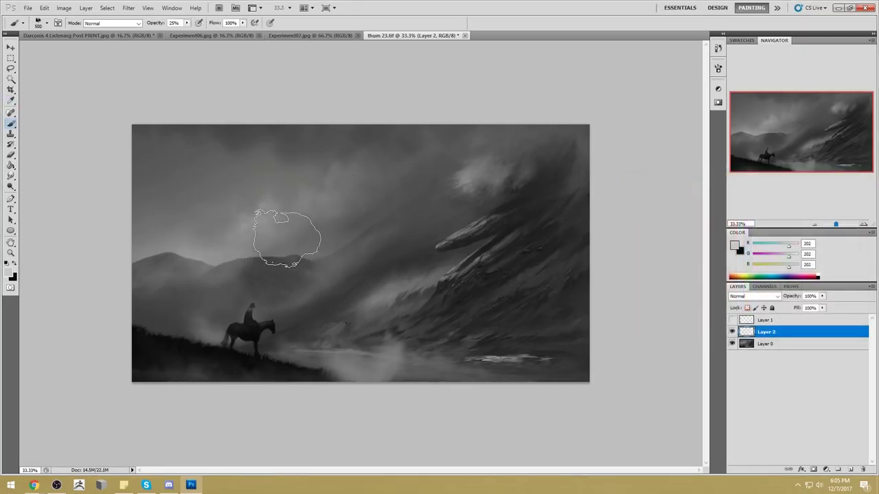
key(bracketleft)
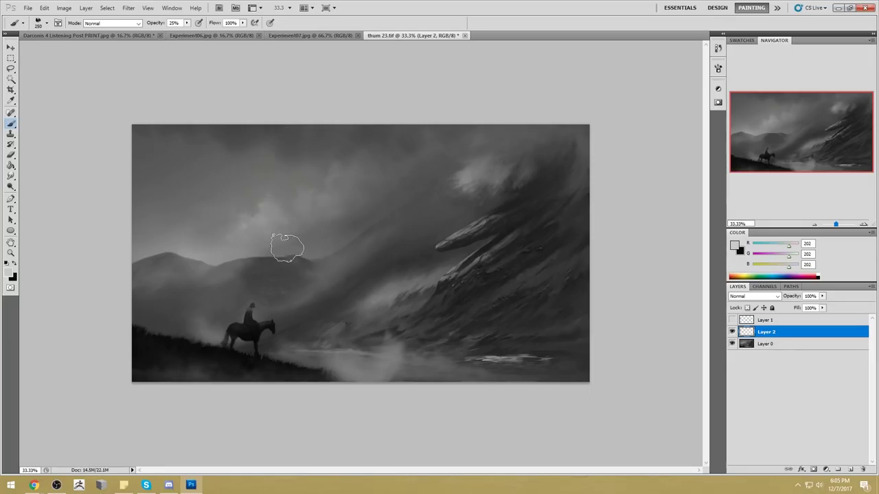
key(bracketright)
key(bracketleft)
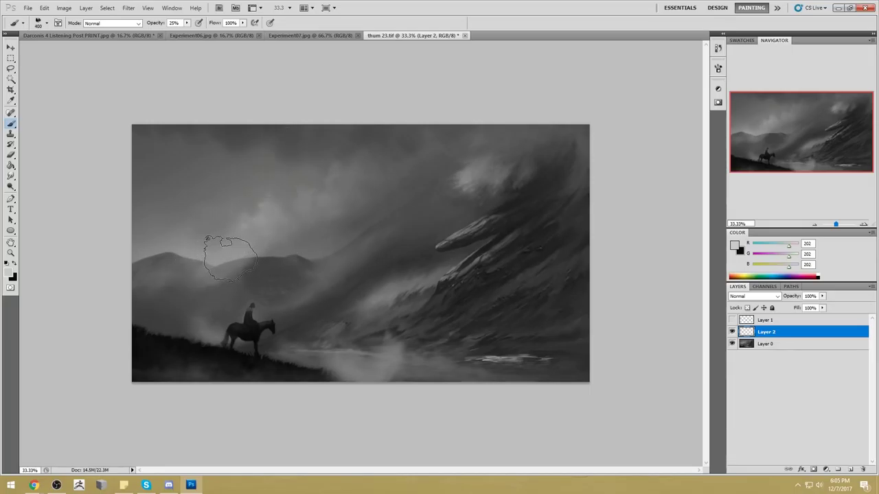
key(bracketright)
key(bracketright)
key(bracketright)
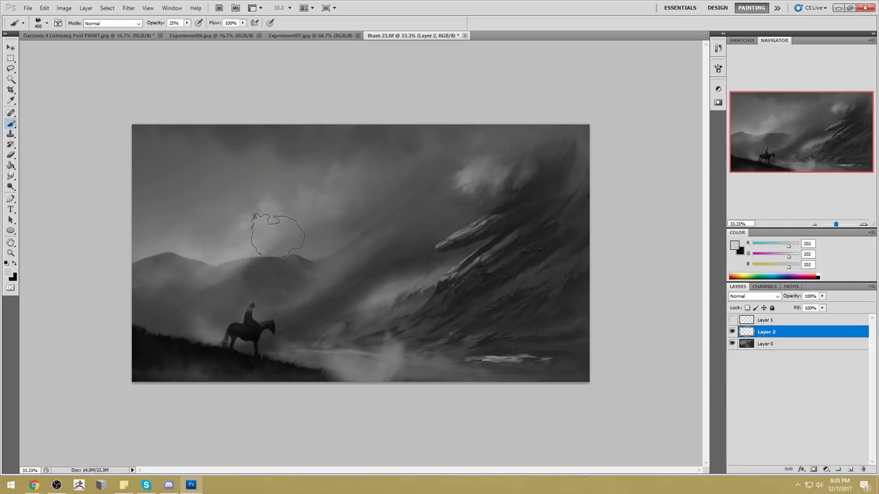
click(265, 243)
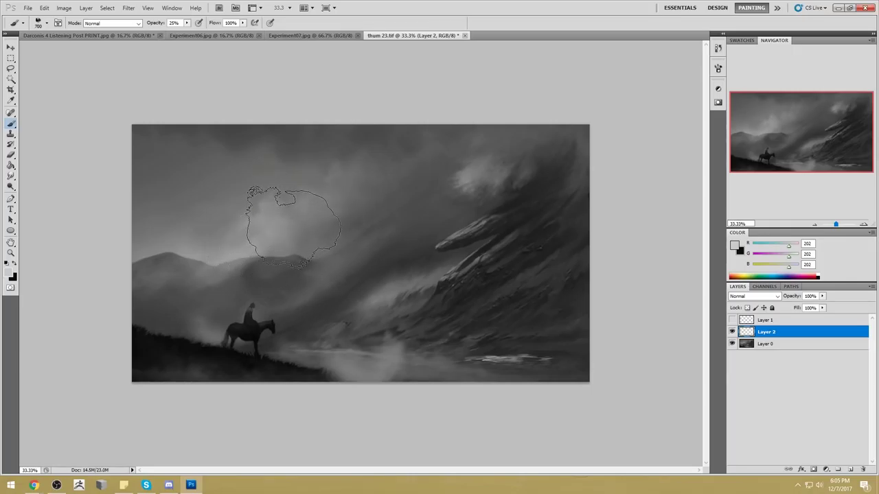
key(bracketright)
key(bracketleft)
key(bracketleft)
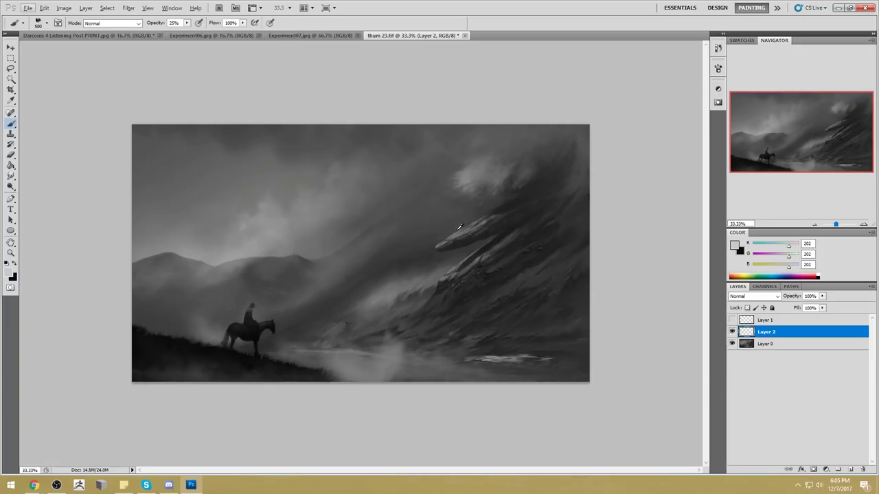
- On Layer 0, switch to the 175 px brush tip and sample a mid grey of 146
click(773, 344)
right_click(482, 264)
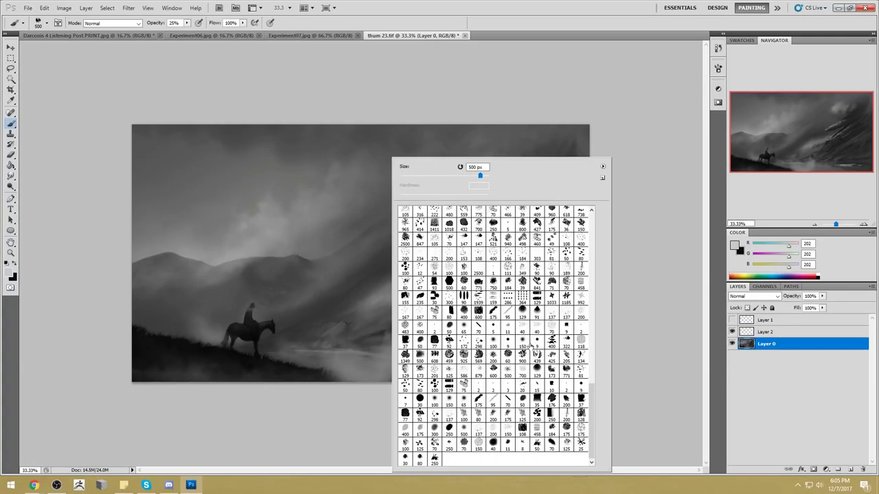
click(508, 416)
click(677, 330)
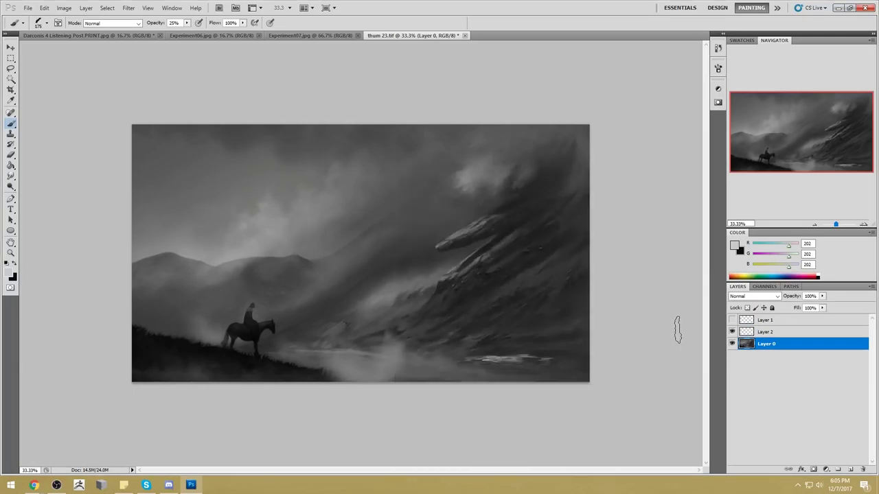
alt+click(204, 258)
click(111, 22)
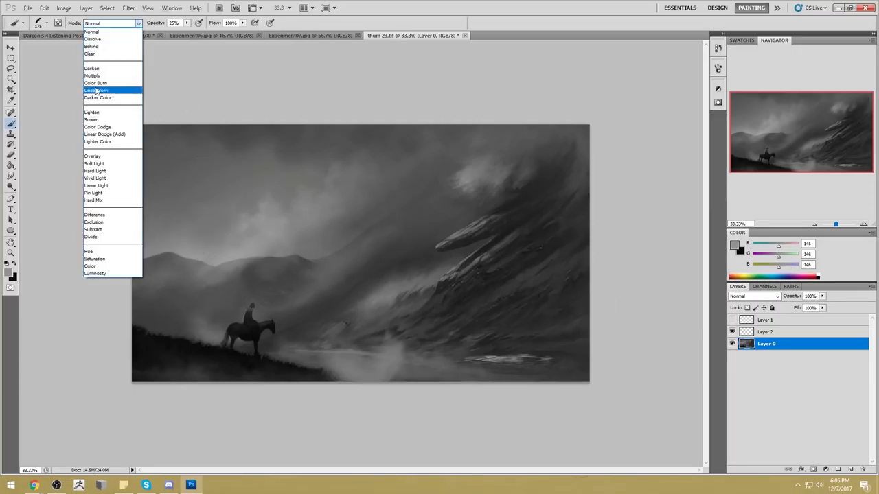
- Set the brush to Lighten mode at 10% opacity and sample a lighter grey from the haze
click(102, 116)
key(1)
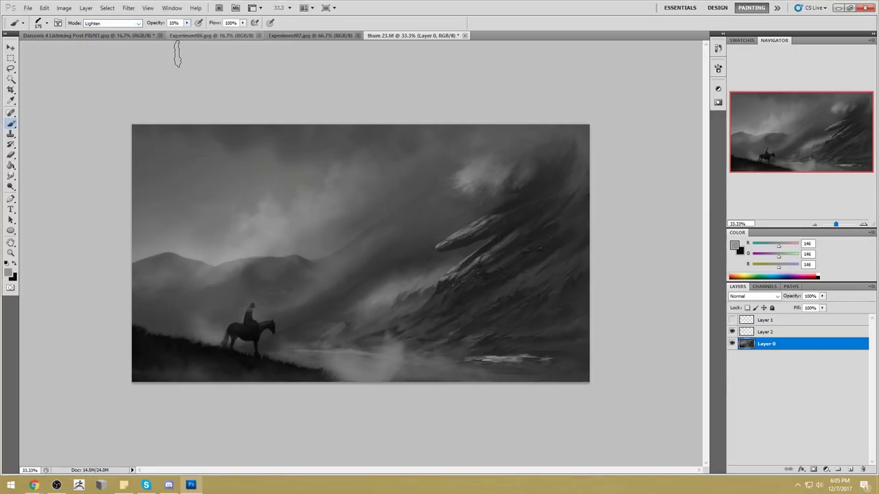
alt+click(216, 250)
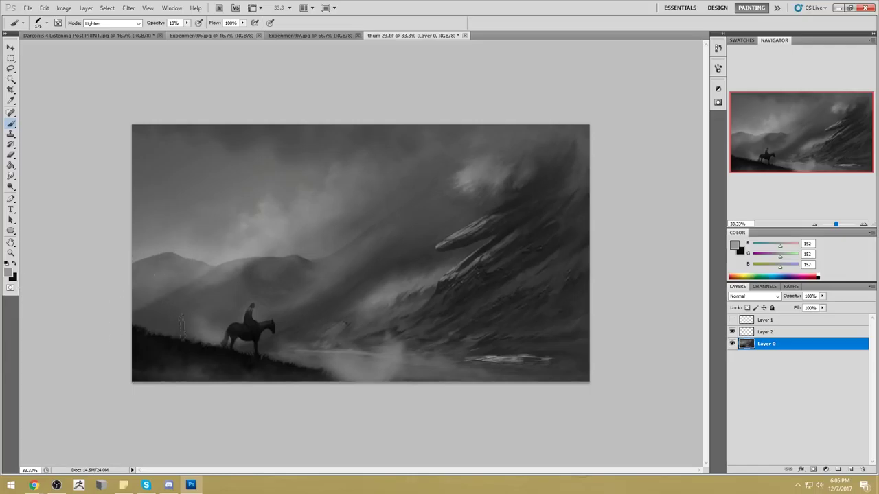
click(10, 176)
click(41, 194)
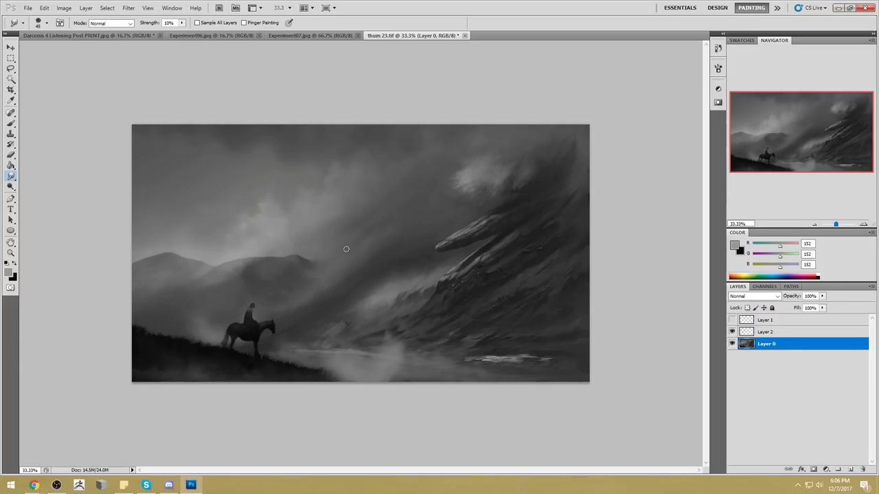
key(b)
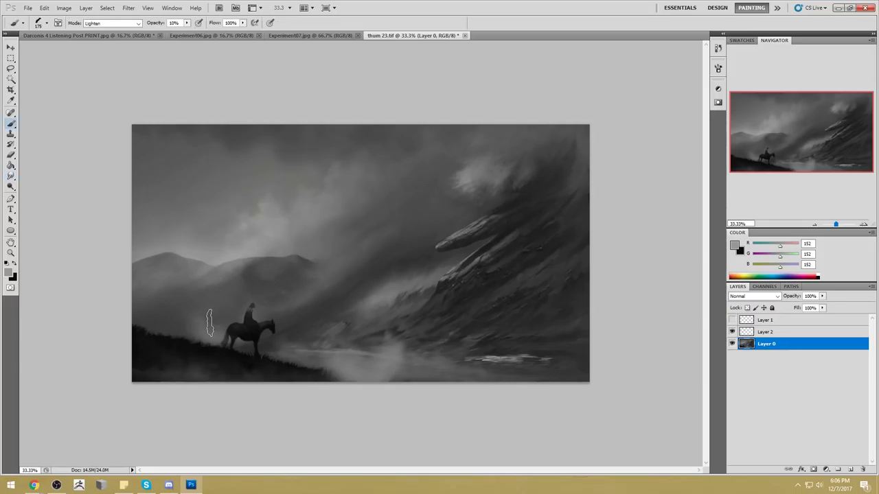
- Choose the 771 cloudy brush tip, reduce its size, and select Layer 2
right_click(244, 245)
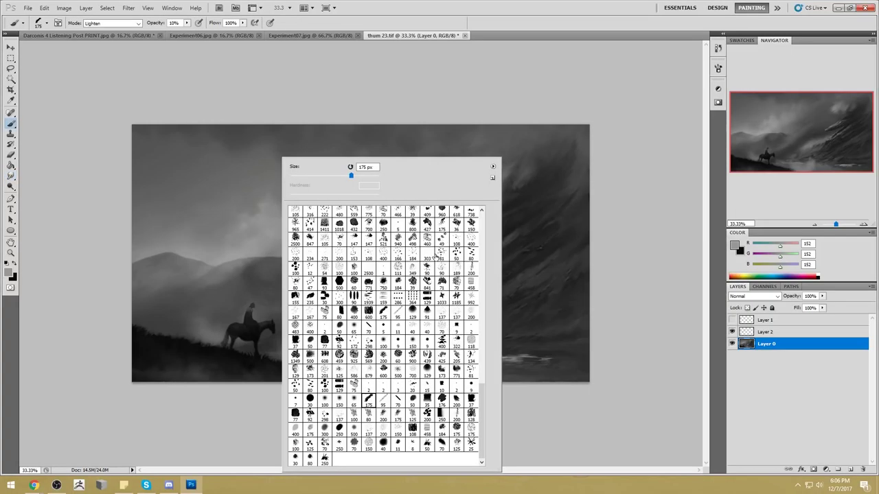
scroll(489, 379, up, 6)
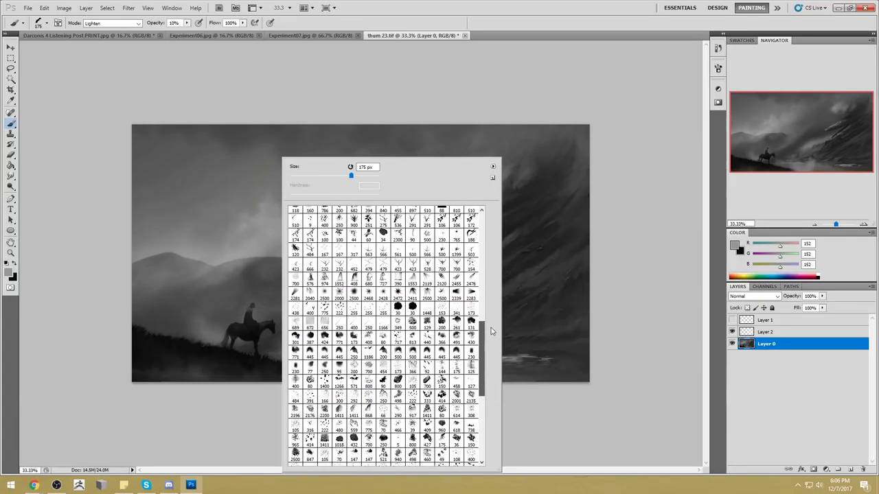
click(338, 336)
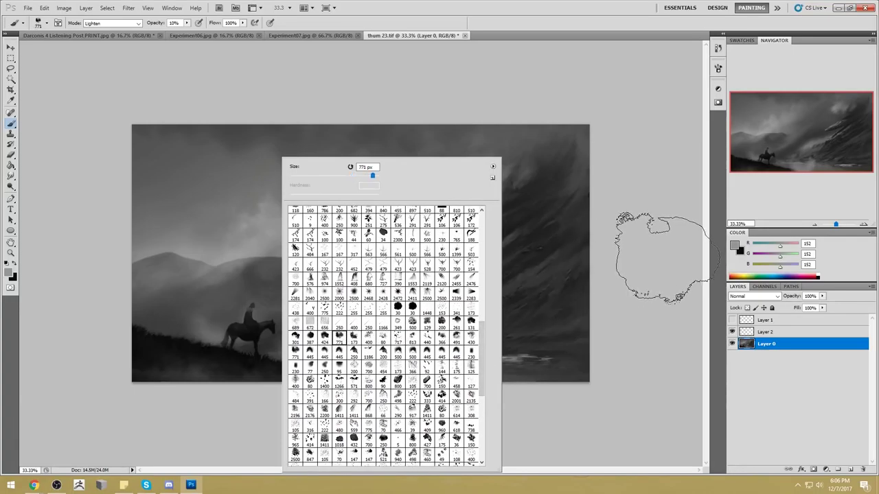
click(661, 251)
key(bracketleft)
key(bracketleft)
key(bracketleft)
key(bracketleft)
key(bracketleft)
key(bracketleft)
click(774, 334)
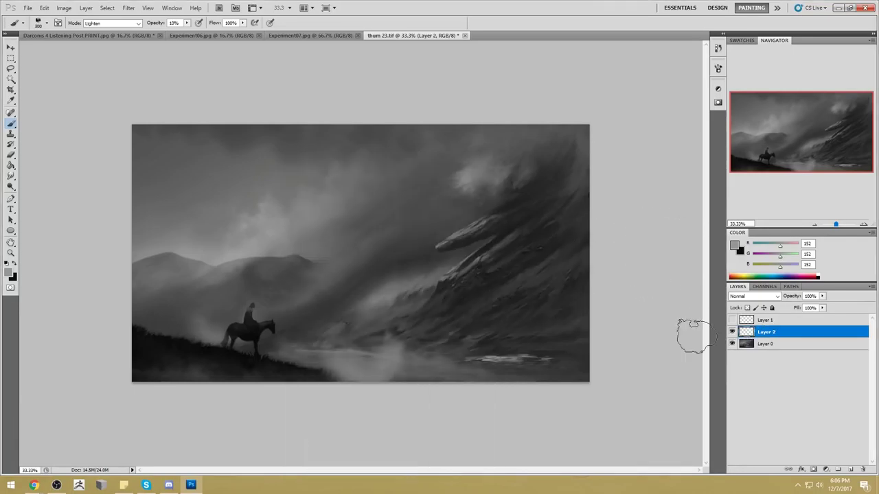
- Brush pale haze around the horse, then set a lighter grey of 185 at 250–500 px
alt+click(285, 232)
mouse_move(185, 325)
mouse_down()
mouse_move(147, 313)
mouse_move(197, 332)
mouse_move(143, 318)
mouse_move(203, 336)
mouse_up()
alt+click(213, 334)
key(bracketleft)
key(bracketleft)
key(bracketleft)
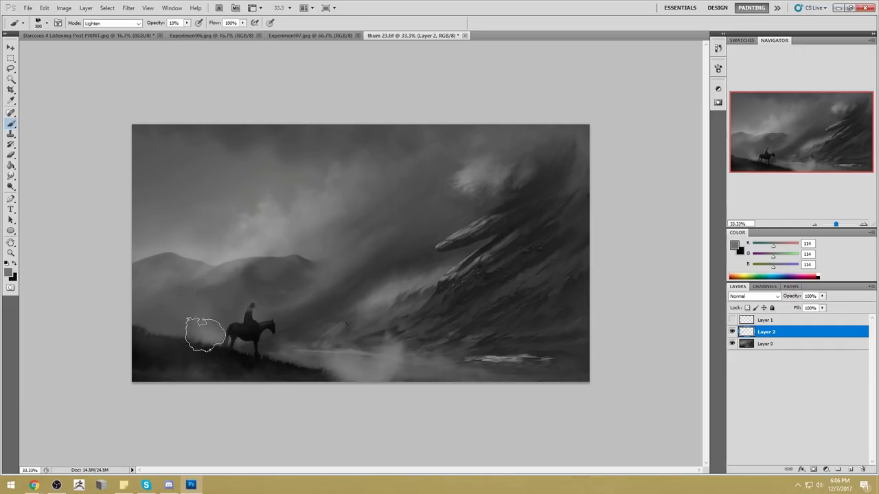
click(734, 244)
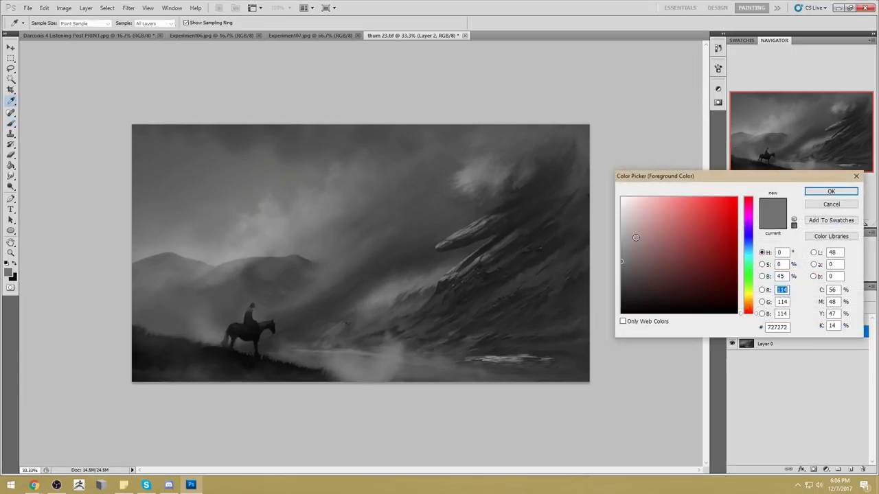
click(831, 192)
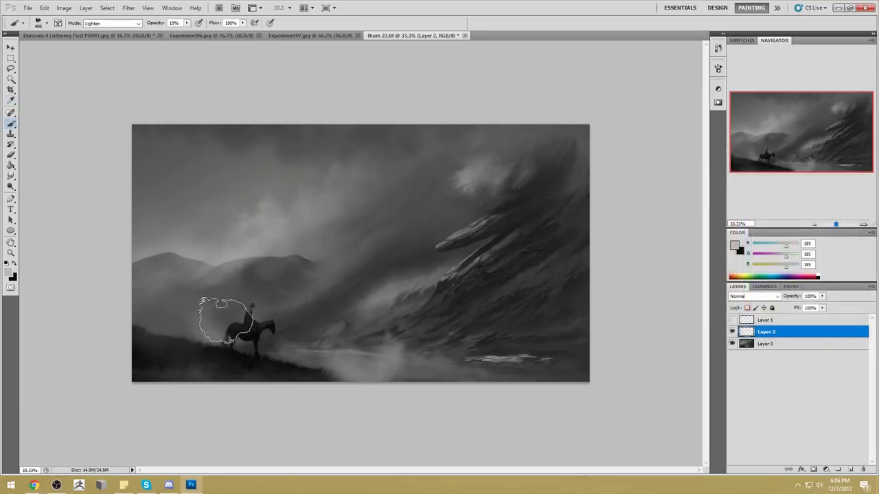
key(bracketleft)
key(bracketleft)
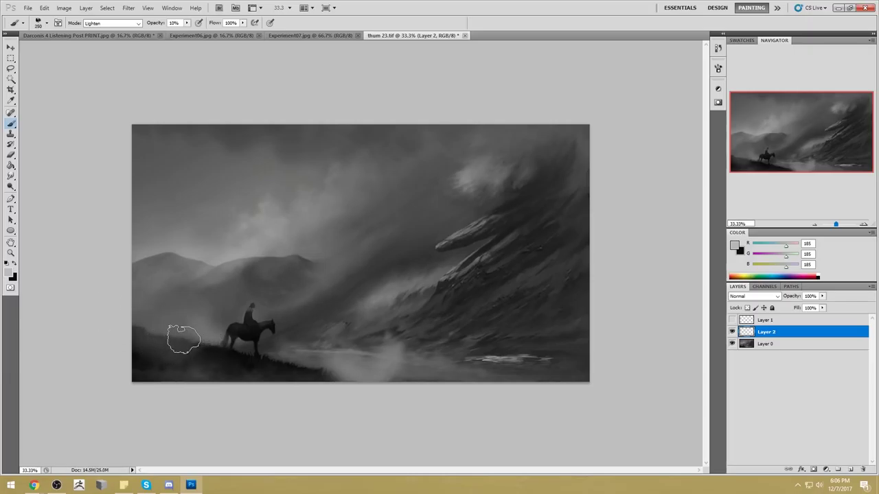
key(bracketright)
key(bracketright)
key(bracketright)
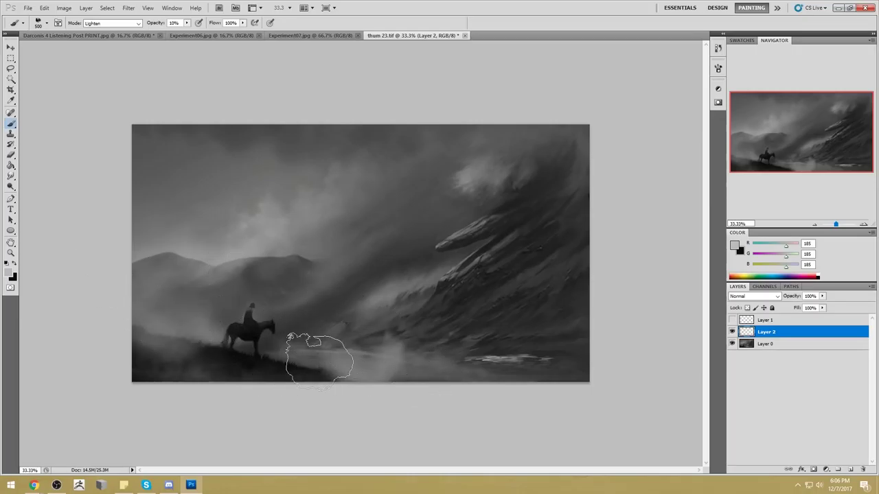
- Erase haze off the lower-left corner of the hill
key(e)
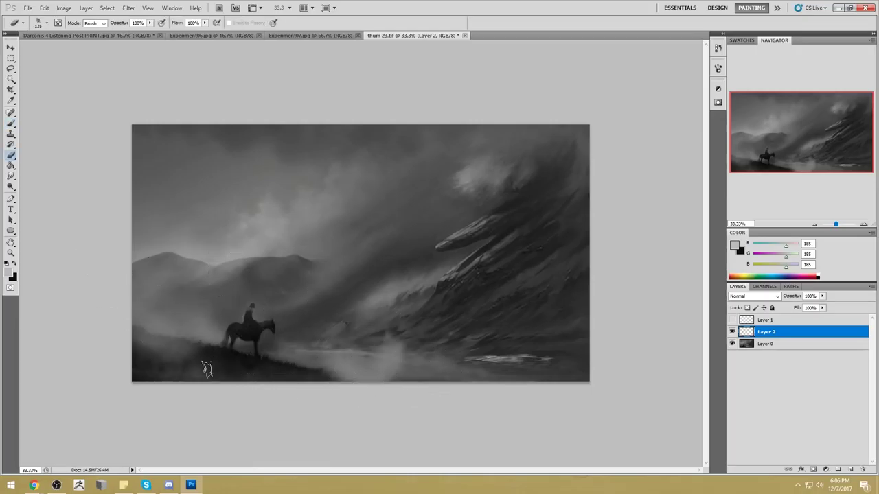
right_click(325, 258)
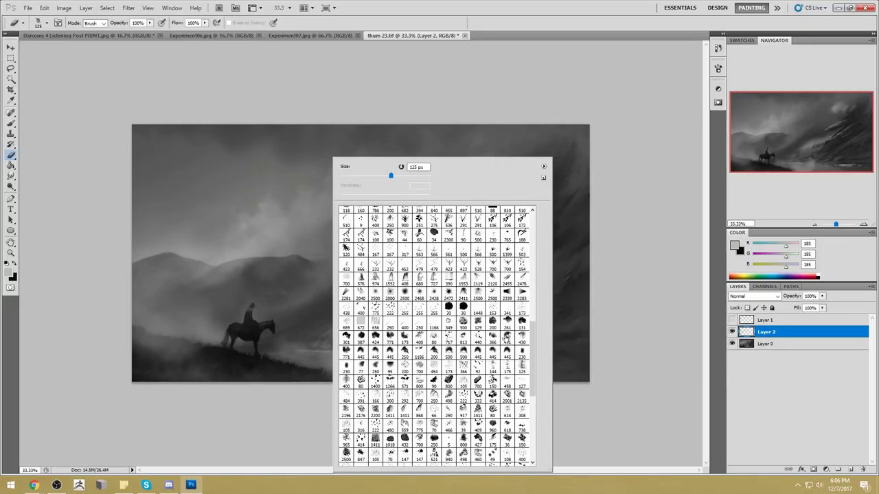
key(Escape)
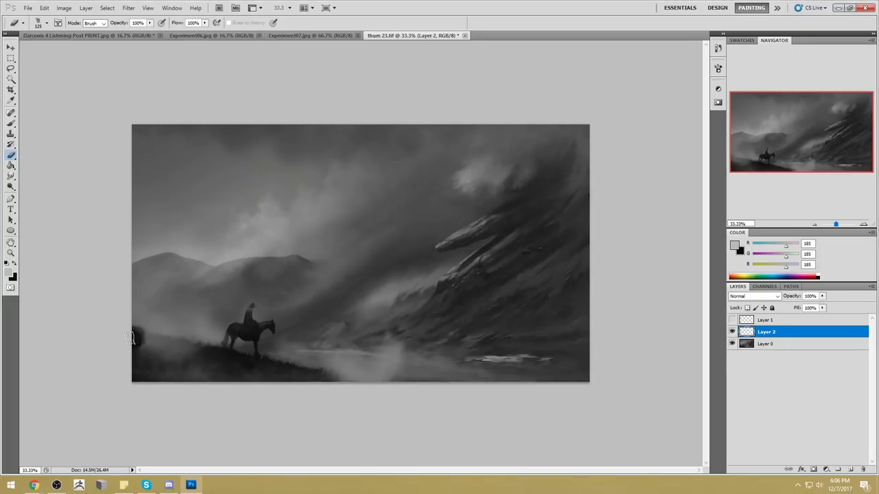
mouse_move(145, 341)
mouse_down()
mouse_move(171, 352)
mouse_move(138, 358)
mouse_move(181, 357)
mouse_up()
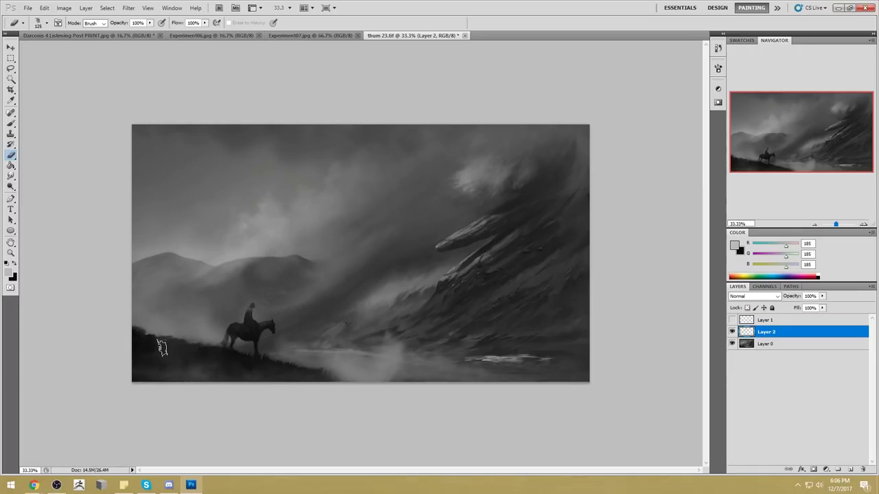
- Choose a 300 px brush preset and darken the lower-left hillside with 175 px strokes
right_click(221, 320)
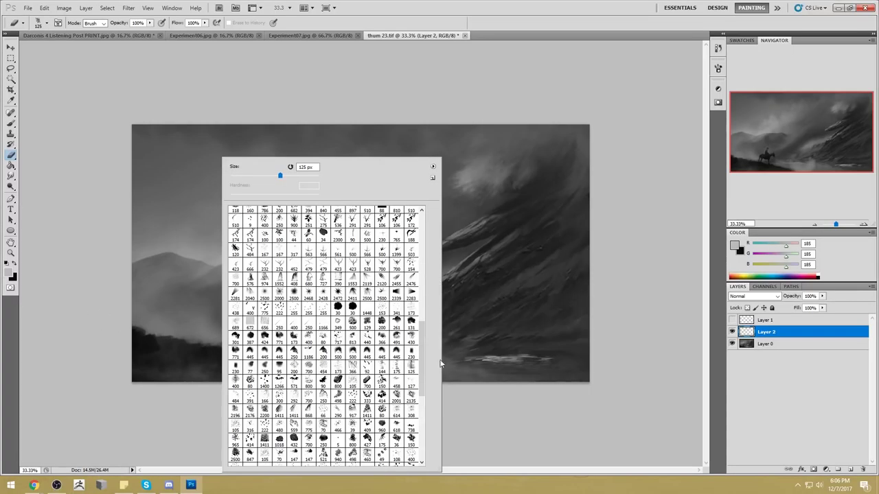
mouse_move(423, 384)
mouse_down()
mouse_move(422, 334)
mouse_move(411, 324)
mouse_up()
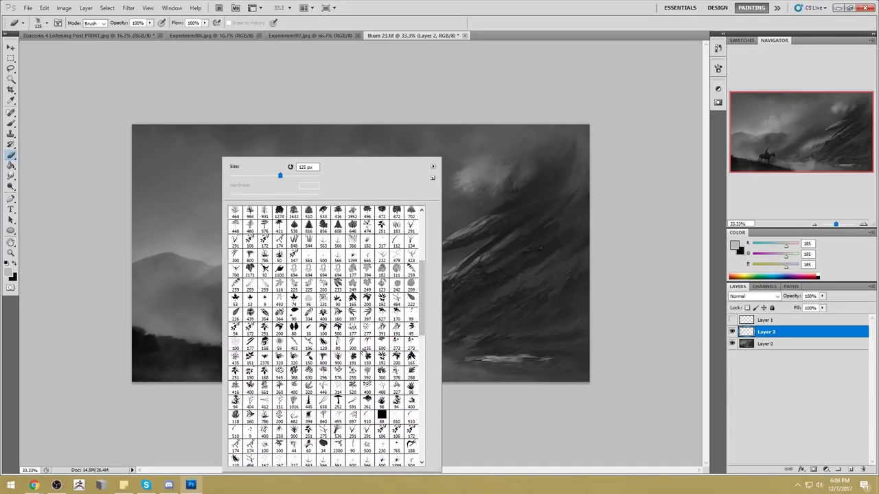
mouse_move(421, 335)
mouse_down()
mouse_move(431, 301)
mouse_move(430, 322)
mouse_up()
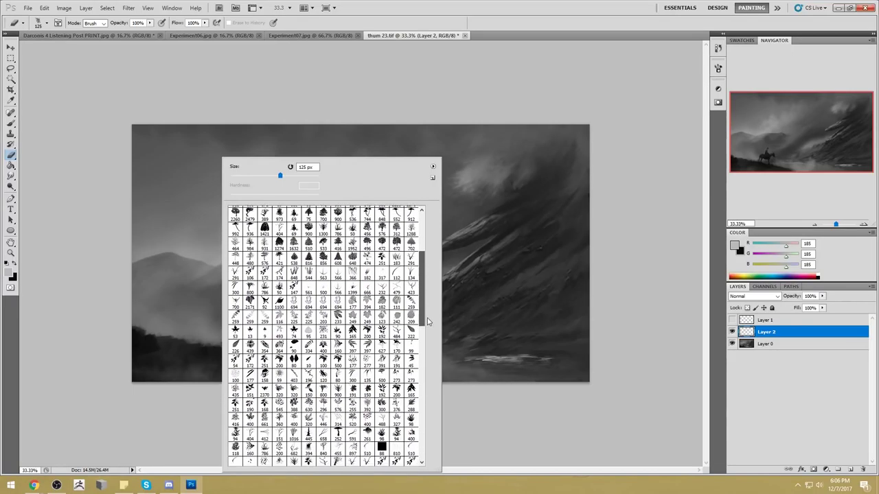
click(353, 377)
click(199, 344)
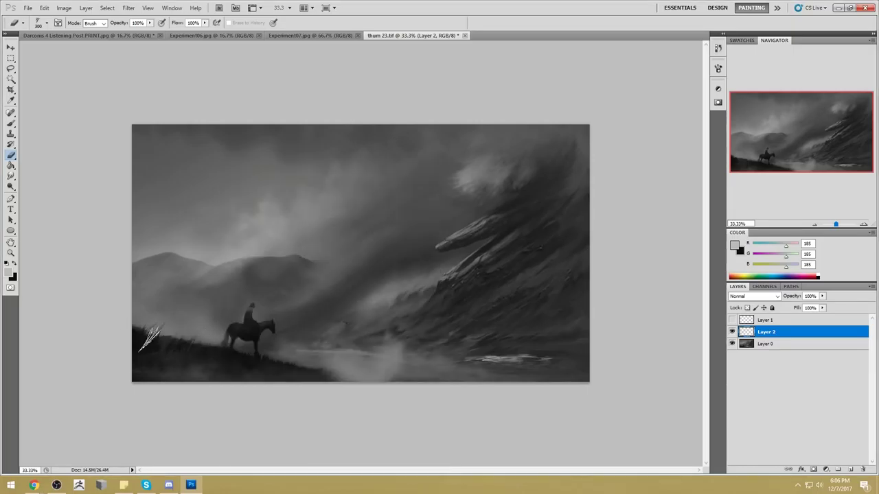
key(bracketleft)
key(bracketleft)
key(bracketleft)
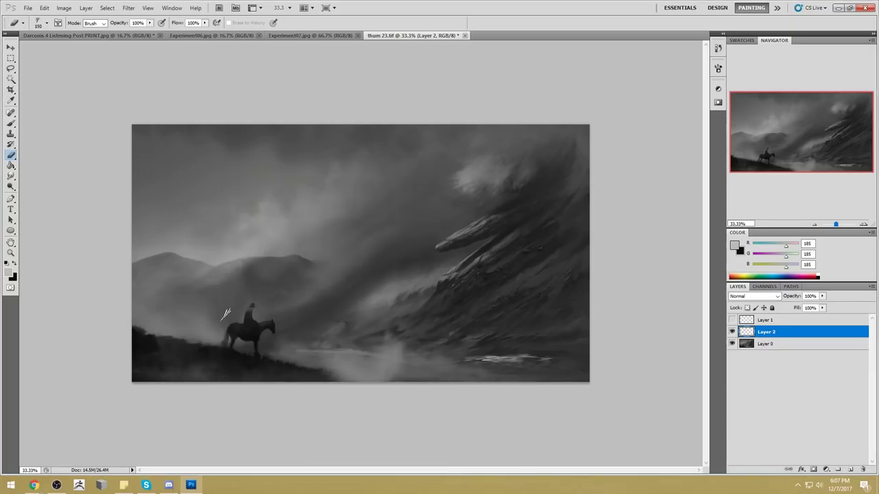
key(bracketright)
drag(139, 334, 193, 352)
key(bracketleft)
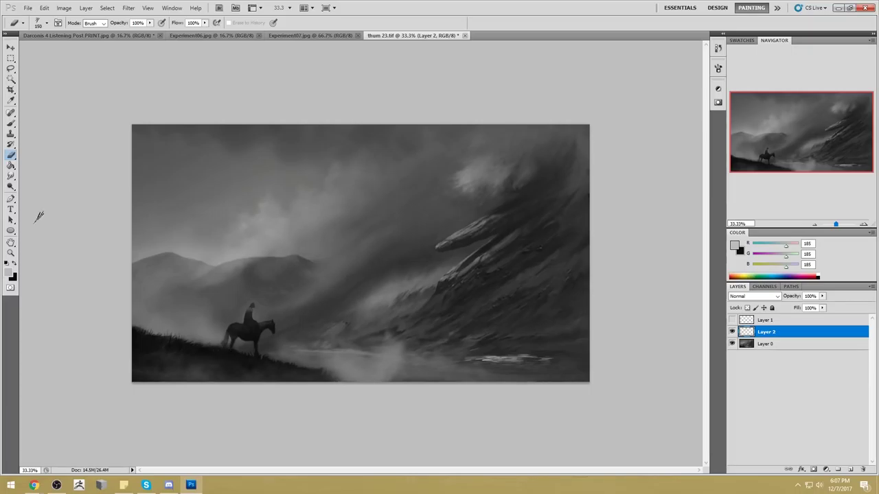
- Briefly try the Smudge and Blur tools, then set the brush to the 70 px preset enlarged to 100
click(11, 167)
drag(12, 175, 38, 177)
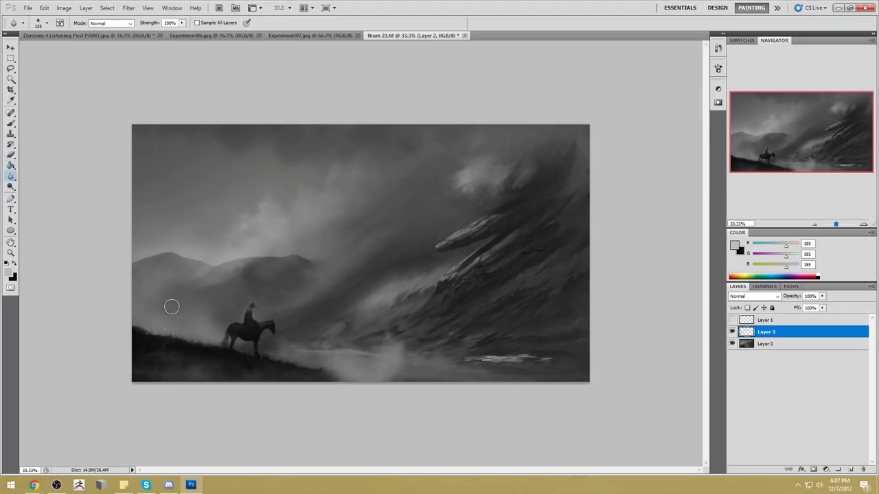
key(b)
right_click(203, 301)
drag(486, 306, 493, 411)
scroll(485, 381, down, 2)
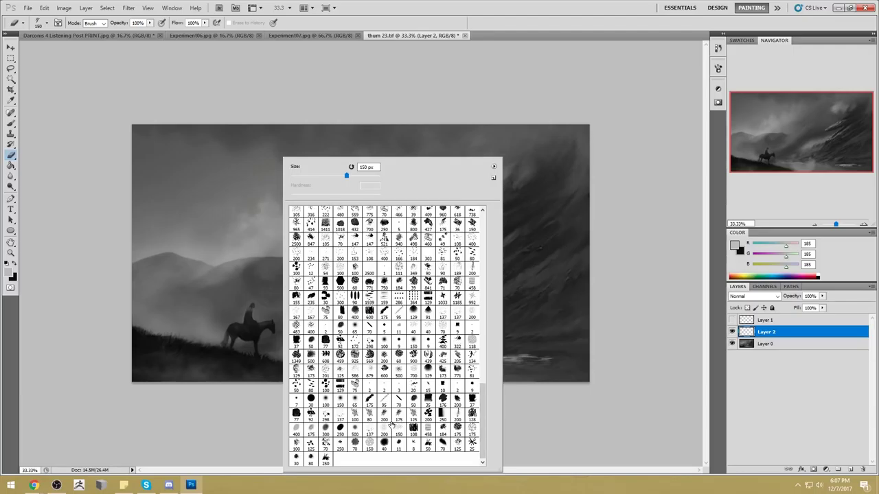
double_click(353, 444)
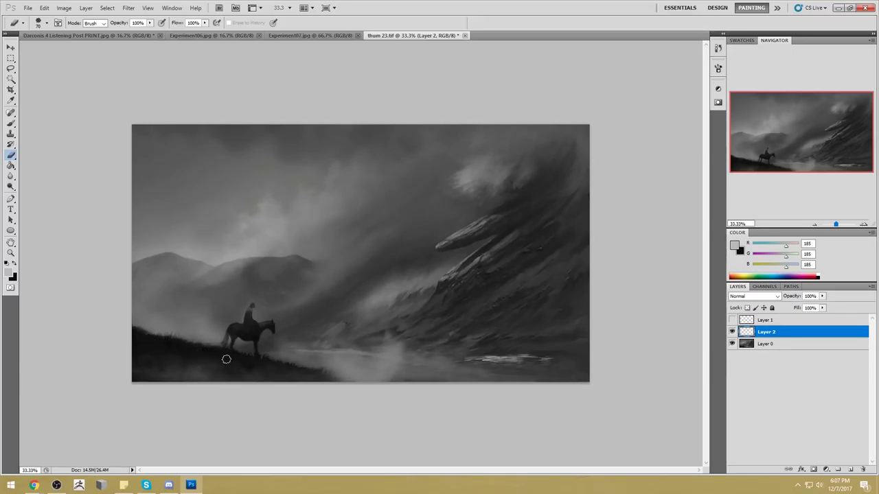
key(bracketright)
key(bracketright)
key(bracketright)
key(b)
right_click(303, 193)
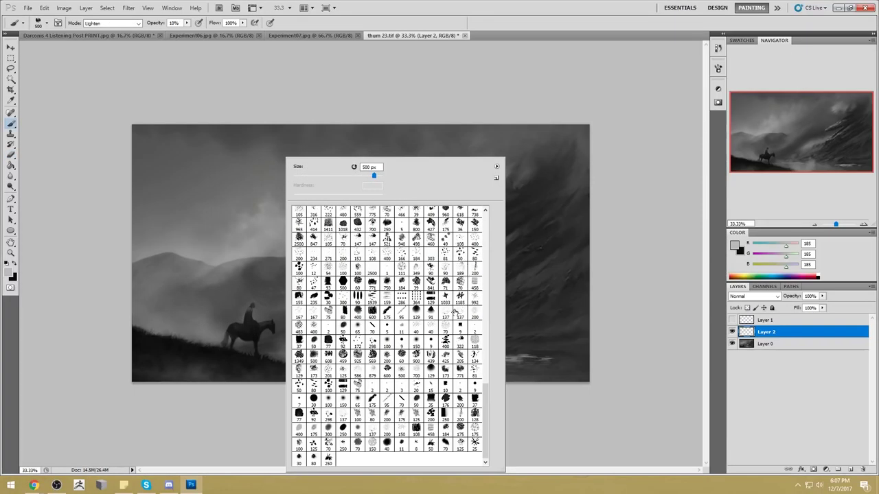
- Paint two rows of black grass with the 300 preset at 100% Normal, then undo them
scroll(491, 401, up, 7)
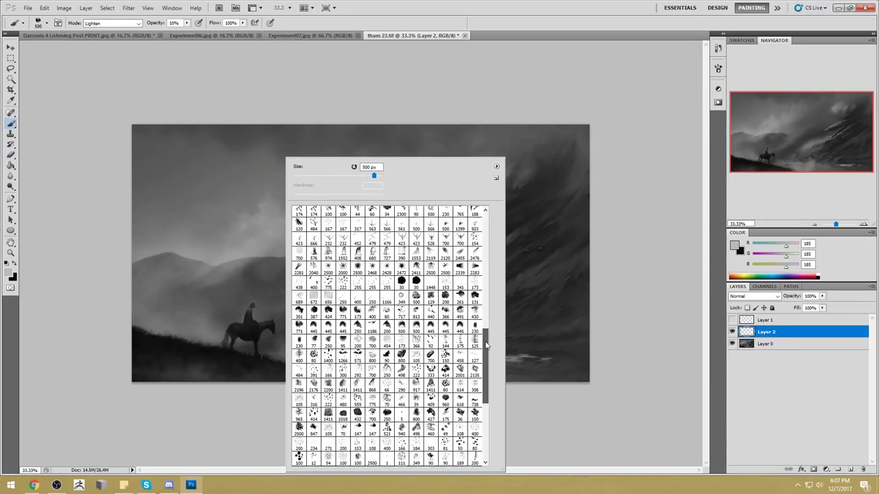
scroll(482, 321, up, 3)
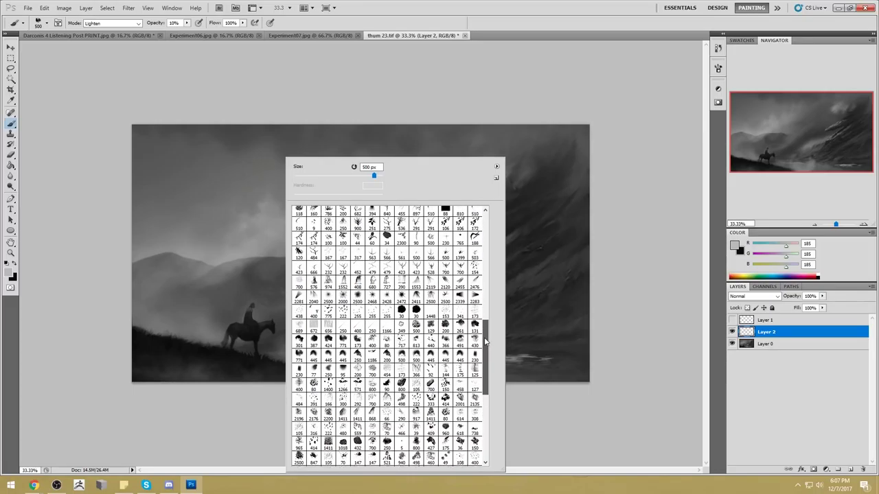
scroll(481, 321, up, 3)
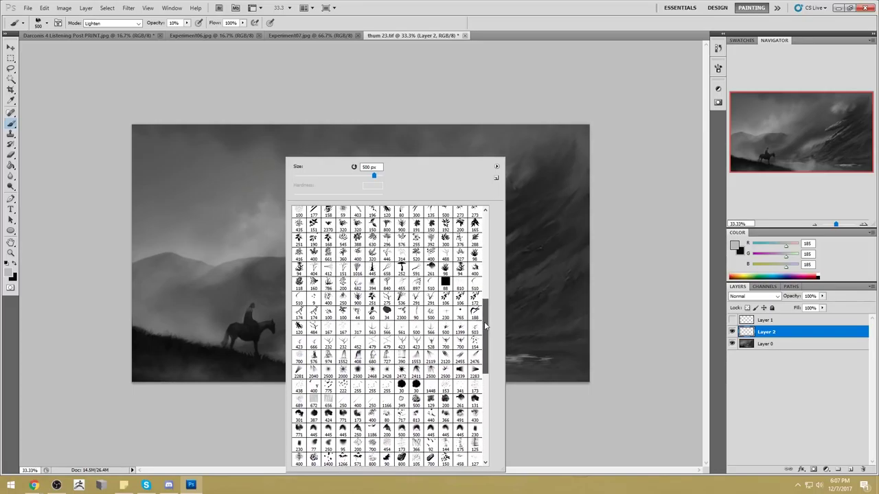
double_click(416, 285)
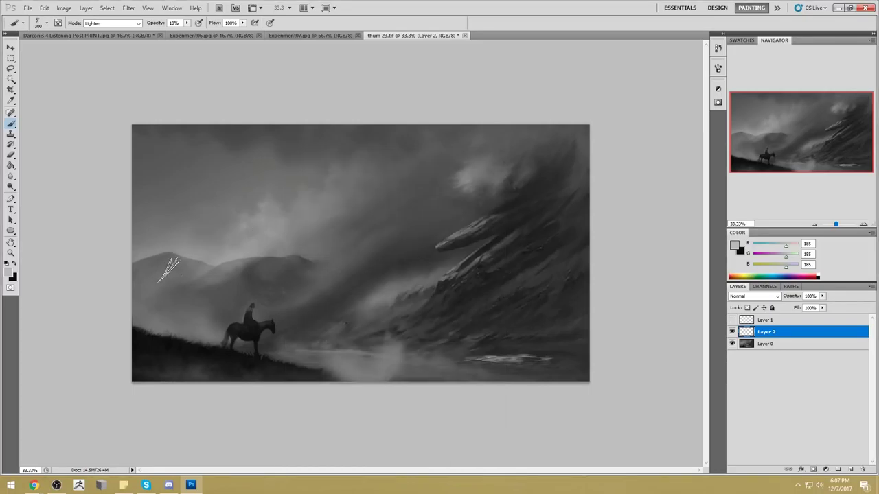
alt+click(251, 324)
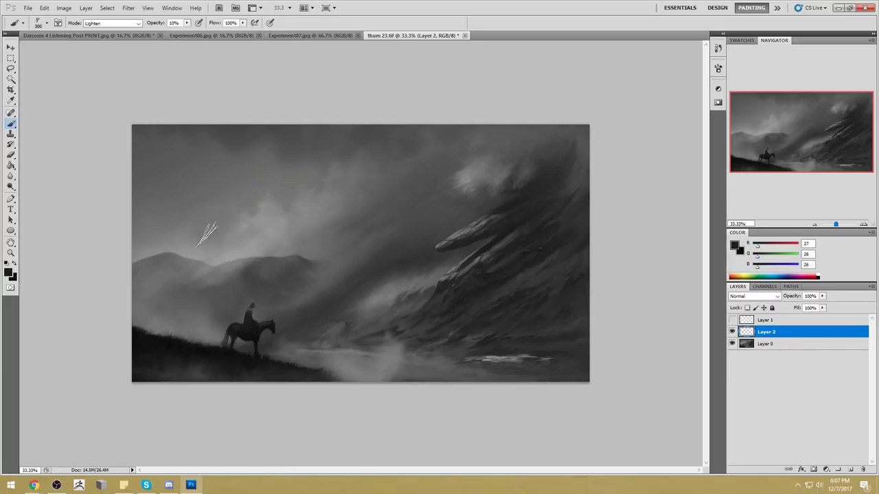
drag(186, 28, 250, 36)
click(112, 23)
click(96, 31)
drag(179, 237, 473, 267)
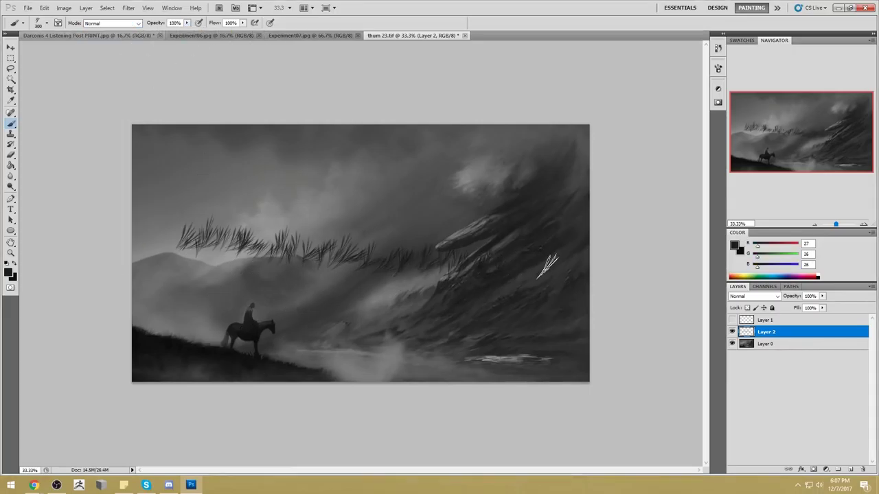
drag(169, 218, 462, 227)
key(ctrl+alt+z)
key(ctrl+alt+z)
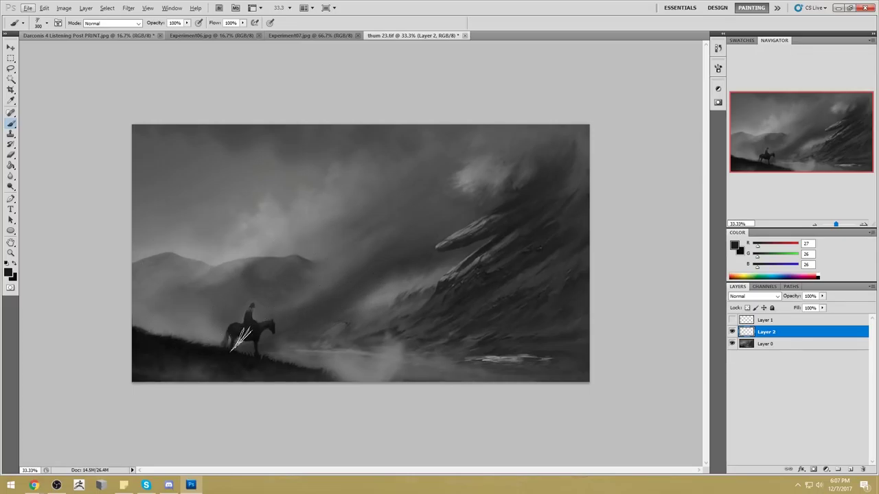
- Dab mid grey 123 fog over the lower-left hill with a soft 1100 px brush at 46%
right_click(323, 206)
drag(527, 315, 539, 422)
double_click(425, 344)
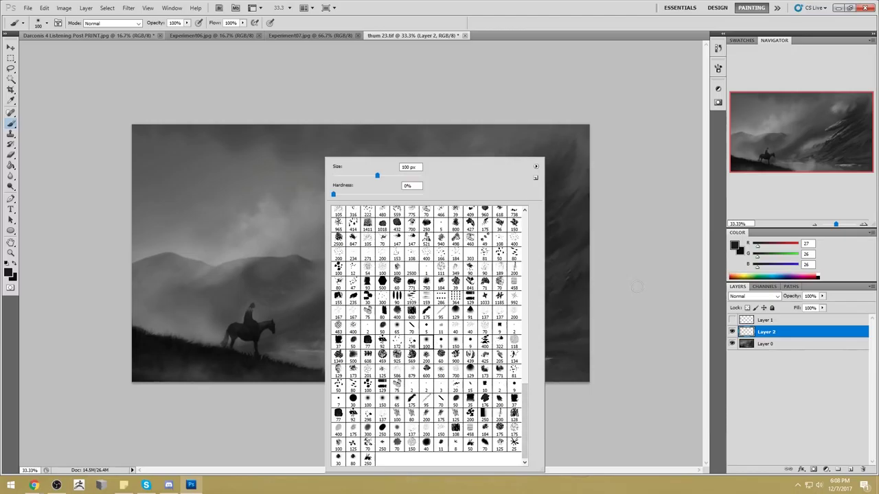
key(bracketright)
key(bracketright)
key(bracketright)
key(bracketright)
key(bracketright)
key(bracketright)
key(bracketright)
drag(186, 22, 164, 36)
alt+click(191, 329)
drag(177, 334, 137, 313)
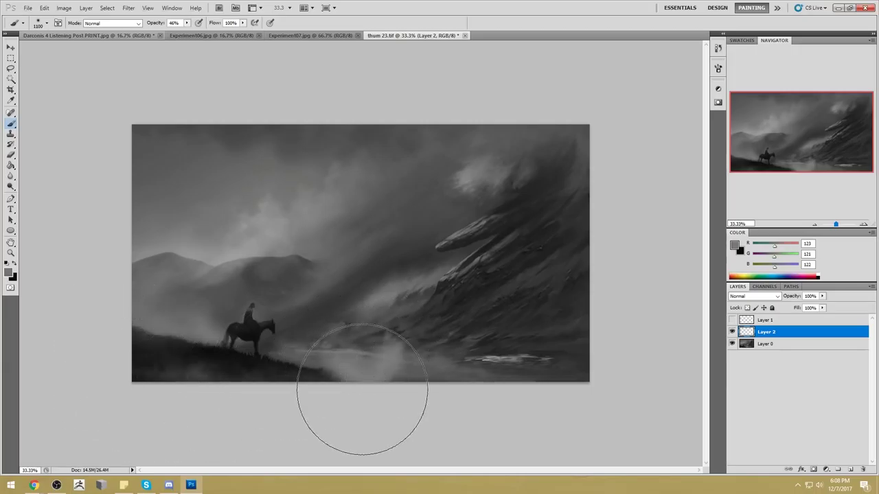
- Sample greys from the hill and mist and paint a faint light haze near the rider
alt+click(228, 357)
drag(227, 358, 230, 352)
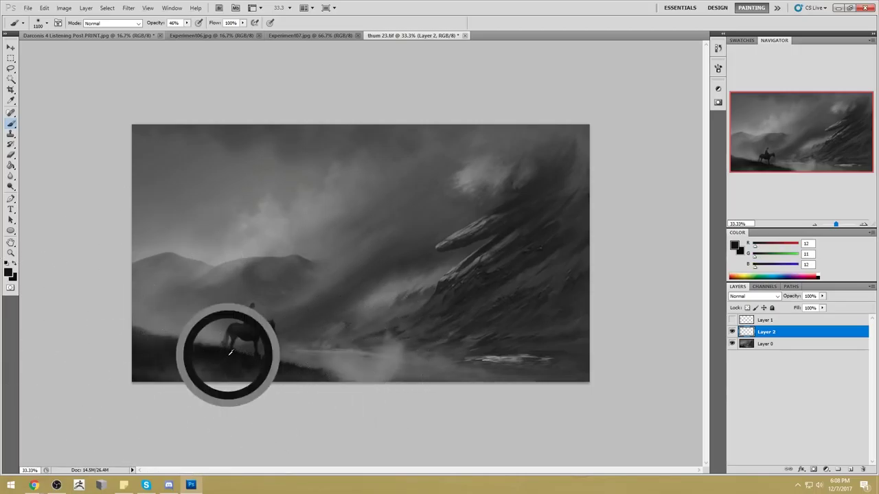
alt+click(404, 223)
drag(135, 323, 320, 378)
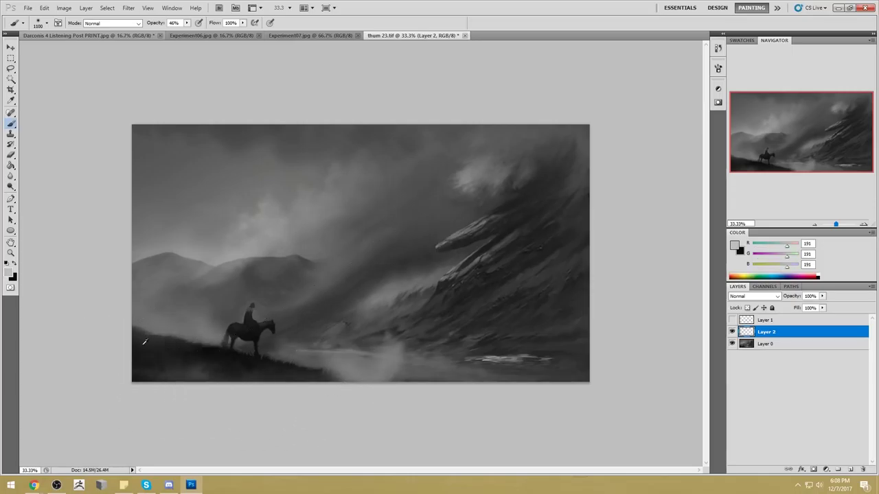
drag(206, 363, 232, 365)
- Paint over the misty lower-right corner with the 430 preset enlarged to 800 px
right_click(468, 265)
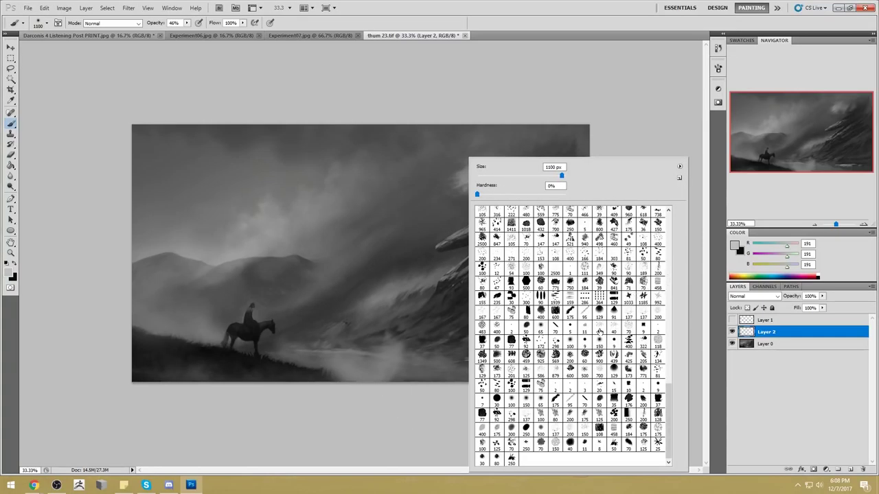
scroll(674, 393, up, 2)
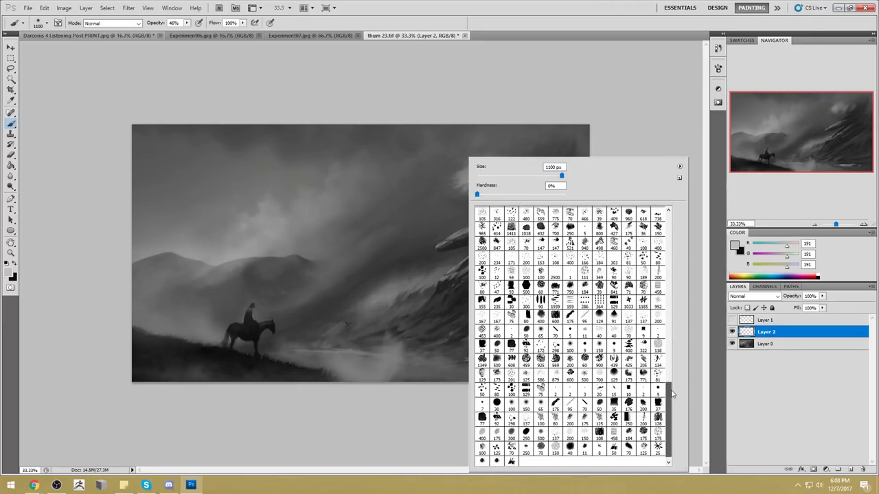
scroll(675, 394, up, 10)
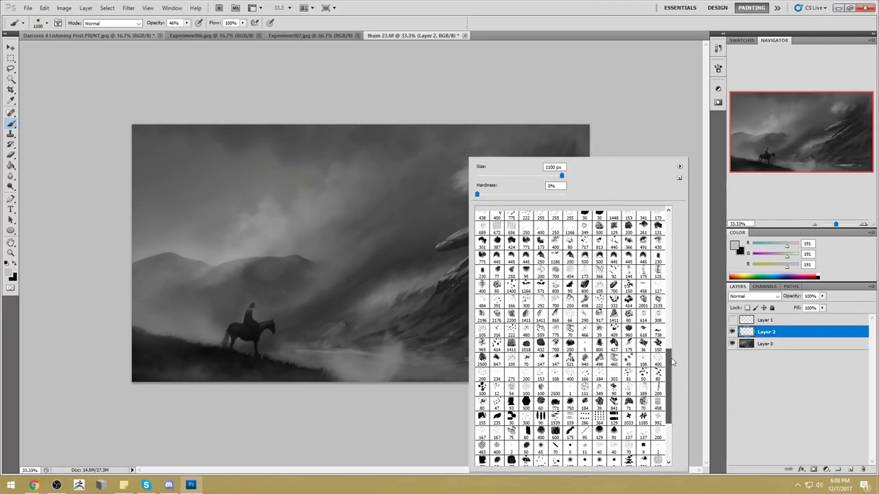
click(604, 310)
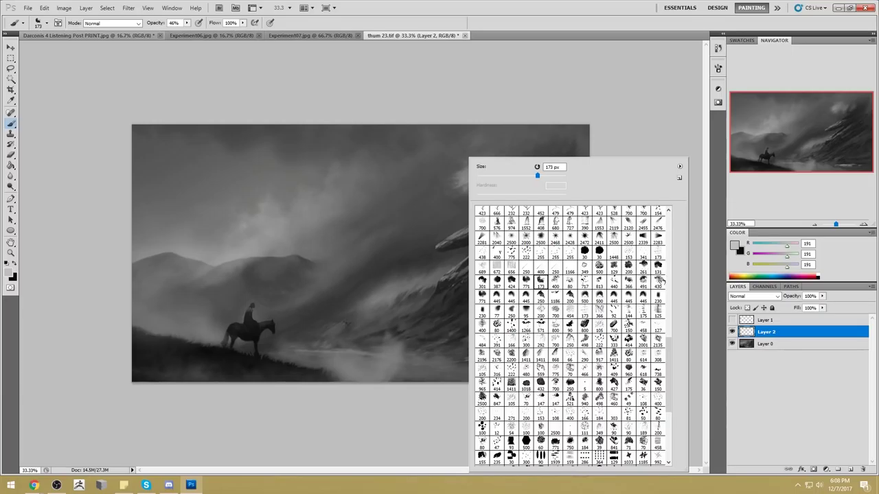
click(658, 282)
click(648, 113)
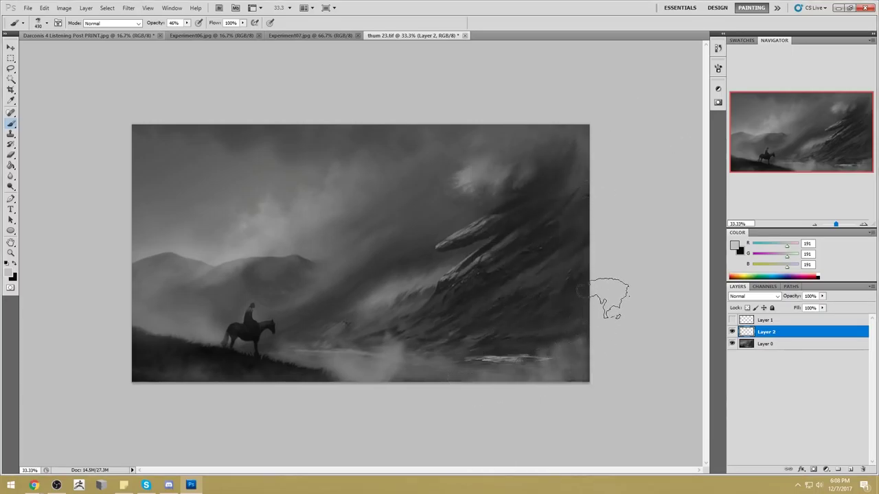
key(bracketright)
key(bracketright)
key(bracketright)
key(bracketright)
click(532, 353)
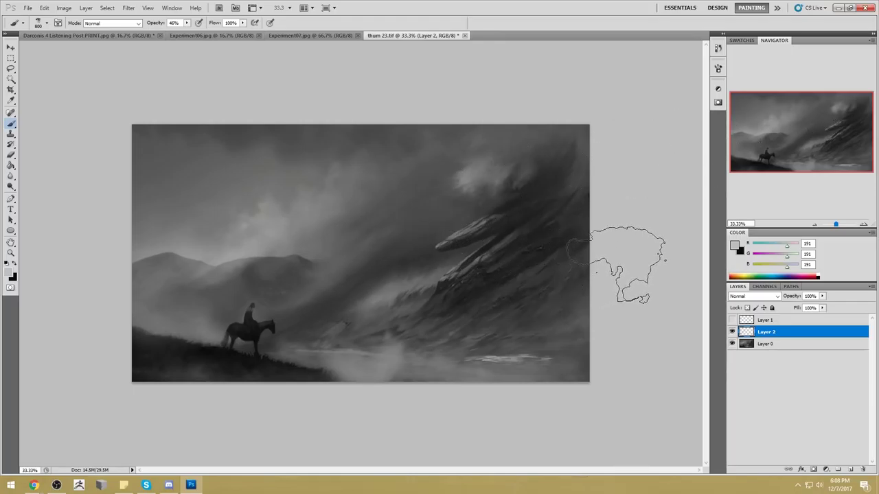
- Switch to the Smudge Tool and raise its tip size to 70
drag(11, 176, 37, 194)
key(bracketright)
key(bracketright)
key(bracketright)
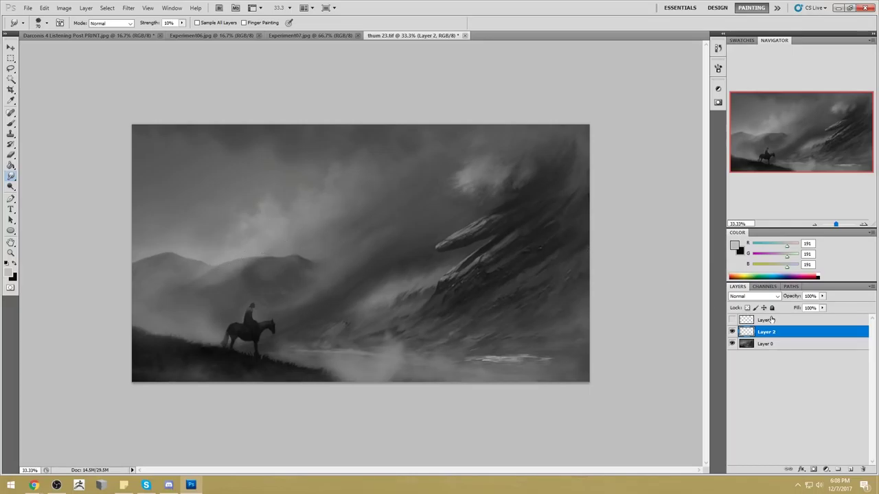
right_click(781, 336)
- Merge Layer 2 down into Layer 0 and return to the Brush tool
click(800, 306)
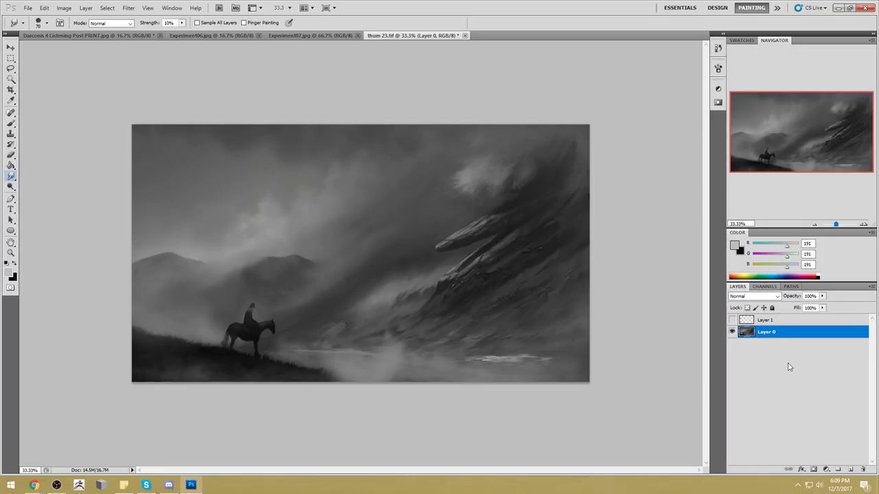
key(b)
right_click(364, 160)
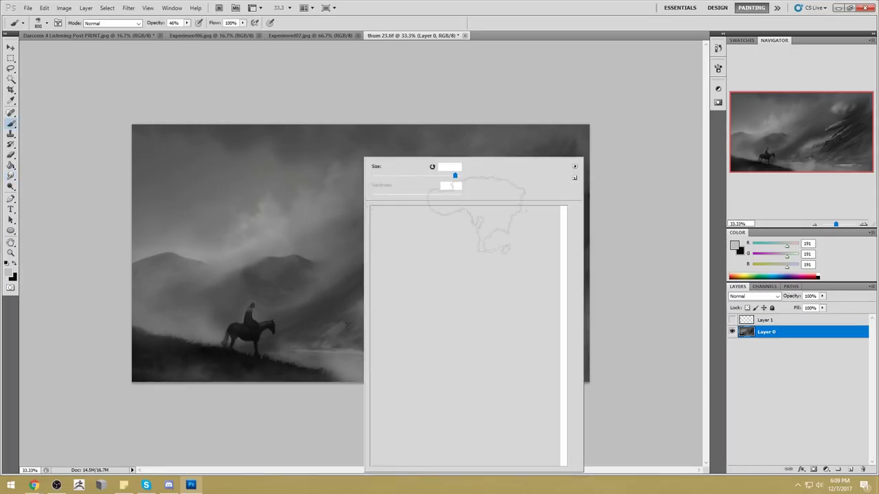
- Smudge the mist around the rock ledge with an enlarged soft tip
scroll(564, 397, down, 1)
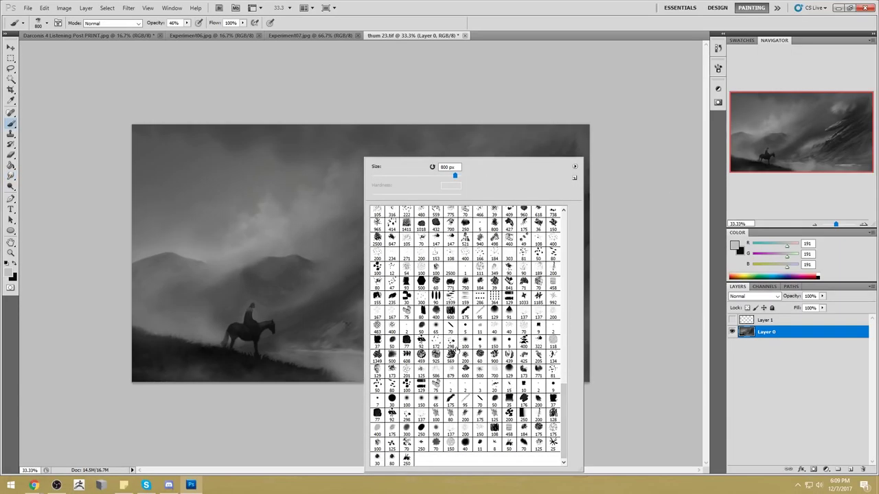
click(413, 403)
click(644, 328)
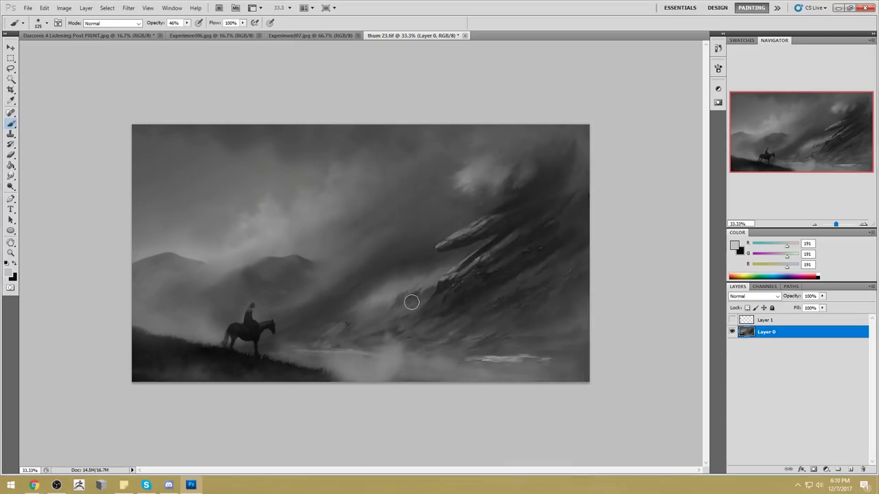
key(bracketright)
key(bracketright)
key(bracketright)
click(11, 176)
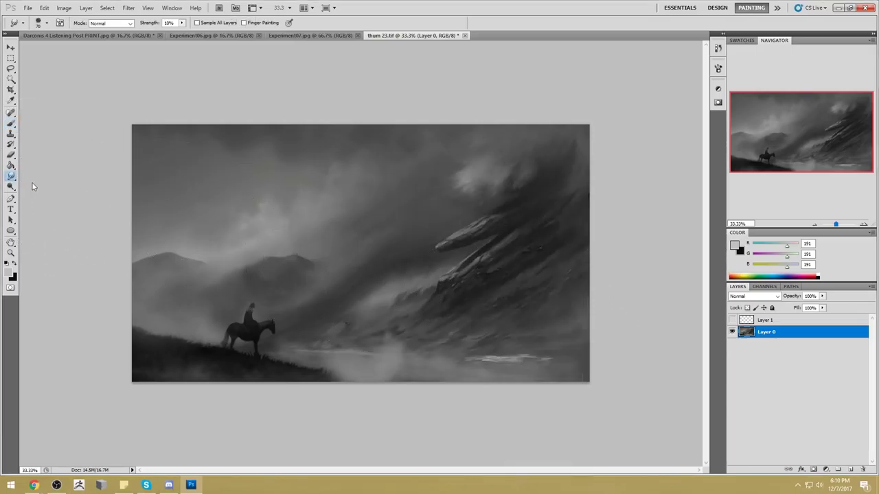
mouse_move(369, 264)
mouse_down()
mouse_move(361, 284)
mouse_move(366, 251)
mouse_move(370, 278)
mouse_up()
- Lighten the mist by the ledge and cliff with an 800 px Lighten-mode brush, then add a layer
key(b)
alt+click(392, 291)
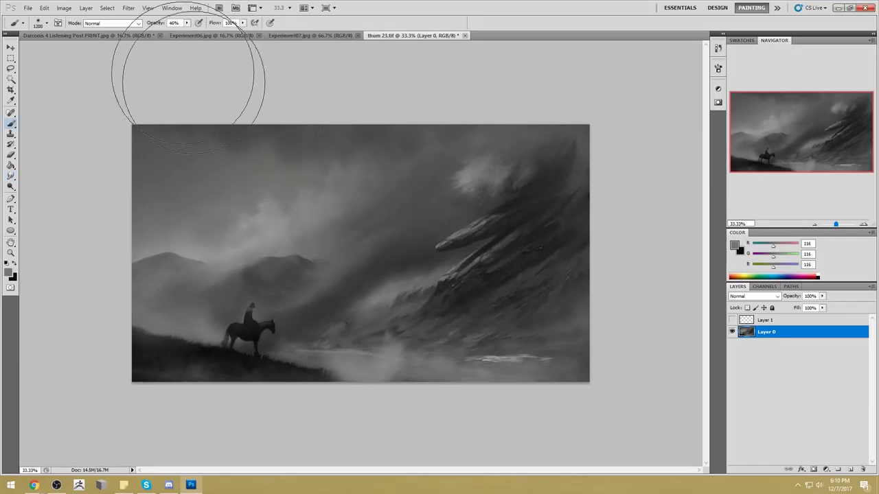
click(113, 23)
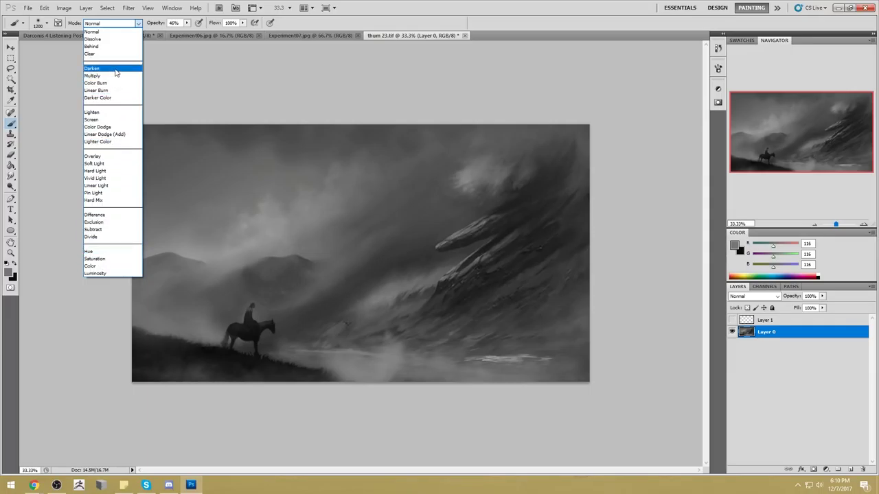
click(106, 113)
key(bracketleft)
key(bracketleft)
key(bracketleft)
key(bracketleft)
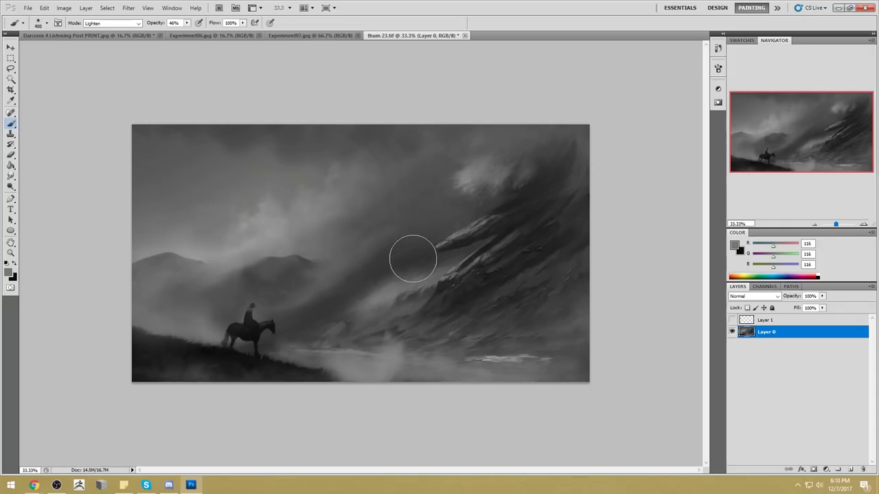
alt+click(398, 285)
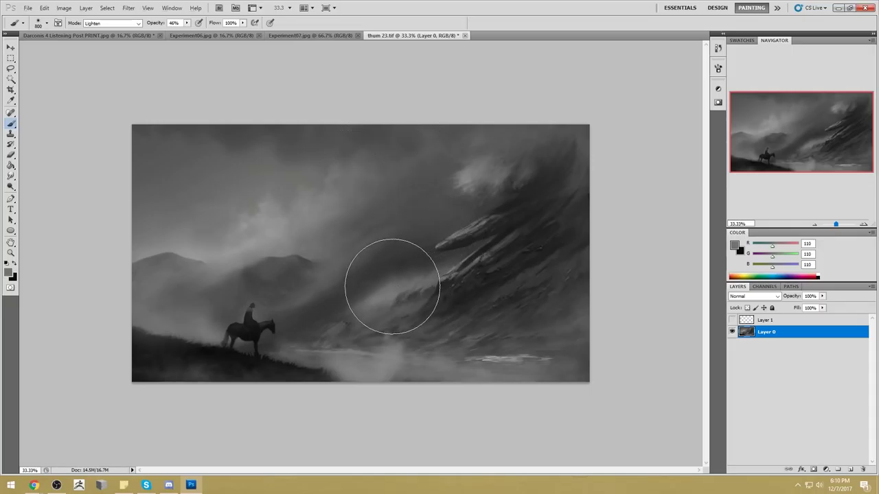
drag(430, 239, 397, 270)
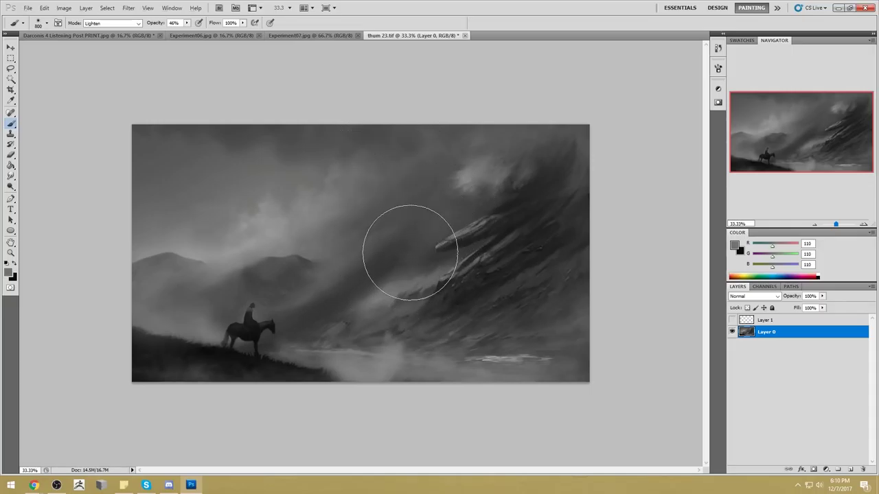
mouse_move(491, 165)
mouse_down()
mouse_move(444, 256)
mouse_move(393, 276)
mouse_move(478, 200)
mouse_move(388, 278)
mouse_up()
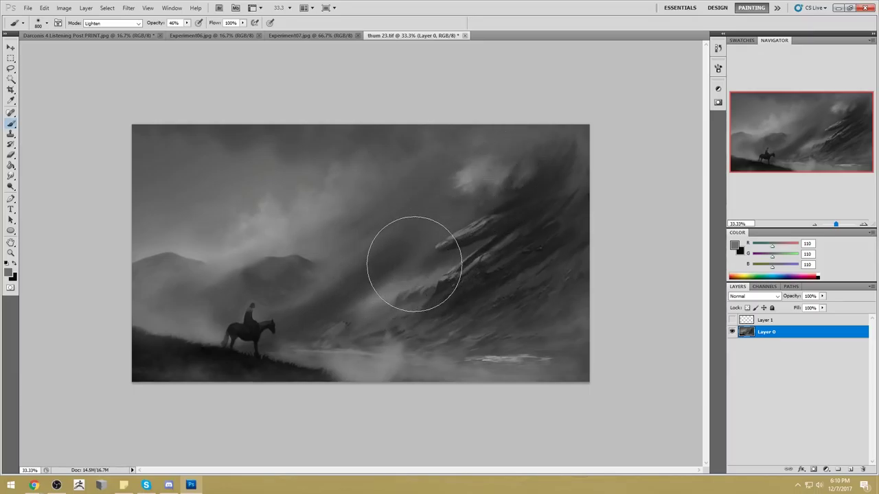
click(849, 470)
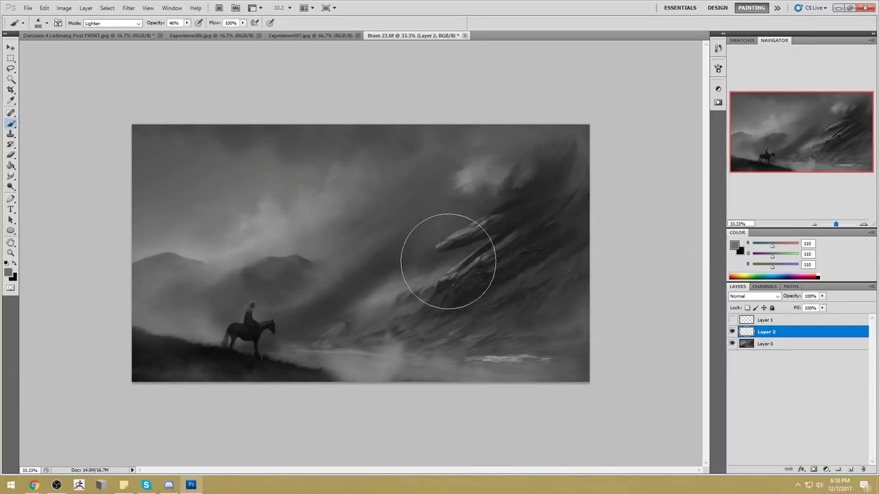
- Paint a light touch on the rock and rework its ridge edge with an 80 px eraser
mouse_move(408, 257)
mouse_down()
mouse_move(428, 256)
mouse_move(515, 172)
mouse_move(404, 274)
mouse_move(510, 172)
mouse_move(472, 178)
mouse_up()
key(e)
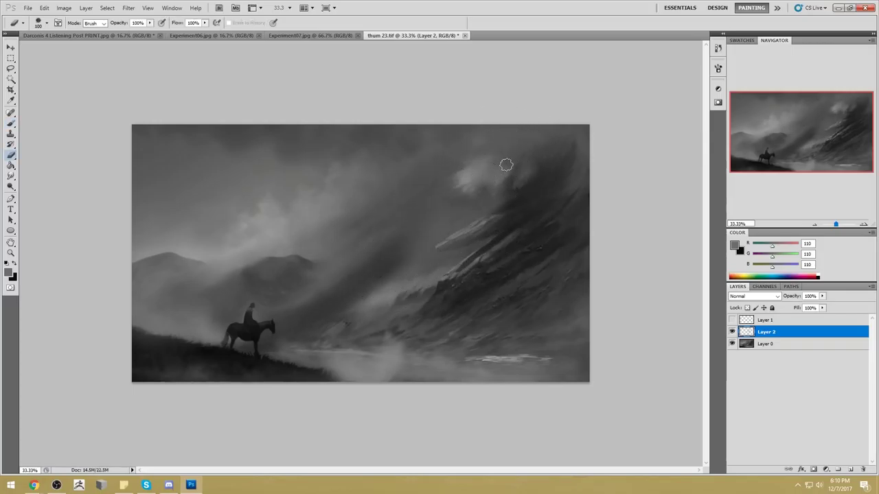
right_click(505, 164)
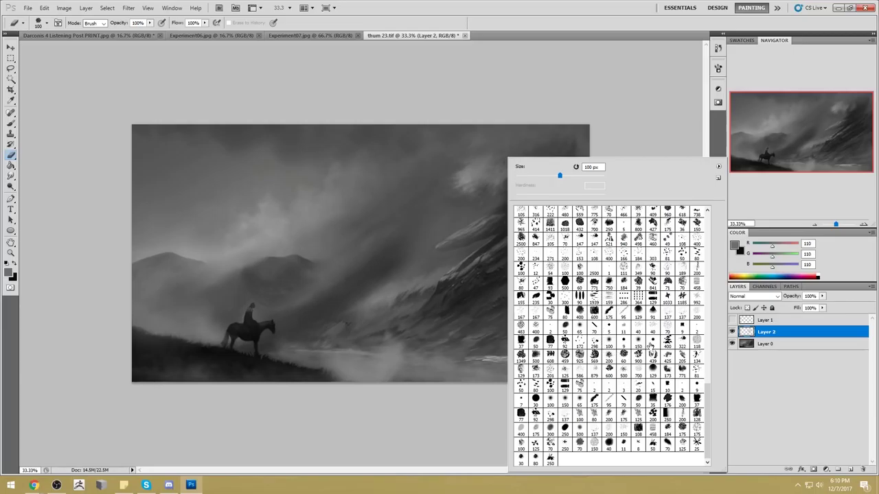
drag(710, 401, 711, 403)
click(620, 121)
key(bracketleft)
key(bracketleft)
mouse_move(500, 225)
mouse_down()
mouse_move(464, 240)
mouse_move(507, 213)
mouse_move(434, 250)
mouse_up()
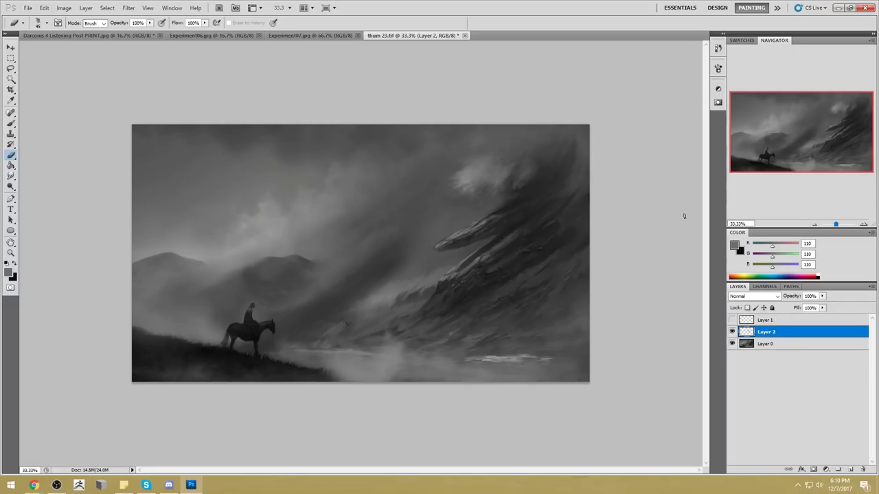
click(732, 332)
click(732, 332)
- Adjust the tip size between 250 and 150 px and switch to the Smudge Tool
key(])
key(])
key(])
key(])
key(])
key(])
key(])
key(])
key(])
key(])
right_click(434, 193)
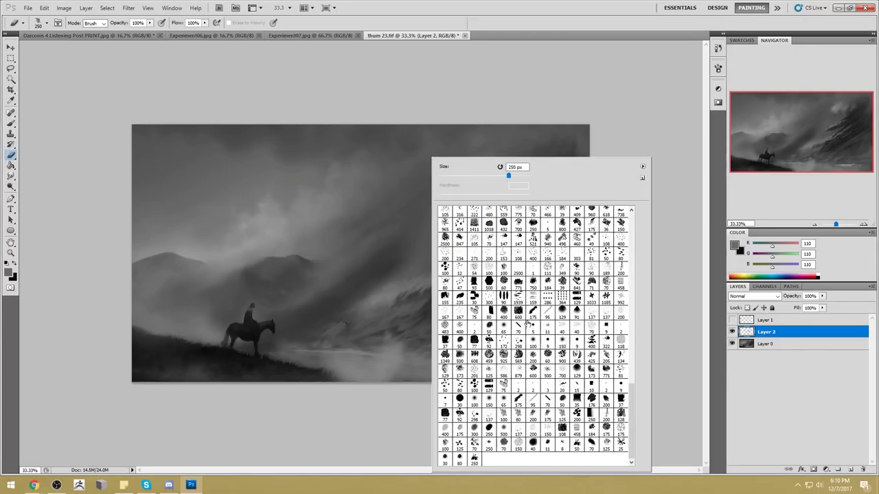
click(575, 142)
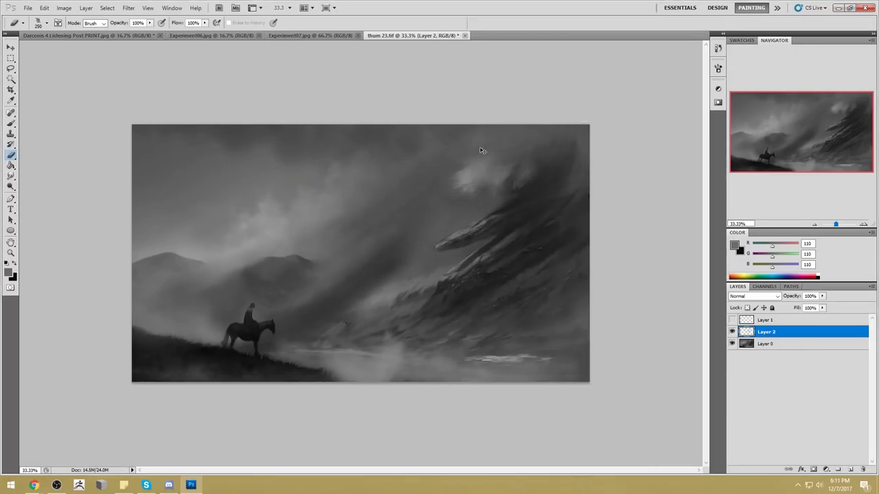
key(bracketleft)
key(bracketleft)
key(bracketleft)
key(bracketright)
key(bracketleft)
click(11, 176)
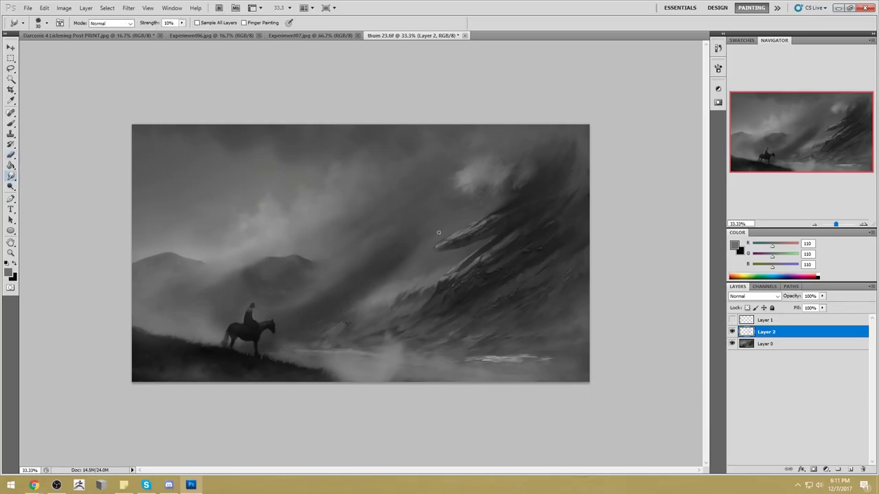
- Load an 80 px brush tip with mist grey 111 sampled from the painting
key(b)
right_click(377, 227)
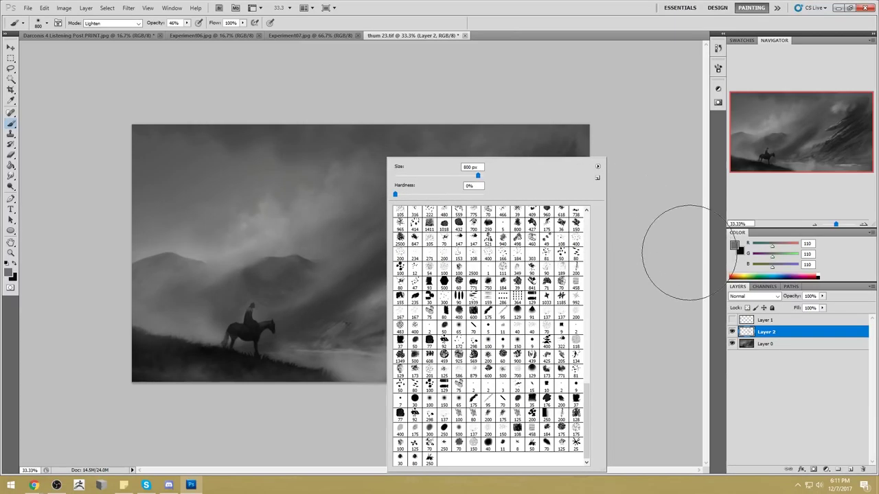
double_click(473, 414)
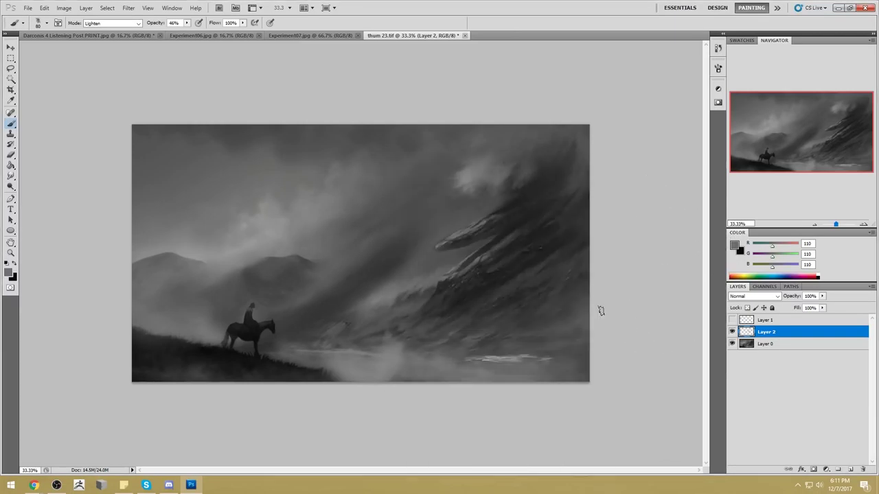
alt+click(379, 284)
key(r)
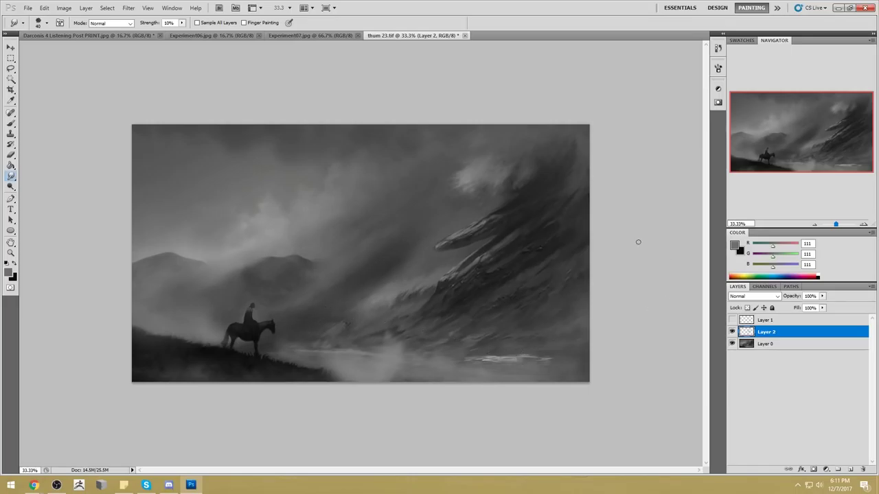
- Darken the rider and lower rocks on Layer 0 with an 800 px Burn tool
click(11, 186)
click(39, 195)
drag(11, 186, 42, 196)
key(bracketright)
key(bracketright)
key(bracketright)
key(bracketright)
key(bracketright)
key(bracketright)
key(bracketright)
key(bracketright)
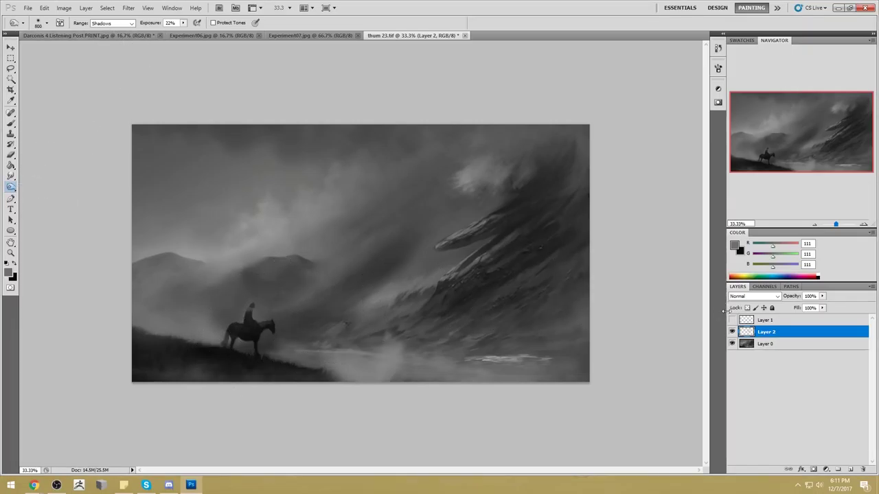
click(765, 343)
mouse_move(278, 320)
mouse_down()
mouse_move(235, 337)
mouse_move(421, 286)
mouse_move(322, 337)
mouse_move(285, 318)
mouse_up()
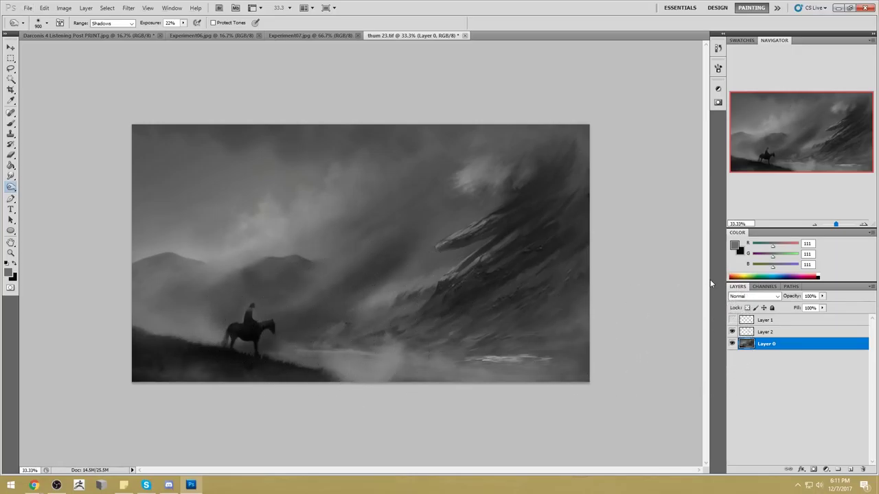
- Merge Layer 2 down into Layer 0 and add a new empty layer
click(765, 331)
click(732, 332)
click(731, 331)
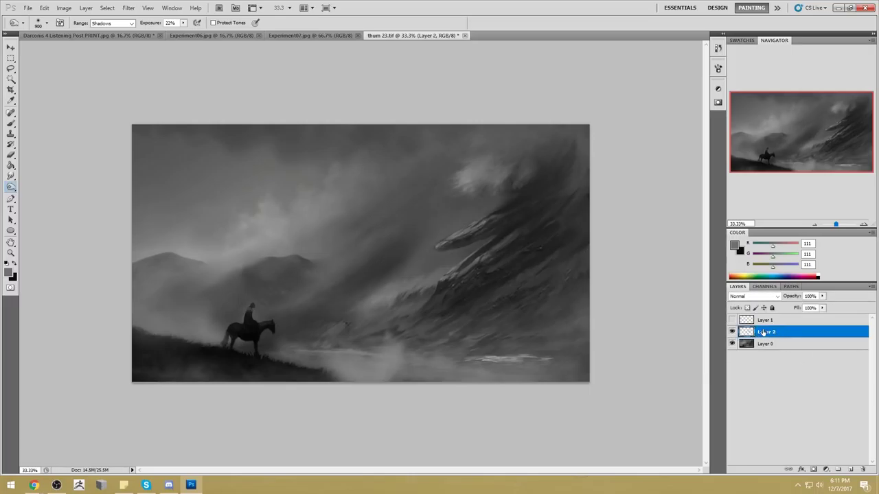
right_click(777, 335)
click(810, 310)
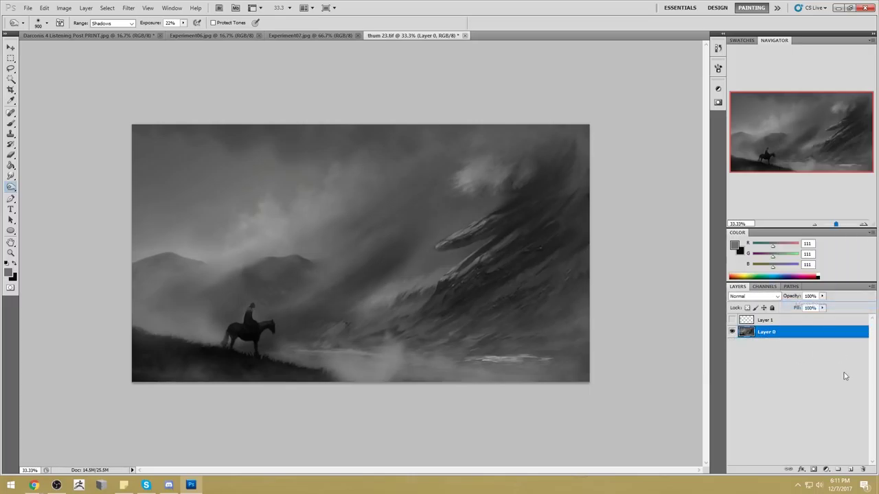
click(849, 468)
- Set the brush to the 771 tip at 175 px, 30% opacity, Normal mode, dark grey 31
key(b)
right_click(435, 333)
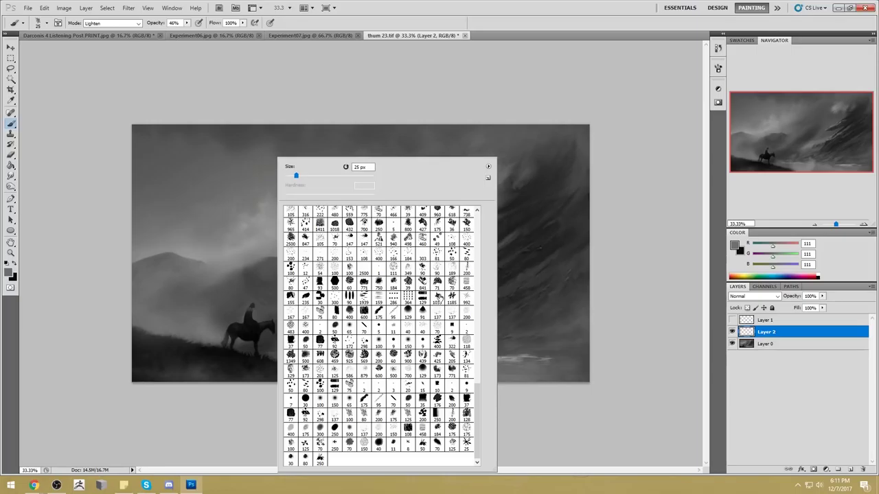
click(452, 371)
key(Return)
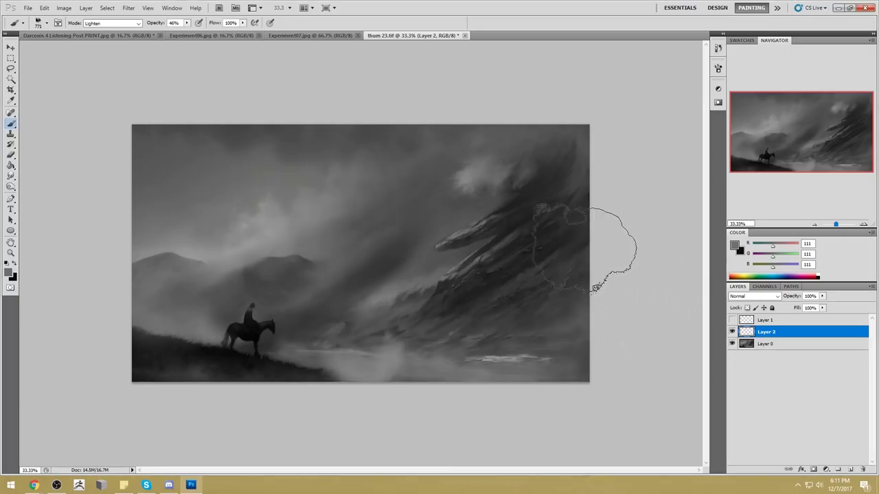
alt+click(551, 245)
key(bracketleft)
key(bracketleft)
key(bracketleft)
key(bracketleft)
key(bracketleft)
key(bracketleft)
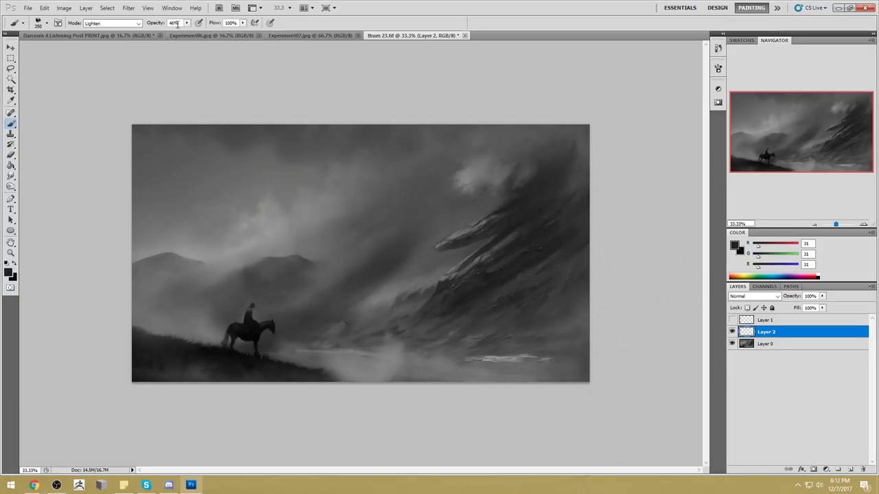
key(3)
click(109, 23)
click(103, 28)
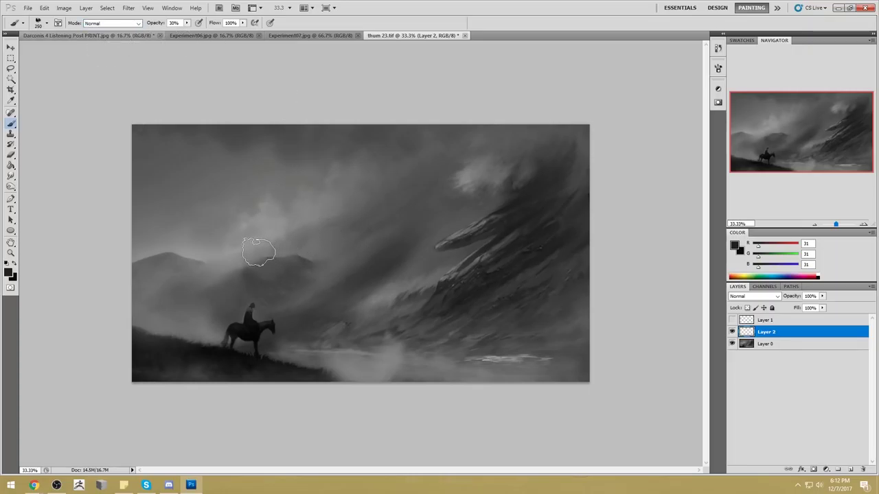
key(bracketleft)
key(bracketleft)
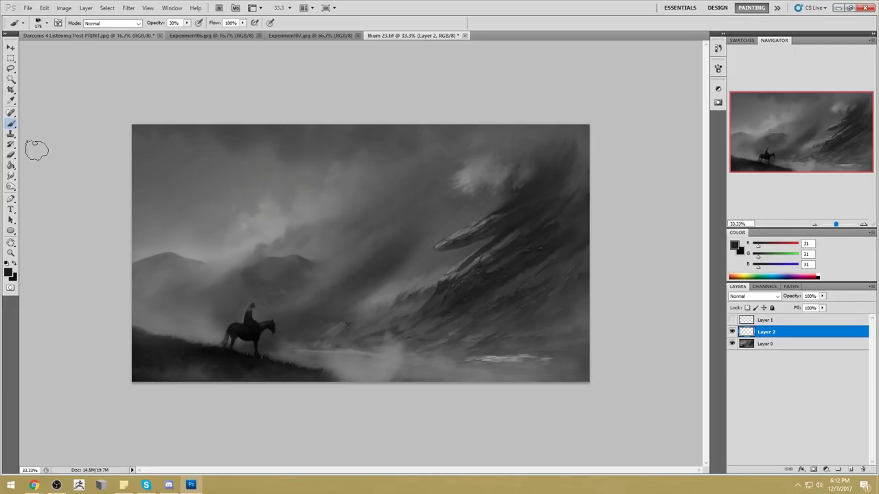
- Smudge the misty sky above the distant mountains
right_click(11, 177)
click(55, 191)
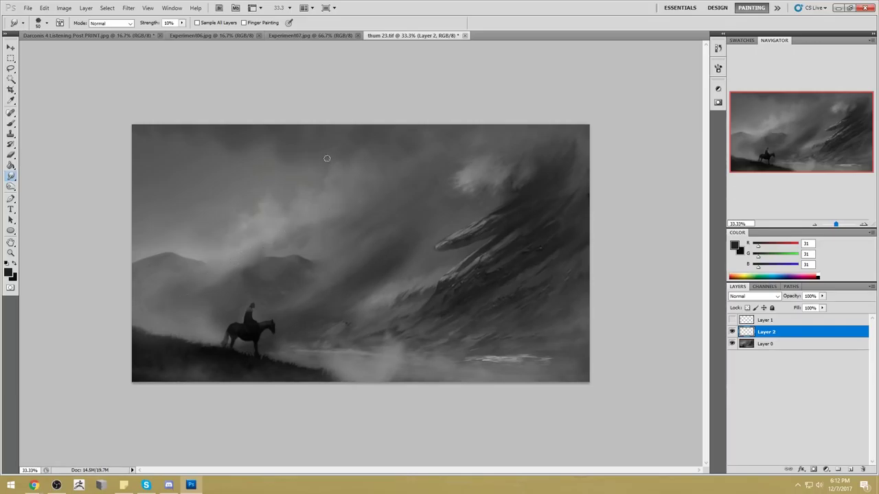
key(l)
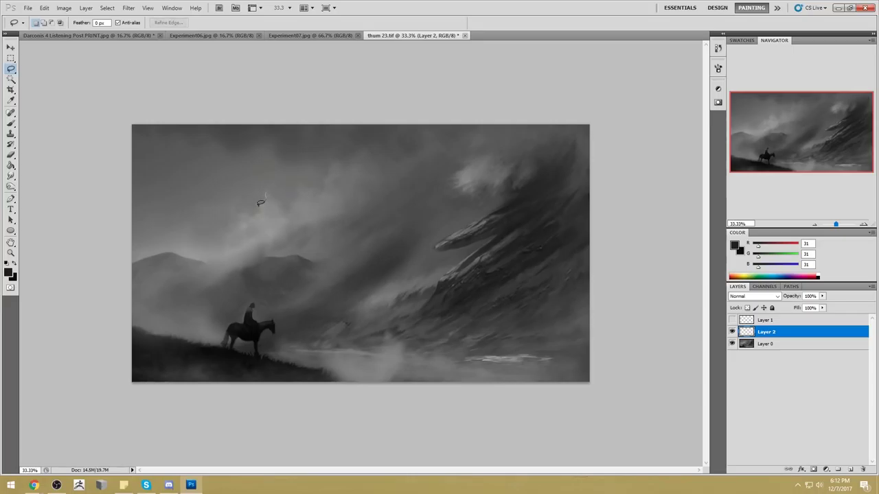
- Lasso three small upper-left sky patches, merge Layer 2 down, and dodge them to white
mouse_move(269, 189)
mouse_down()
mouse_move(295, 179)
mouse_move(300, 191)
mouse_up()
mouse_move(334, 164)
mouse_down()
mouse_move(334, 177)
mouse_move(335, 157)
mouse_up()
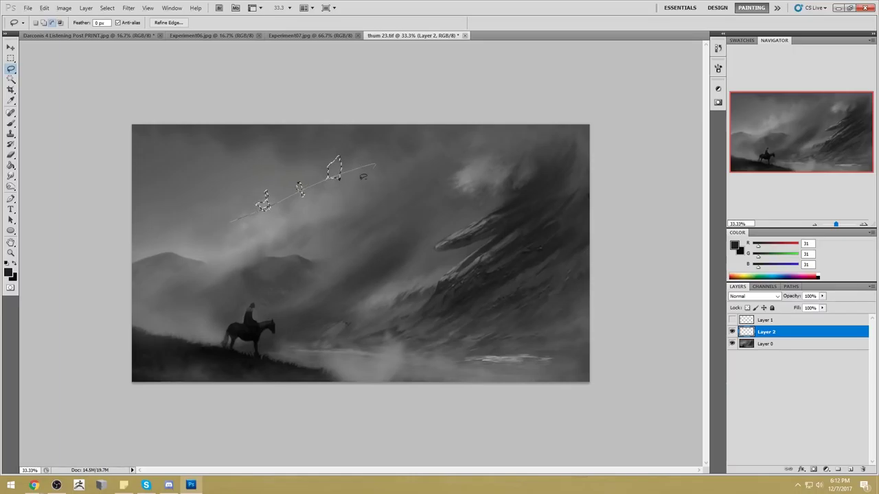
drag(11, 187, 43, 192)
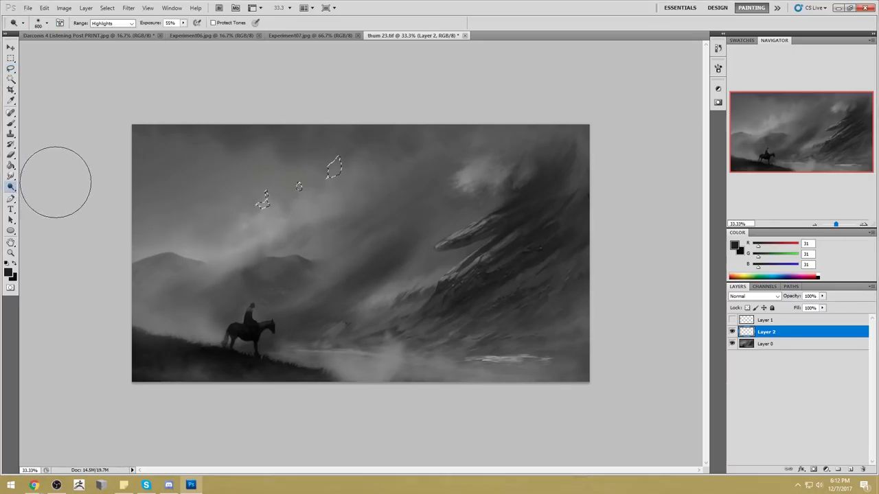
key(ctrl+h)
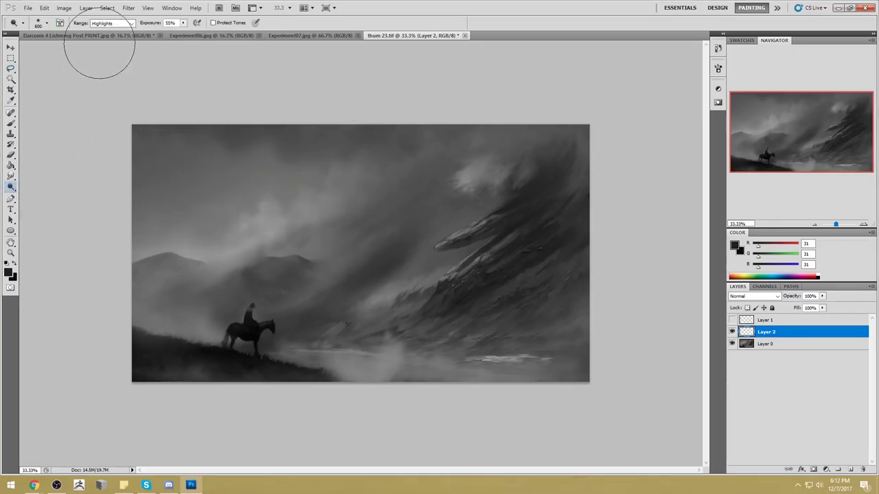
right_click(764, 333)
click(773, 326)
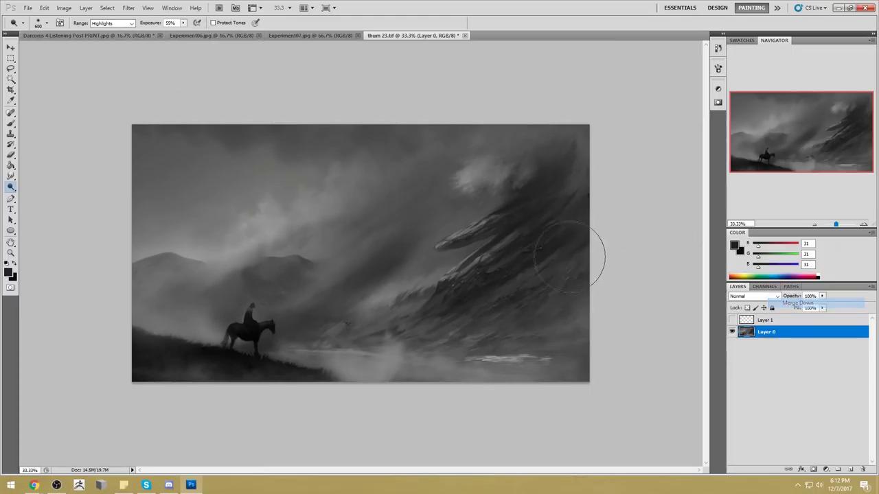
drag(333, 167, 334, 186)
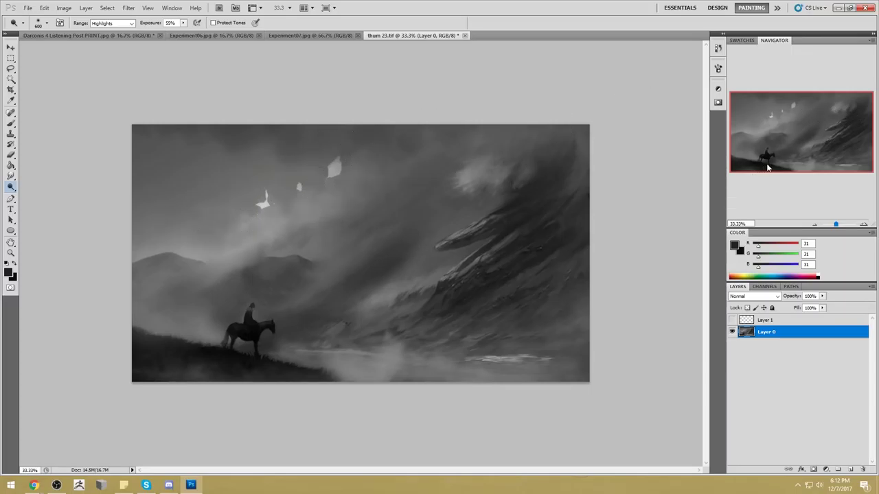
- Lasso an area along the left hill slope and sample a light grey paint colour
key(l)
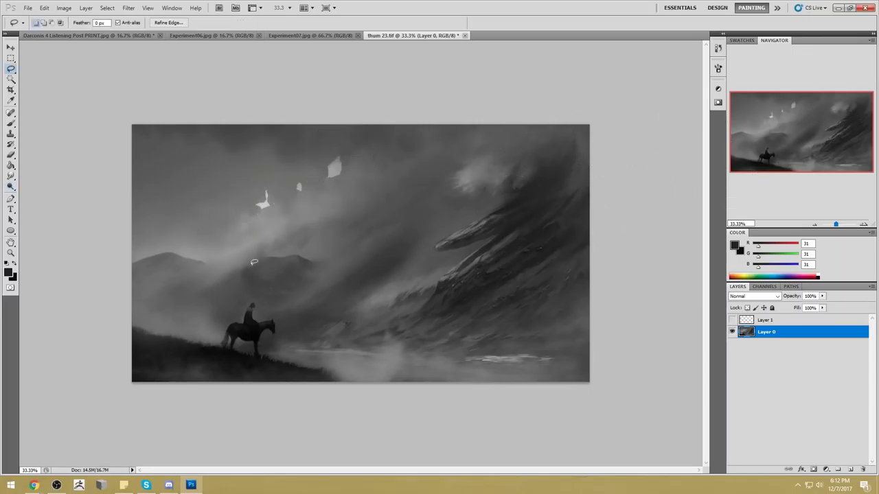
mouse_move(150, 262)
mouse_down()
mouse_move(138, 306)
mouse_move(103, 300)
mouse_move(127, 251)
mouse_up()
key(b)
alt+click(189, 253)
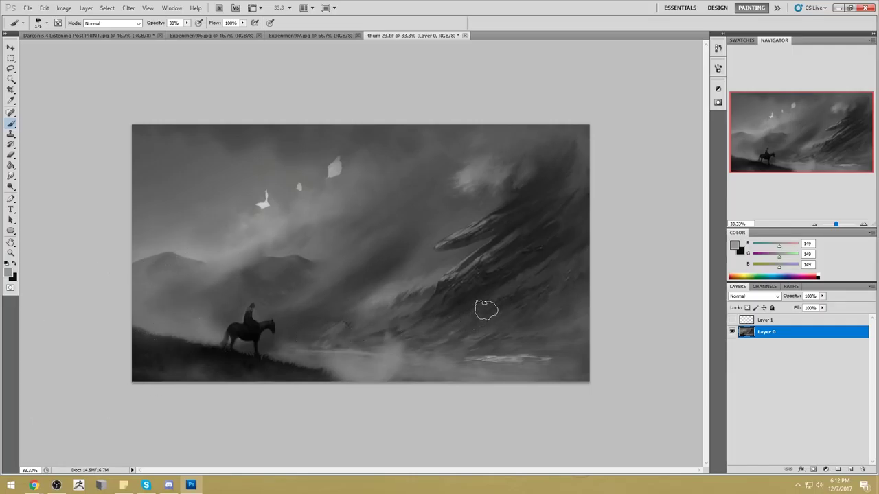
- Smudge the white sky shapes into soft hazy glows, then select the whole canvas
key(r)
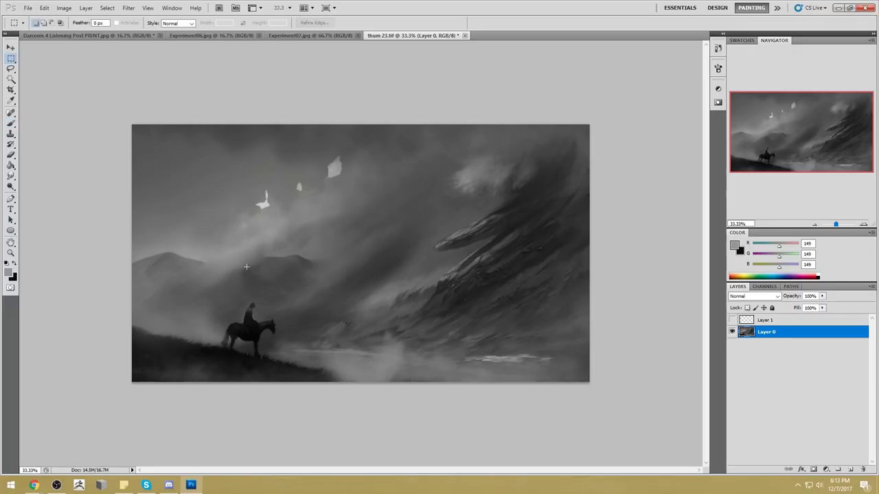
right_click(11, 176)
click(40, 192)
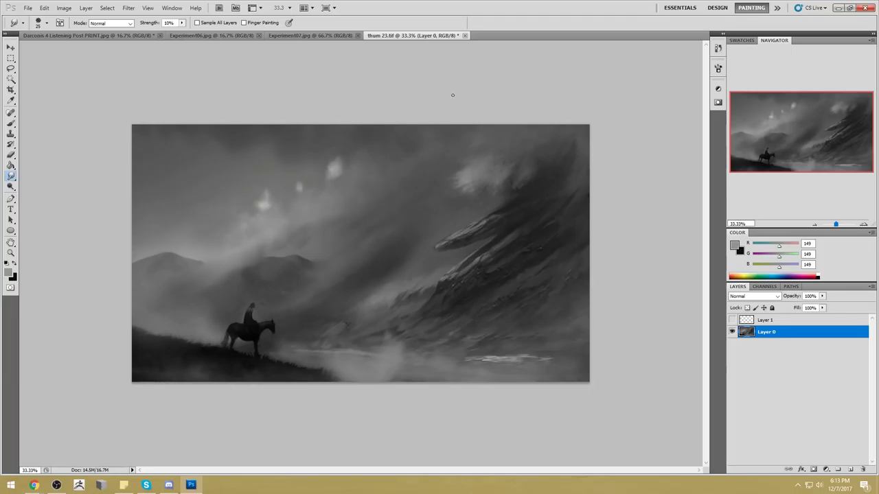
key(ctrl+a)
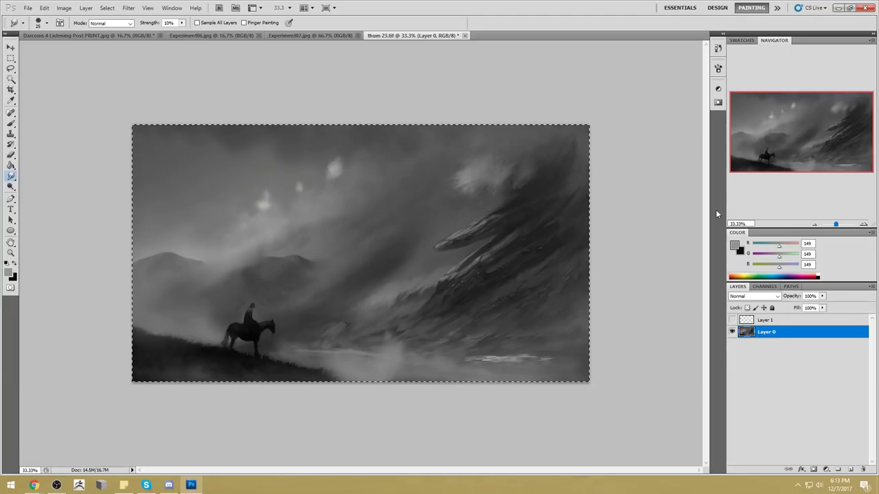
key(b)
right_click(490, 191)
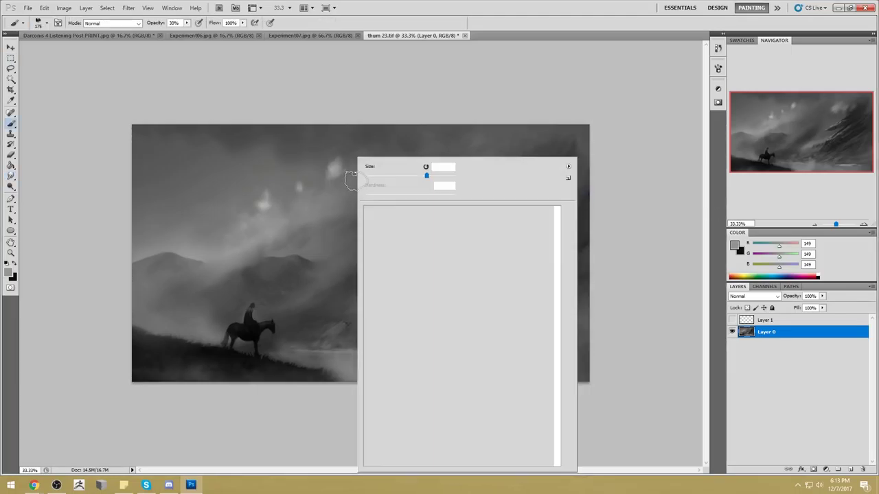
- Choose a cloud-shaped brush preset at 90 px and raise its opacity to 83%
drag(562, 406, 565, 339)
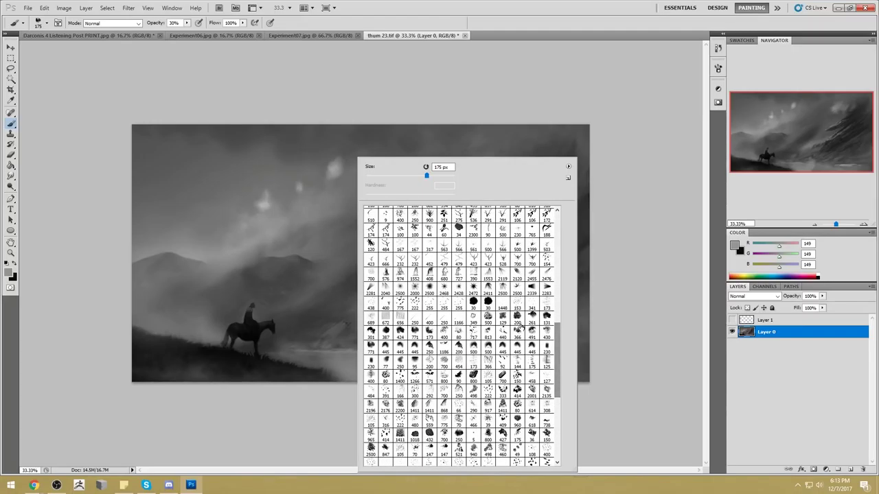
click(414, 332)
click(630, 278)
key(bracketleft)
key(bracketleft)
key(bracketleft)
key(bracketleft)
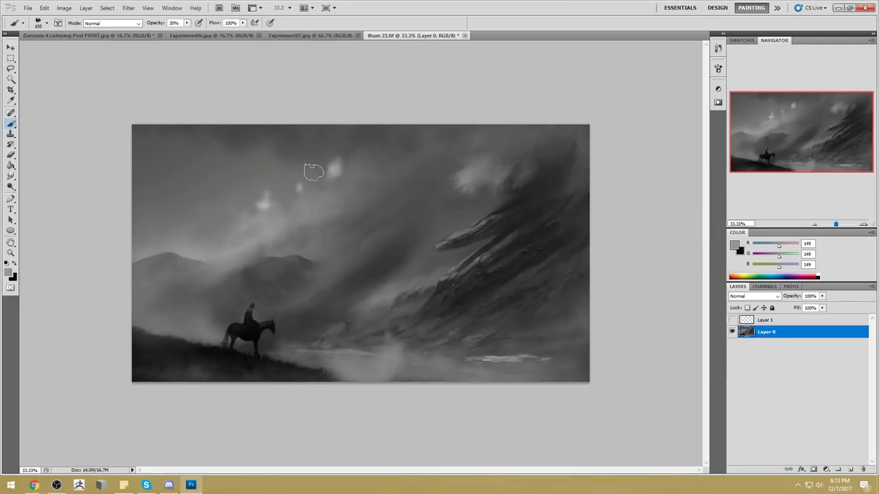
click(186, 23)
drag(183, 33, 199, 33)
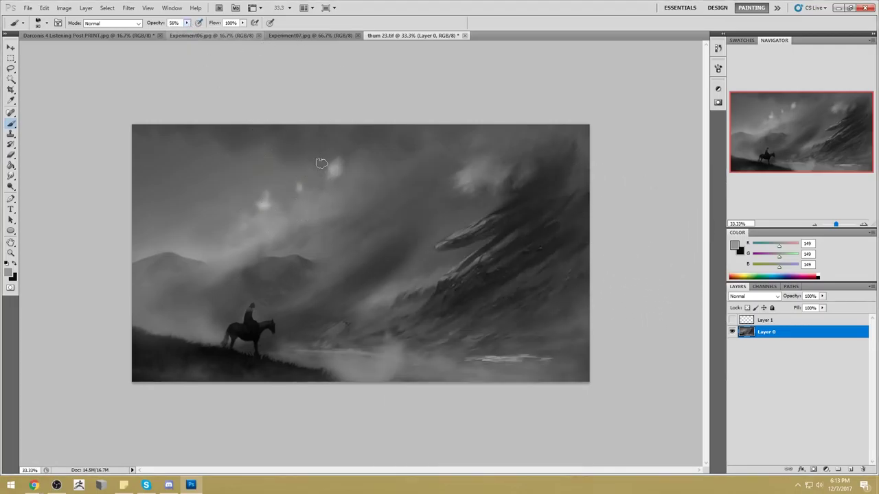
alt+click(349, 161)
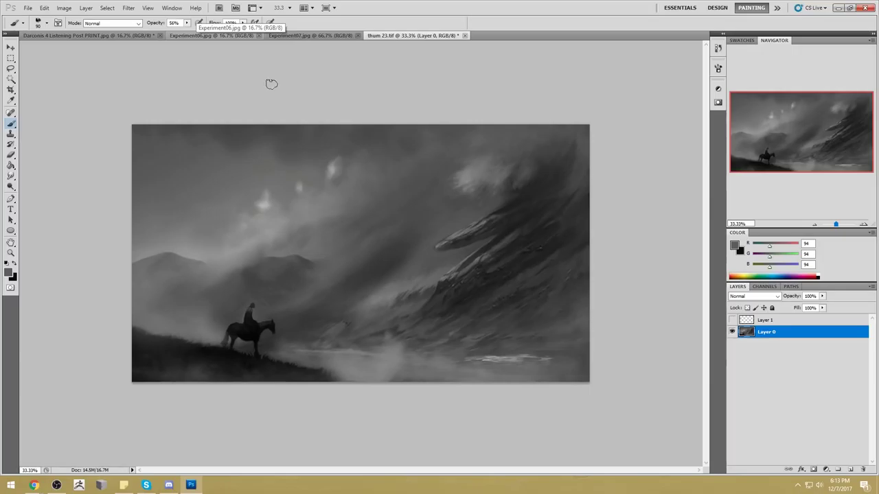
click(186, 23)
drag(184, 33, 199, 33)
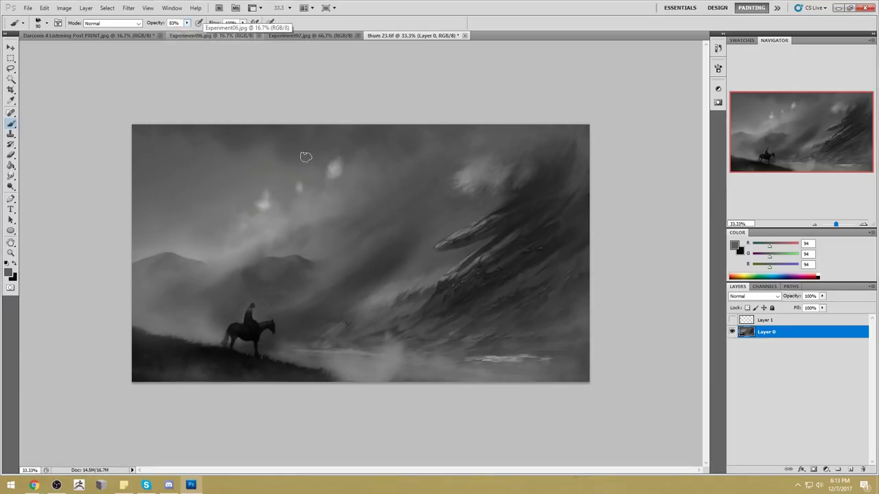
- Paint grey cloud texture in the upper sky with sampled light and dark greys, then view History
alt+click(352, 166)
alt+click(331, 157)
alt+click(322, 169)
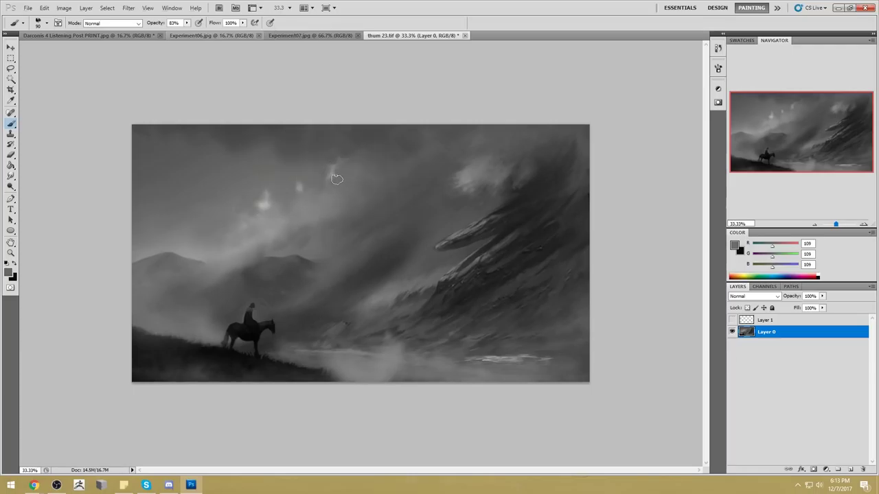
alt+click(306, 186)
alt+click(305, 185)
key(ctrl+a)
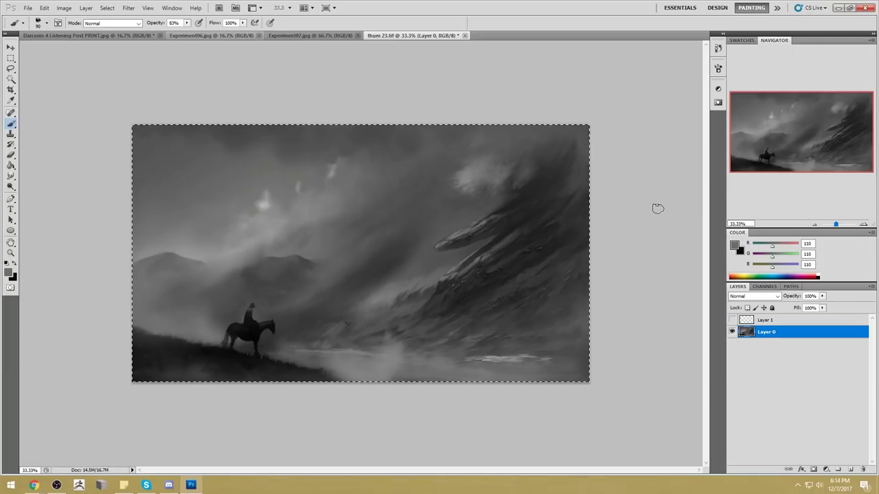
click(718, 49)
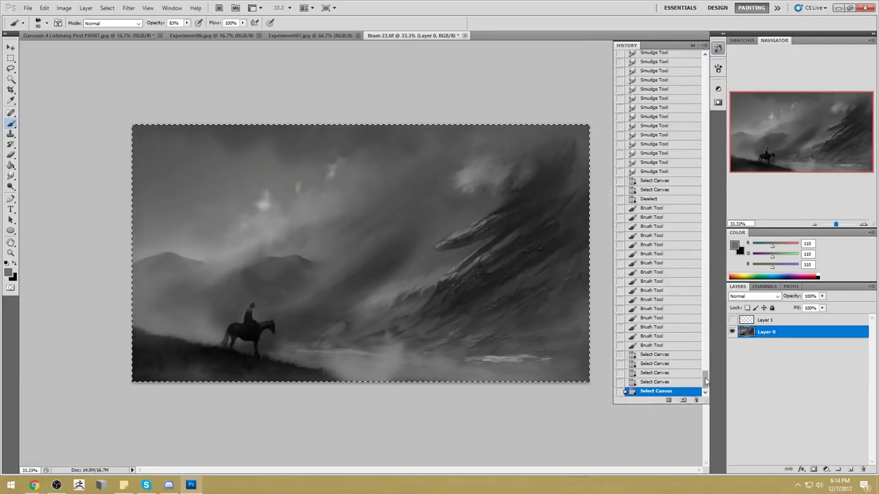
- Step back through the History list to the state just after Merge Down
scroll(662, 307, up, 4)
click(661, 306)
click(653, 250)
click(652, 187)
click(652, 141)
key(ctrl+alt+z)
key(ctrl+alt+z)
key(ctrl+alt+z)
key(ctrl+alt+z)
key(ctrl+alt+z)
key(ctrl+alt+z)
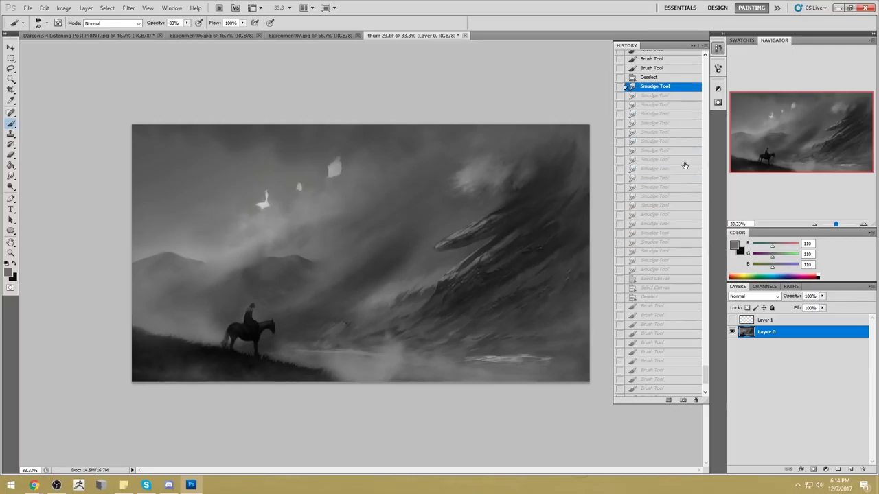
drag(705, 376, 705, 361)
click(660, 319)
click(649, 281)
click(649, 264)
click(649, 236)
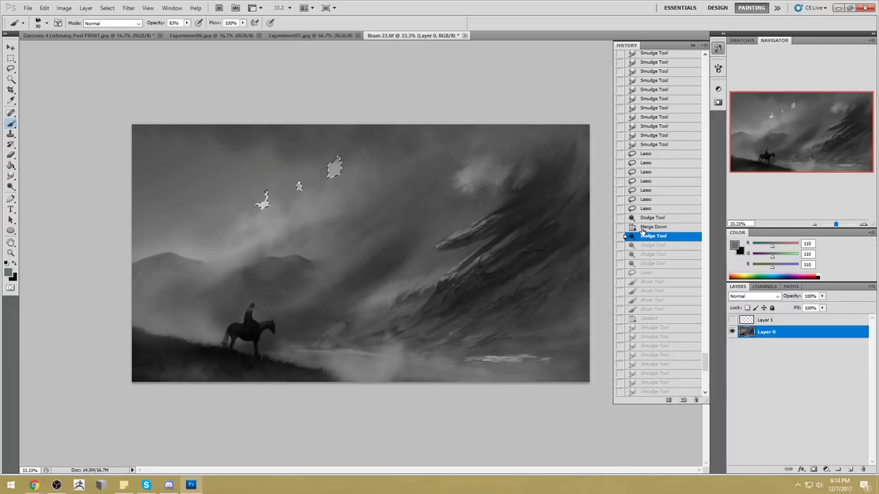
click(644, 225)
- Paste the later cloudy painting in place as Layer 2 and choose the Eraser
key(ctrl+shift+v)
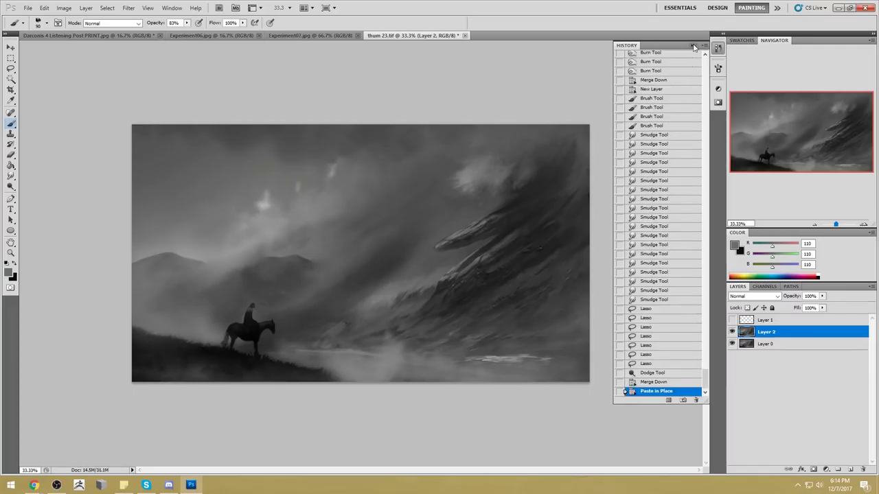
click(693, 46)
key(e)
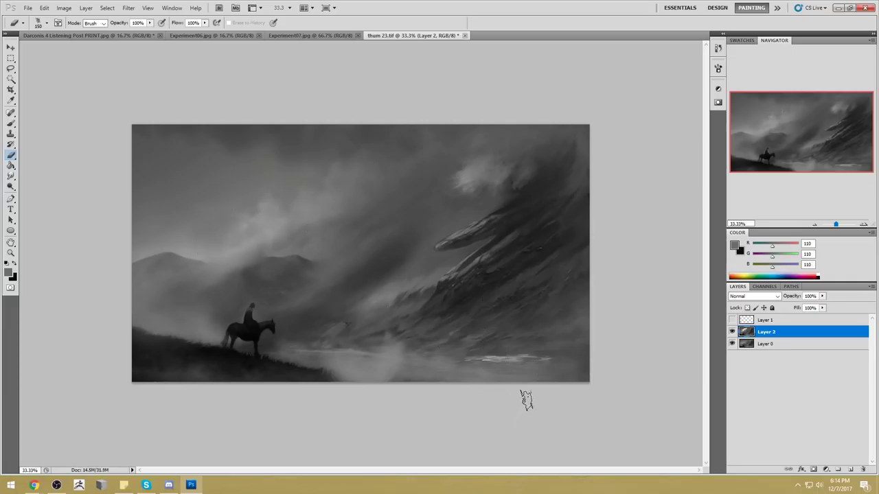
- Merge Layer 2 down into Layer 0 and switch to the Brush
right_click(776, 340)
click(789, 317)
key(b)
right_click(629, 318)
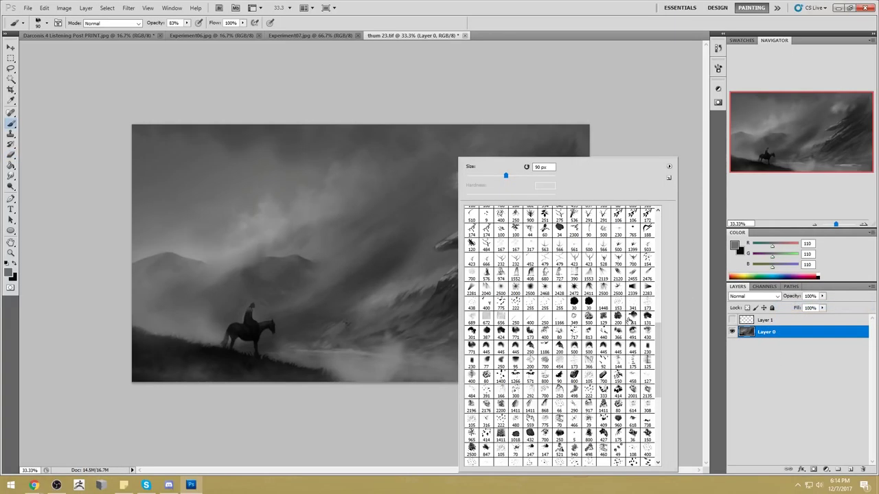
drag(661, 359, 671, 439)
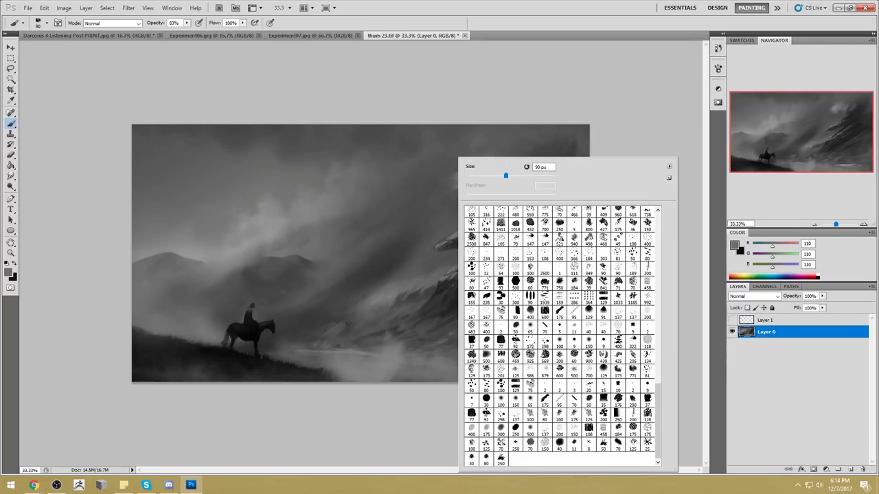
key(Escape)
- Set the brush from the 100 px preset up to 400 px at 47% opacity, sampling mid grey
right_click(532, 241)
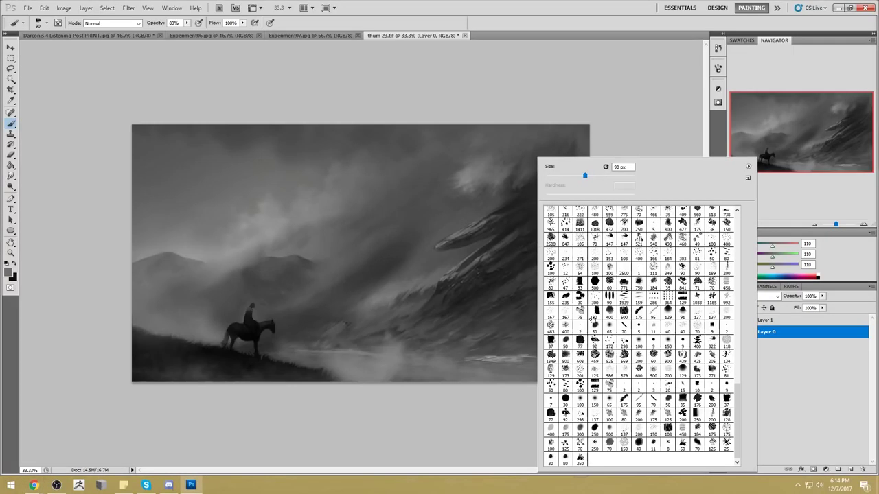
click(587, 405)
key(Return)
key(bracketright)
key(bracketright)
key(bracketright)
key(bracketright)
key(bracketright)
key(bracketright)
key(4)
key(7)
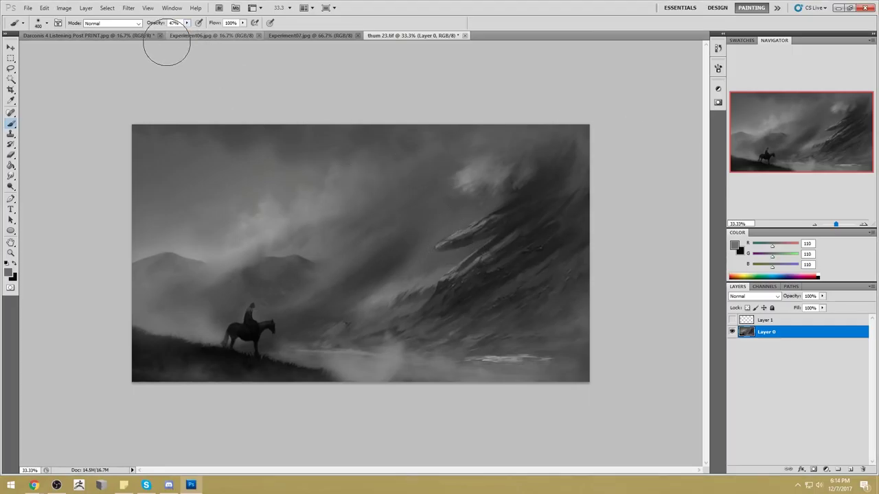
alt+click(474, 261)
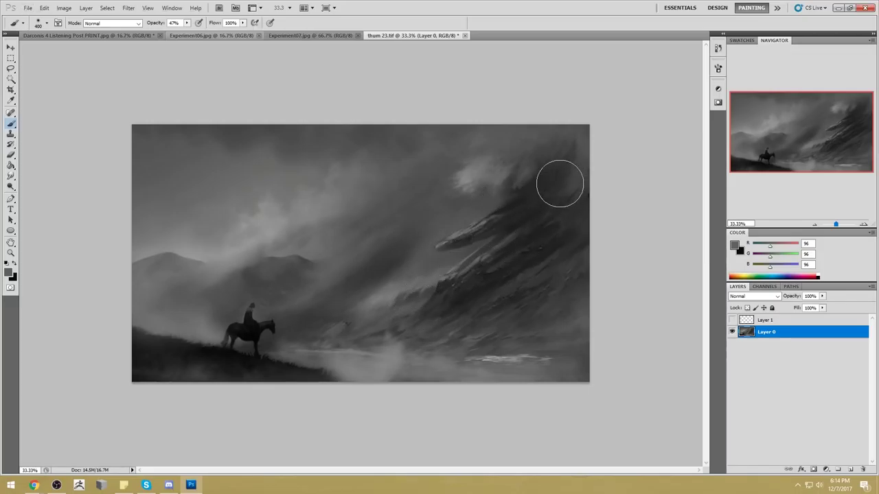
- Choose the Smudge tool with a smaller brush preset, then bring the web browser forward
click(11, 177)
drag(12, 178, 47, 189)
right_click(382, 198)
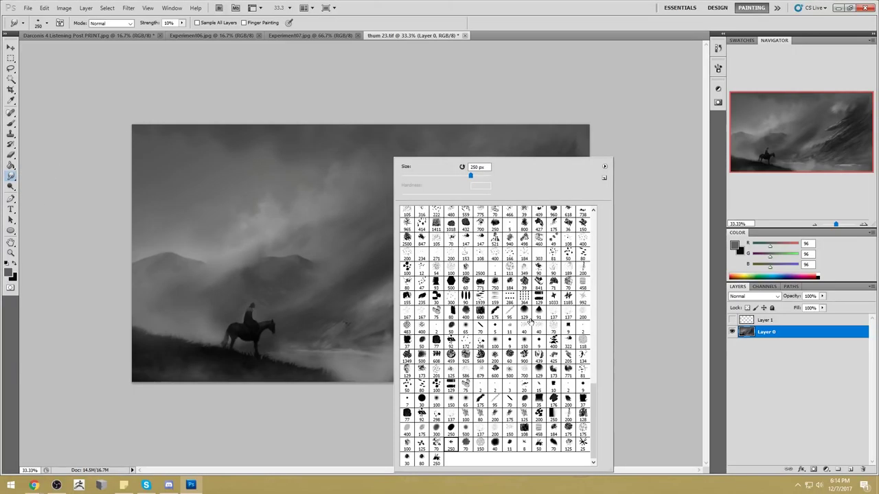
click(471, 446)
click(663, 316)
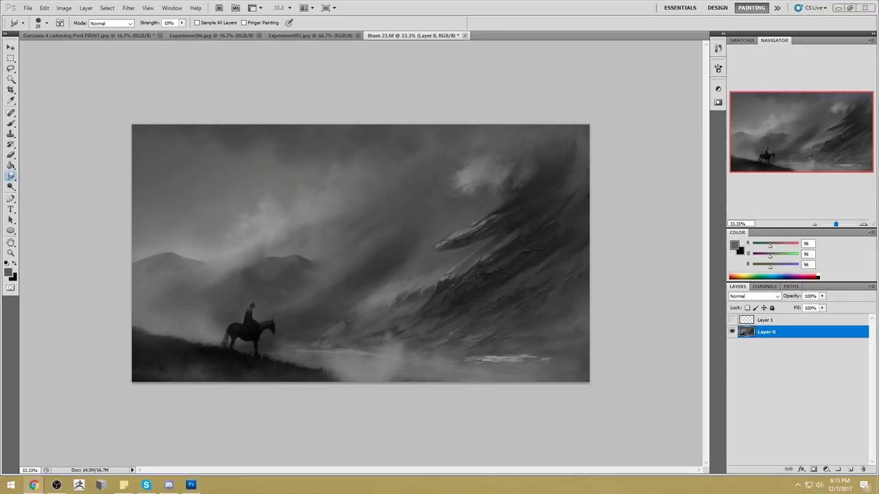
click(33, 485)
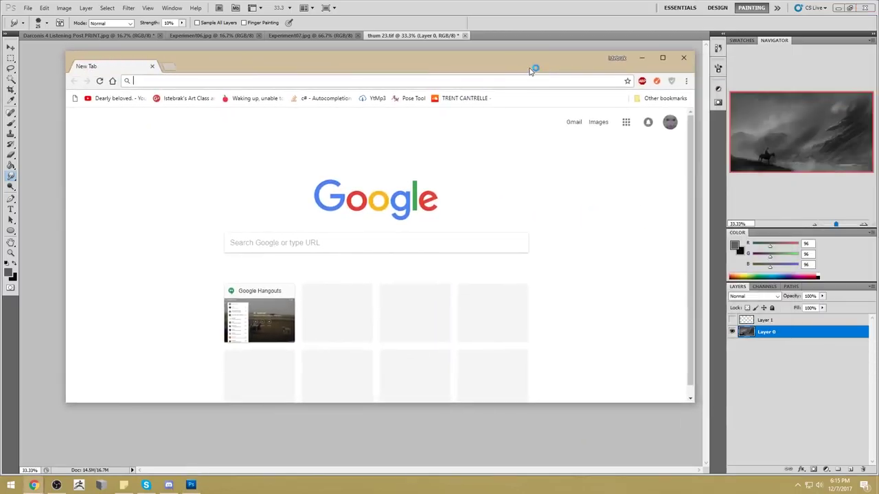
text(rocks in sunligh)
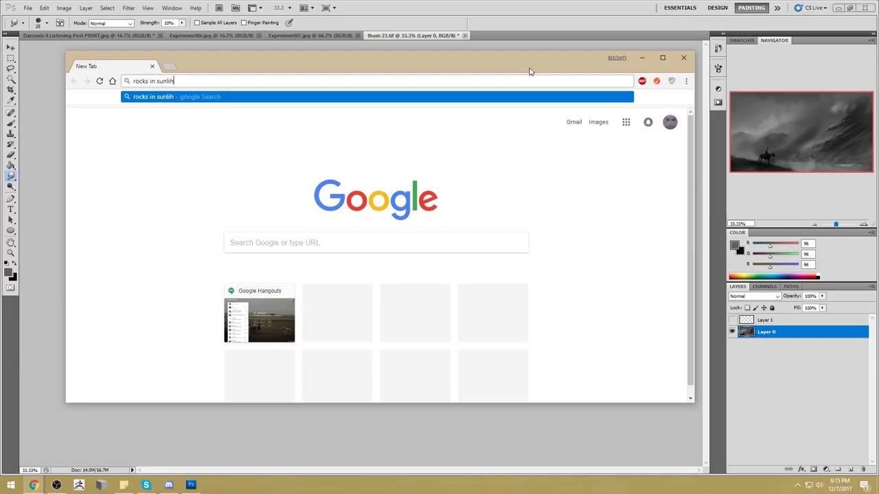
text(t)
key(Return)
click(174, 136)
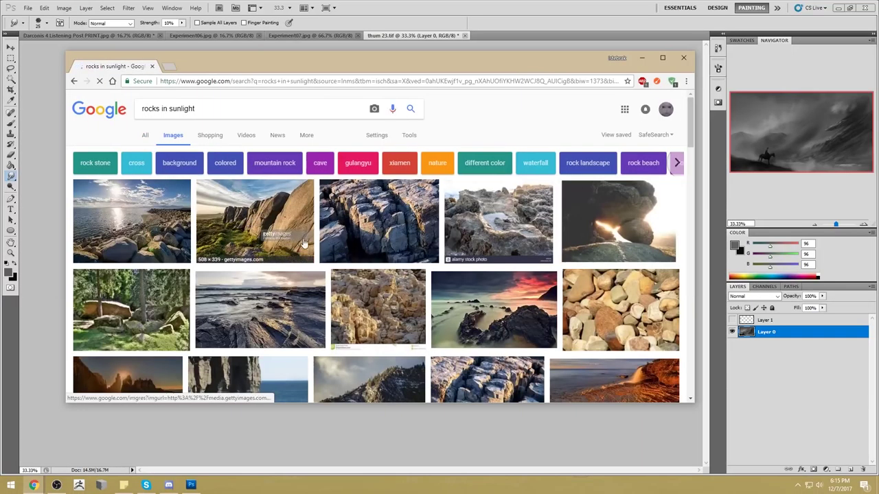
click(300, 214)
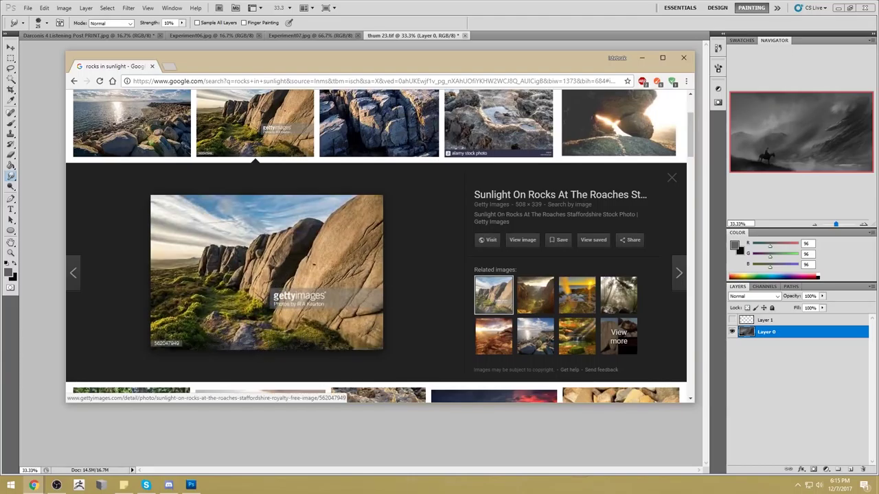
scroll(378, 240, up, 3)
click(618, 206)
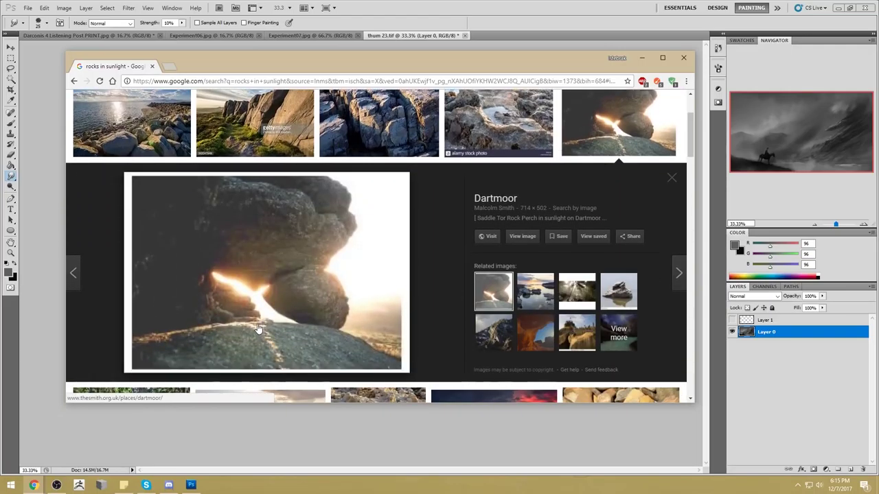
scroll(414, 243, up, 1)
click(350, 182)
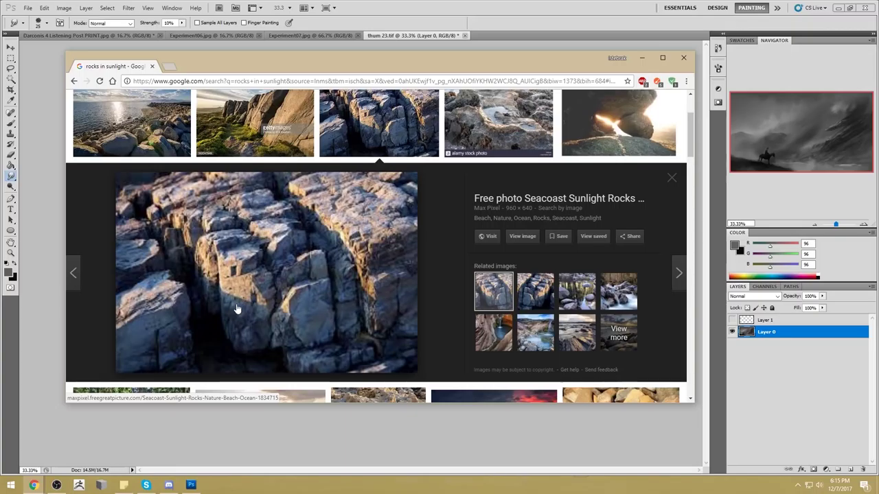
click(527, 4)
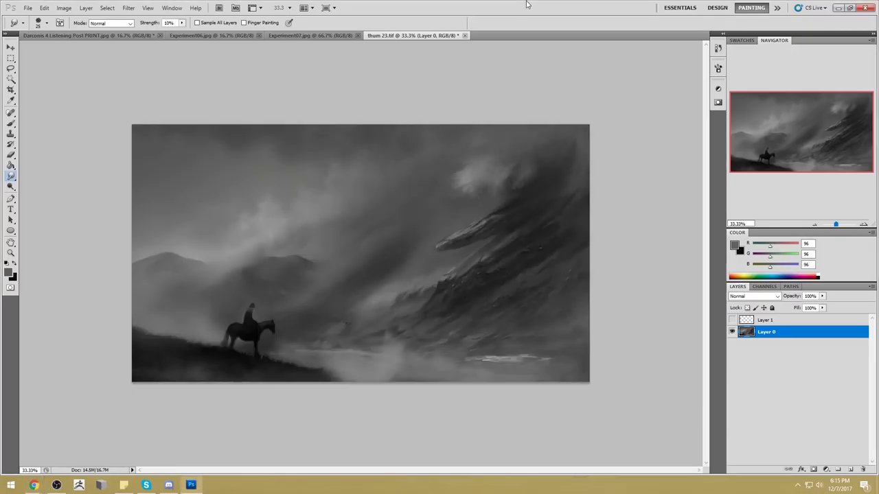
- Make a brief lasso selection along the rock ledge, then drop it and return to the Brush
key(l)
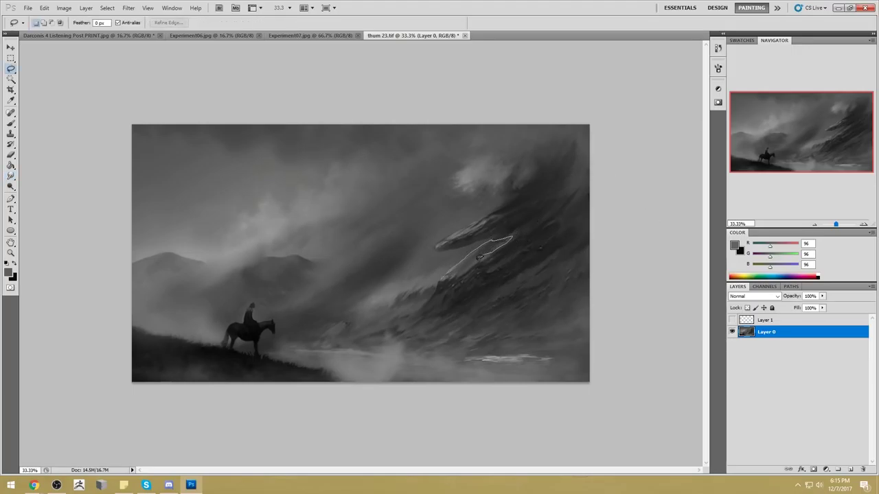
drag(451, 273, 442, 277)
key(b)
key(ctrl+h)
- Sample light greys and paint light strokes along the overhanging ledge's ridge
alt+click(337, 244)
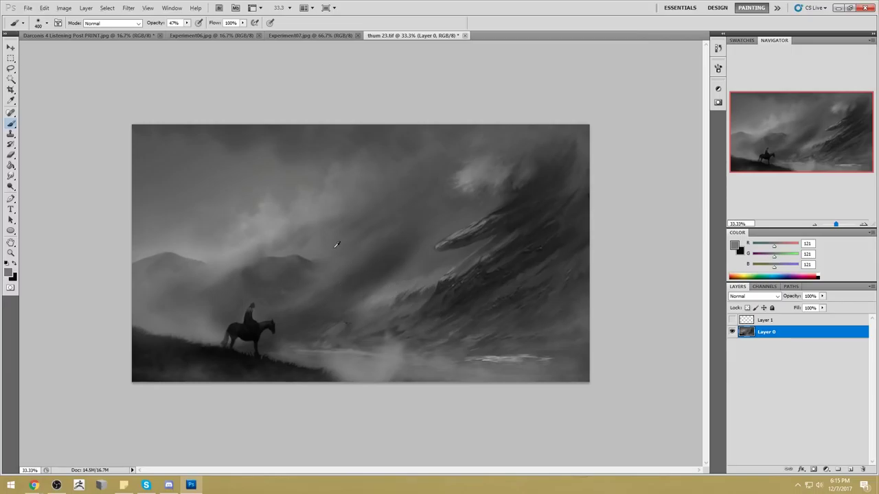
alt+click(455, 269)
drag(455, 269, 475, 255)
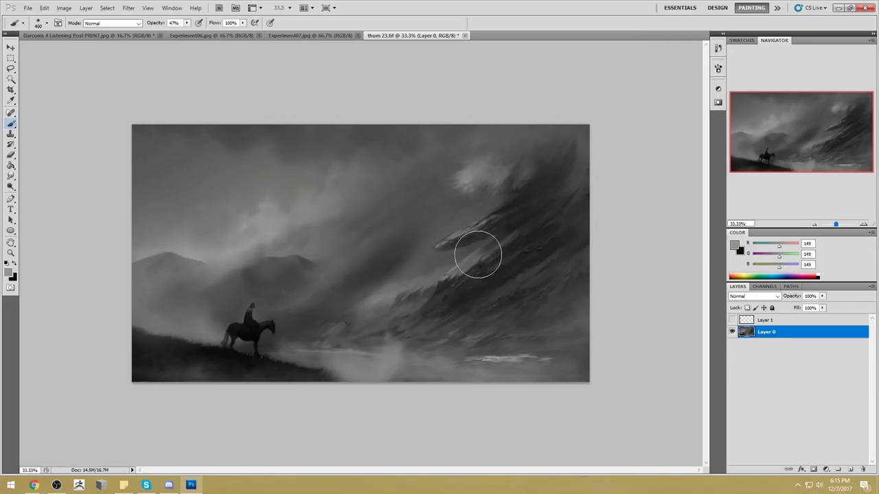
mouse_move(547, 204)
mouse_down()
mouse_move(449, 276)
mouse_move(557, 192)
mouse_move(473, 240)
mouse_up()
- Try darker grey strokes over the ridge with an 800 px brush, then undo the last sweep
alt+click(496, 222)
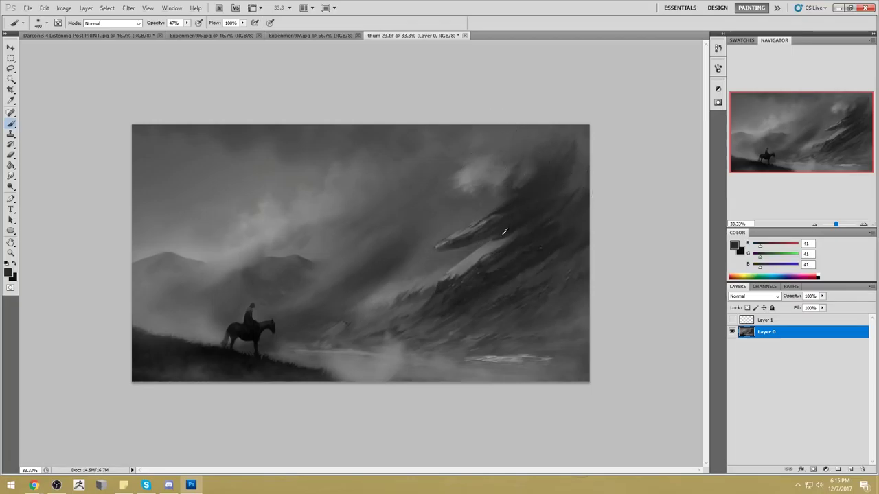
mouse_move(501, 236)
mouse_down()
mouse_move(468, 249)
mouse_move(509, 228)
mouse_move(456, 263)
mouse_move(545, 210)
mouse_up()
alt+click(501, 254)
key(])
key(])
key(])
key(])
mouse_move(521, 225)
mouse_down()
mouse_move(441, 281)
mouse_move(534, 212)
mouse_move(451, 276)
mouse_up()
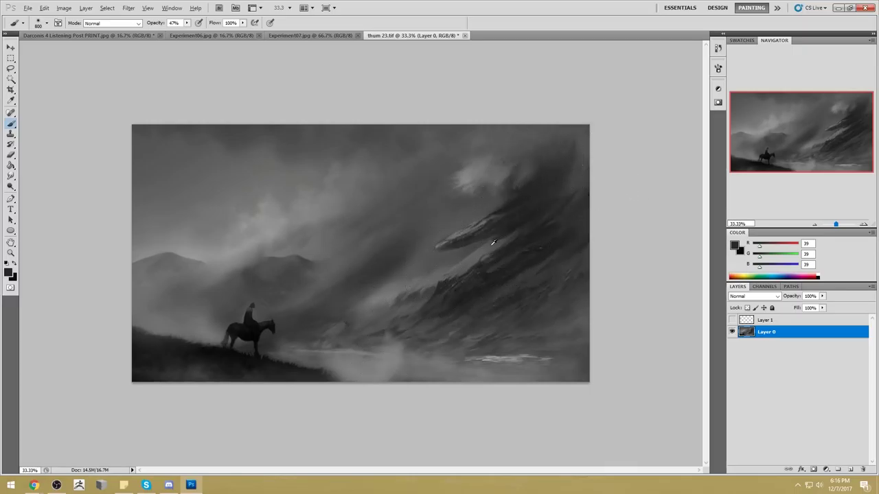
key(ctrl+z)
key(ctrl+z)
key(m)
right_click(481, 239)
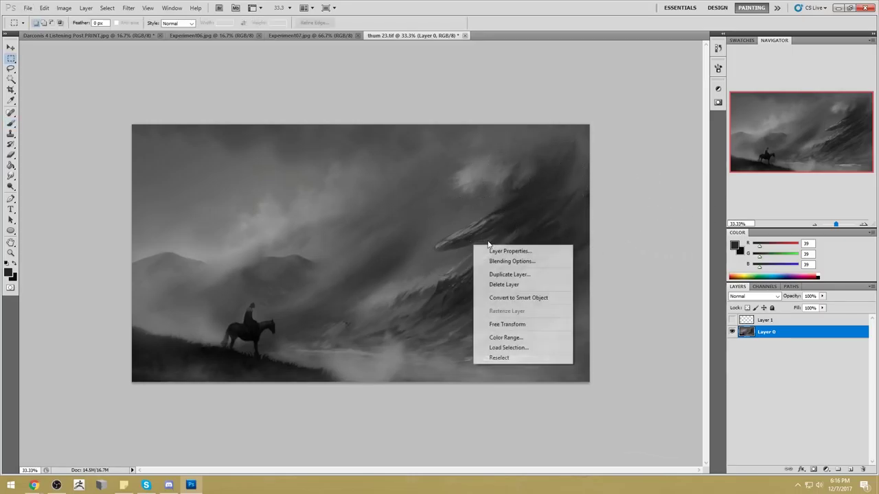
- Revert to an earlier state in the History list
click(718, 49)
click(717, 49)
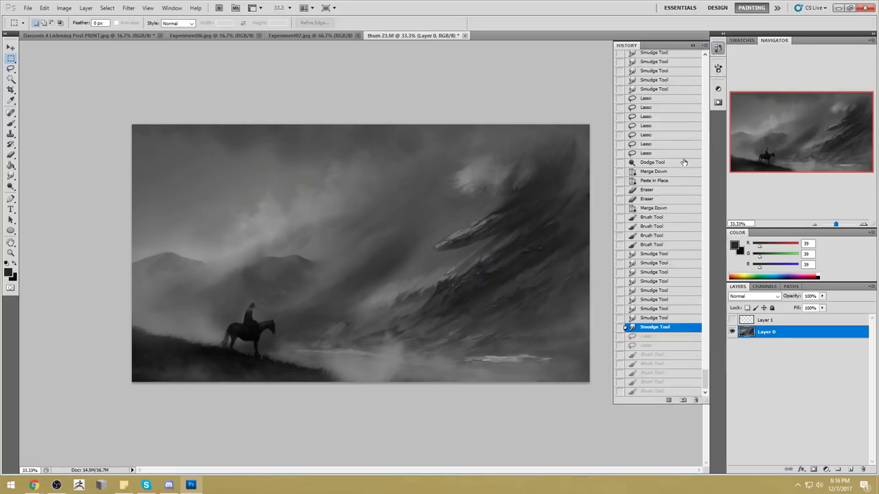
click(652, 346)
click(692, 45)
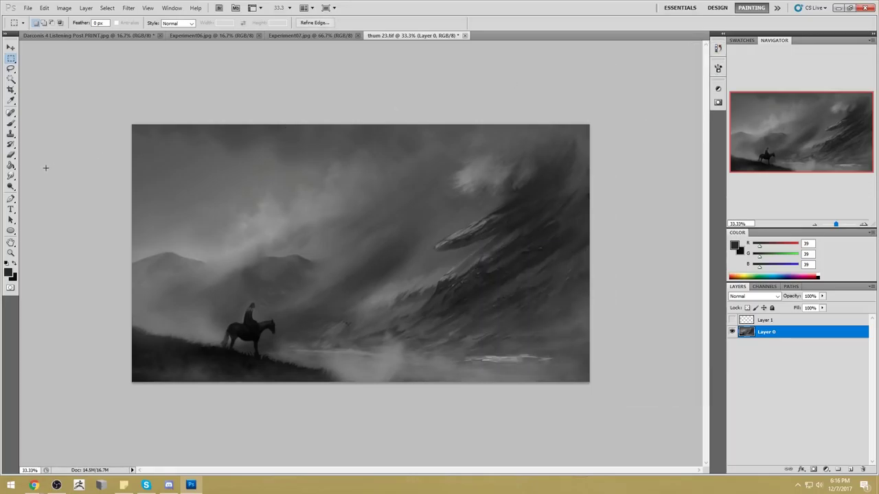
- Dodge the right-hand rock ridges lighter with the range set to Midtones
right_click(11, 186)
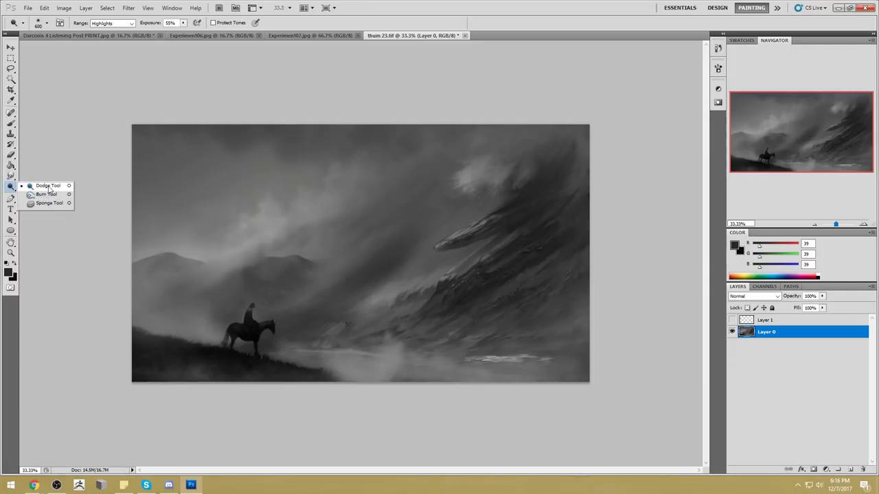
click(44, 186)
click(111, 23)
click(114, 38)
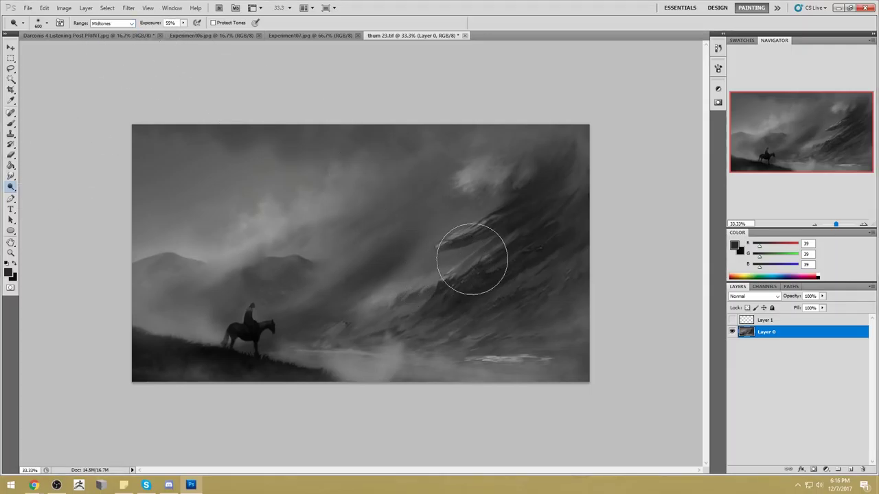
mouse_move(463, 275)
mouse_down()
mouse_move(514, 206)
mouse_move(519, 220)
mouse_move(602, 142)
mouse_up()
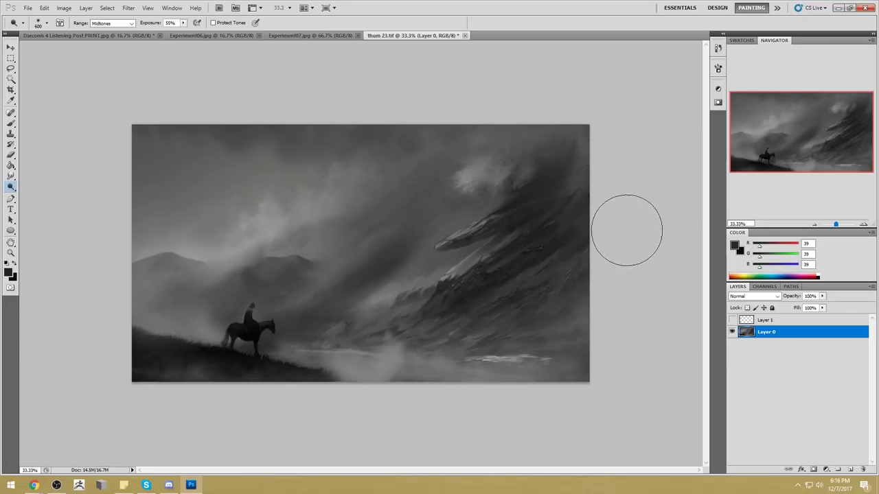
- With a small near-black brush, darken and extend the horse's tail and hind leg
right_click(493, 203)
key(Escape)
key(b)
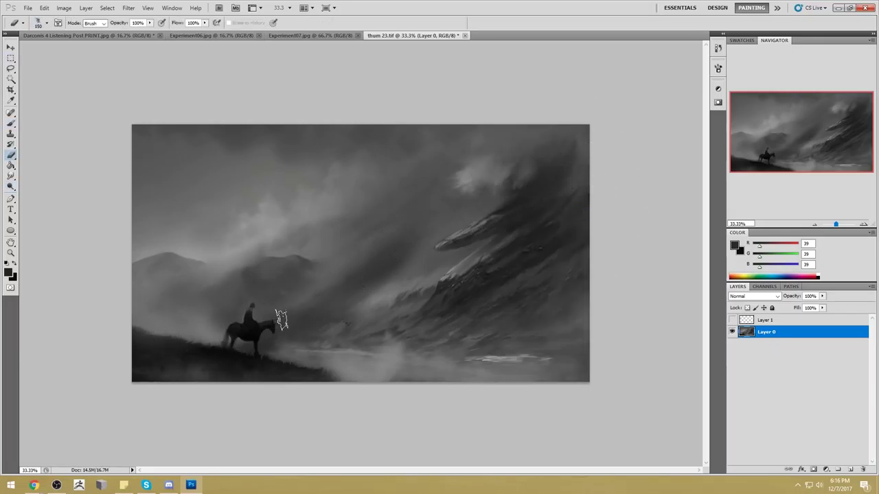
key(b)
alt+click(236, 328)
drag(206, 314, 273, 363)
key(bracketleft)
key(bracketleft)
key(bracketleft)
key(bracketleft)
key(bracketleft)
key(bracketleft)
key(bracketleft)
key(bracketleft)
key(bracketleft)
key(bracketleft)
key(bracketleft)
key(bracketleft)
key(bracketleft)
key(bracketleft)
key(bracketleft)
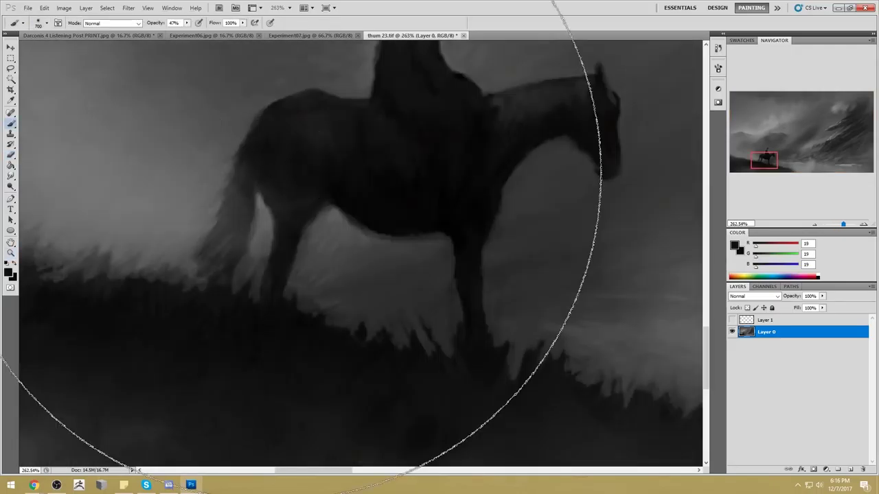
key(bracketleft)
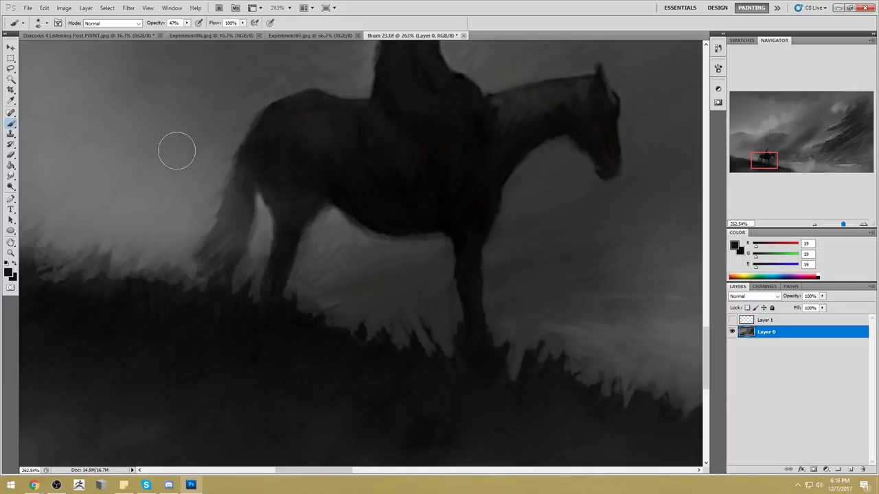
mouse_move(240, 188)
mouse_down()
mouse_move(252, 161)
mouse_move(211, 268)
mouse_move(215, 234)
mouse_up()
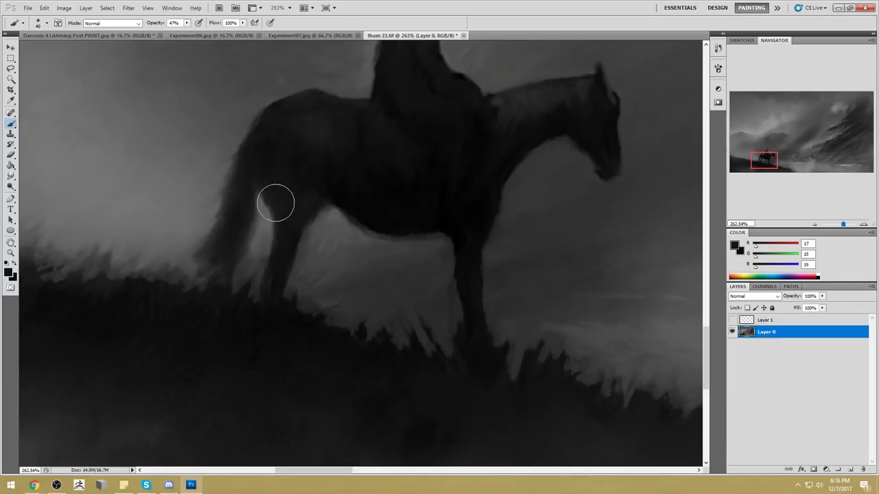
mouse_move(300, 186)
mouse_down()
mouse_move(279, 272)
mouse_move(268, 241)
mouse_move(232, 223)
mouse_move(208, 275)
mouse_up()
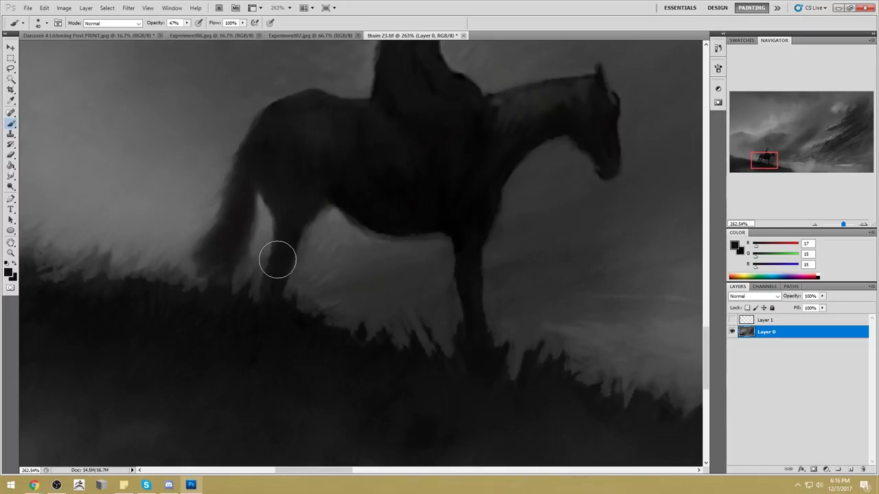
- Sharpen the horse's tail and body up to the rider
key(ctrl+0)
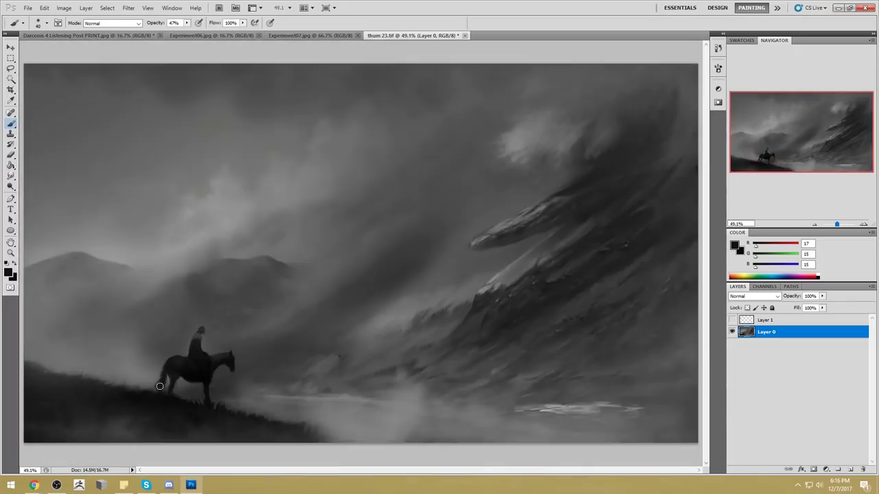
drag(11, 176, 37, 183)
mouse_move(162, 376)
mouse_down()
mouse_move(156, 397)
mouse_move(194, 357)
mouse_move(203, 338)
mouse_move(184, 323)
mouse_up()
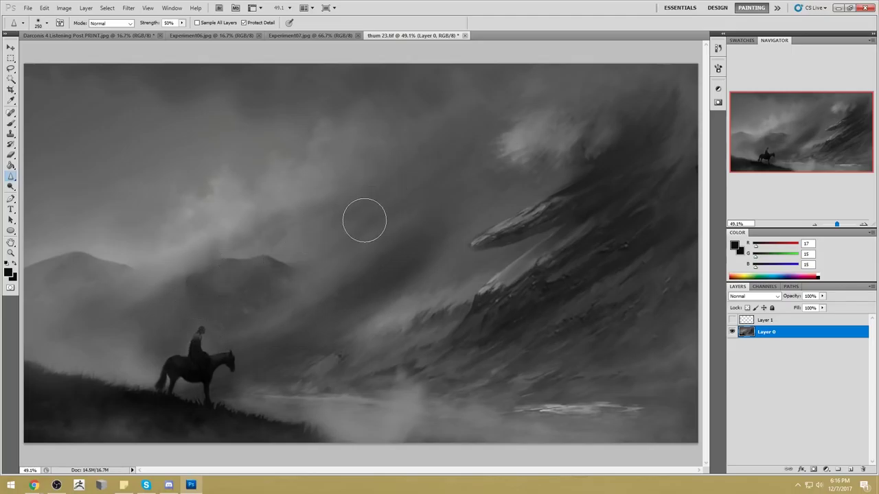
key(ctrl+minus)
- Brush a faint mid-grey wash across the painting using a huge Multiply brush at 18% opacity
key(b)
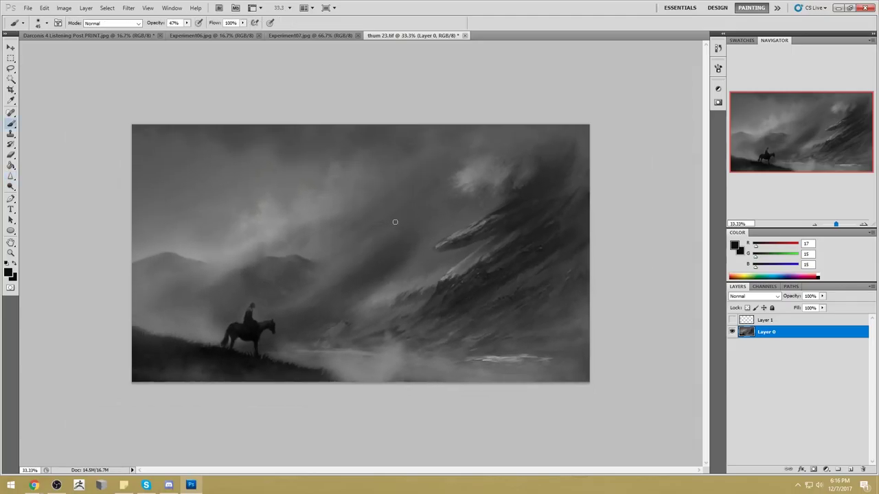
key(bracketright)
key(bracketright)
key(bracketright)
key(bracketright)
key(bracketright)
key(bracketright)
key(bracketright)
key(bracketright)
key(bracketright)
key(bracketright)
alt+click(237, 110)
click(110, 23)
click(106, 74)
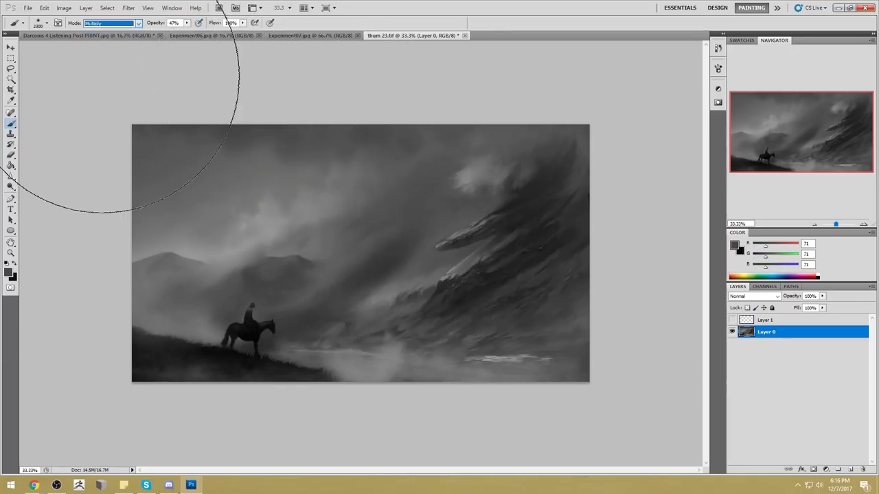
click(186, 23)
drag(176, 32, 169, 33)
key(ctrl+minus)
key(ctrl+minus)
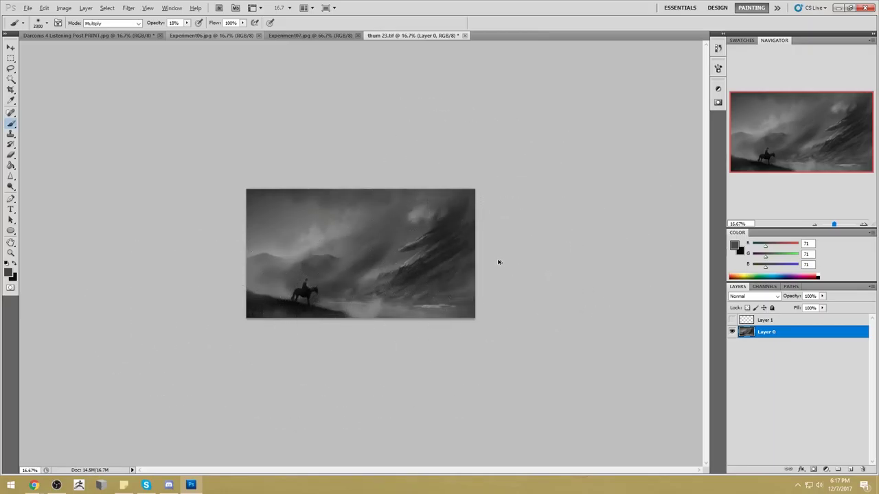
mouse_move(529, 245)
mouse_down()
mouse_move(421, 304)
mouse_move(384, 287)
mouse_up()
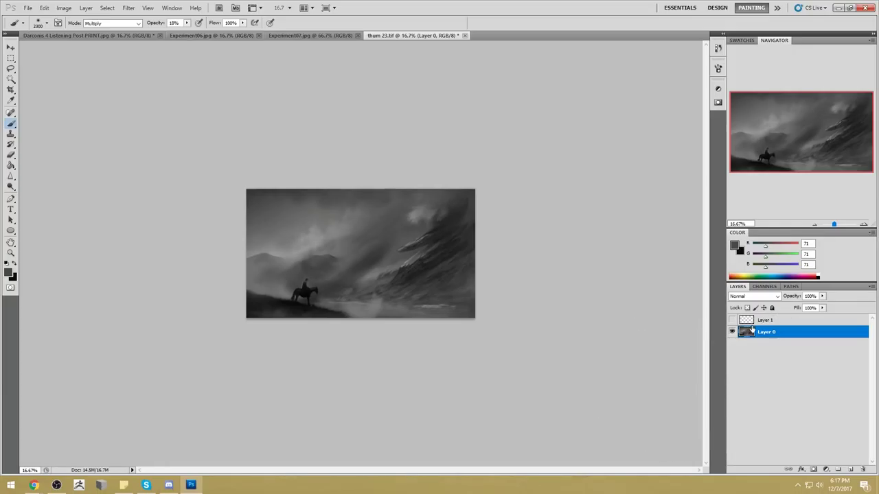
- Select the whole canvas and copy the finished painting
key(ctrl+a)
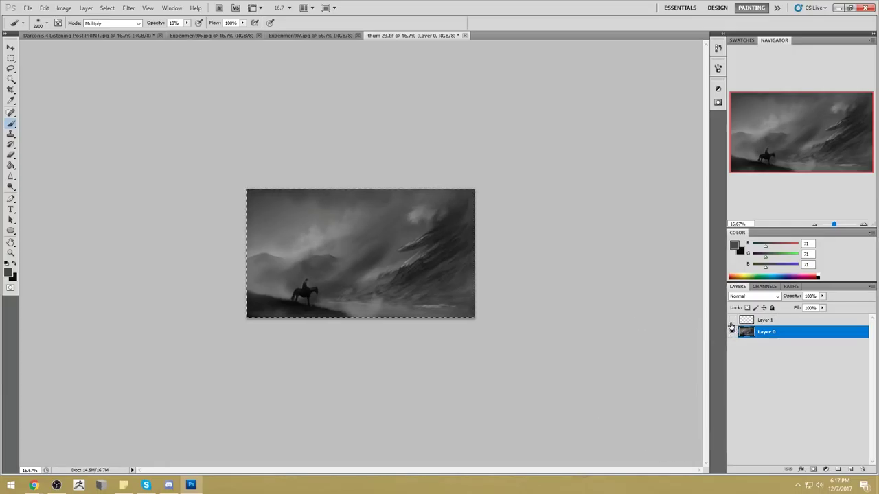
key(ctrl+f)
key(m)
click(412, 240)
drag(10, 176, 38, 198)
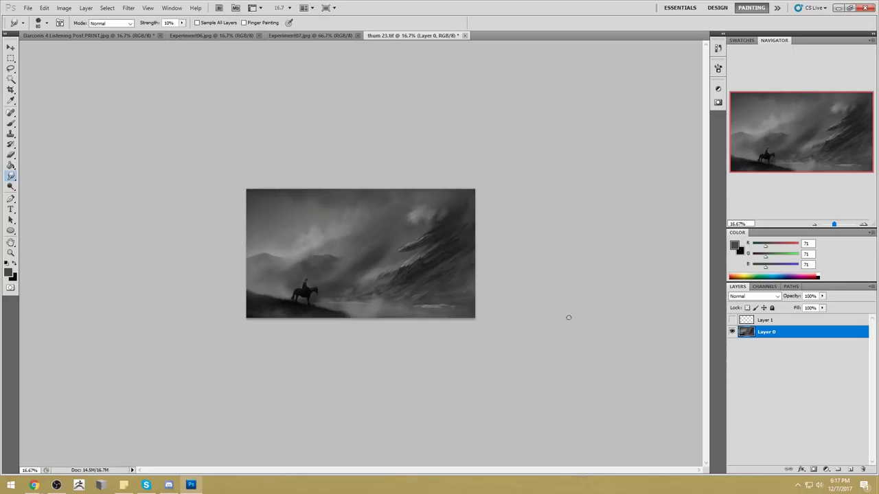
key(ctrl+a)
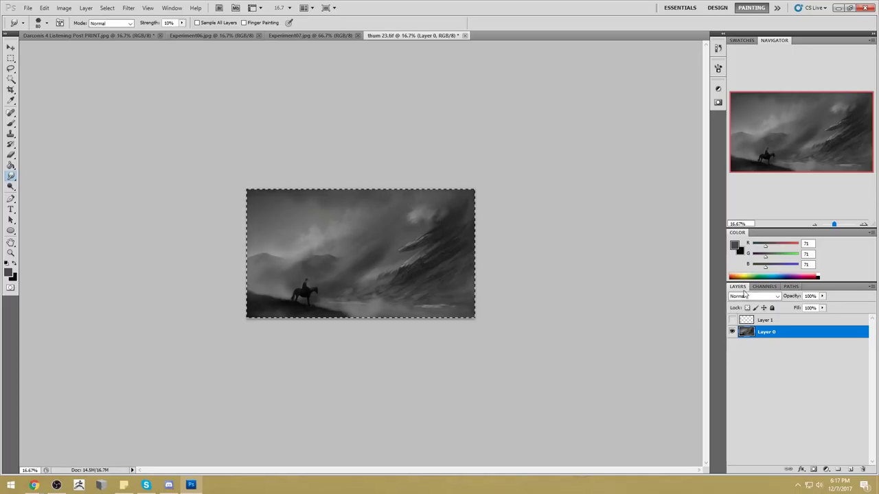
- Revert to the opening History snapshot, paste the painting in place, and hide Layer 1
click(716, 51)
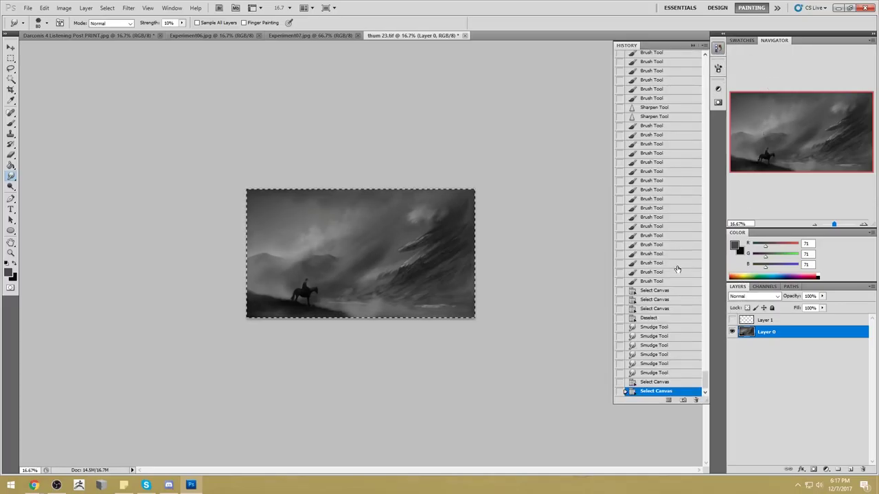
scroll(690, 221, up, 15)
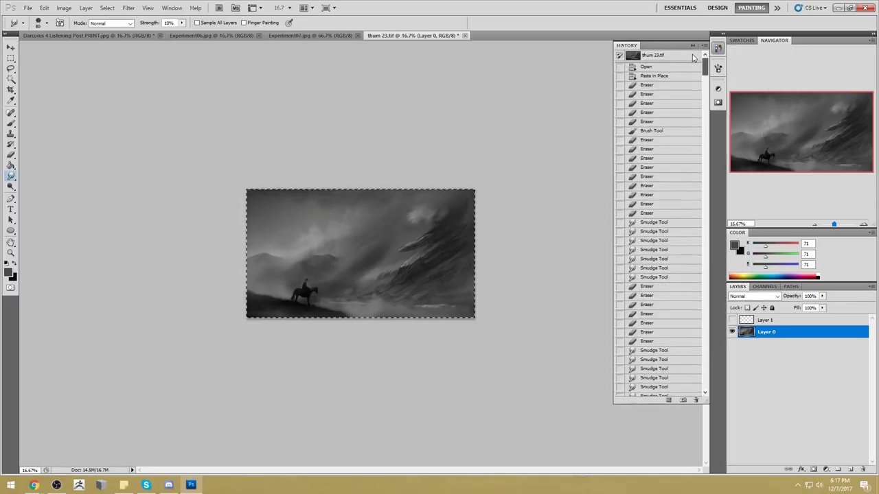
click(652, 55)
key(ctrl+shift+v)
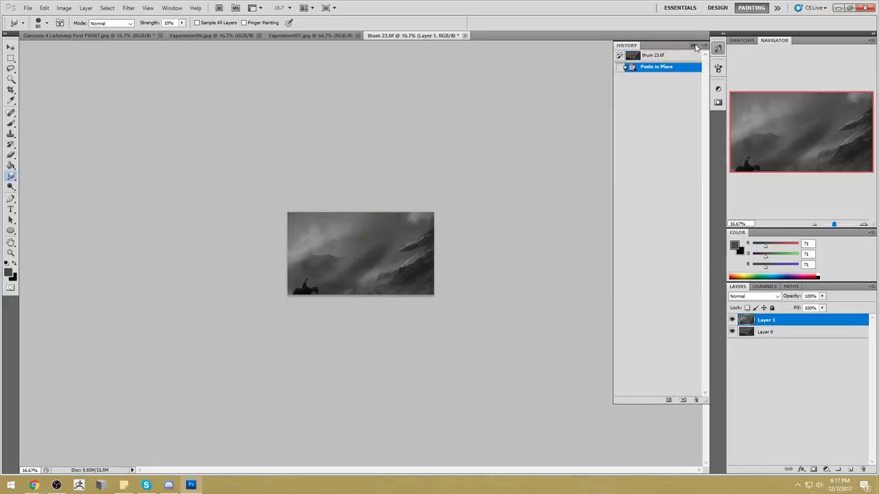
click(694, 46)
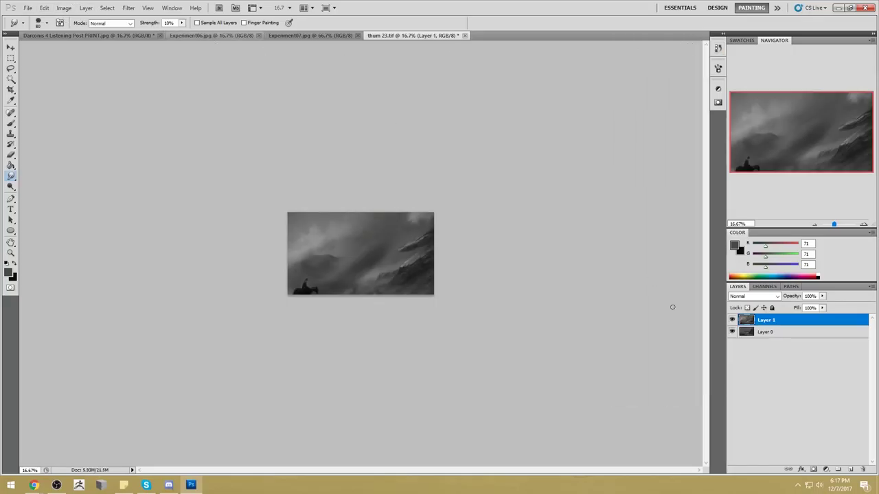
click(731, 320)
- Resize the image to 3000 pixels wide and paste the painting as Layer 2
click(86, 8)
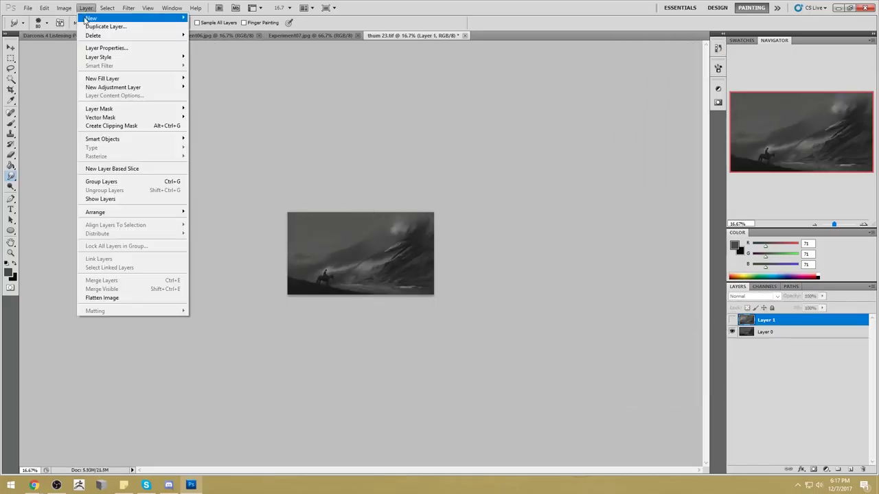
mouse_move(57, 8)
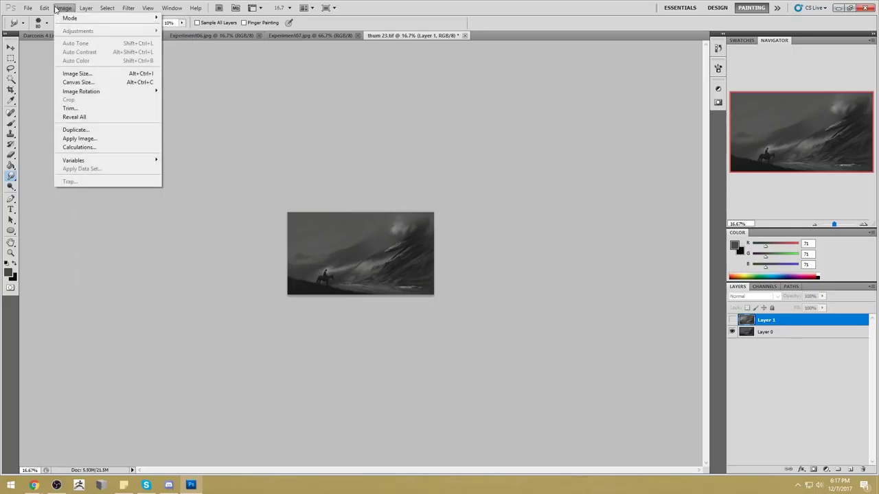
click(81, 73)
text(3000)
click(505, 127)
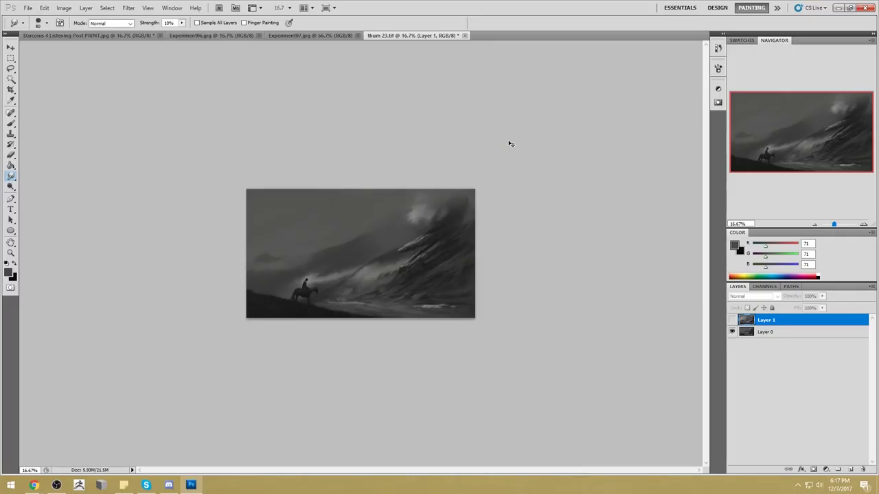
key(ctrl+v)
key(z)
drag(483, 330, 661, 322)
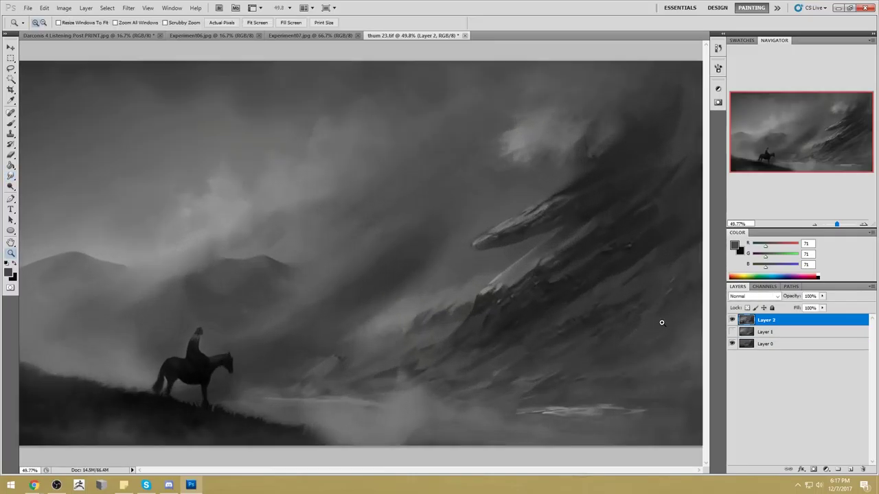
- Fit the painting on screen and toggle Layer 2 off and on to compare
alt+click(641, 319)
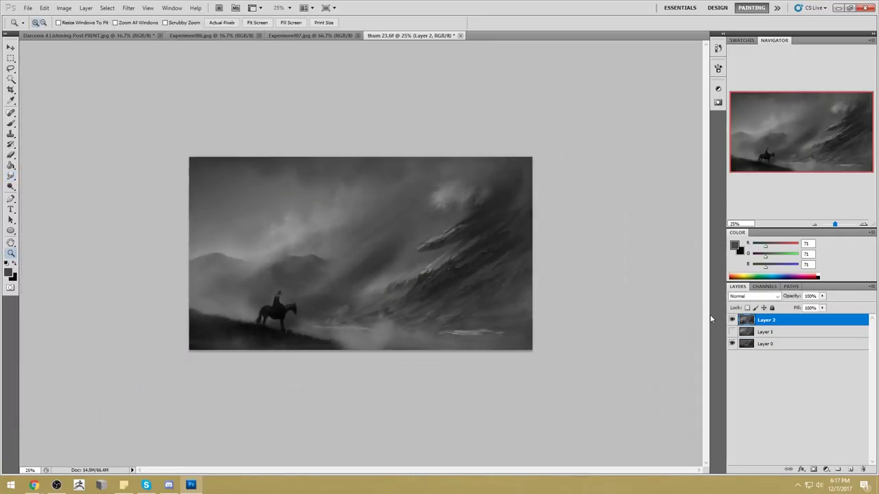
click(732, 320)
click(731, 320)
key(b)
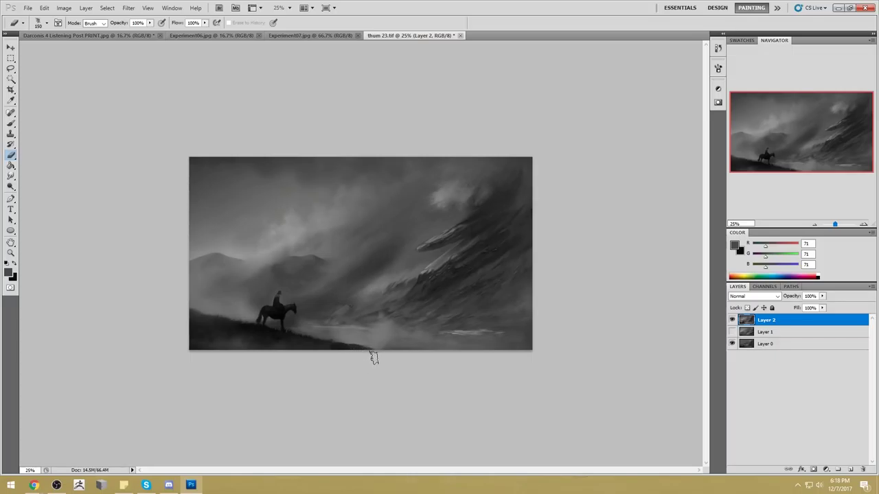
key(bracketright)
key(bracketright)
key(bracketright)
key(bracketright)
key(bracketright)
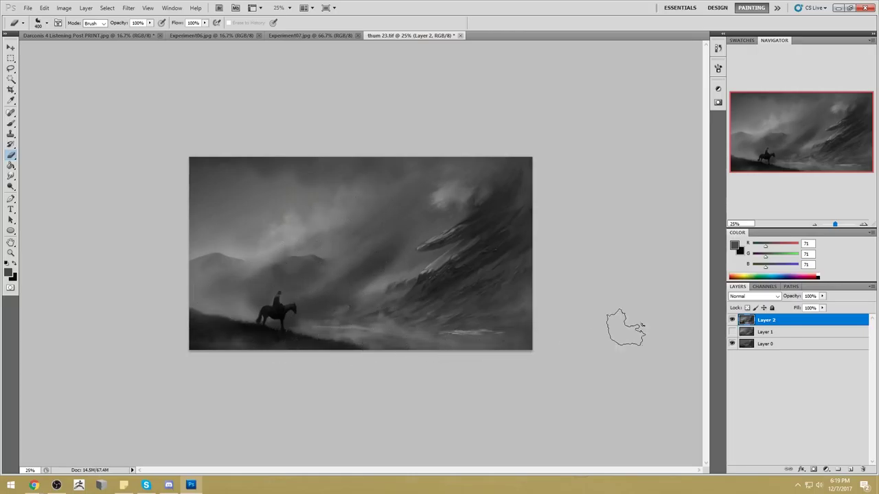
- Lasso the upper-left sky and browse the Filter > Sharpen options
right_click(774, 321)
key(Escape)
key(l)
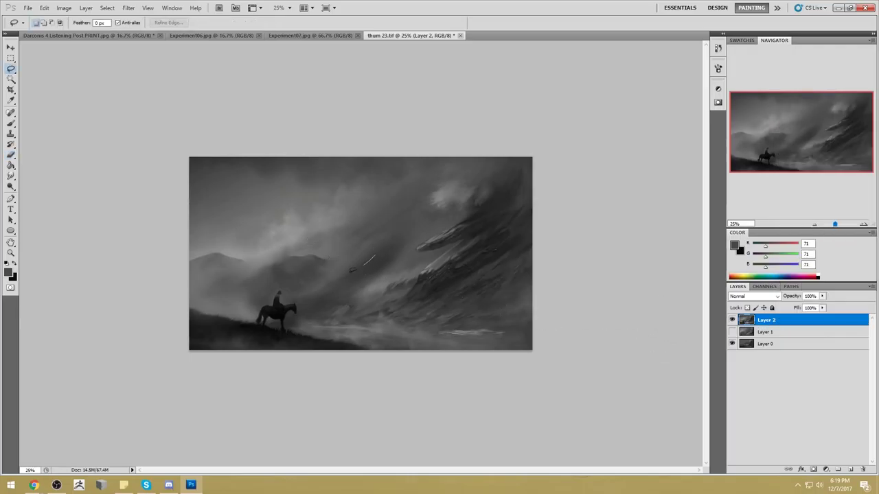
mouse_move(264, 294)
mouse_down()
mouse_move(122, 125)
mouse_move(404, 106)
mouse_move(378, 187)
mouse_move(373, 256)
mouse_up()
click(129, 8)
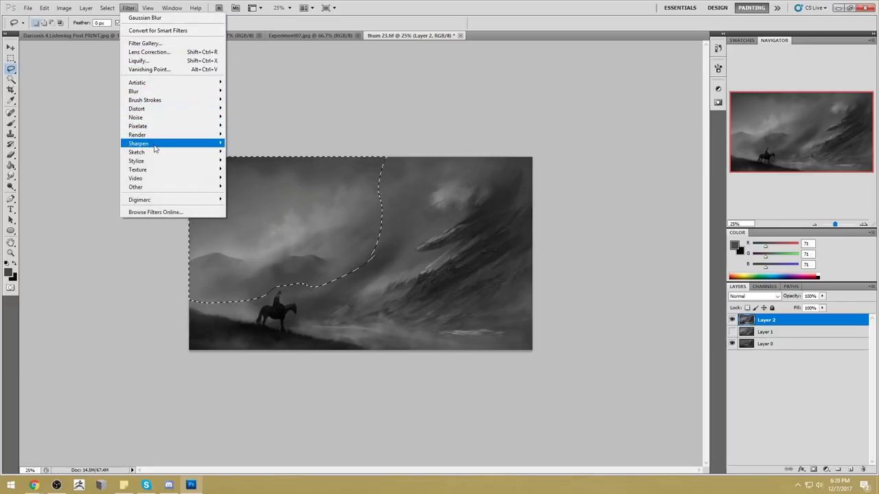
mouse_move(154, 145)
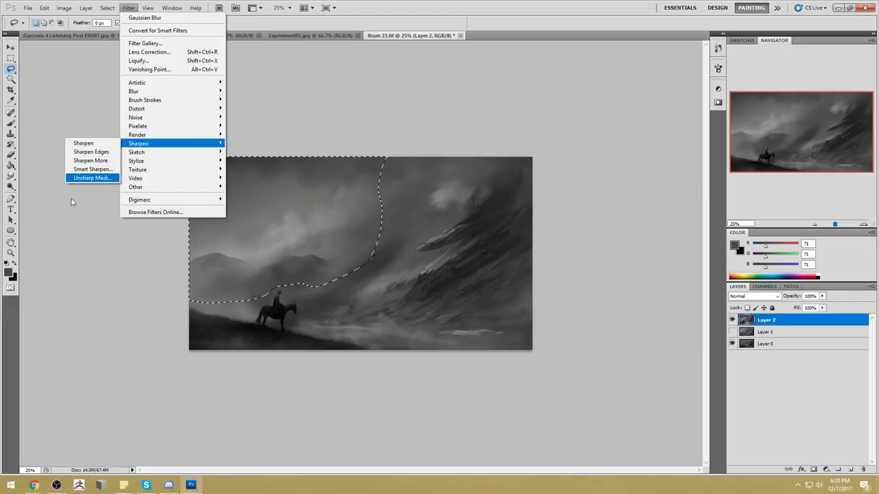
click(75, 230)
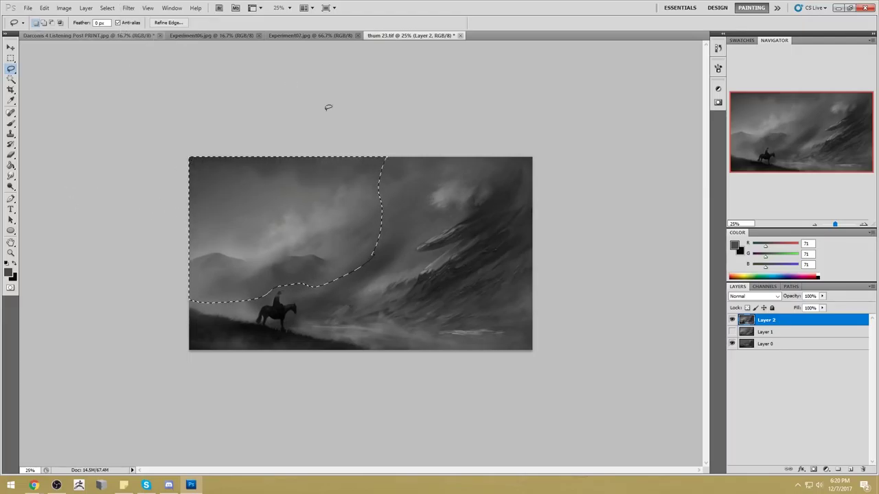
- Delete the hidden Layer 1 and flatten the image into a single layer
drag(805, 326, 767, 330)
click(732, 332)
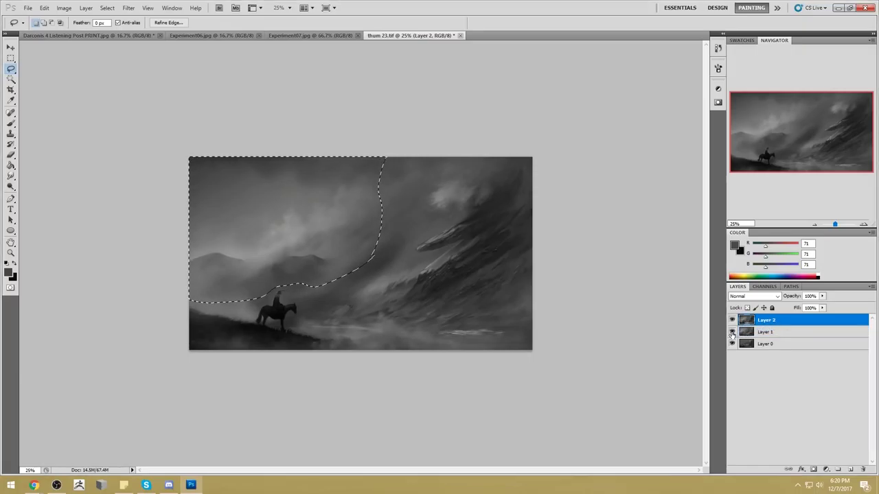
click(763, 333)
click(862, 470)
right_click(773, 324)
click(796, 319)
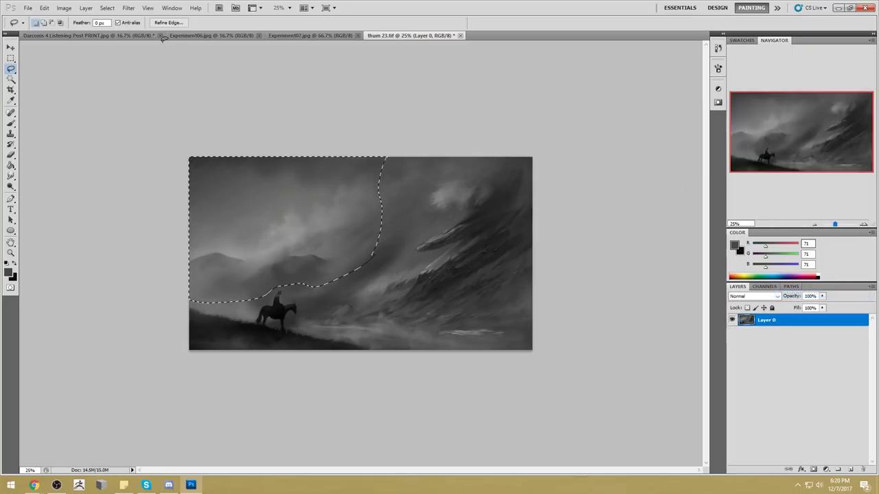
- Deselect the sky selection from the canvas menu
key(m)
right_click(334, 161)
click(364, 172)
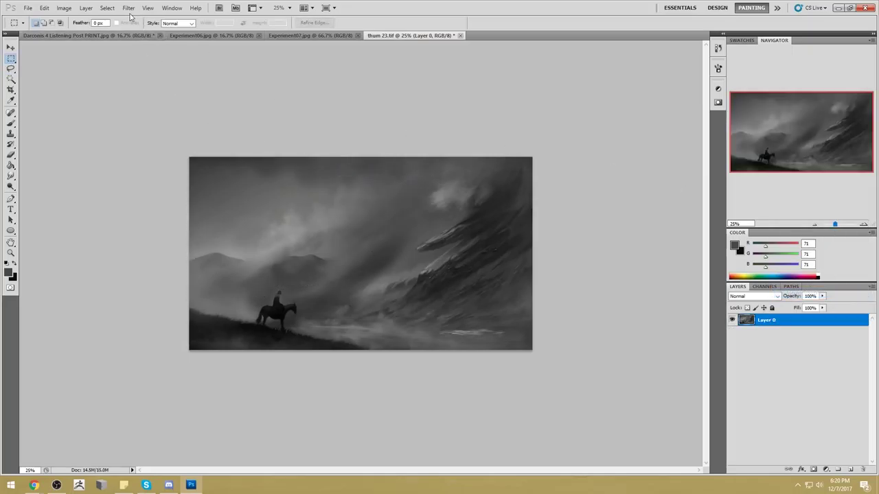
- Try a strong Unsharp Mask with higher amount and wider radius, comparing it against the original
click(128, 8)
mouse_move(154, 84)
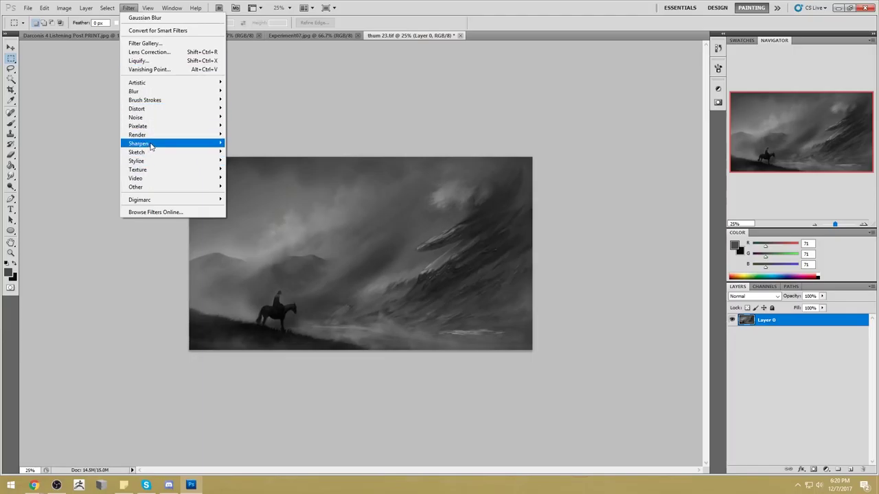
mouse_move(151, 145)
click(92, 178)
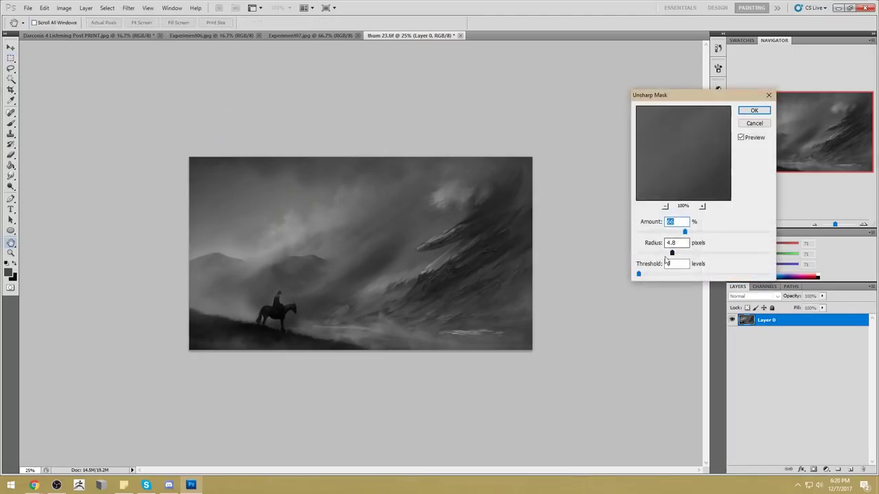
drag(675, 255, 680, 254)
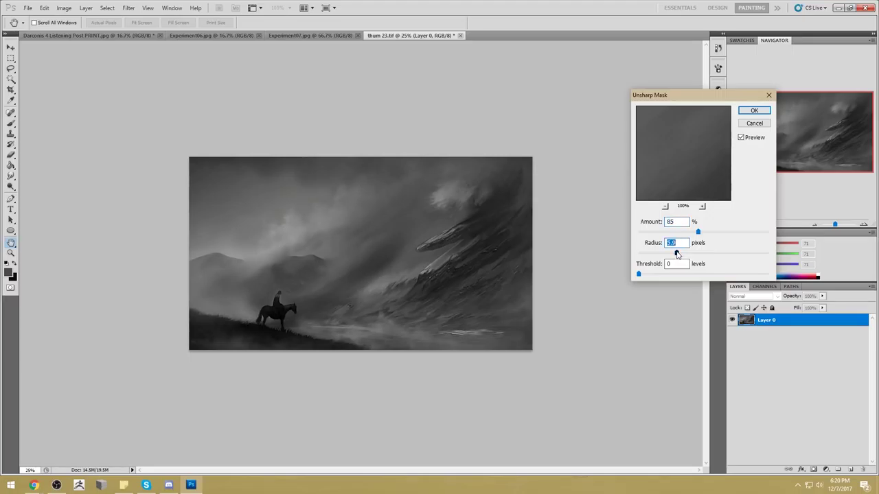
drag(698, 232, 737, 232)
drag(680, 253, 711, 252)
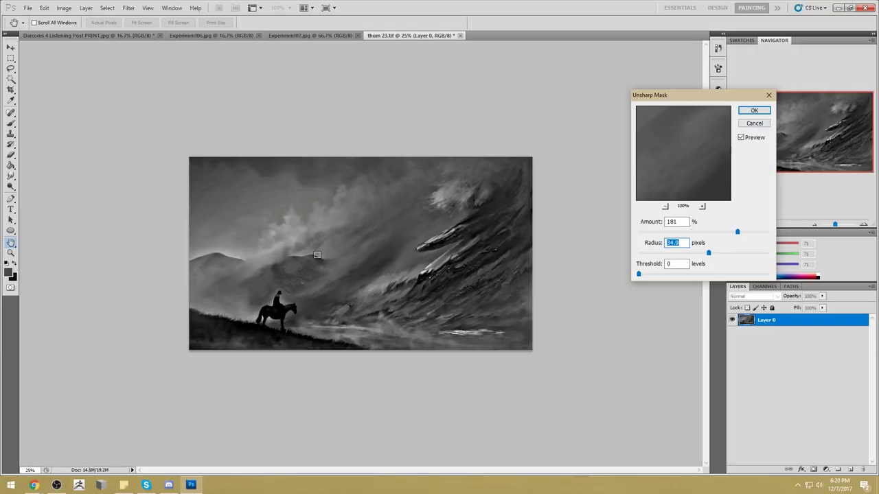
click(741, 138)
click(742, 138)
click(747, 141)
click(746, 141)
click(746, 140)
click(746, 141)
- Reduce the Unsharp Mask to about 41% amount at a 2.7-pixel radius and apply it
key(ctrl+z)
click(656, 253)
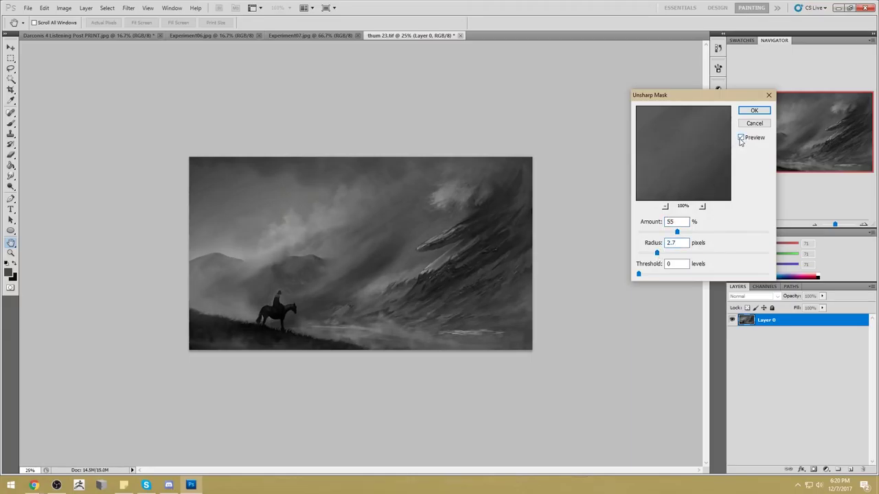
click(677, 233)
drag(668, 233, 667, 233)
click(753, 110)
- Select the Sharpen tool from the Blur tool group
click(11, 175)
right_click(11, 175)
click(41, 183)
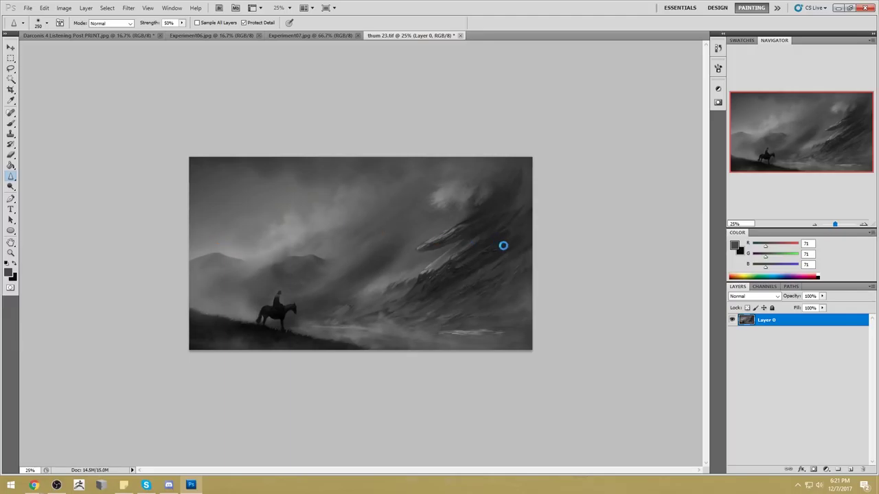
- Revert to the Image Size history state and paste the latest painting in place as Layer 2
key(ctrl+a)
click(718, 49)
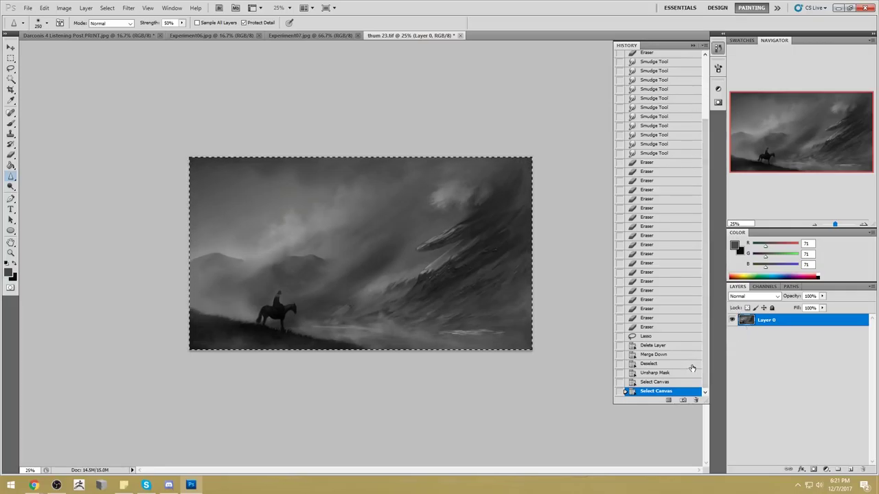
scroll(695, 228, up, 3)
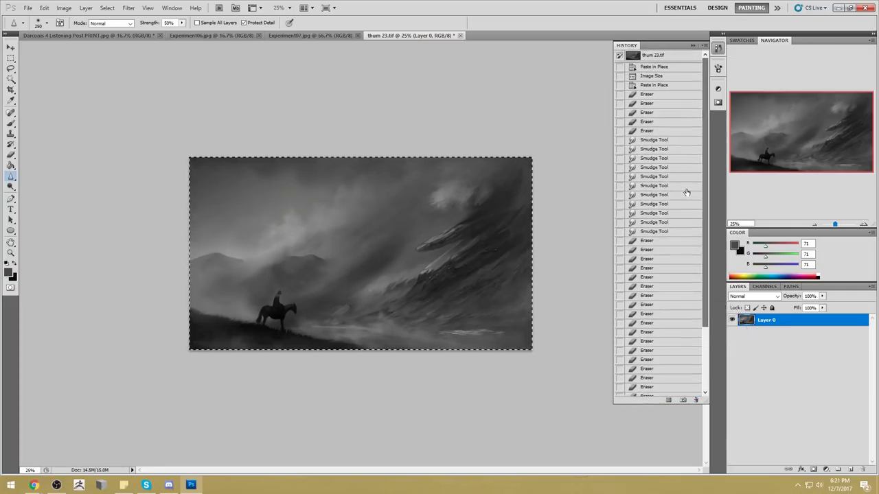
click(652, 76)
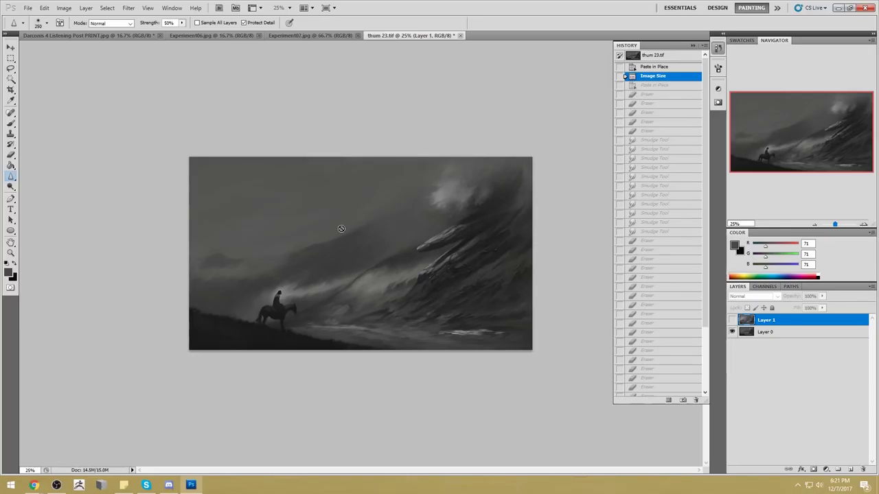
key(ctrl+shift+v)
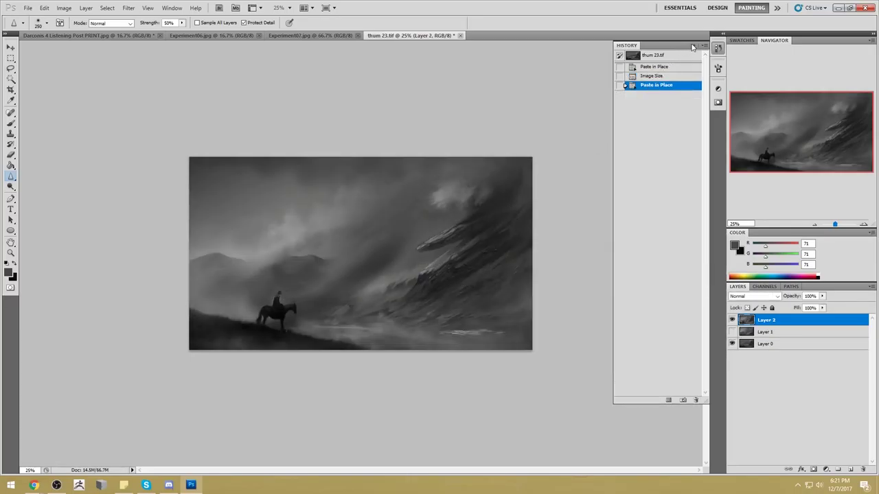
click(690, 45)
- Toggle Layer 2's visibility repeatedly to compare versions, leaving it visible
click(731, 320)
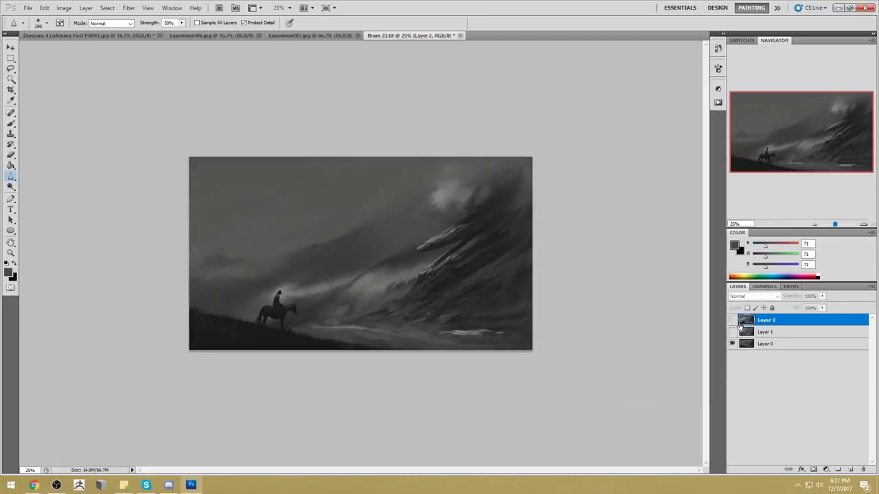
click(732, 320)
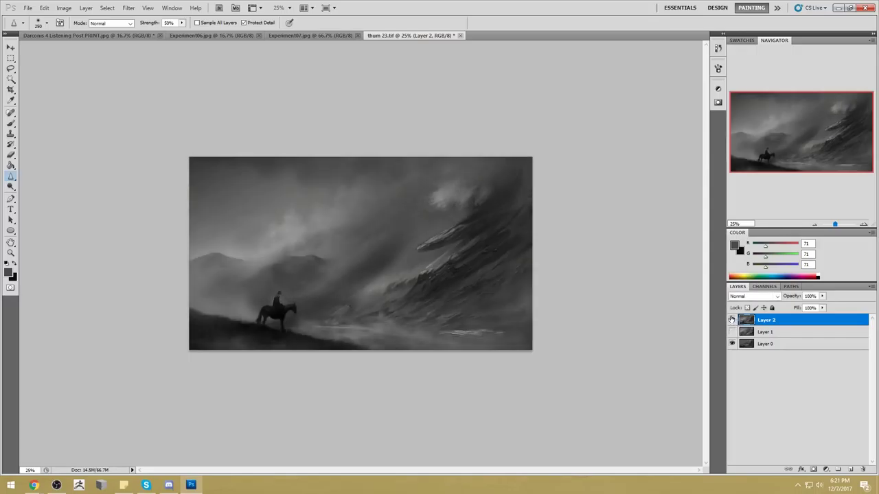
click(731, 320)
click(732, 320)
click(731, 320)
click(732, 320)
click(732, 320)
click(732, 320)
click(732, 321)
click(732, 321)
click(732, 320)
click(731, 321)
click(732, 321)
click(731, 320)
click(732, 320)
click(732, 320)
- Take a smaller brush loaded with the light grey of the distant mountains
key(b)
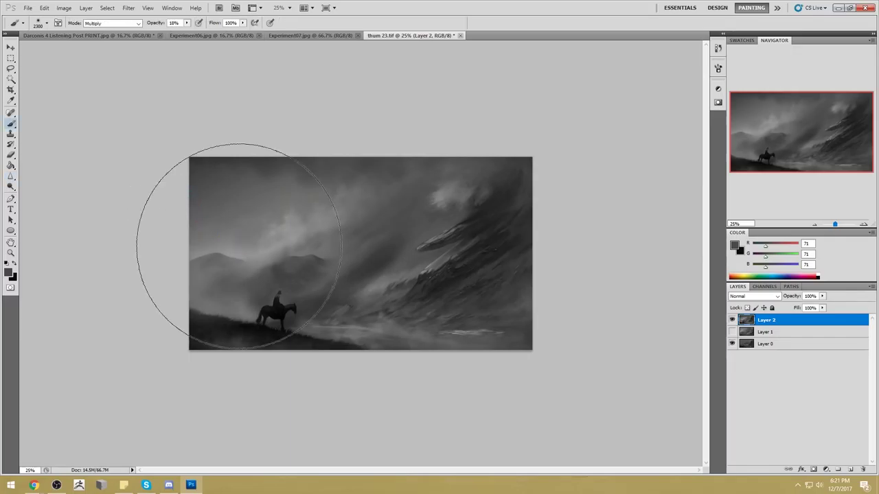
alt+click(234, 252)
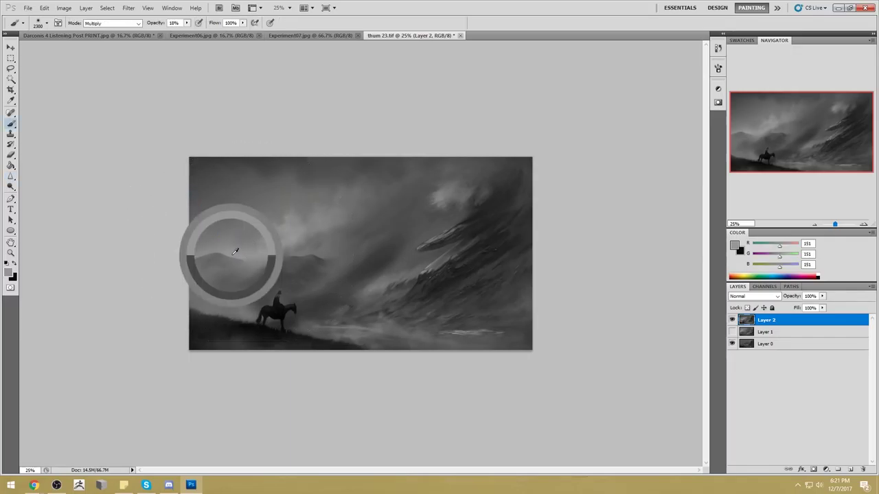
key(bracketleft)
key(bracketleft)
key(bracketleft)
key(bracketleft)
key(bracketleft)
key(bracketleft)
key(bracketleft)
key(bracketleft)
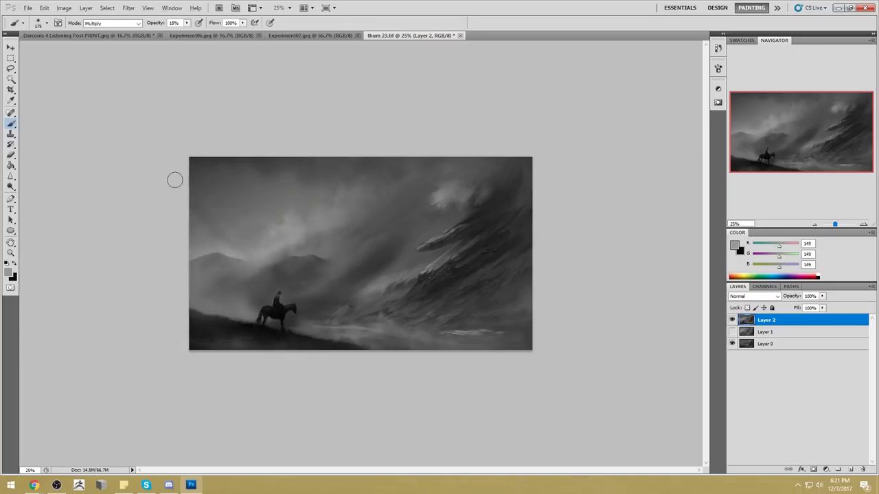
alt+click(235, 253)
key(ctrl+z)
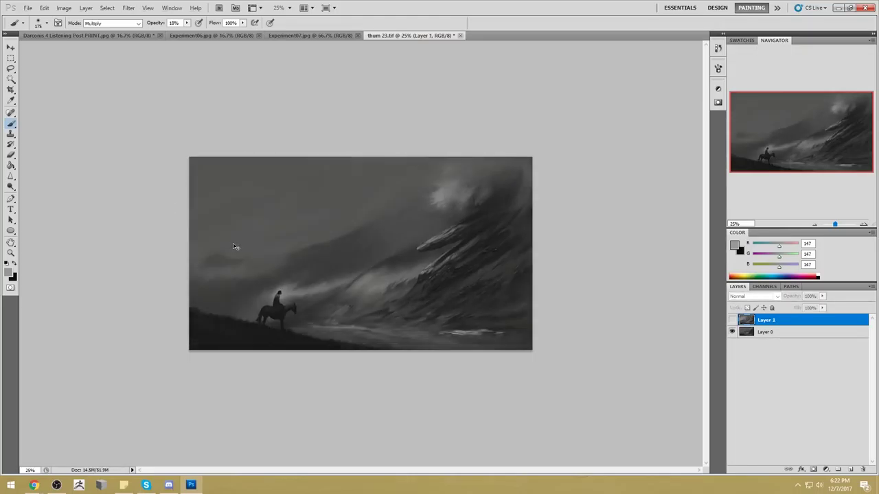
key(ctrl+z)
- Switch the brush to Normal mode at 18%, enlarge it to 700 and sample a darker grey
click(112, 22)
click(96, 30)
key(bracketright)
key(bracketright)
key(bracketright)
key(bracketright)
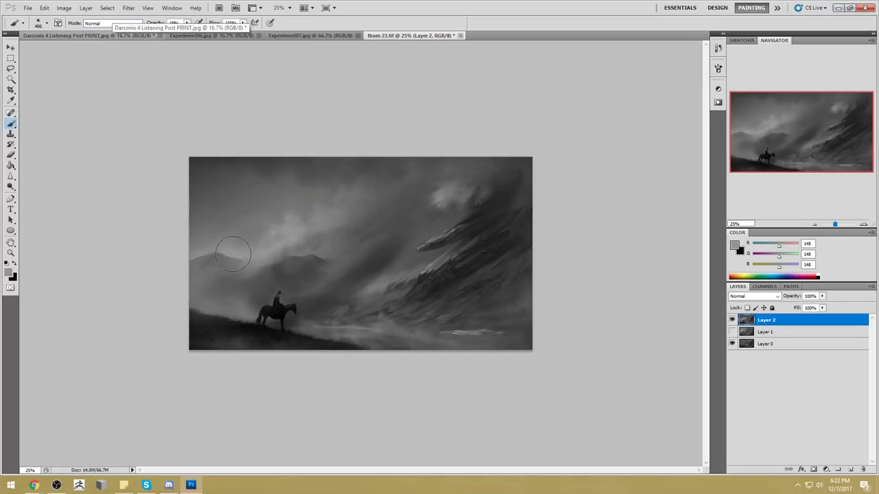
key(bracketright)
key(bracketright)
key(bracketright)
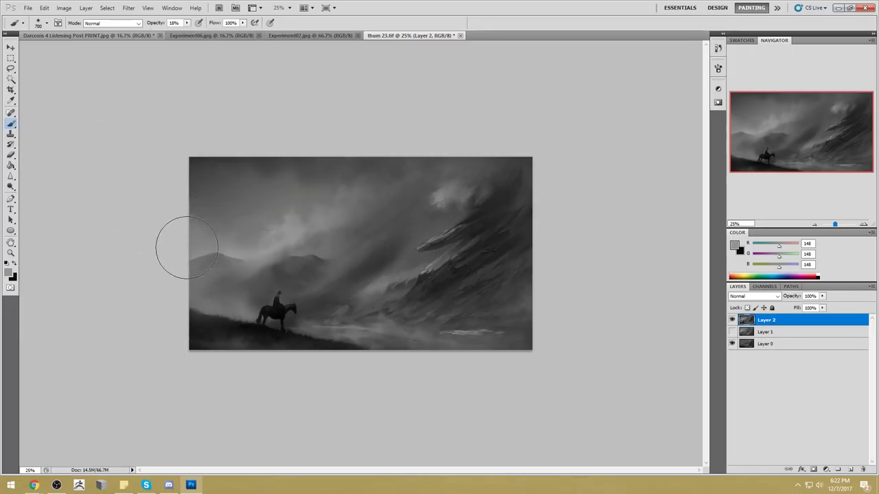
alt+click(221, 228)
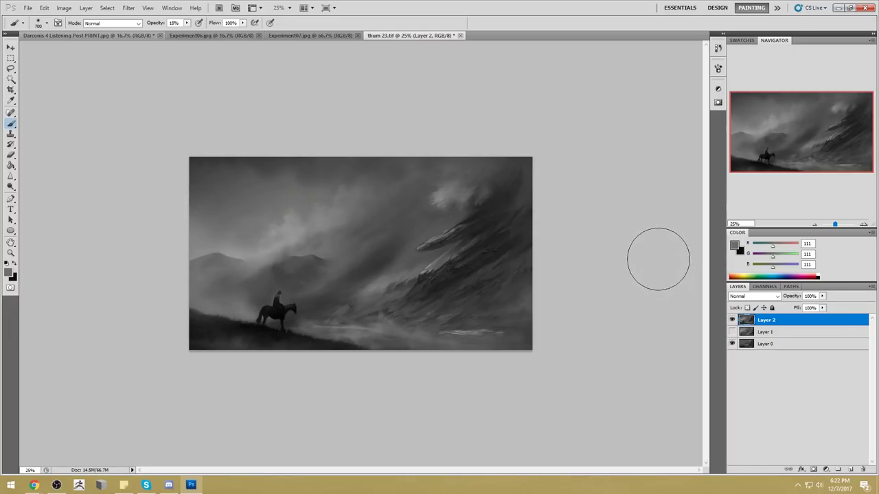
click(10, 176)
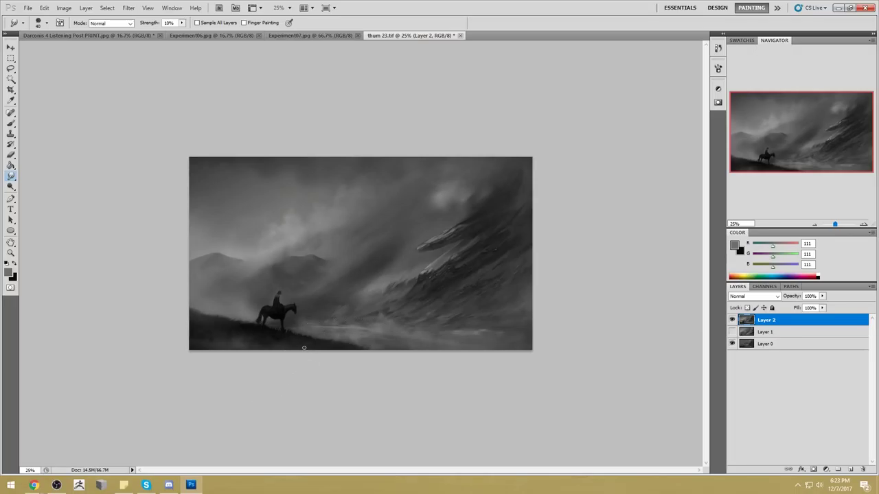
click(732, 320)
click(732, 320)
click(732, 319)
click(732, 320)
click(732, 320)
click(732, 320)
click(11, 188)
drag(11, 192, 35, 200)
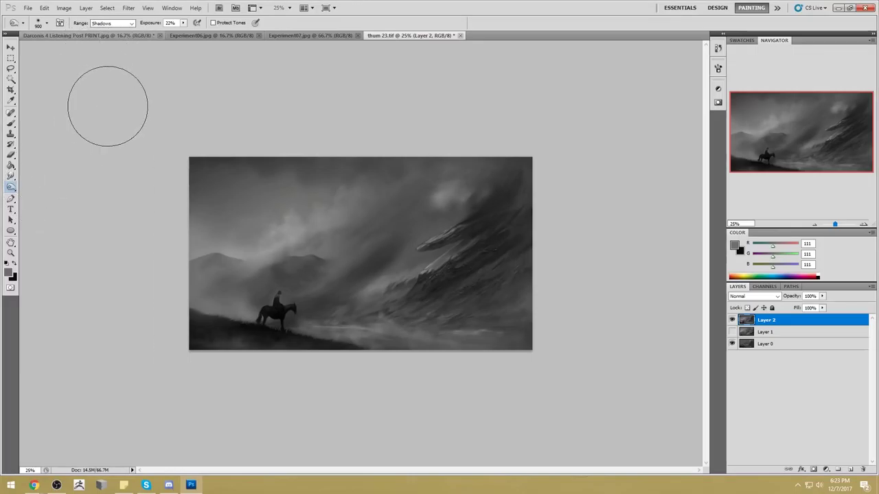
- With a 1400 px tip, burn the cliff's shadowed edge and lighten the mist above the centre
key(bracketright)
key(bracketright)
key(bracketright)
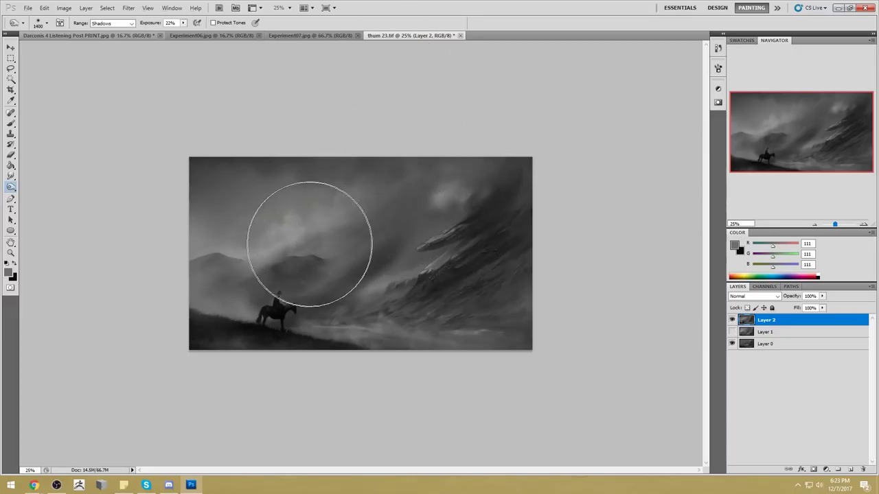
mouse_move(405, 187)
mouse_down()
mouse_move(488, 112)
mouse_move(395, 164)
mouse_up()
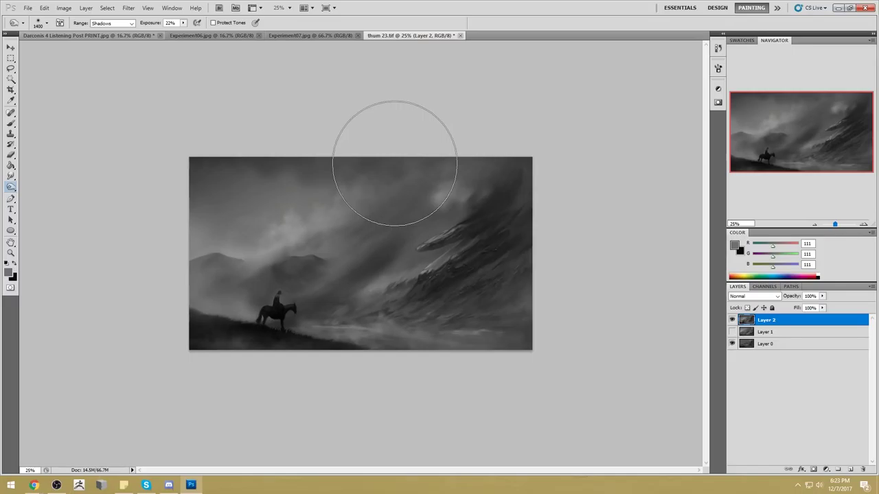
click(838, 485)
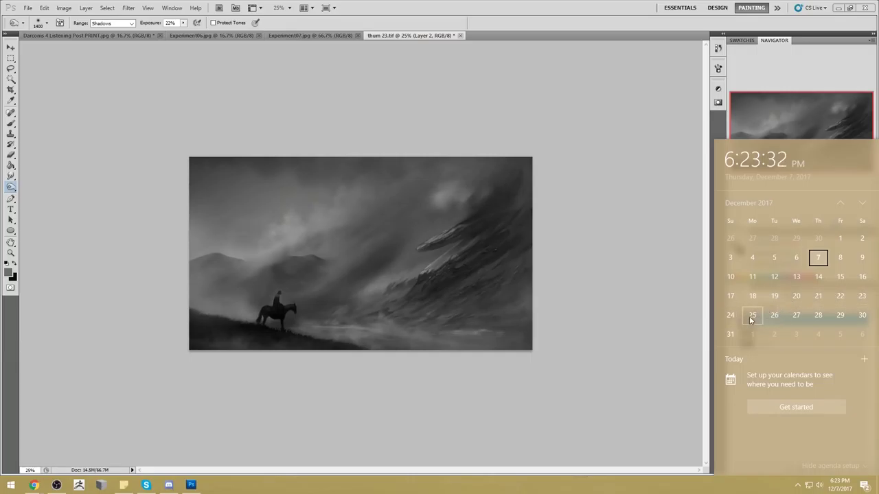
click(622, 306)
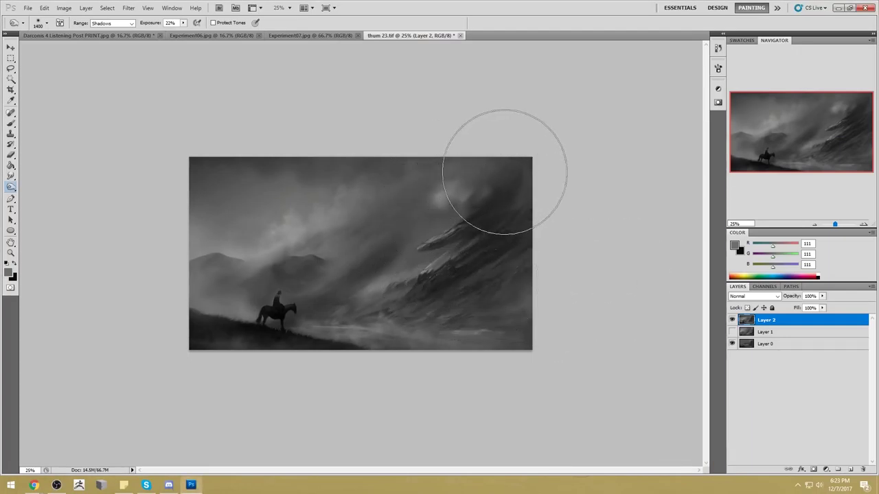
mouse_move(388, 197)
mouse_down()
mouse_move(442, 164)
mouse_move(325, 243)
mouse_move(448, 165)
mouse_move(360, 224)
mouse_up()
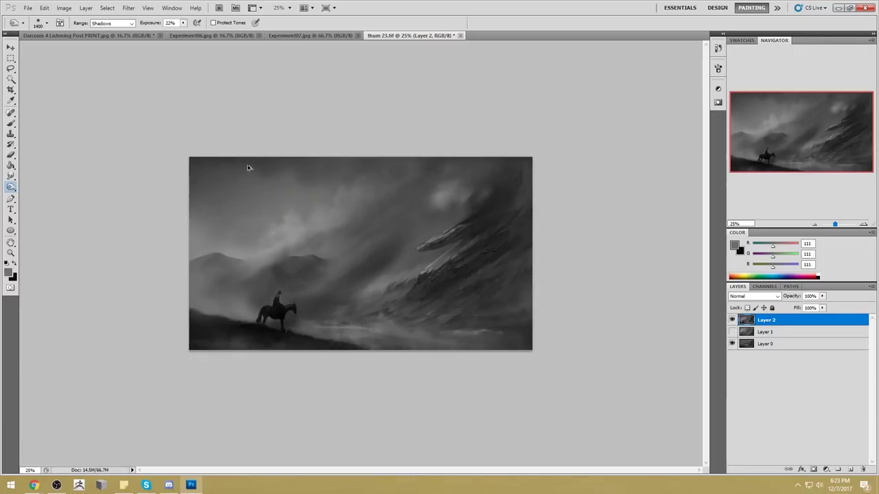
- Set the burn Range to Midtones and toggle Layer 2 on and off to compare
click(113, 23)
click(118, 38)
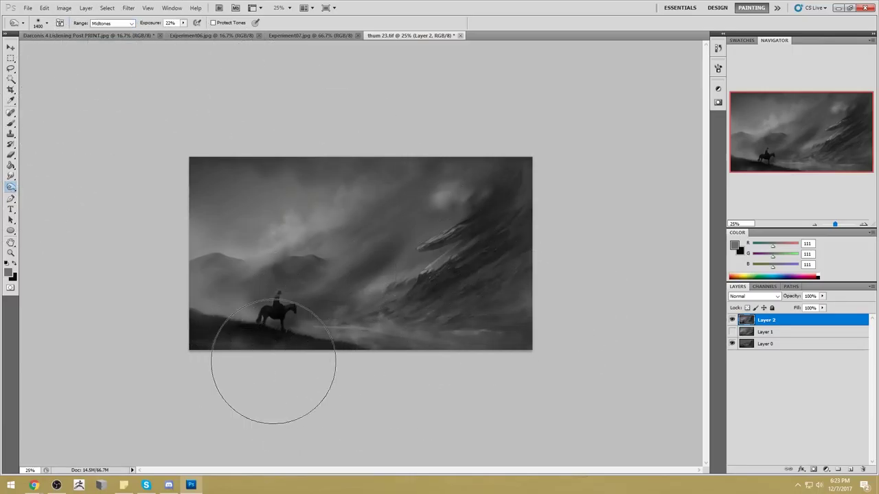
click(732, 319)
click(731, 320)
click(732, 320)
click(731, 322)
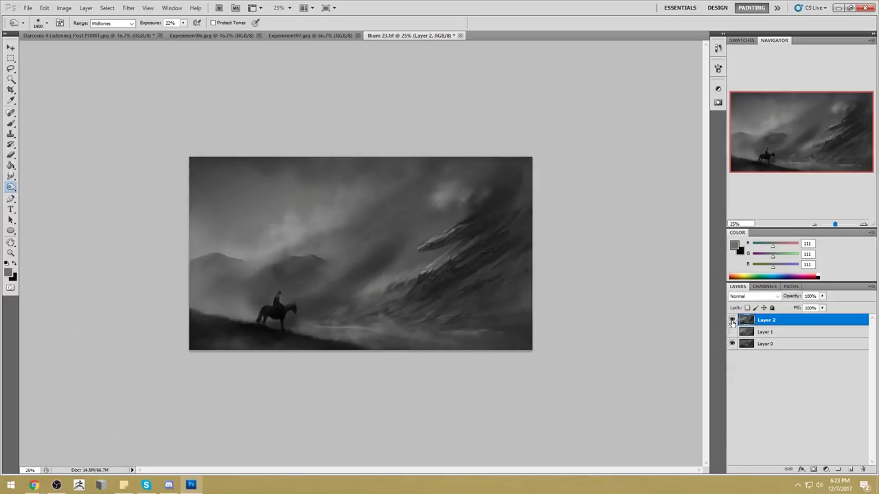
click(731, 321)
click(731, 320)
click(732, 321)
click(731, 322)
- Delete the hidden Layer 1 and merge Layer 2 down into Layer 0
drag(804, 322, 771, 334)
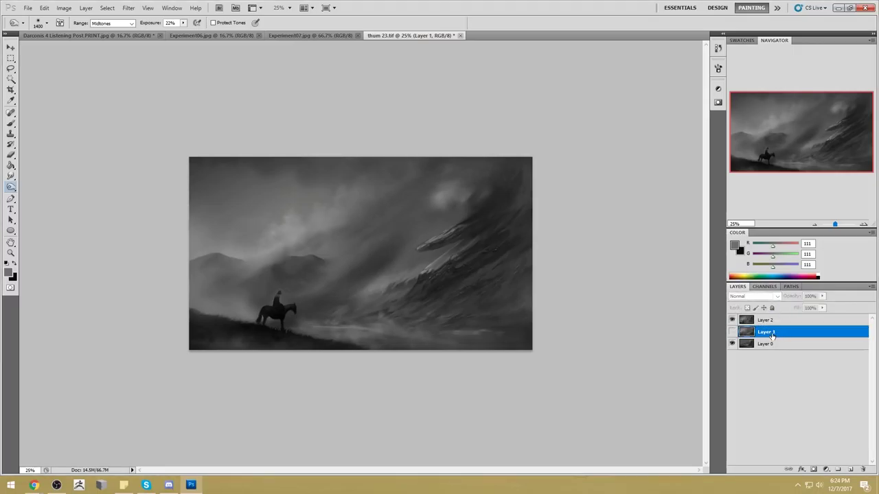
right_click(772, 335)
key(Escape)
click(864, 472)
right_click(779, 319)
click(803, 290)
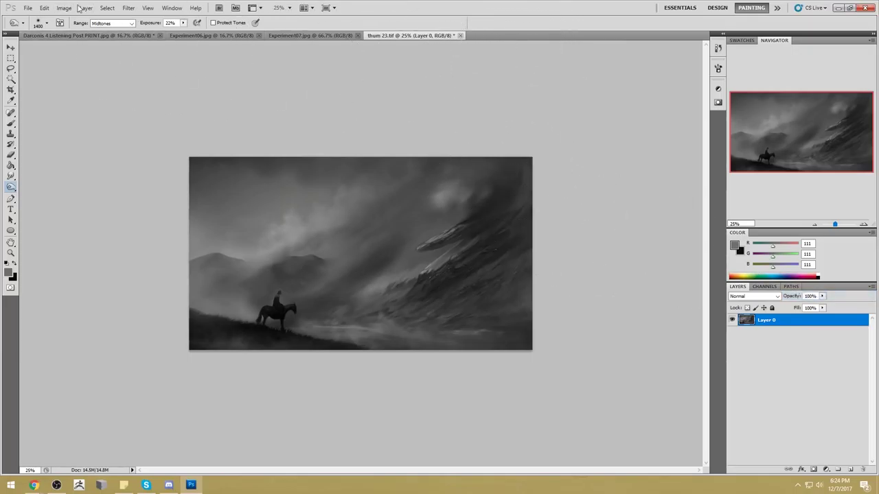
- Apply Brightness/Contrast with brightness about 18 and contrast 39, then select the whole canvas
click(129, 7)
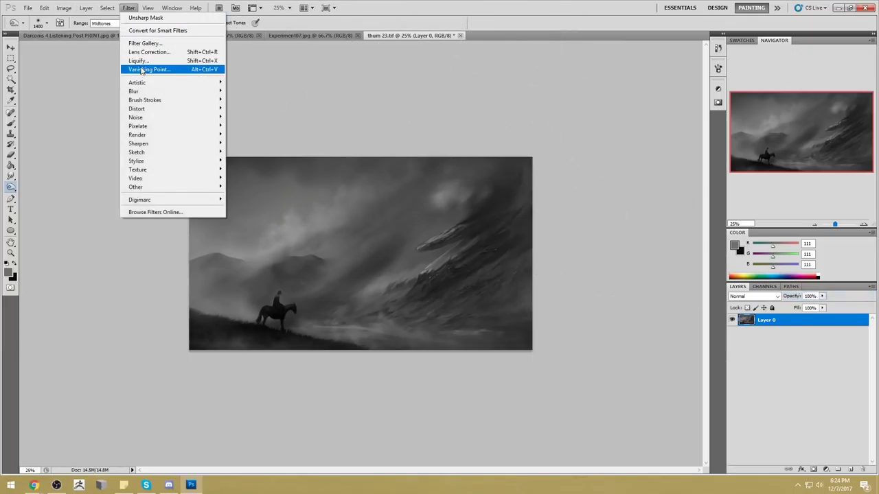
mouse_move(94, 31)
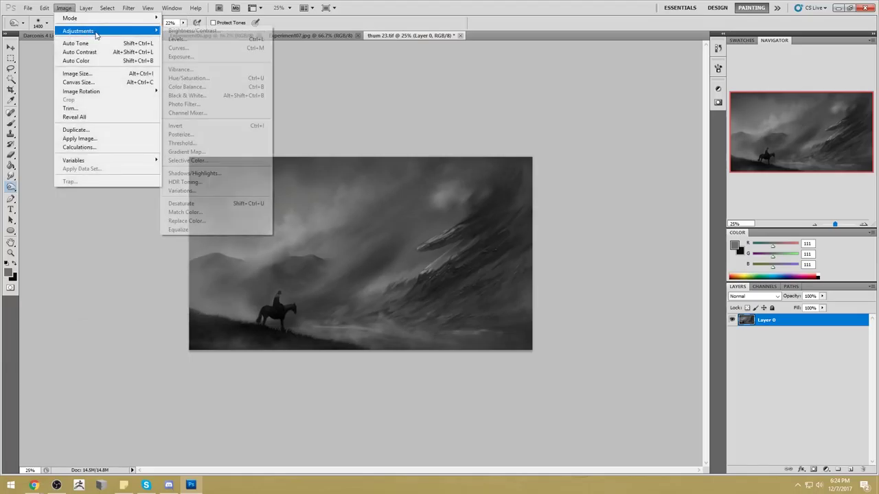
click(197, 30)
drag(618, 263, 627, 242)
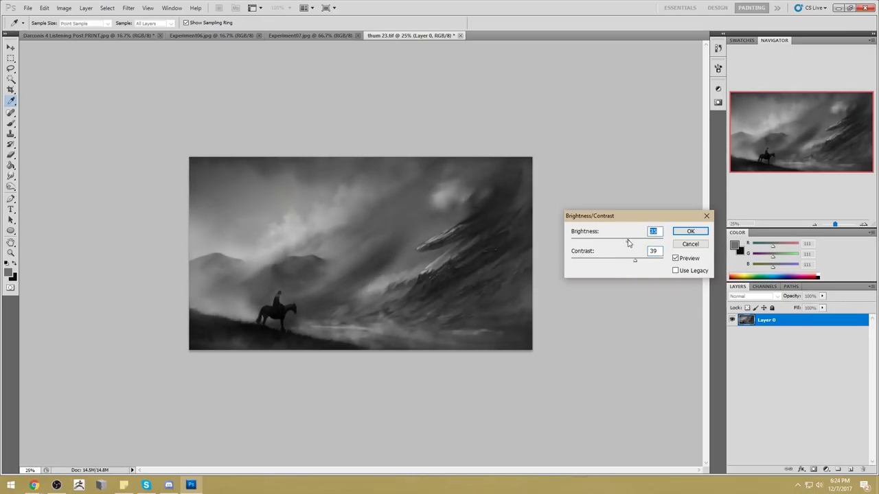
click(696, 231)
key(o)
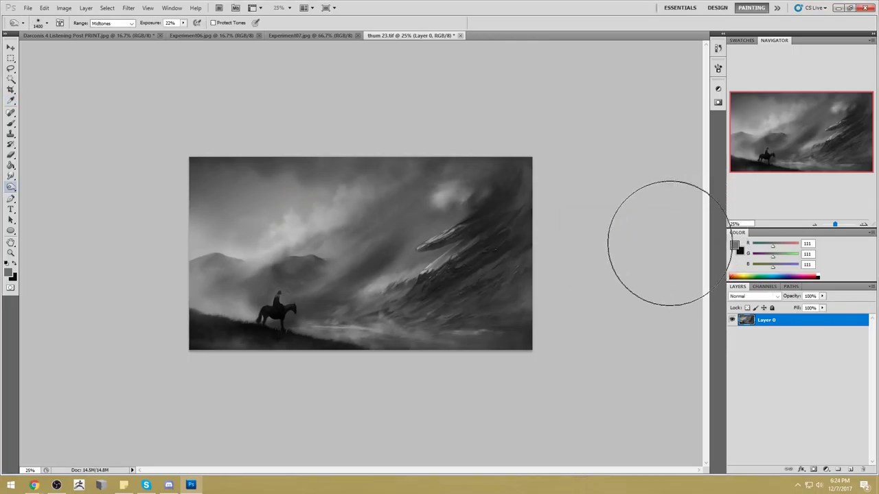
key(ctrl+a)
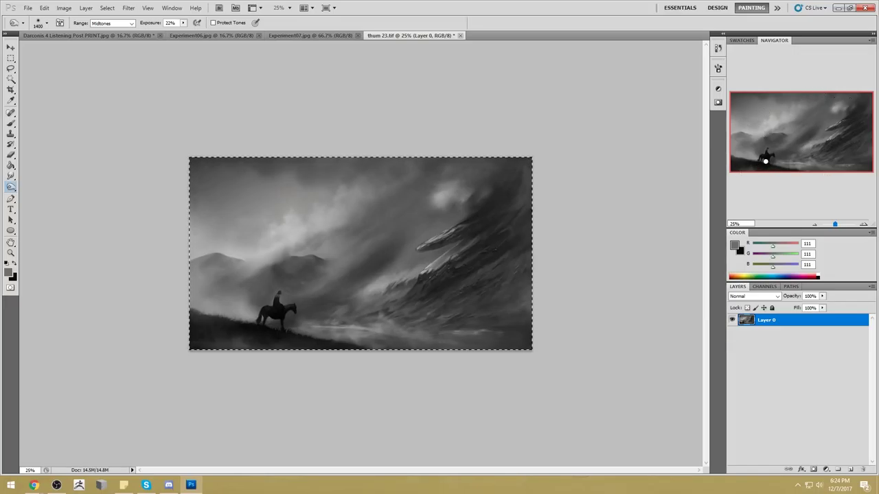
- Revert to the second Paste in Place state and paste the adjusted painting as Layer 3
click(719, 50)
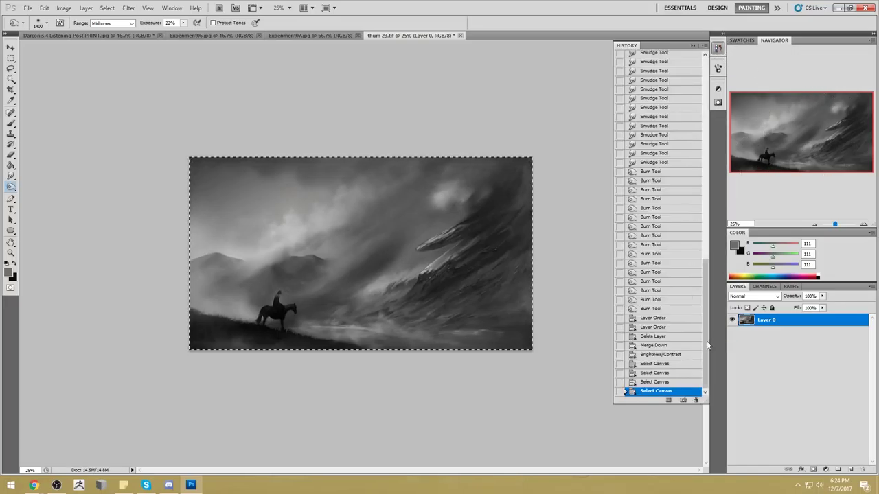
scroll(697, 103, up, 10)
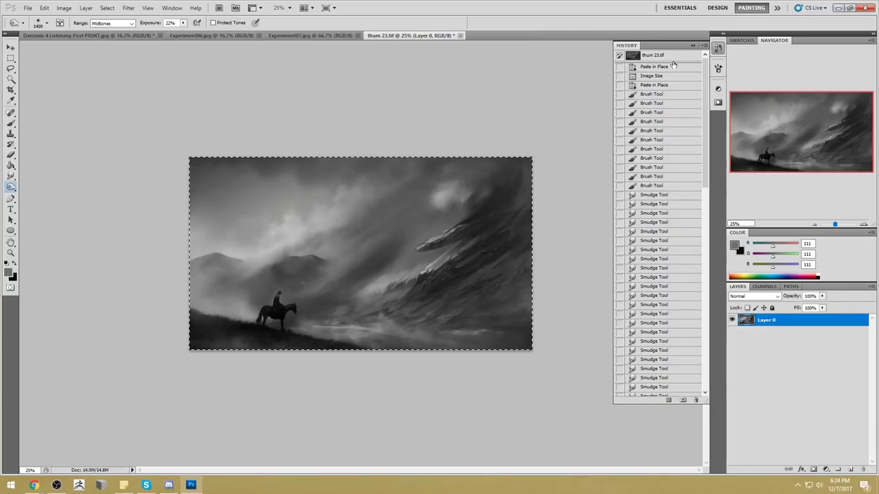
click(663, 85)
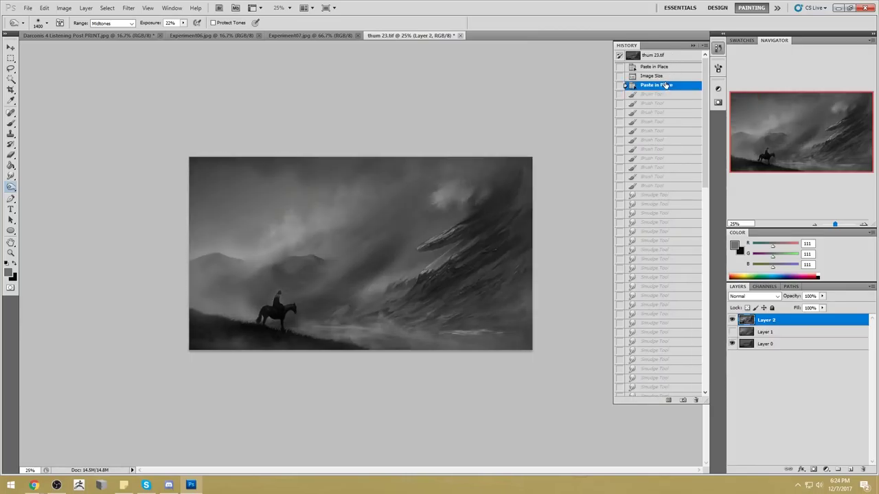
key(ctrl+shift+v)
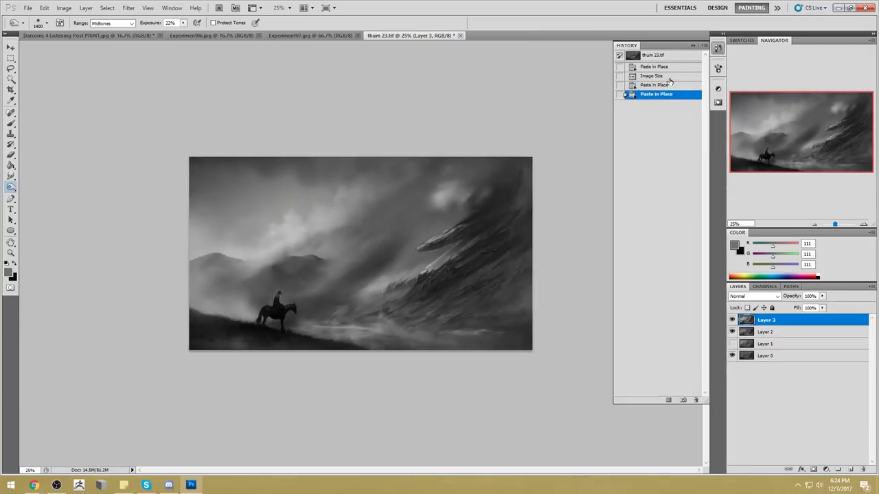
click(692, 45)
- Compare Layer 3 on and off, then darken the right mountain
click(732, 320)
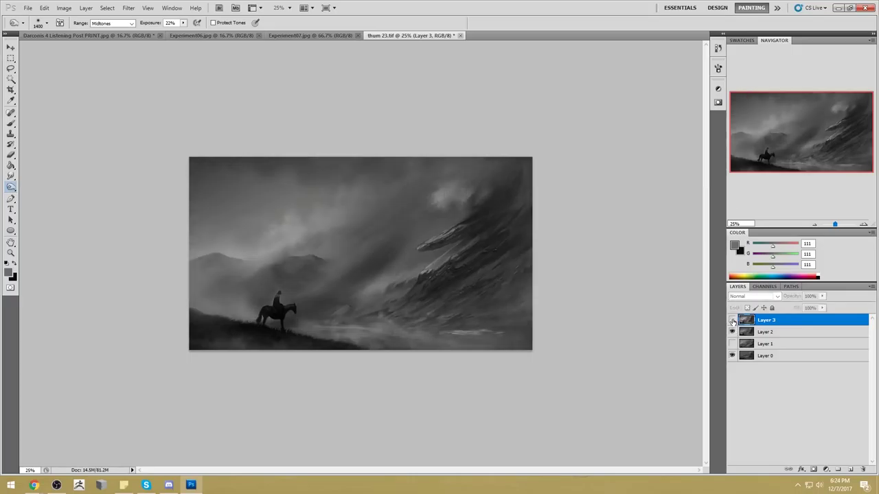
click(732, 319)
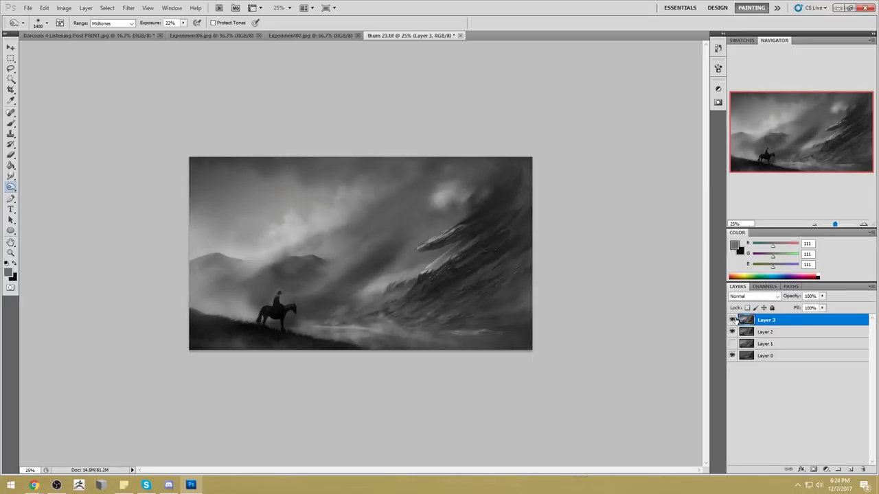
click(732, 320)
click(732, 320)
click(731, 319)
click(732, 320)
drag(464, 241, 510, 255)
- Paint dark grey with a 100 px brush over the lower-right area
key(b)
alt+click(465, 235)
key(bracketleft)
key(bracketleft)
key(bracketleft)
key(bracketleft)
key(bracketleft)
key(bracketleft)
key(bracketleft)
key(bracketleft)
key(bracketleft)
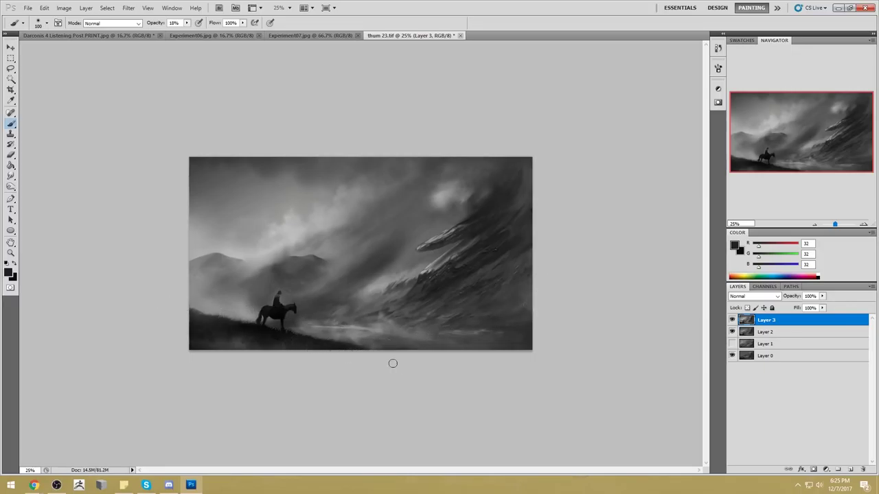
drag(439, 340, 500, 328)
- Dodge the mist left of the cliff and behind the rider, plus the rock ledge, with an 1100 px brush
click(10, 186)
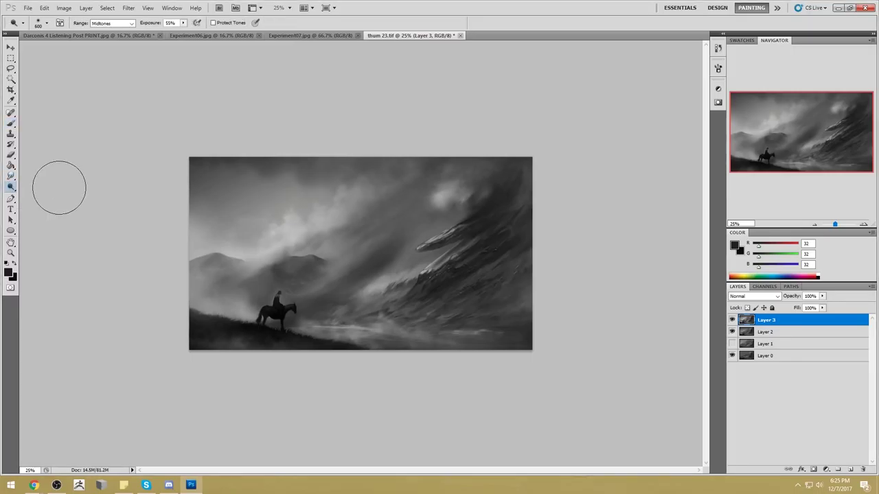
mouse_move(294, 204)
mouse_down()
mouse_move(321, 239)
mouse_move(370, 249)
mouse_move(293, 305)
mouse_move(365, 245)
mouse_up()
key(bracketleft)
key(bracketright)
key(bracketright)
key(bracketright)
key(bracketright)
key(bracketright)
key(bracketright)
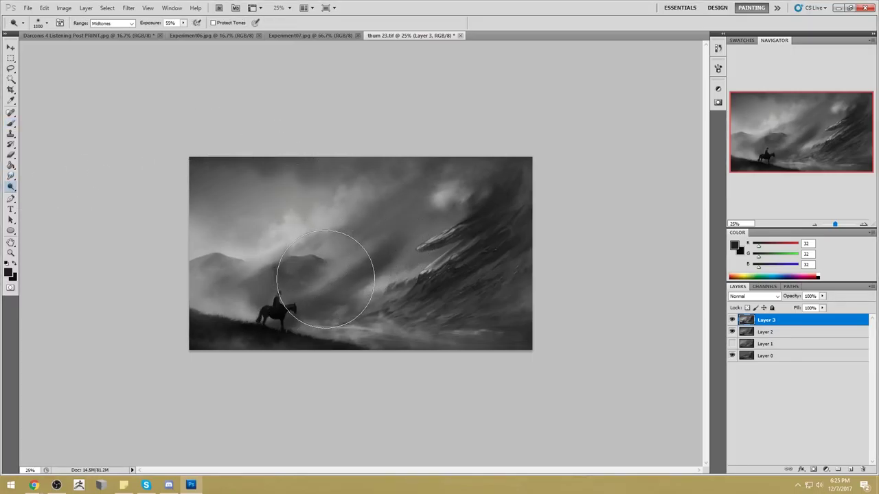
key(ctrl+z)
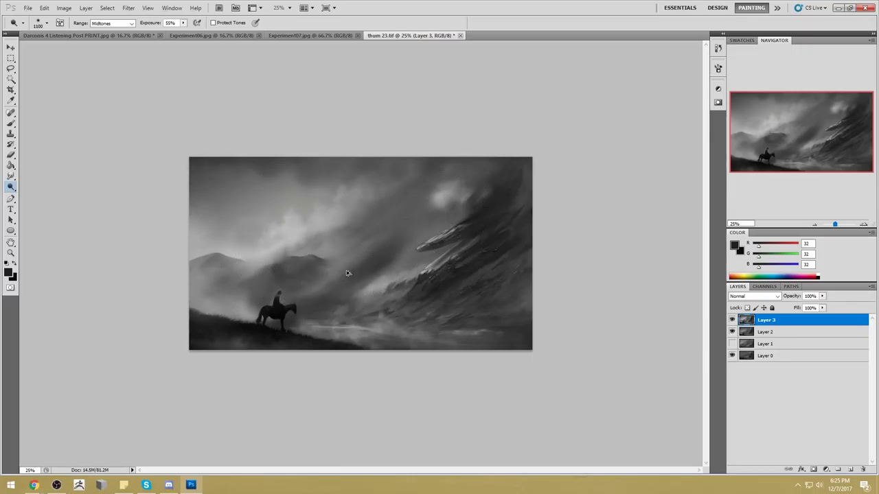
mouse_move(330, 280)
mouse_down()
mouse_move(295, 294)
mouse_move(294, 275)
mouse_up()
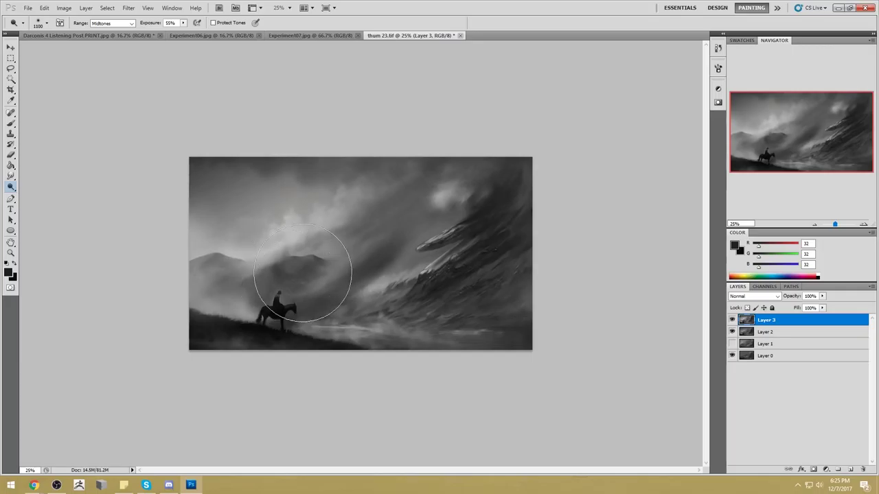
mouse_move(380, 279)
mouse_down()
mouse_move(297, 277)
mouse_move(335, 280)
mouse_move(308, 281)
mouse_move(329, 282)
mouse_move(312, 291)
mouse_move(361, 269)
mouse_move(268, 295)
mouse_up()
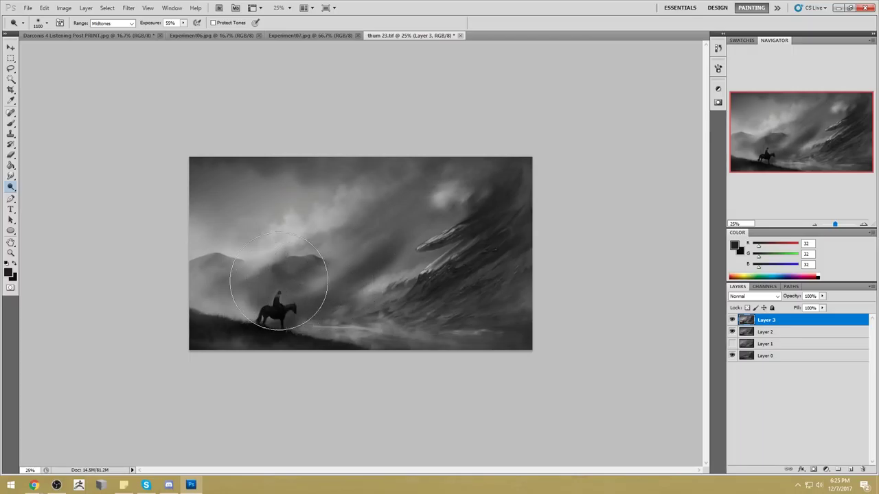
mouse_move(416, 243)
mouse_down()
mouse_move(423, 219)
mouse_move(412, 235)
mouse_up()
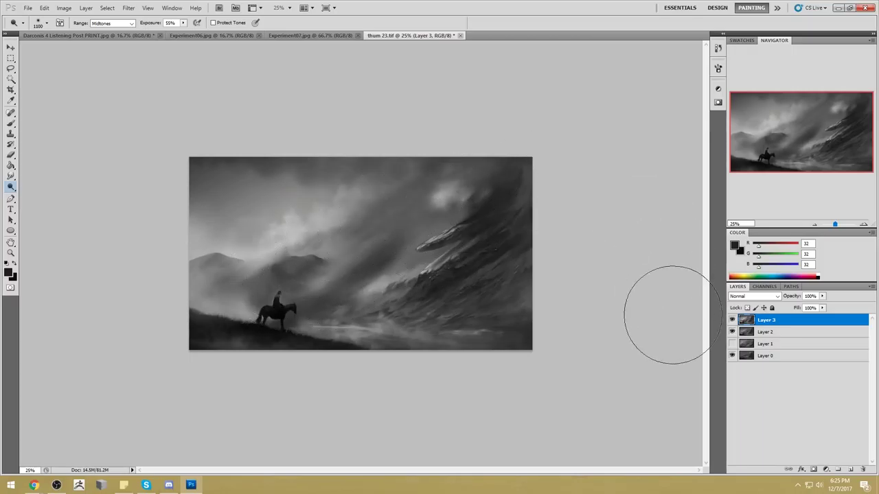
- Toggle Layer 3's visibility to compare before and after
click(732, 320)
click(731, 320)
click(732, 321)
click(732, 320)
click(731, 320)
click(731, 320)
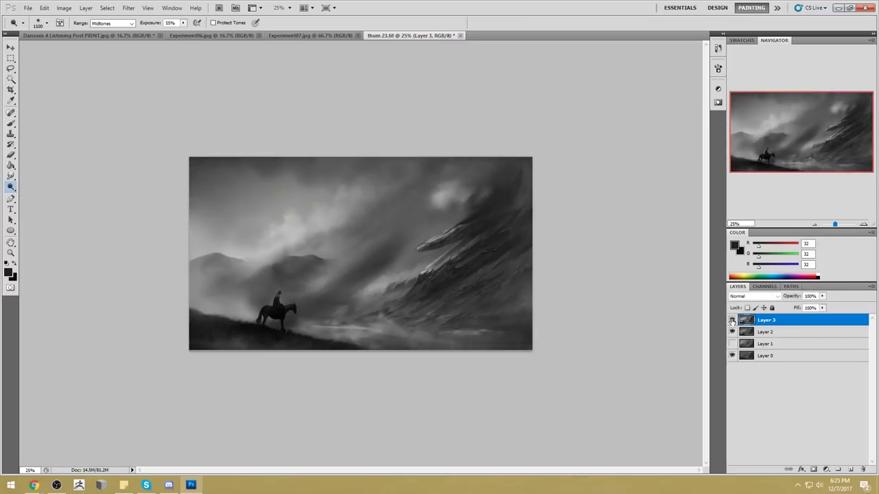
- Flatten the image, discarding hidden layers, then close thum 23.tif saving changes
right_click(788, 321)
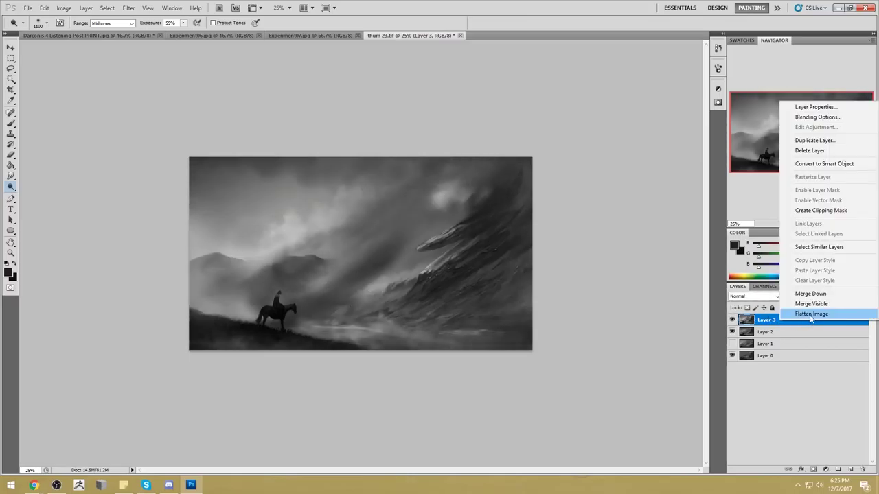
click(808, 310)
click(420, 183)
click(440, 35)
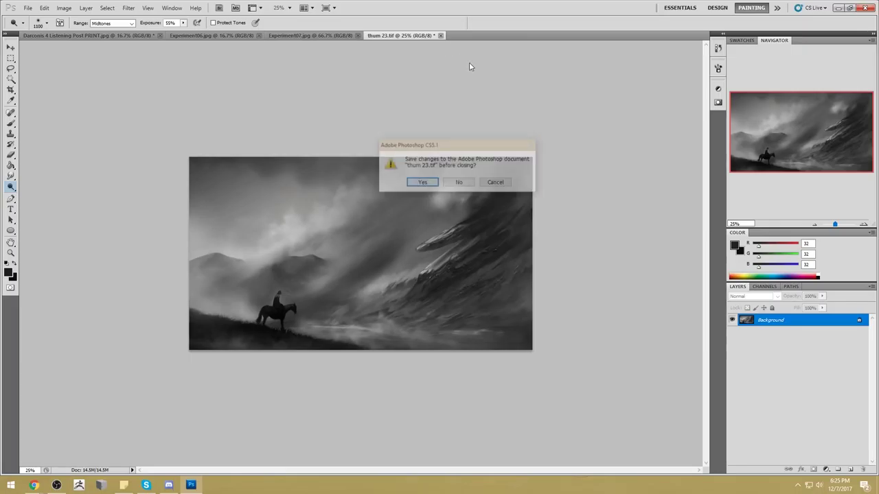
click(420, 182)
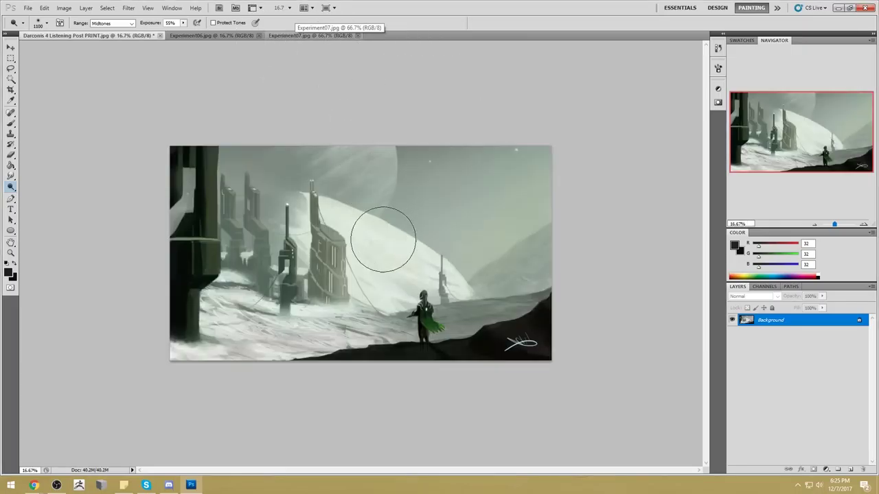
- Brighten the tall building, then try Hue/Saturation with hue -74 and saturation +35
mouse_move(355, 245)
mouse_down()
mouse_move(366, 236)
mouse_move(336, 241)
mouse_up()
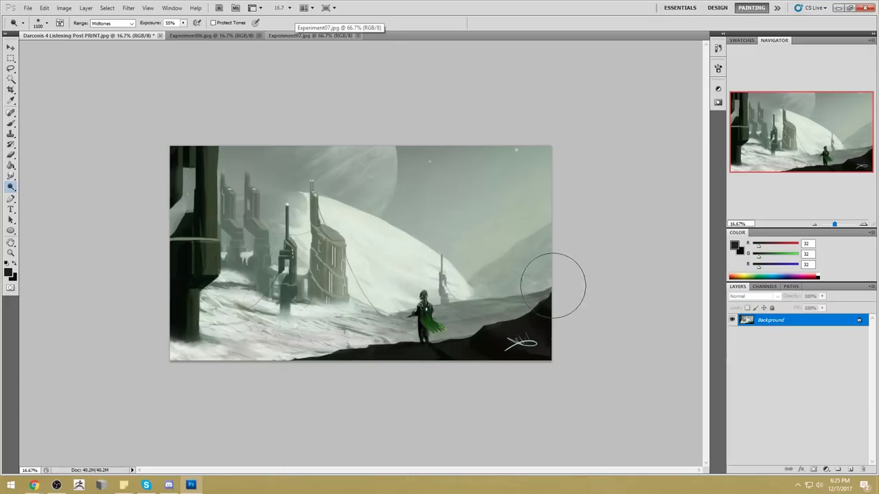
key(ctrl+u)
drag(733, 274, 748, 302)
click(753, 273)
- Cancel that attempt and preview a slight negative hue shift of about -28 instead
drag(753, 276, 764, 278)
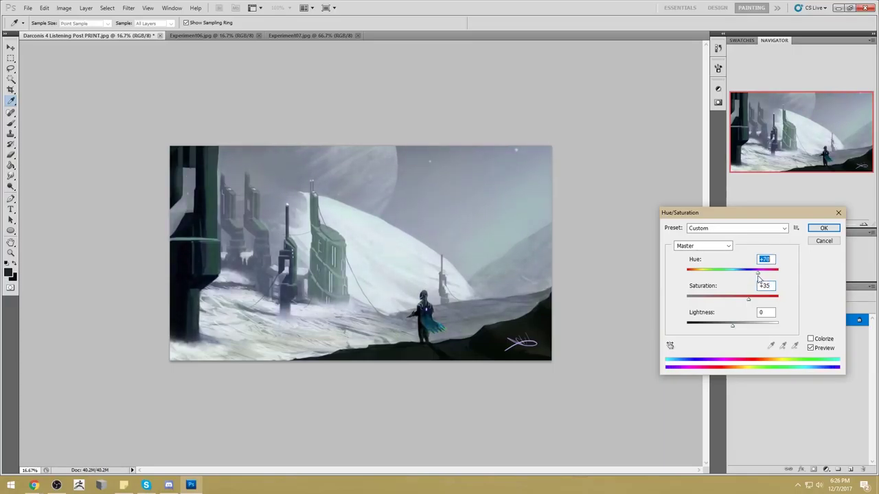
click(823, 229)
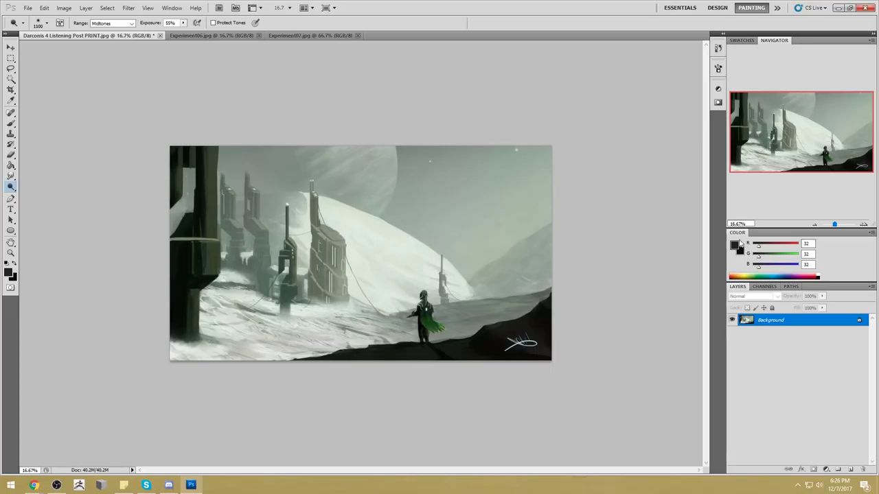
key(ctrl+u)
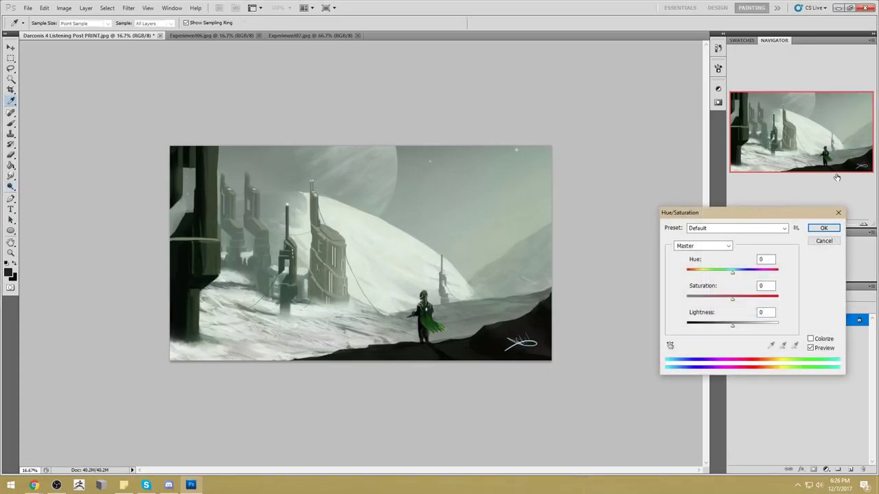
mouse_move(731, 273)
mouse_down()
mouse_move(745, 274)
mouse_move(722, 275)
mouse_up()
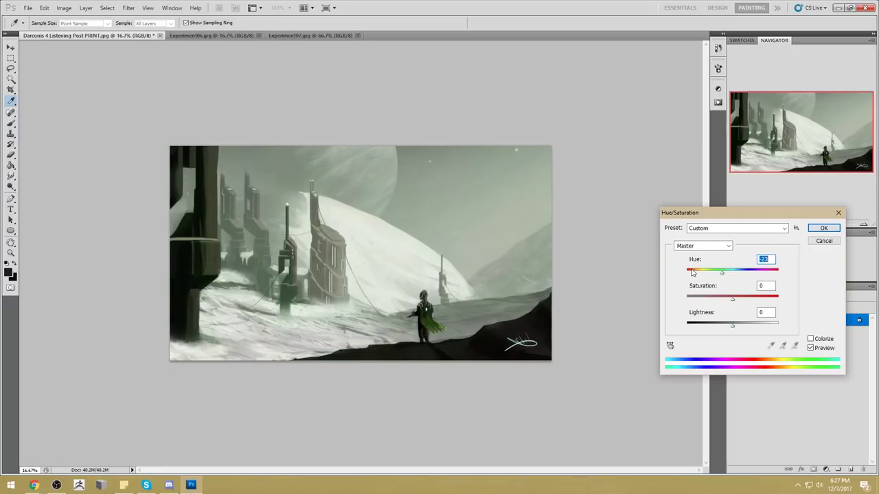
- Shift the whole painting's hue to about +29 with Hue/Saturation
drag(722, 277, 749, 273)
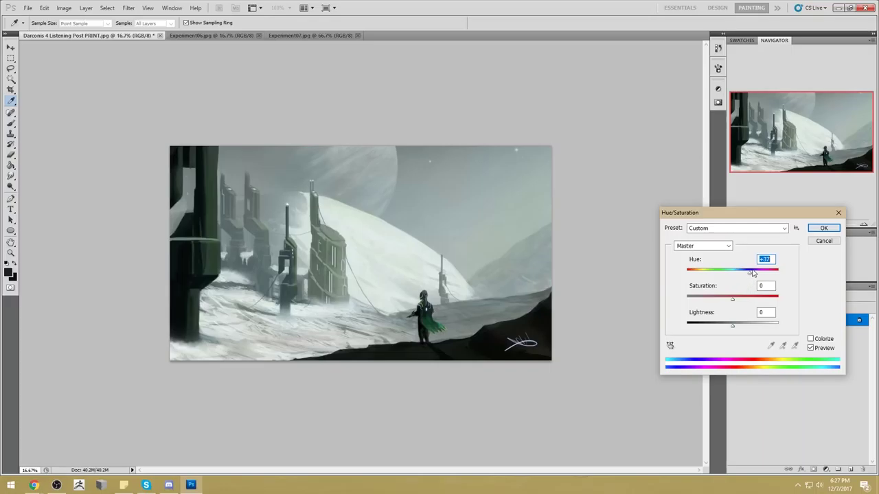
click(823, 228)
key(o)
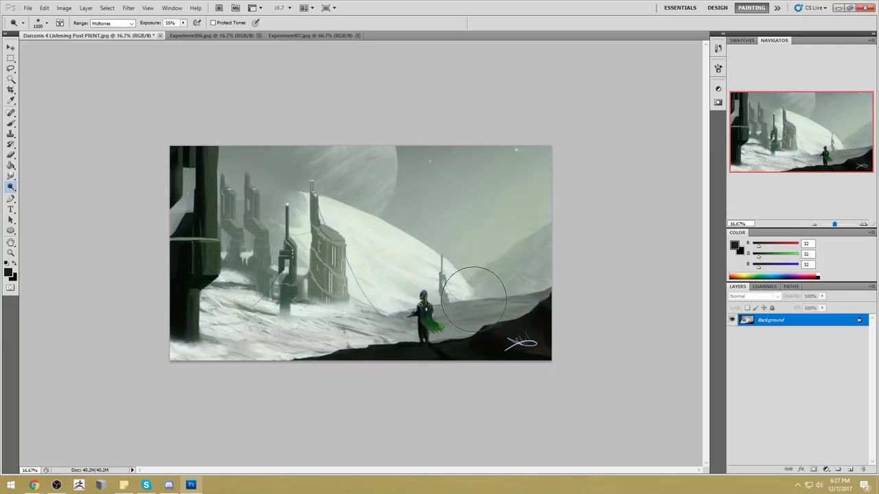
- Set a very large brush to Color mode, adjust its opacity, and sample pale sky greys
key(b)
alt+click(302, 197)
key(bracketright)
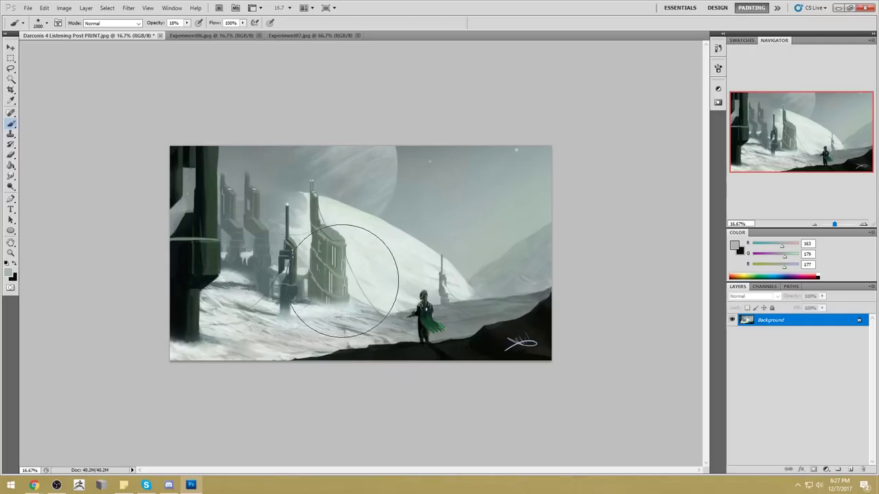
click(112, 23)
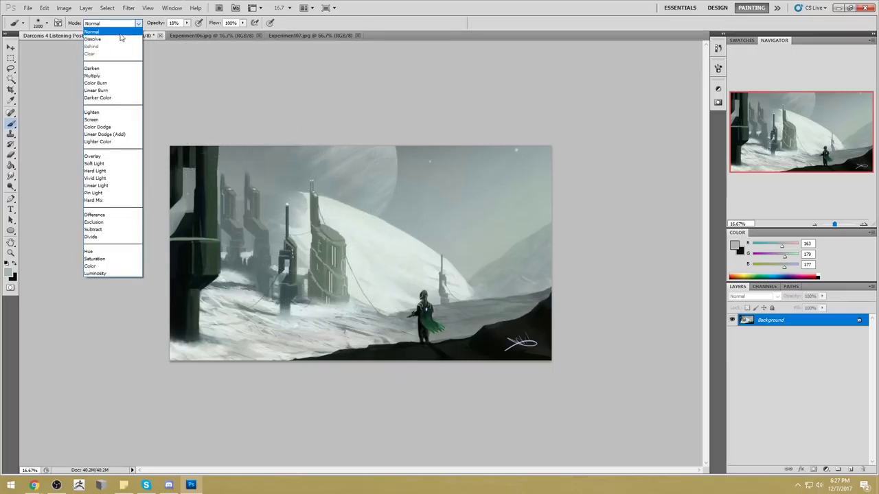
click(103, 267)
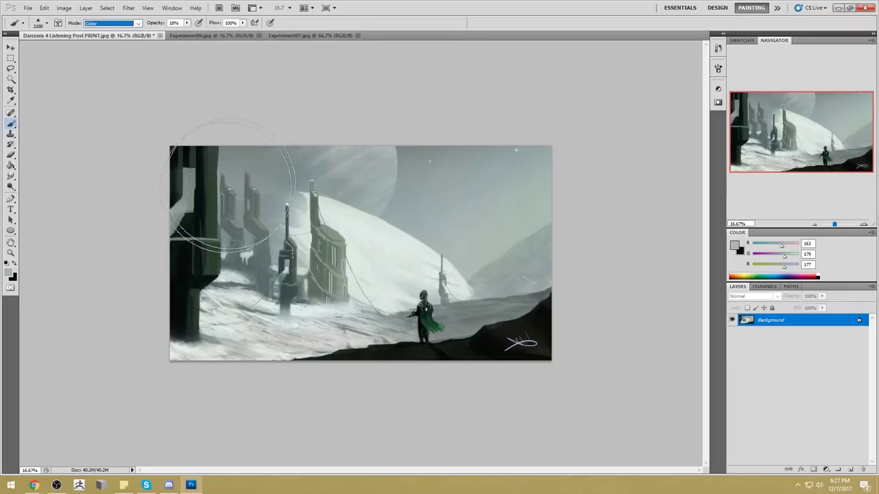
alt+click(362, 310)
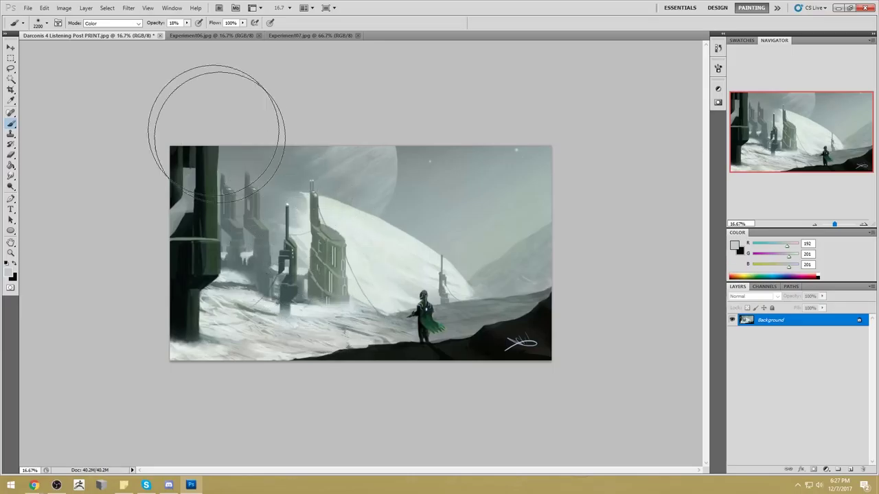
mouse_move(186, 23)
mouse_down()
mouse_move(190, 35)
mouse_move(211, 33)
mouse_up()
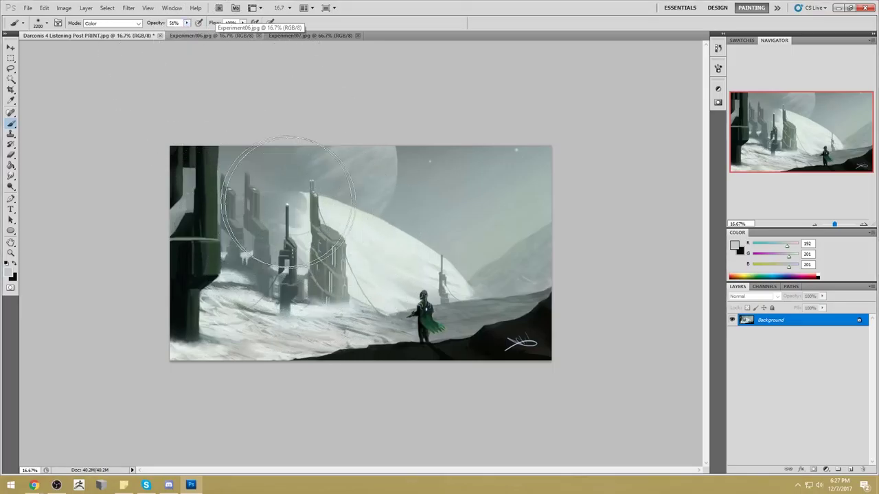
alt+click(535, 225)
- Pick a darker, bluer grey foreground colour and tint the left buildings with it
click(733, 245)
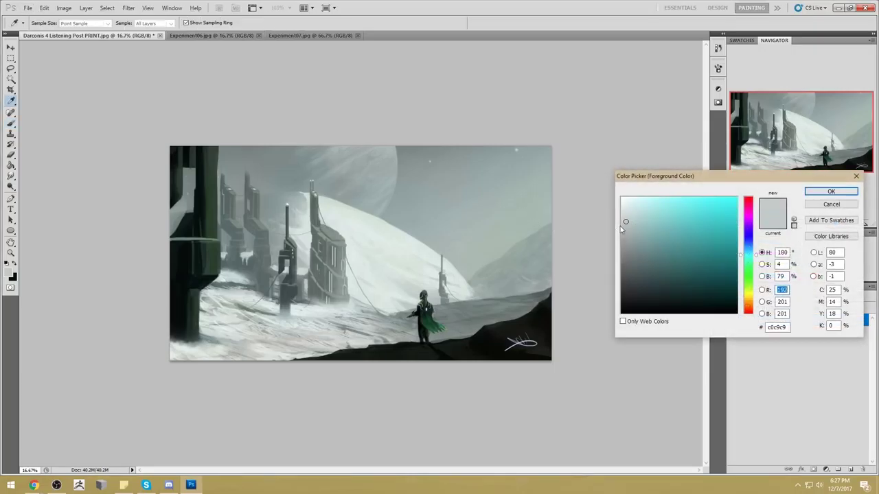
click(757, 253)
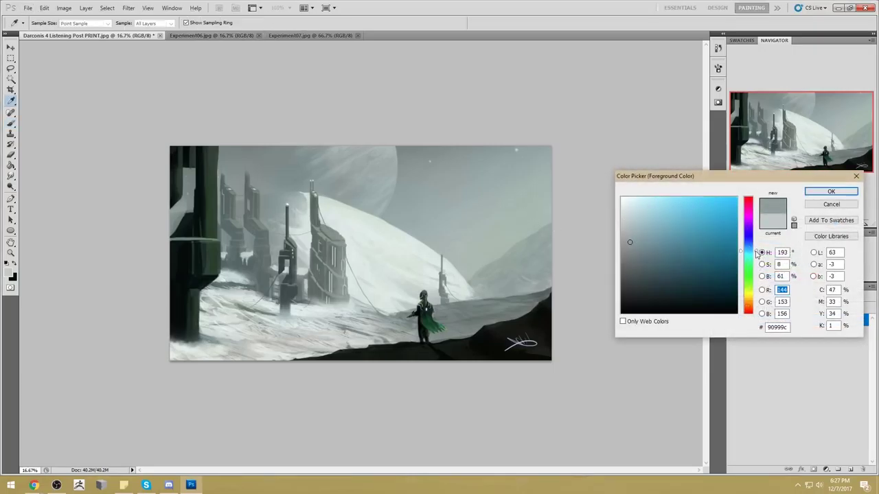
drag(629, 241, 639, 255)
click(830, 191)
key(b)
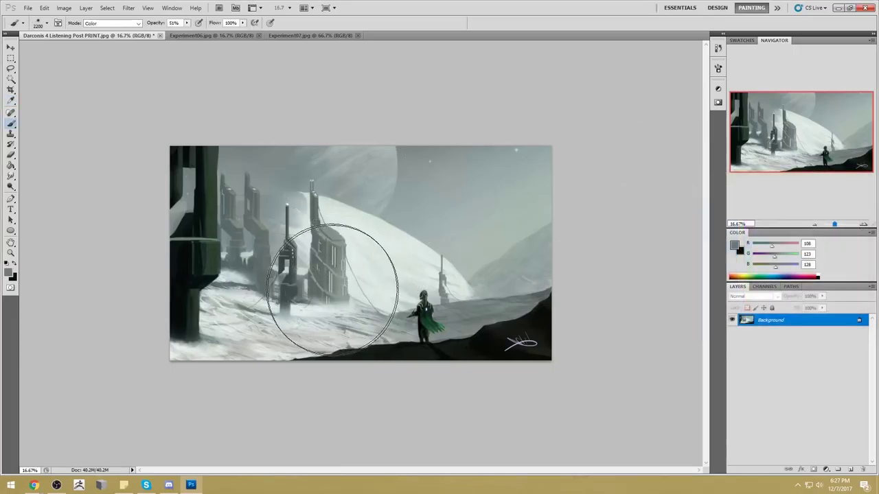
mouse_move(309, 186)
mouse_down()
mouse_move(304, 287)
mouse_move(267, 268)
mouse_move(279, 234)
mouse_move(241, 188)
mouse_move(230, 199)
mouse_move(325, 287)
mouse_move(314, 206)
mouse_move(337, 274)
mouse_move(323, 279)
mouse_move(331, 299)
mouse_move(260, 262)
mouse_move(323, 260)
mouse_move(377, 277)
mouse_move(314, 240)
mouse_move(330, 228)
mouse_move(308, 281)
mouse_move(236, 314)
mouse_move(196, 232)
mouse_move(196, 155)
mouse_move(266, 294)
mouse_up()
- Sample the dark building and ground colours, swap colours, and set the brush to Lighten mode
alt+click(189, 255)
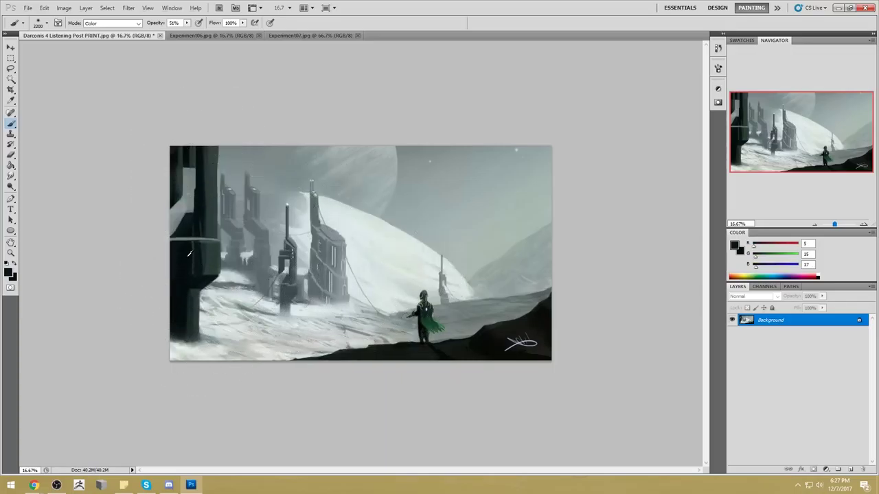
alt+click(197, 330)
alt+click(423, 351)
key(x)
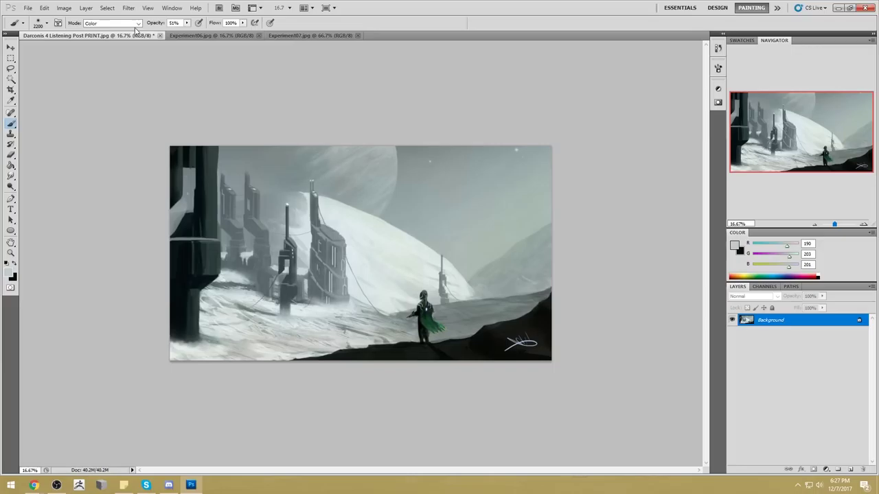
click(113, 22)
click(110, 115)
alt+click(224, 315)
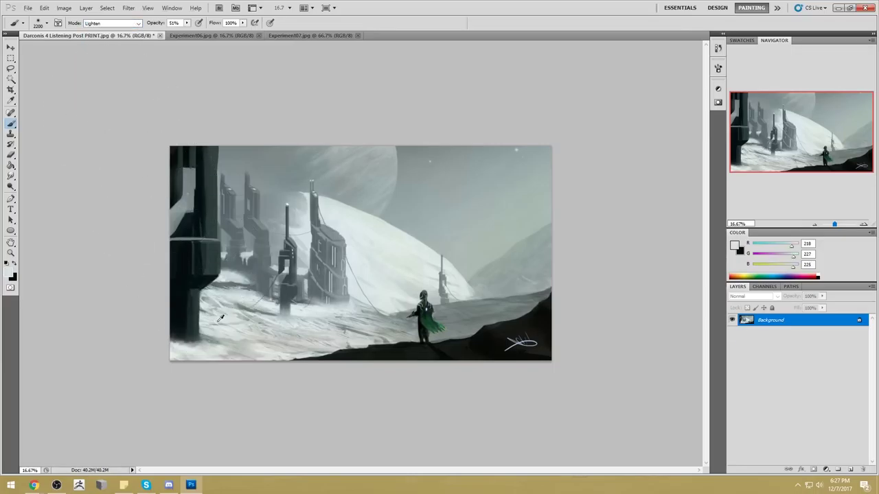
- At 26% opacity, lighten the lower-left tower and its base, undoing unwanted strokes
key(ctrl+z)
click(186, 23)
drag(178, 33, 170, 33)
mouse_move(167, 295)
mouse_down()
mouse_move(192, 243)
mouse_move(177, 177)
mouse_up()
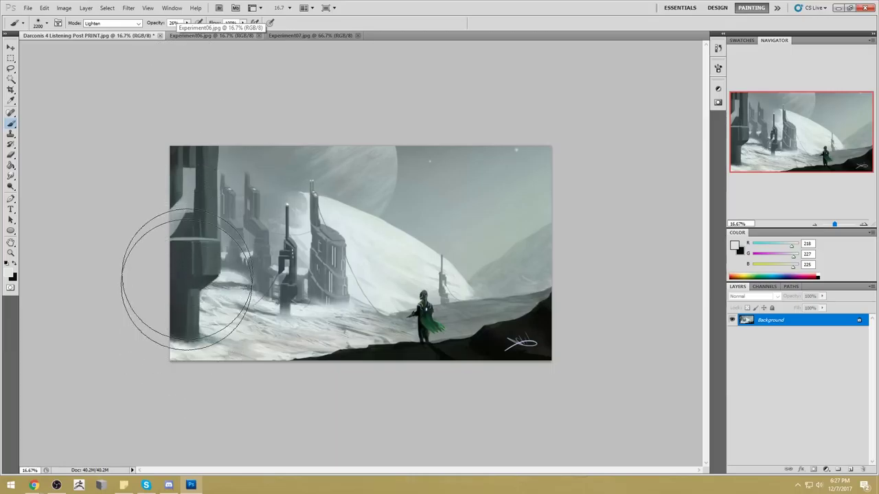
drag(185, 306, 183, 219)
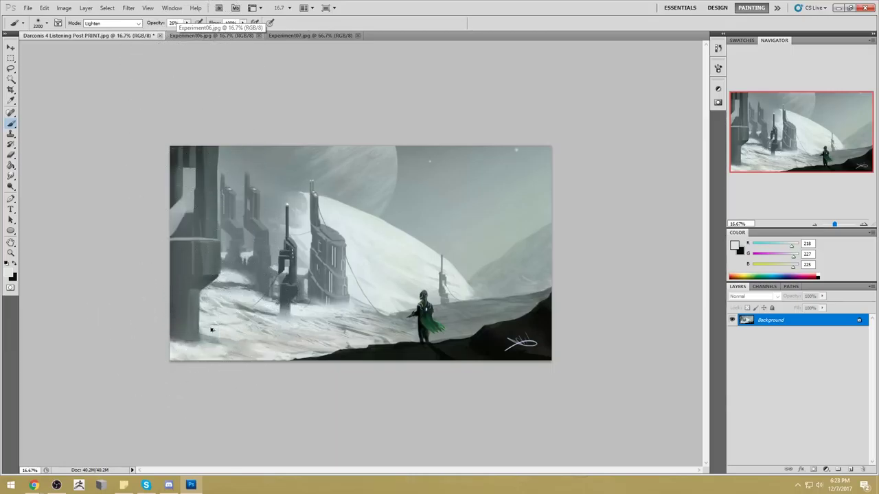
key(ctrl+z)
mouse_move(216, 334)
mouse_down()
mouse_move(117, 310)
mouse_move(216, 314)
mouse_move(206, 338)
mouse_up()
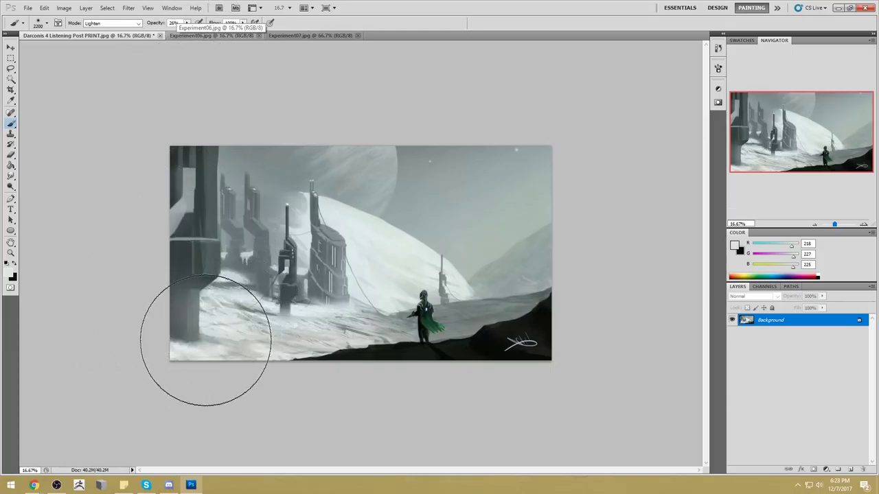
key(ctrl+z)
alt+click(190, 172)
alt+click(231, 157)
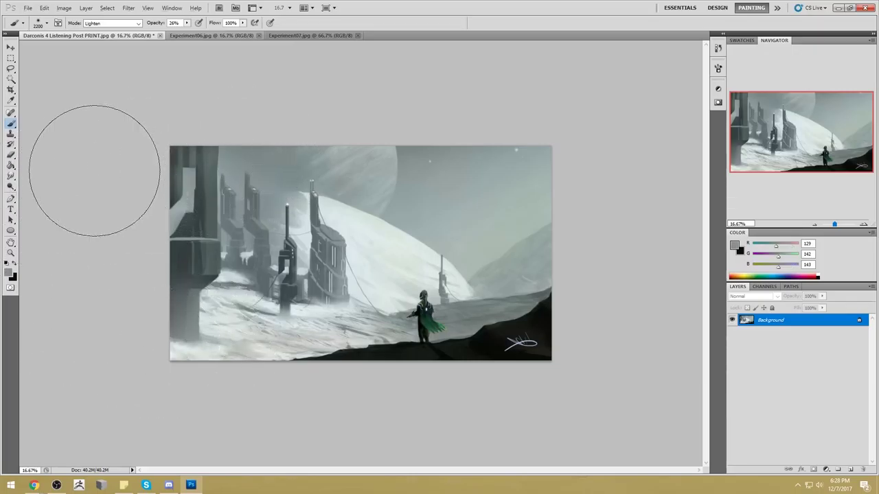
key(super+Down)
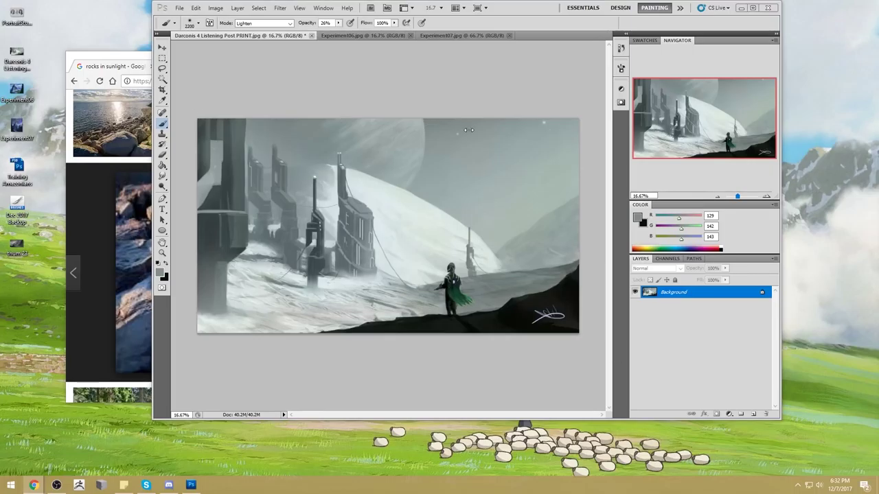
- Apply Hue/Saturation with Hue +18 and Saturation +58 to the painting
key(ctrl+i)
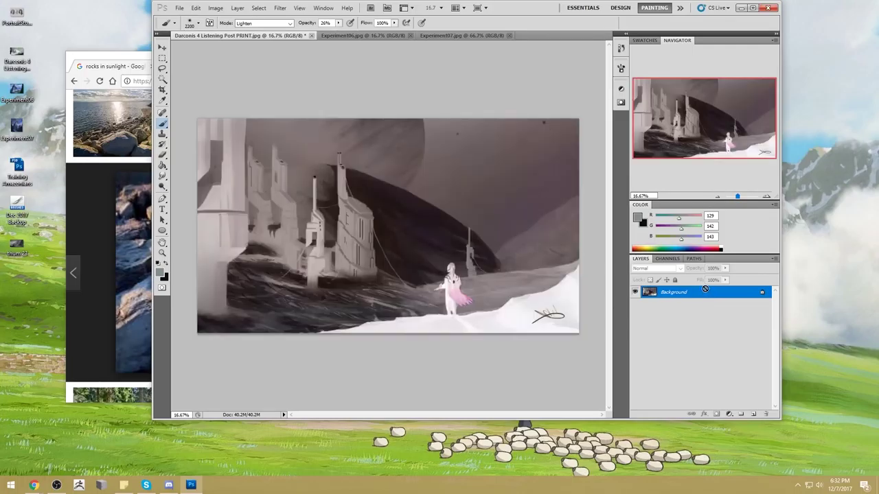
key(ctrl+u)
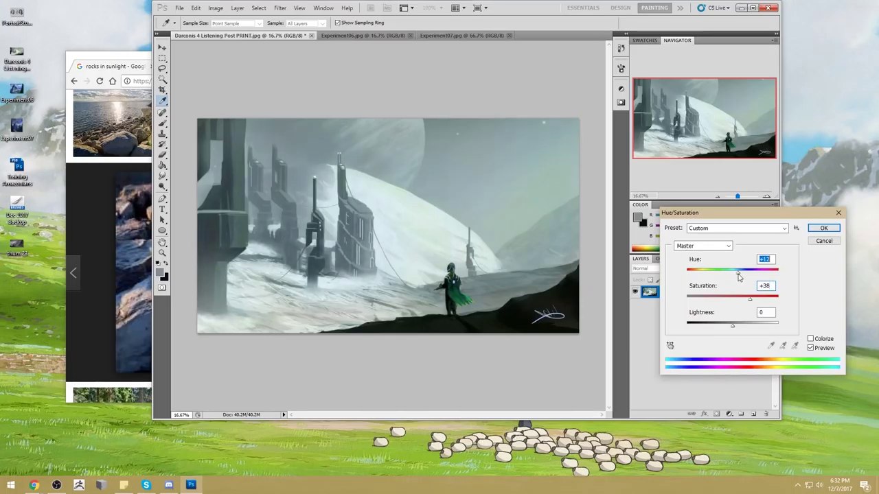
mouse_move(735, 274)
mouse_down()
mouse_move(720, 275)
mouse_move(758, 275)
mouse_move(750, 278)
mouse_move(762, 300)
mouse_move(774, 299)
mouse_move(744, 276)
mouse_up()
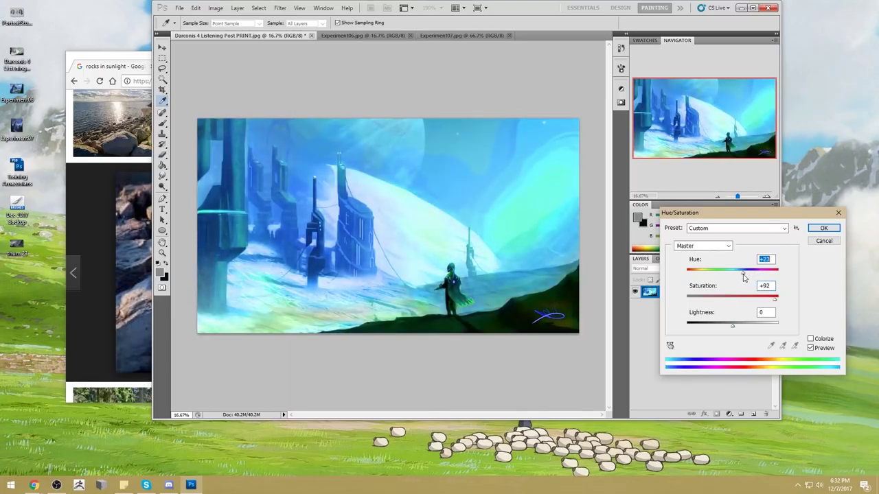
drag(775, 303, 751, 301)
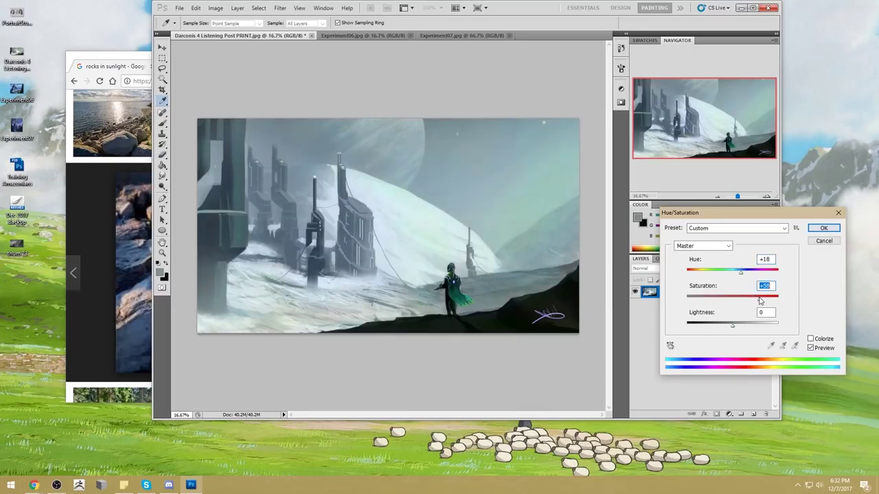
click(818, 229)
key(b)
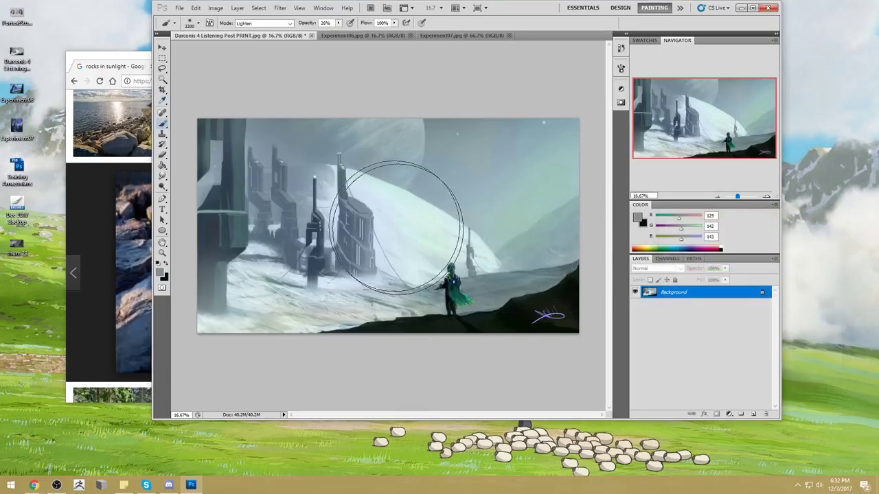
- Paint pale blue-grey in Color mode at 100% opacity over the sky and snow, varying brush size
click(265, 22)
click(255, 266)
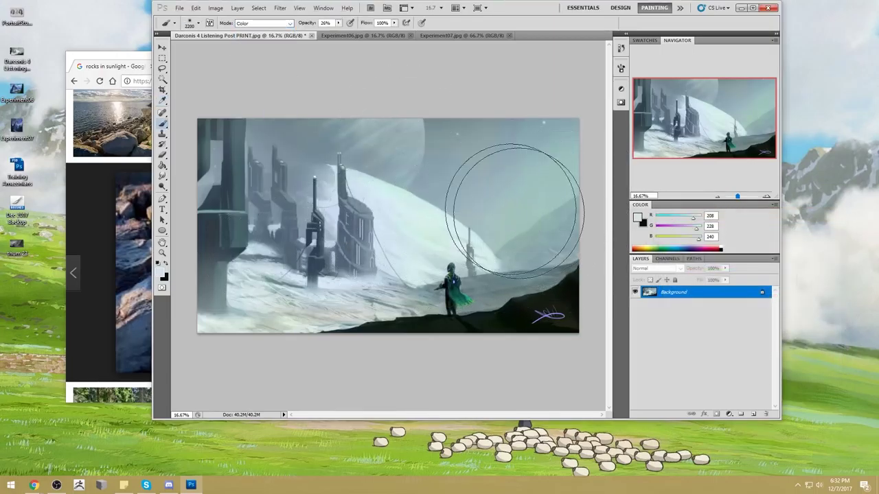
key(0)
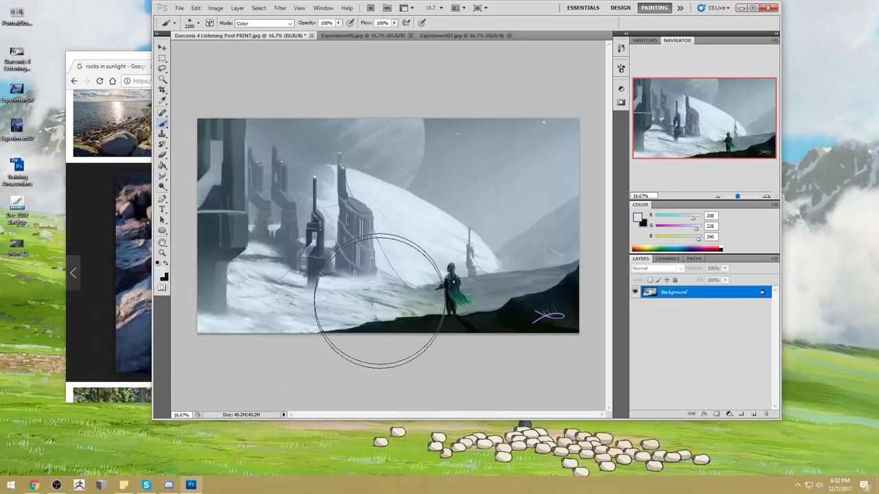
key(bracketleft)
key(bracketleft)
key(bracketleft)
key(bracketleft)
key(bracketleft)
key(bracketleft)
key(bracketleft)
key(bracketleft)
key(bracketleft)
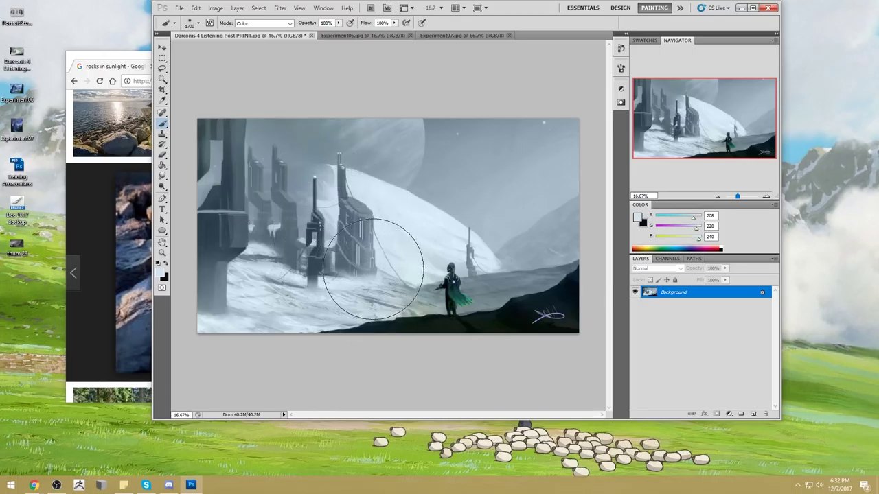
key(bracketleft)
key(bracketleft)
key(bracketleft)
key(bracketleft)
key(bracketleft)
key(bracketleft)
key(bracketleft)
key(bracketleft)
key(bracketleft)
key(bracketleft)
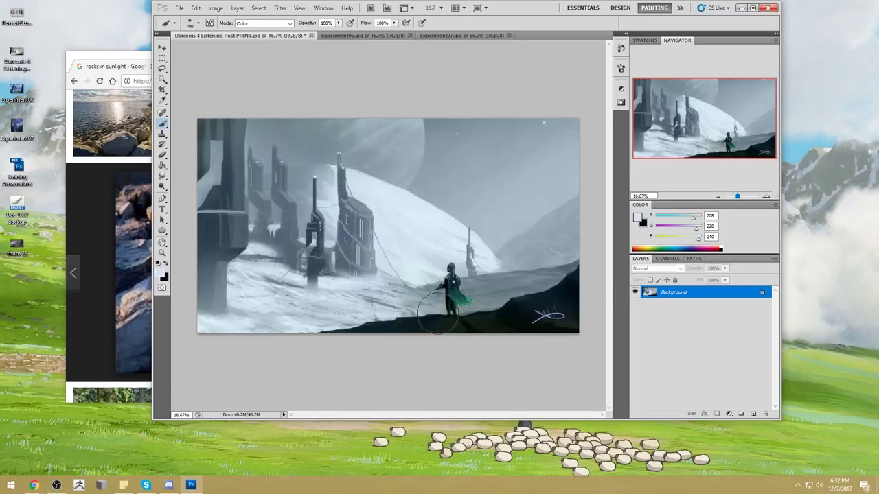
drag(338, 23, 320, 31)
key(bracketright)
key(bracketright)
key(bracketright)
key(bracketright)
click(162, 79)
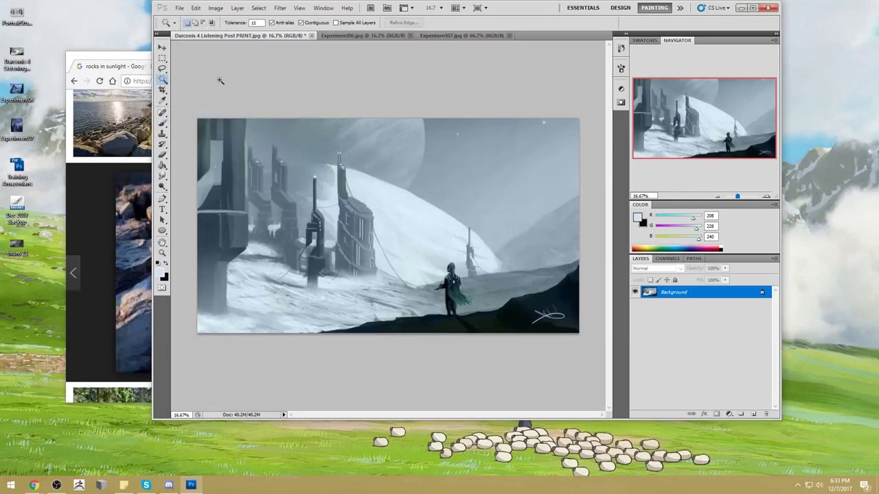
- Try selecting the sky around the left ruins with Magic Wand and Lasso, then deselect
click(266, 191)
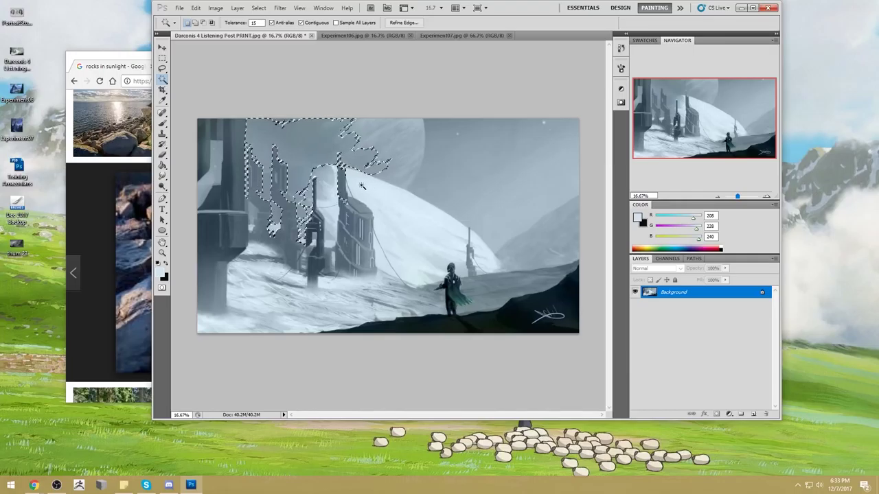
click(318, 121)
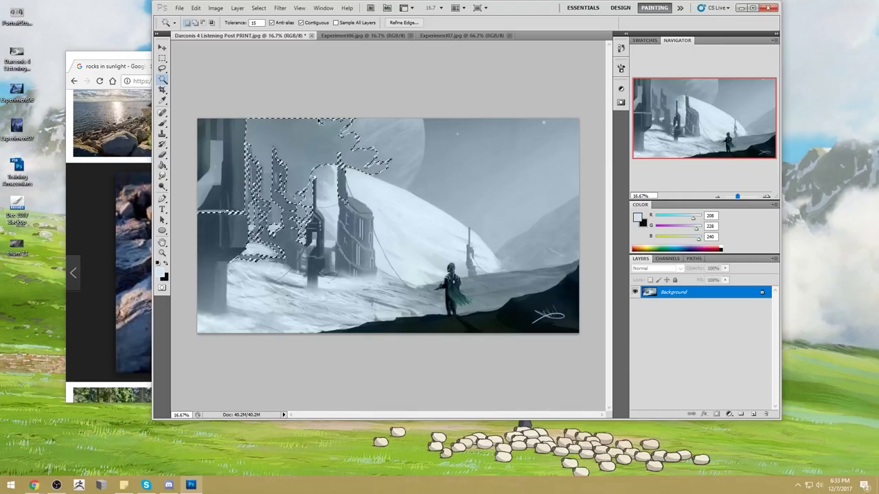
key(l)
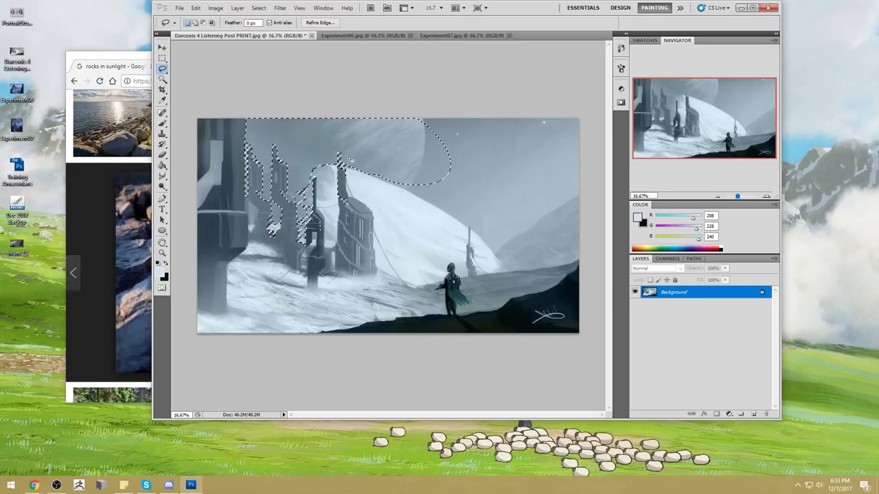
key(ctrl+d)
key(b)
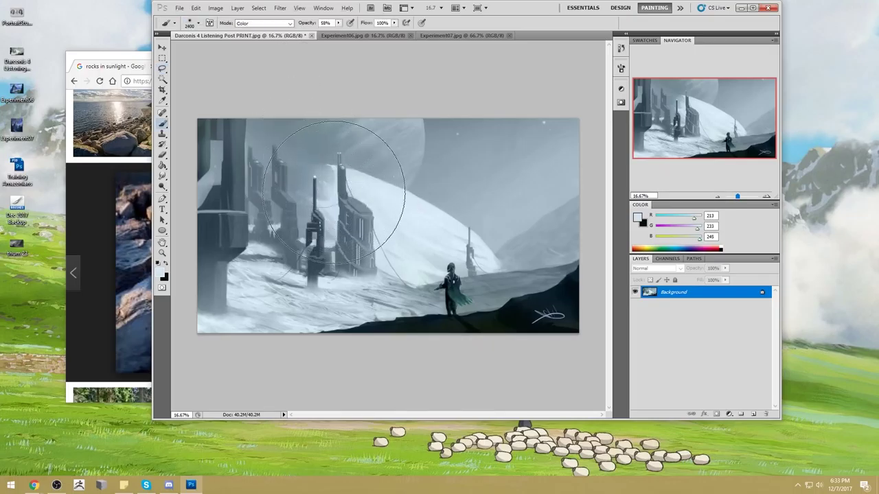
- Set the brush to Normal mode, add an empty Layer 1, and reselect the Background layer
click(262, 23)
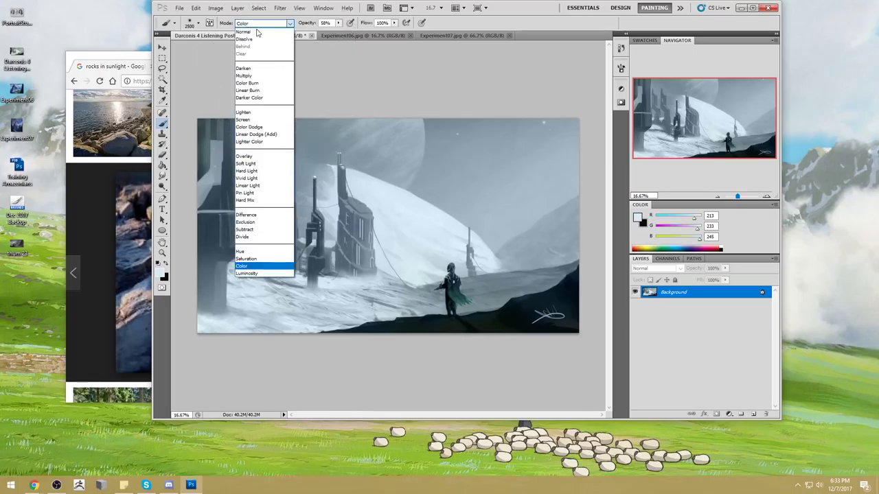
click(255, 31)
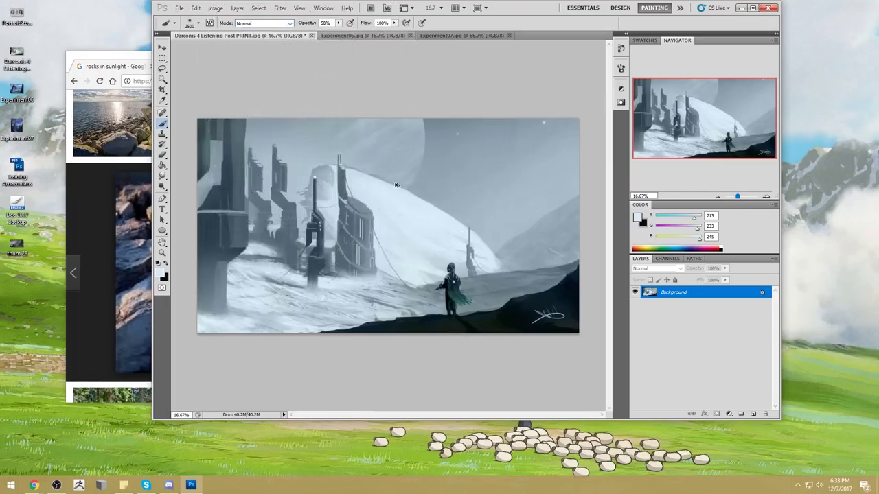
click(754, 415)
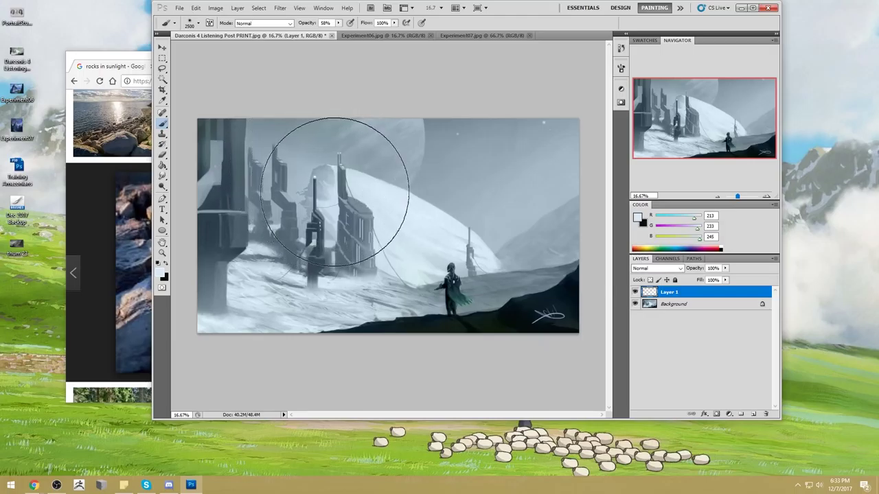
key(m)
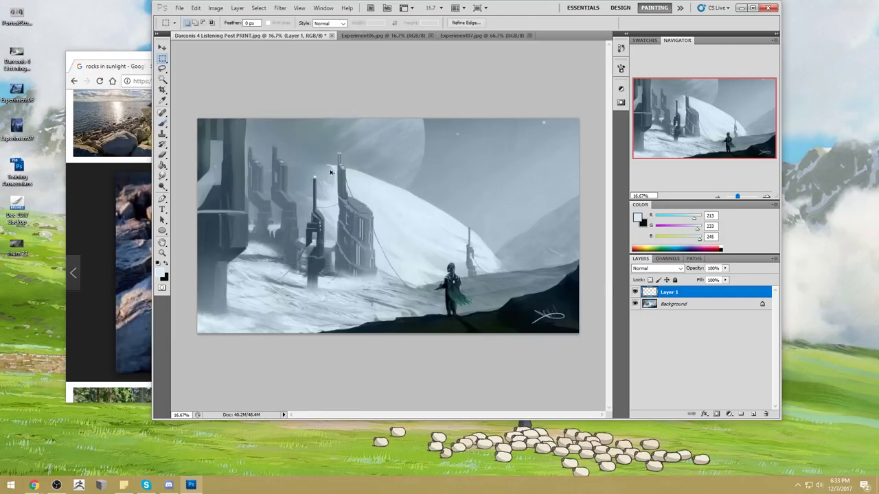
click(690, 304)
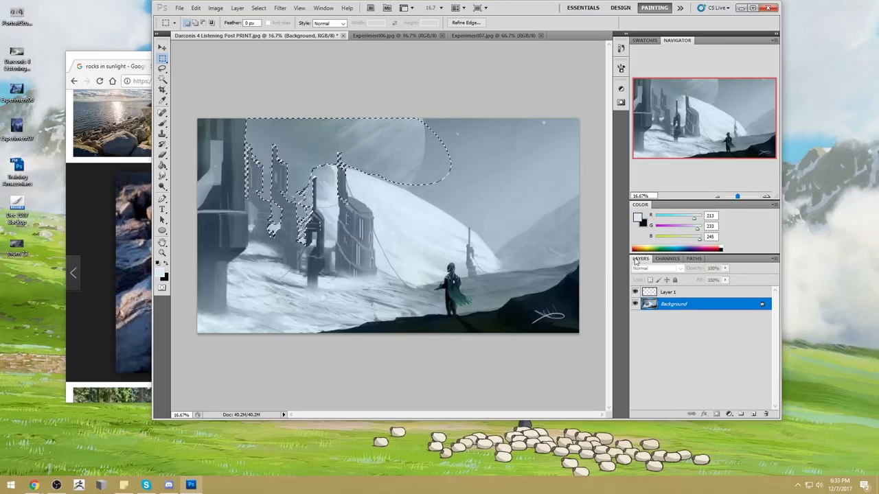
- Add the right-hand sky to a Magic Wand selection, then clear it
click(162, 80)
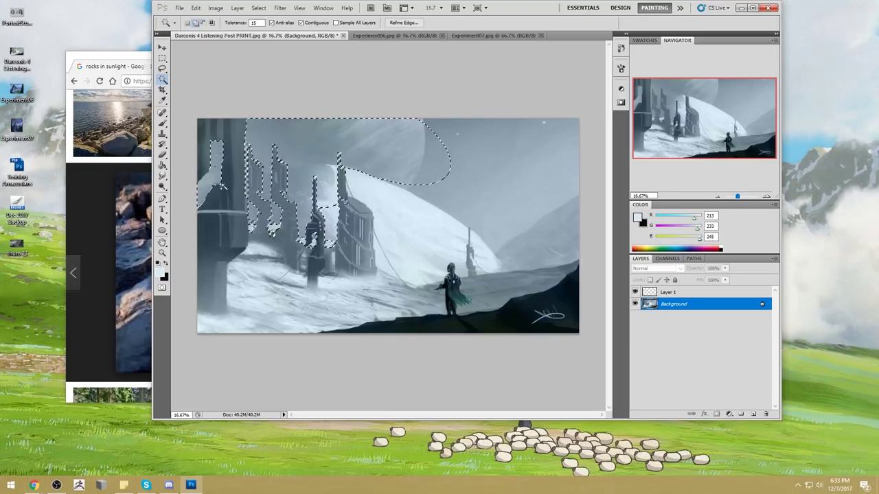
click(427, 128)
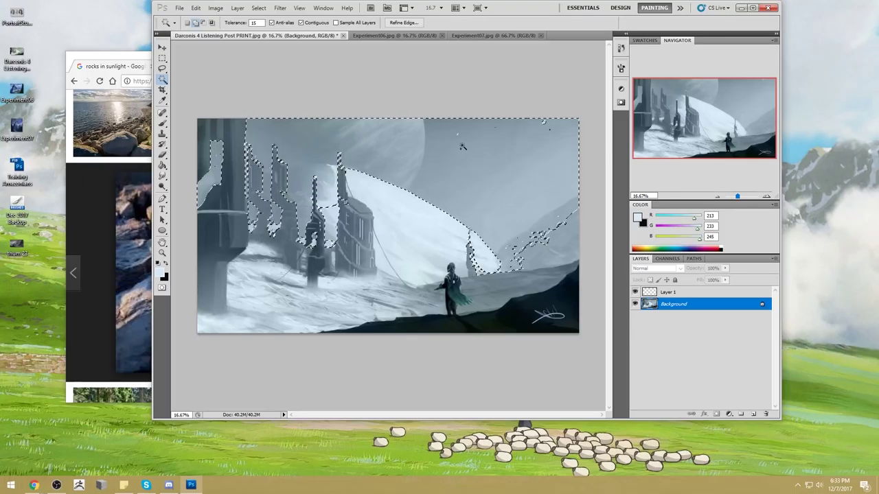
key(ctrl+d)
key(b)
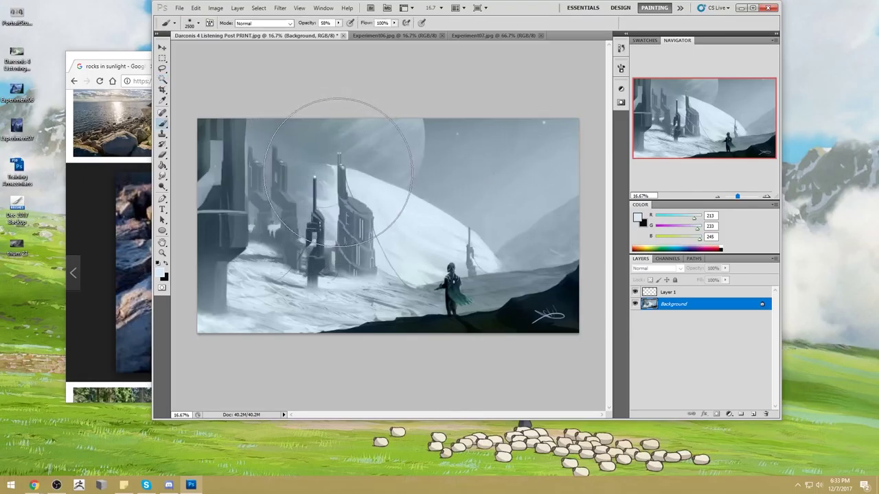
- Lower the brush opacity to 37%
drag(339, 23, 327, 34)
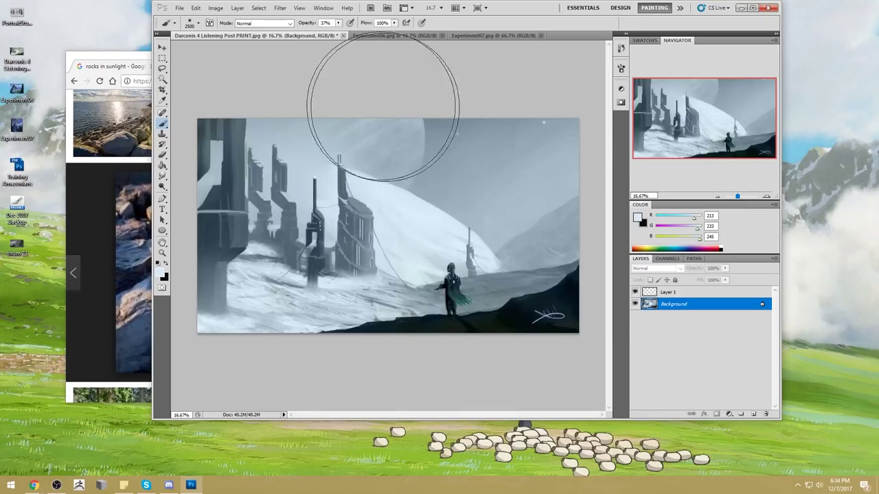
key(l)
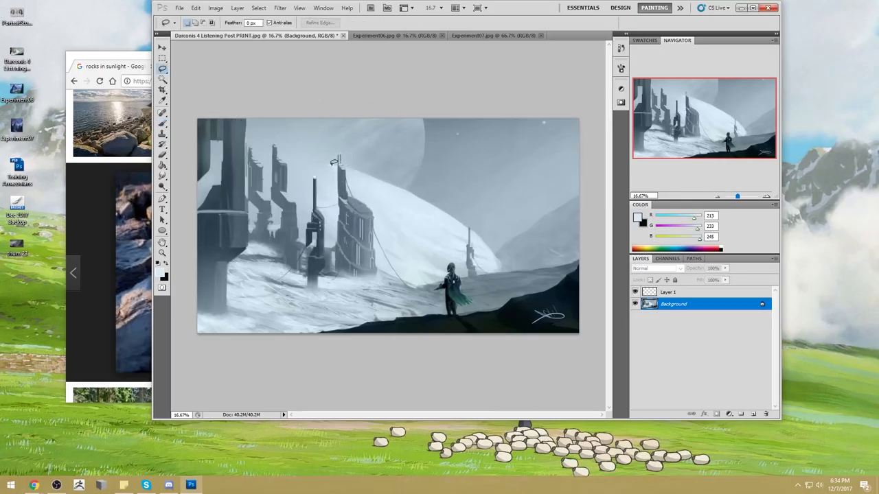
- Lasso around the sky and add the area above the buildings to the selection
drag(295, 190, 306, 240)
key(alt+l)
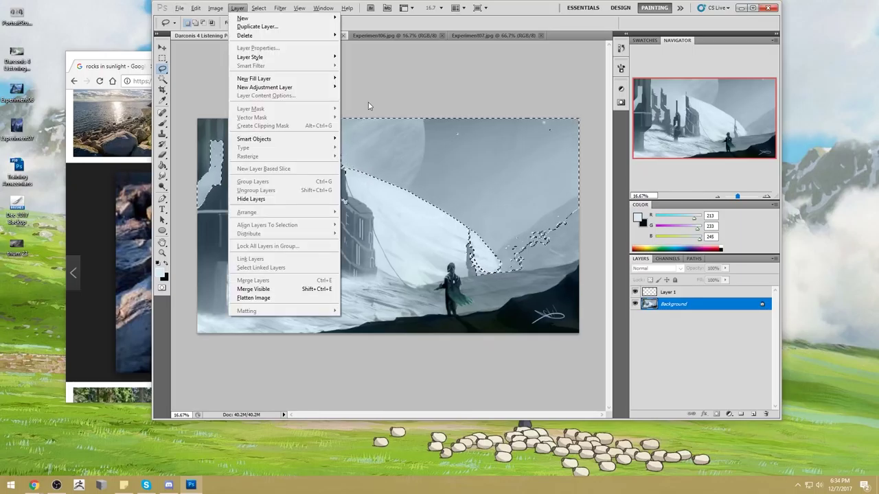
key(Escape)
mouse_move(354, 167)
mouse_down()
mouse_move(292, 177)
mouse_move(336, 163)
mouse_move(379, 179)
mouse_up()
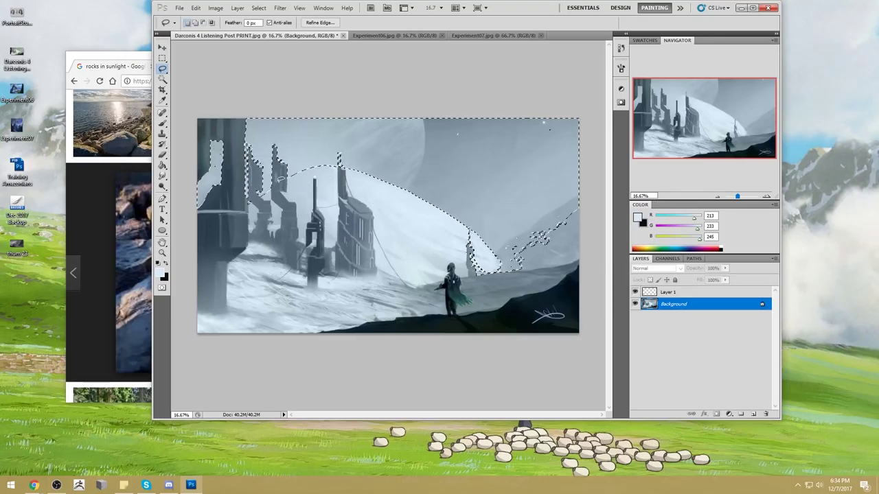
- Invert the selection, refine it around the towers with the Magic Wand, and smooth the dome edge
key(m)
right_click(324, 175)
click(353, 188)
key(w)
alt+click(300, 224)
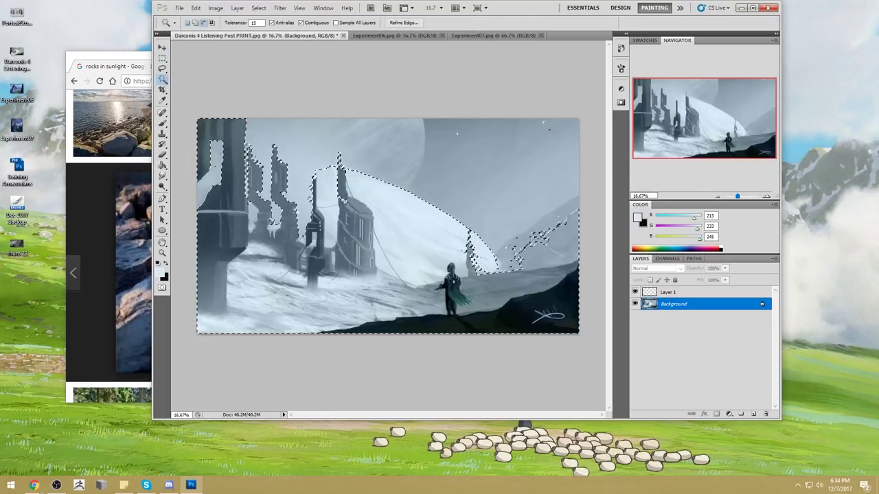
key(l)
drag(301, 226, 340, 163)
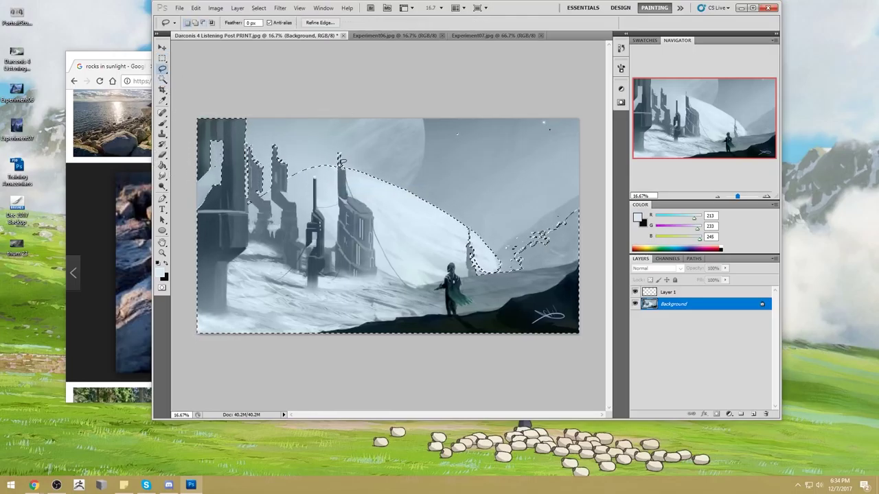
- Set up a dark blue-grey 1800 px brush in Darken mode at 19% opacity
key(ctrl+d)
key(b)
alt+click(285, 193)
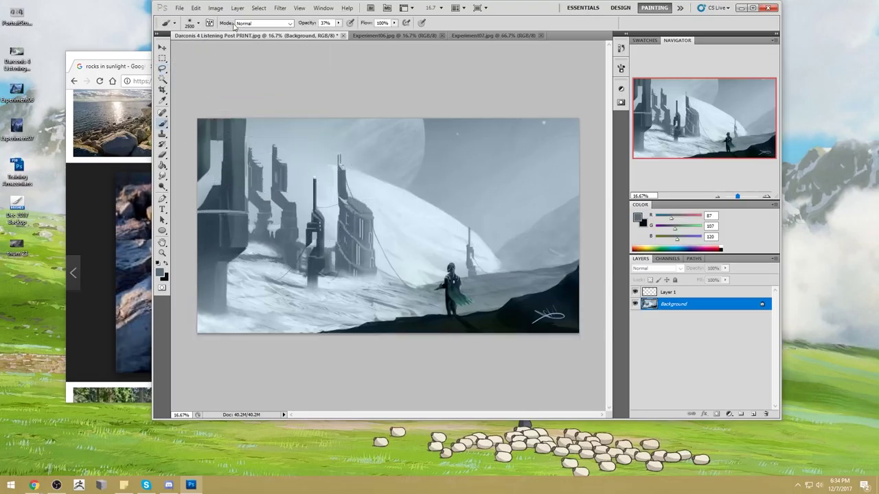
click(264, 23)
click(258, 43)
key(bracketleft)
key(bracketleft)
key(bracketleft)
key(bracketleft)
key(bracketleft)
key(bracketleft)
key(bracketleft)
key(bracketleft)
key(bracketleft)
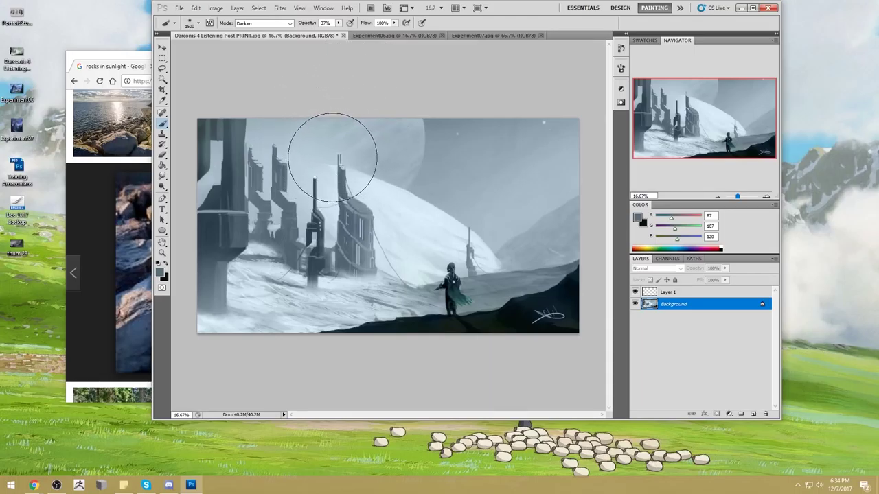
key(bracketright)
key(bracketright)
key(bracketright)
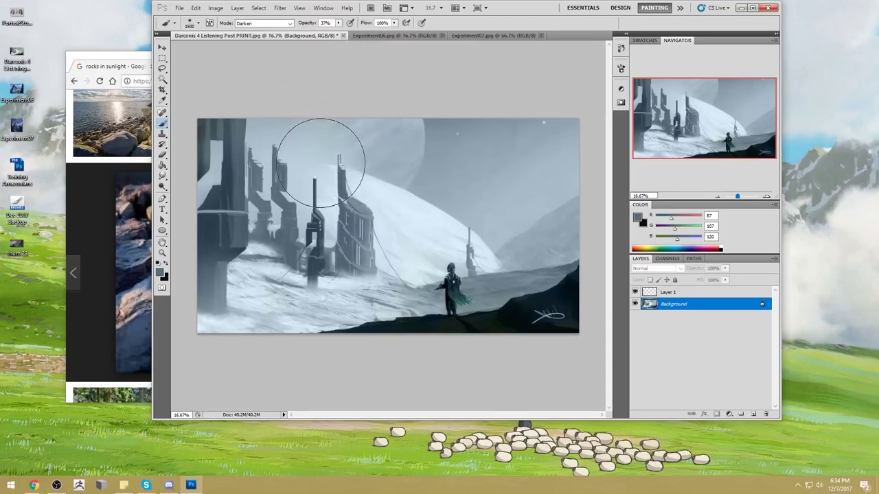
click(338, 23)
drag(334, 32, 329, 32)
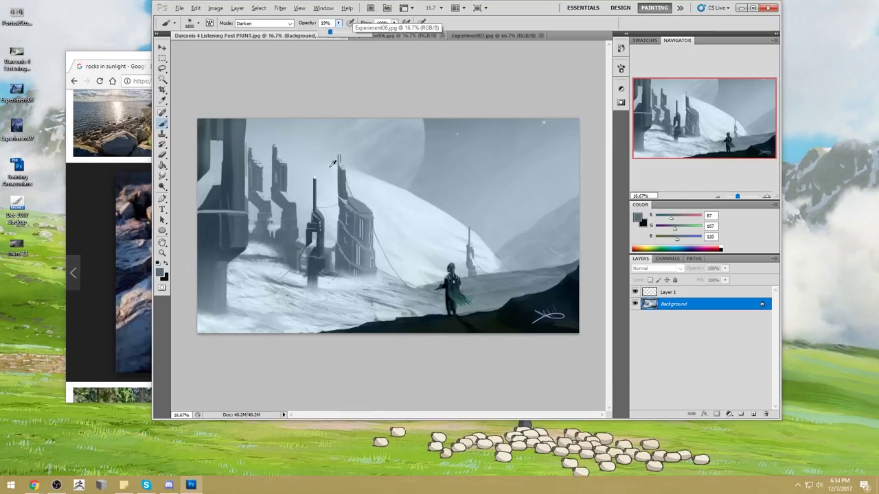
alt+click(288, 197)
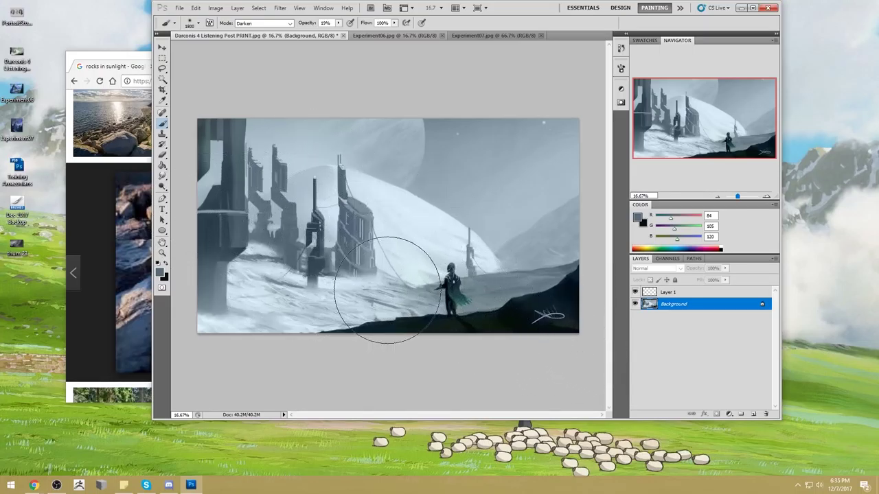
- Deselect through the canvas menu and soften the painting with the Blur tool
key(m)
right_click(354, 216)
click(366, 215)
drag(162, 175, 188, 177)
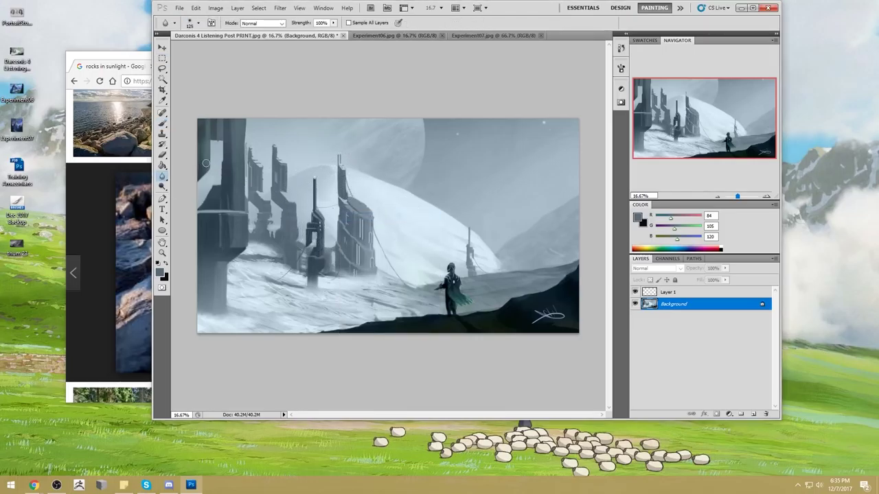
key(m)
right_click(310, 175)
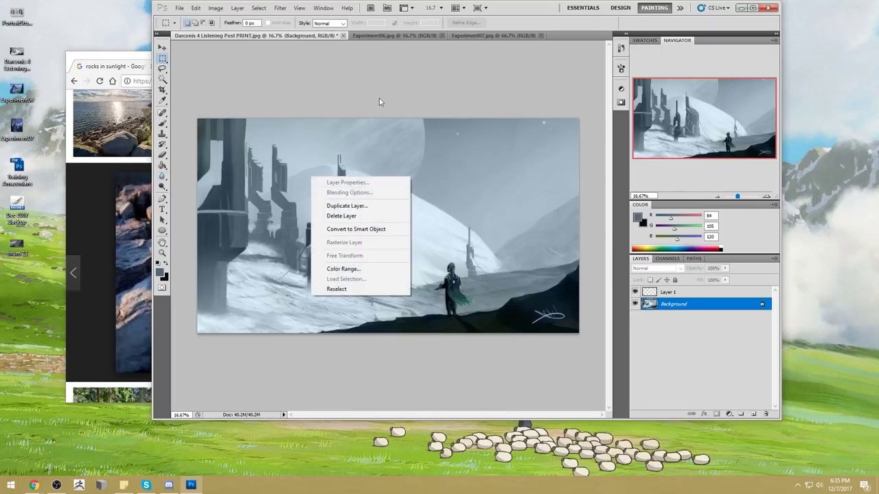
click(379, 104)
click(162, 177)
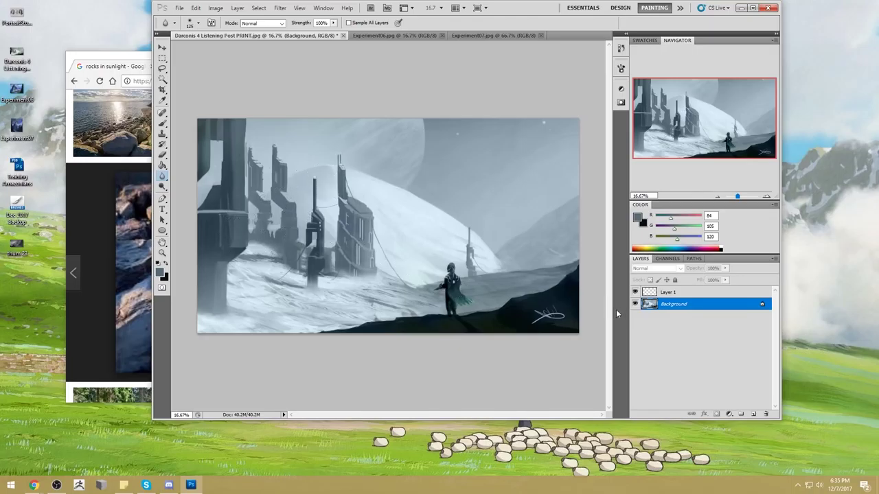
- Pick a pale blue paint colour and the 491 px brush preset
key(b)
alt+click(402, 212)
right_click(370, 163)
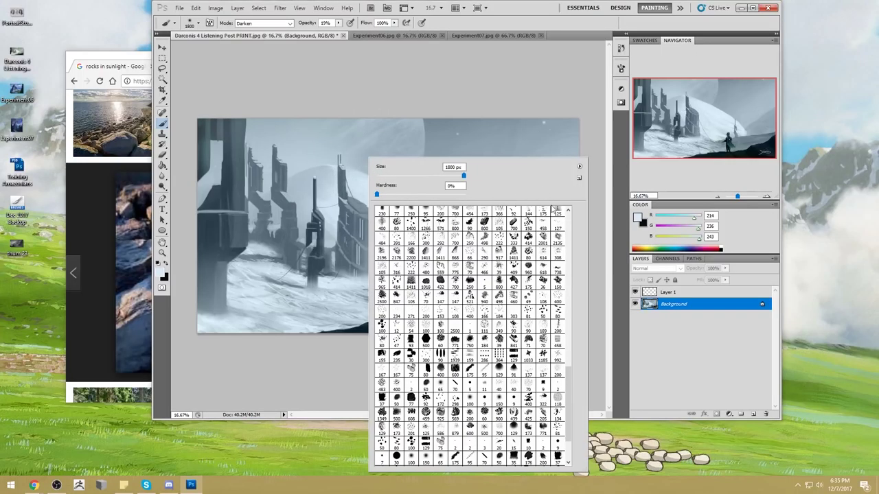
mouse_move(569, 406)
mouse_down()
mouse_move(572, 422)
mouse_move(568, 367)
mouse_up()
double_click(549, 310)
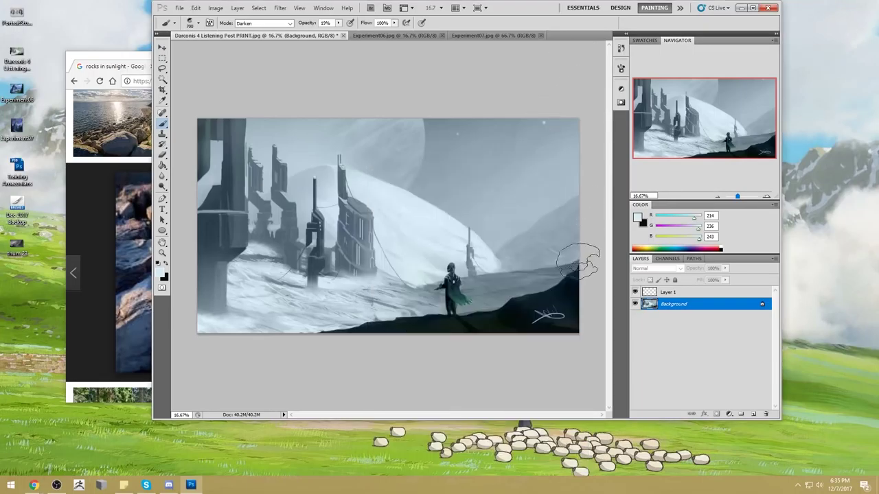
- On a new Layer 2, sweep pale fog over the snowy ground and maximize the window
click(753, 415)
mouse_move(317, 302)
mouse_down()
mouse_move(374, 285)
mouse_move(353, 295)
mouse_move(401, 264)
mouse_move(277, 281)
mouse_move(453, 261)
mouse_move(257, 340)
mouse_up()
mouse_move(343, 148)
mouse_down()
mouse_move(409, 233)
mouse_move(440, 212)
mouse_move(251, 284)
mouse_move(579, 215)
mouse_move(391, 249)
mouse_move(367, 271)
mouse_move(515, 244)
mouse_move(365, 257)
mouse_up()
key(bracketright)
key(bracketright)
key(bracketright)
key(bracketright)
key(bracketright)
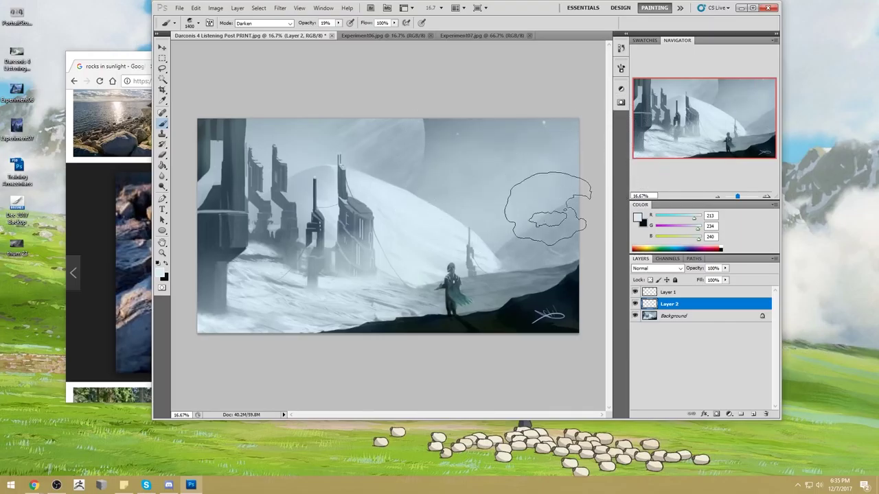
key(e)
key(bracketright)
key(bracketright)
key(bracketright)
key(bracketright)
key(bracketright)
key(bracketright)
key(bracketright)
key(bracketright)
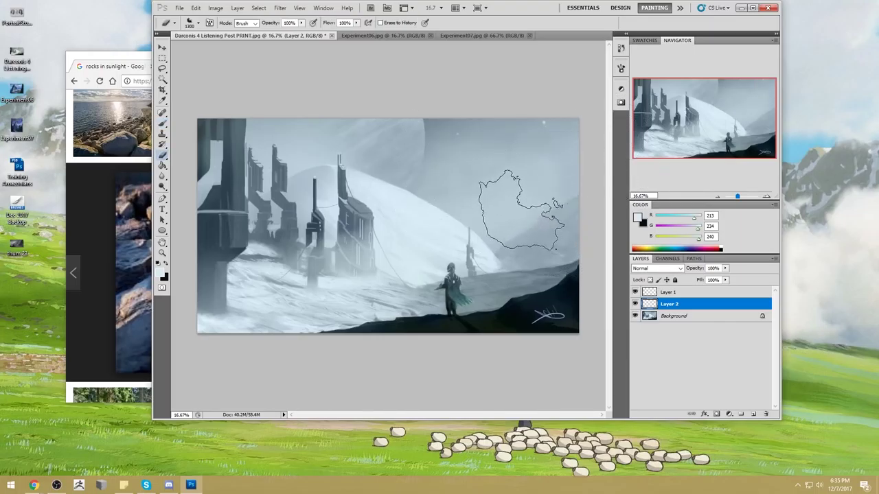
click(752, 8)
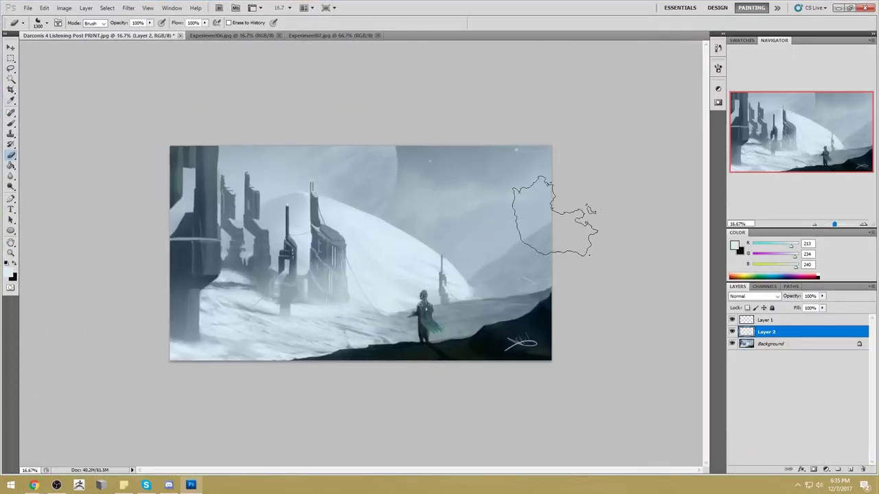
- Erase the fog covering the standing figure and its cloak with a 200 px eraser
key(b)
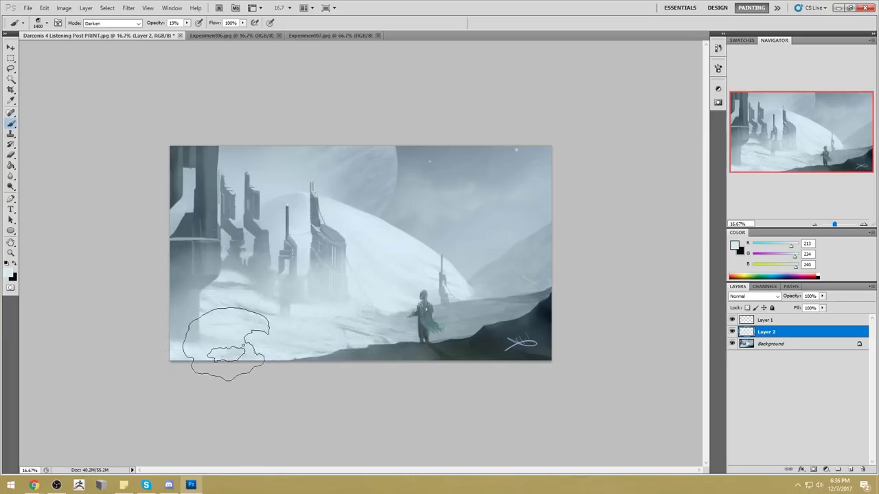
key(e)
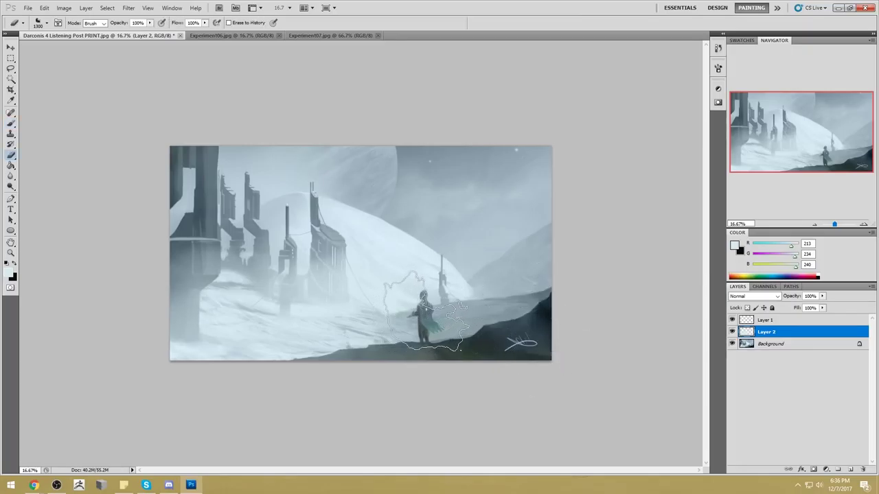
key(bracketleft)
key(bracketleft)
key(bracketleft)
key(bracketleft)
key(bracketleft)
key(bracketleft)
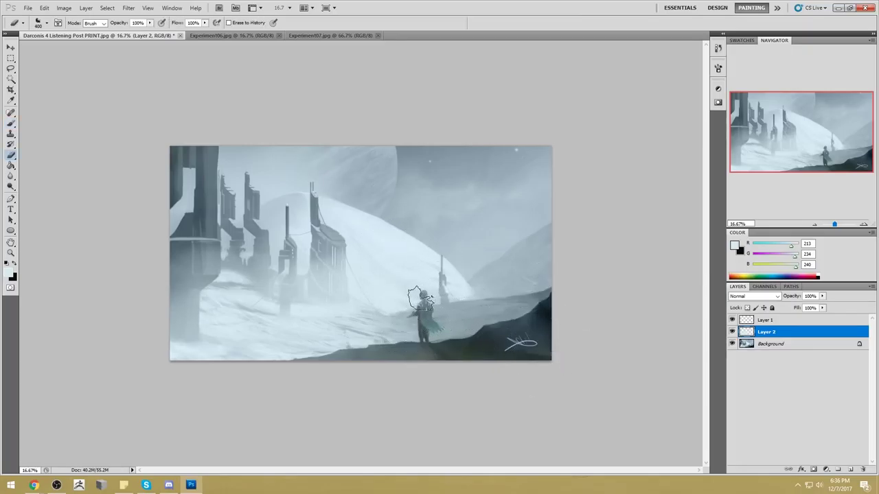
drag(424, 310, 425, 326)
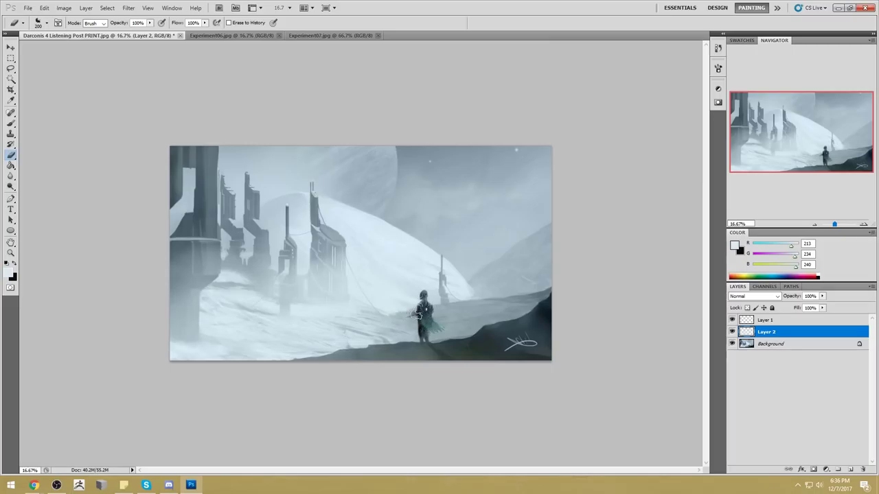
drag(427, 317, 427, 343)
- Sample grey-blue and pale fog colours and resize the brush between 200 and 500
key(b)
alt+click(504, 304)
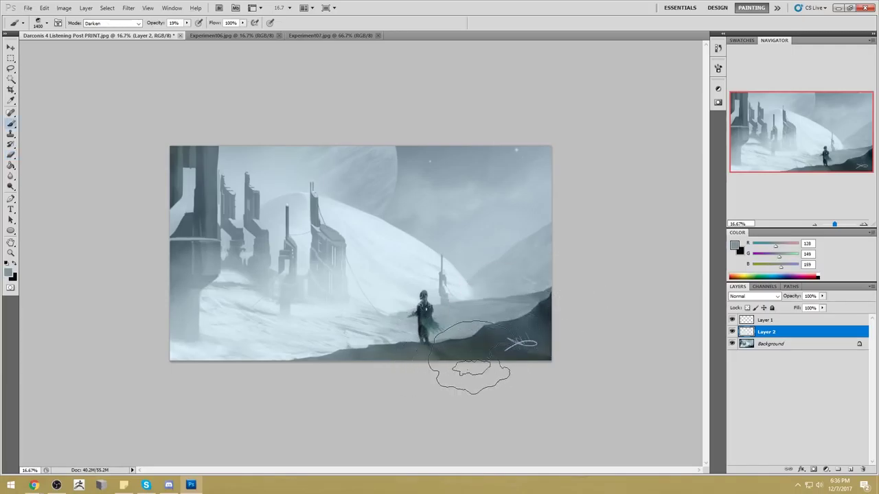
alt+click(531, 289)
alt+click(531, 288)
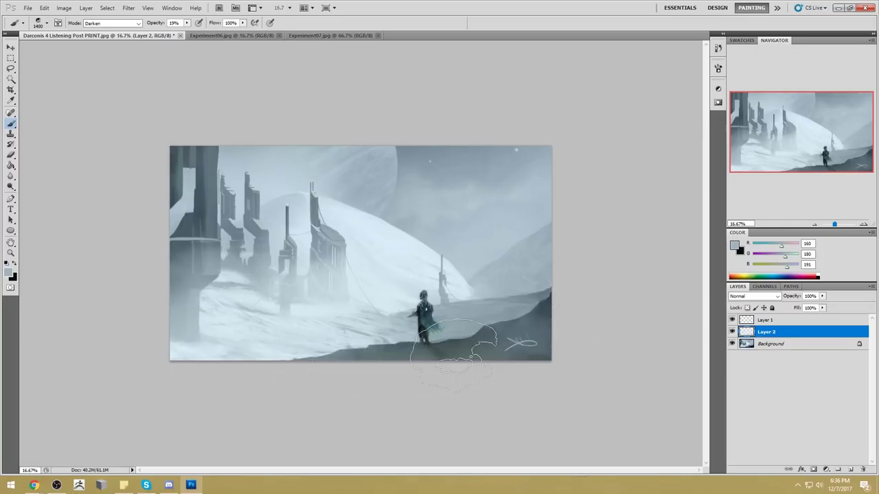
alt+click(355, 324)
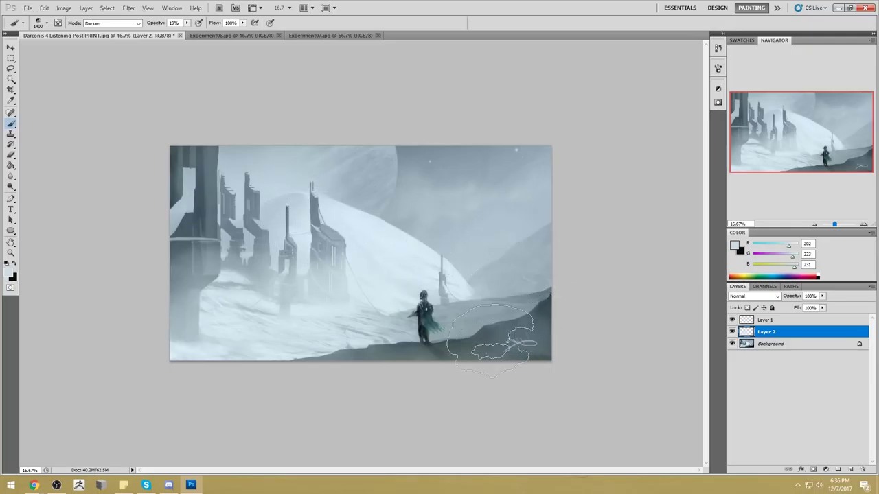
key(bracketleft)
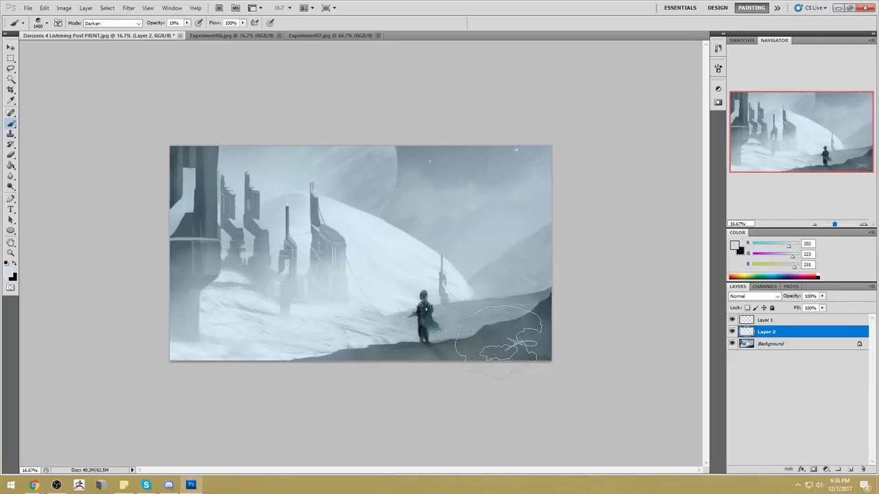
key(bracketleft)
key(bracketleft)
key(bracketleft)
key(bracketleft)
key(bracketleft)
key(bracketleft)
key(bracketleft)
key(bracketleft)
key(bracketleft)
key(bracketleft)
key(bracketleft)
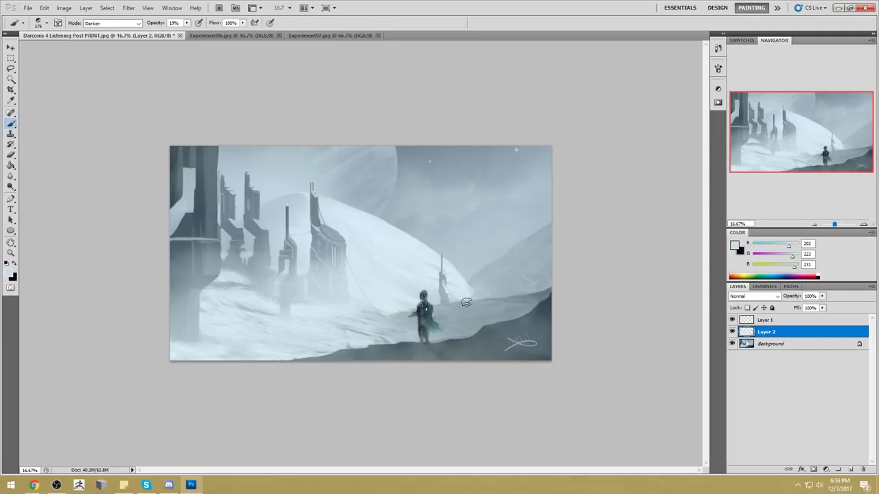
key(bracketright)
key(bracketright)
key(bracketright)
key(bracketleft)
key(bracketright)
key(bracketright)
- Erase to history over the dark lower-right ground, enlarging the eraser to 600
key(e)
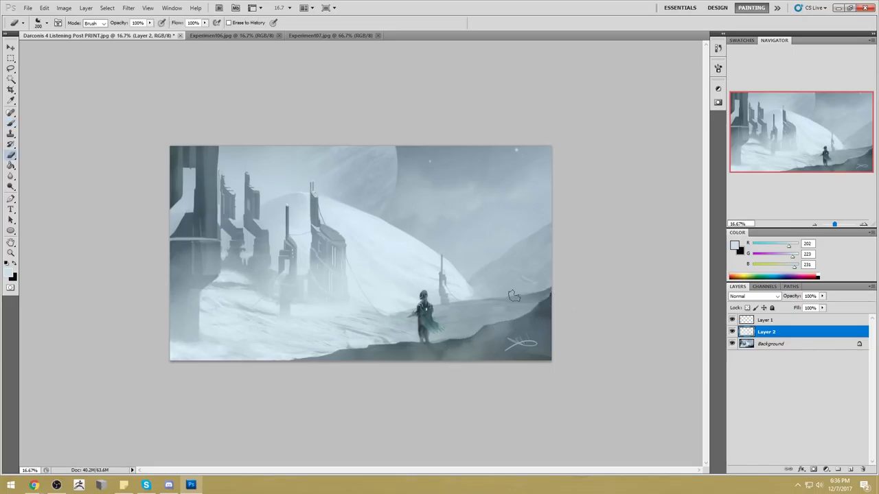
mouse_move(525, 309)
mouse_down()
mouse_move(534, 317)
mouse_move(511, 328)
mouse_up()
key(bracketright)
key(bracketright)
key(bracketright)
key(bracketright)
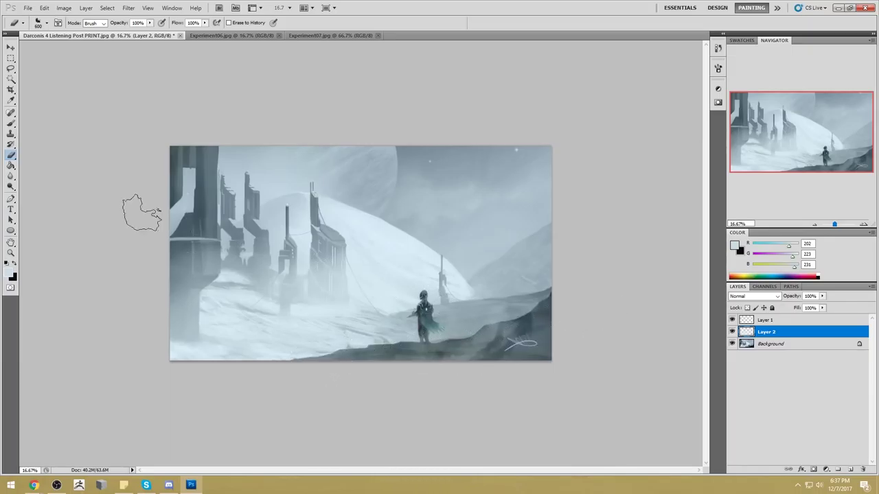
right_click(11, 176)
- Smudge the fog with a 200 px smudge brush and touch it up with a darker sampled grey
click(55, 194)
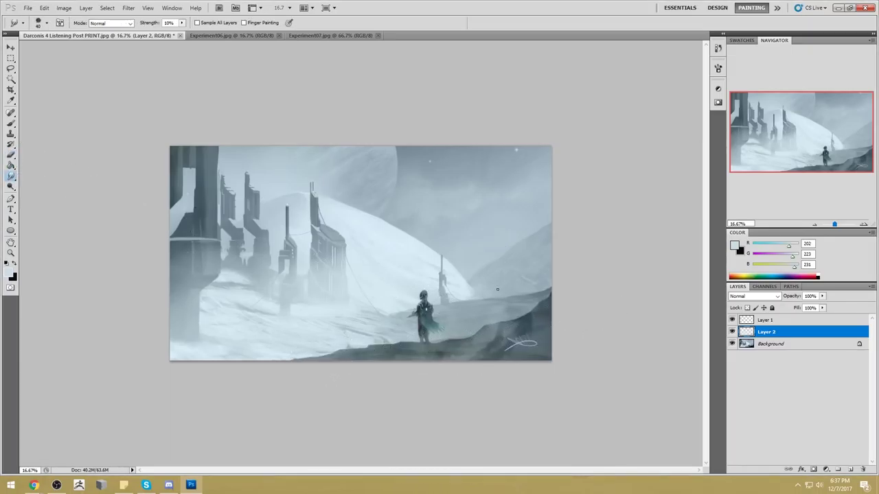
key(bracketright)
key(bracketright)
key(bracketright)
key(bracketright)
key(bracketright)
key(bracketright)
key(bracketright)
key(b)
alt+click(453, 347)
key(bracketleft)
key(bracketleft)
key(bracketleft)
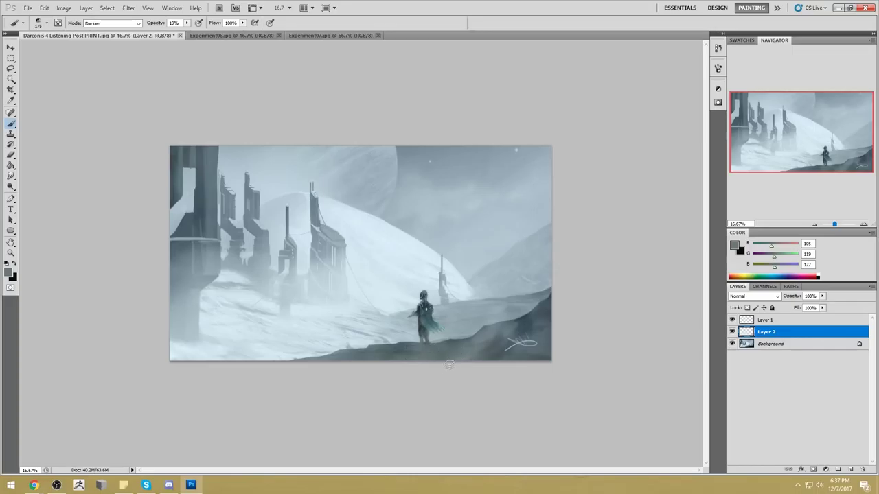
key(l)
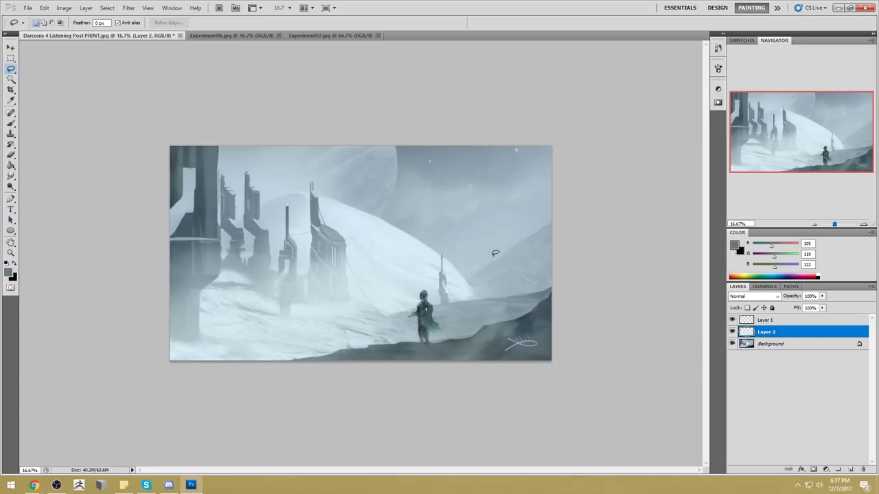
key(b)
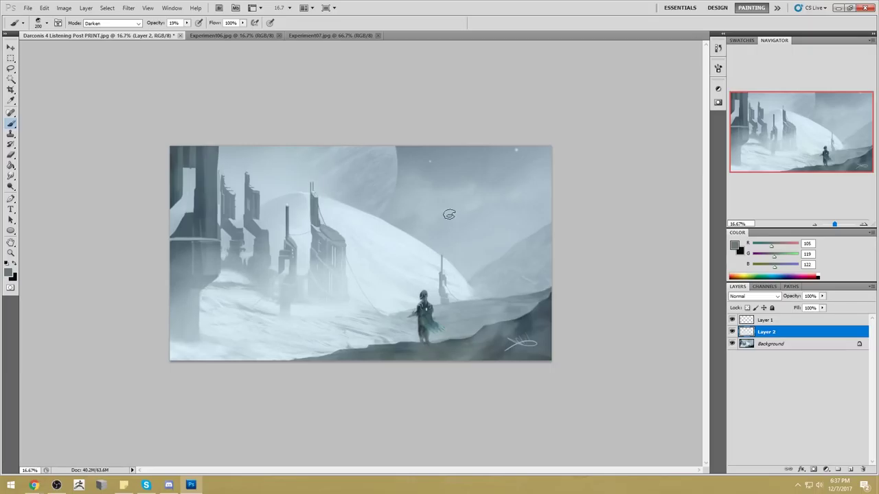
mouse_move(11, 176)
mouse_down()
mouse_move(32, 186)
mouse_move(88, 181)
mouse_up()
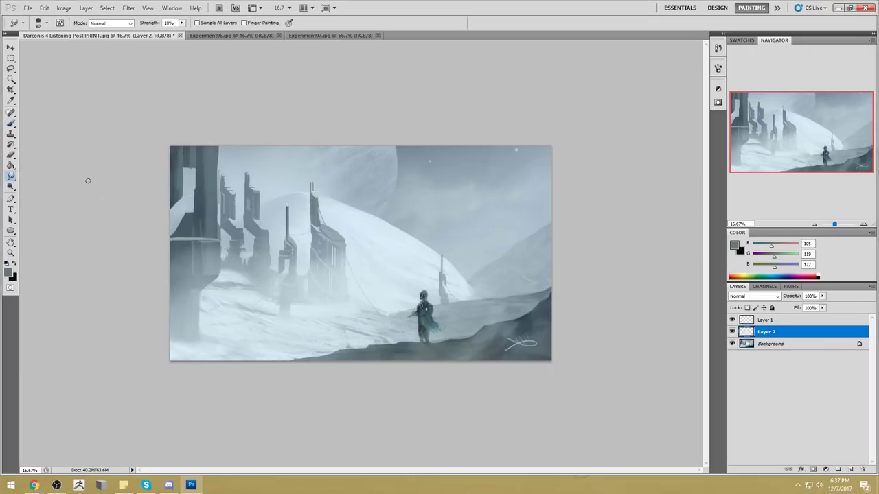
- Compare the painting with Layer 2 hidden and shown, then merge Layer 2 down into the Background
click(732, 332)
click(732, 331)
click(731, 332)
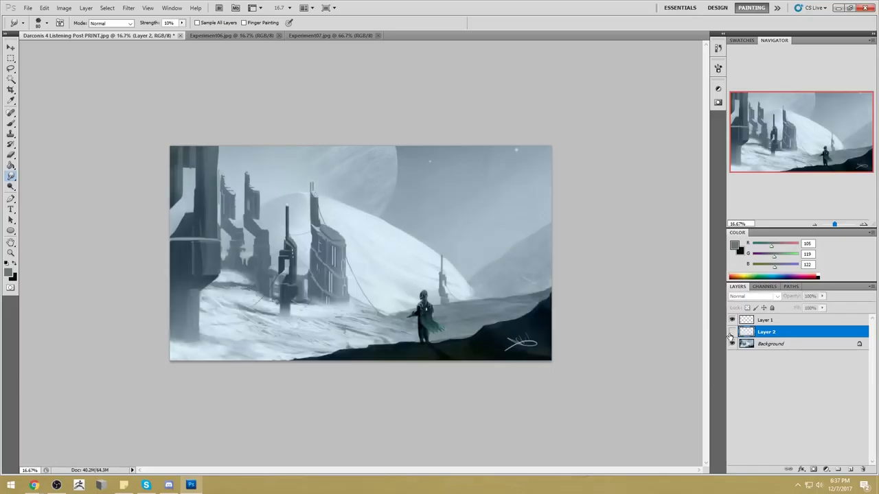
click(732, 332)
click(732, 332)
click(732, 332)
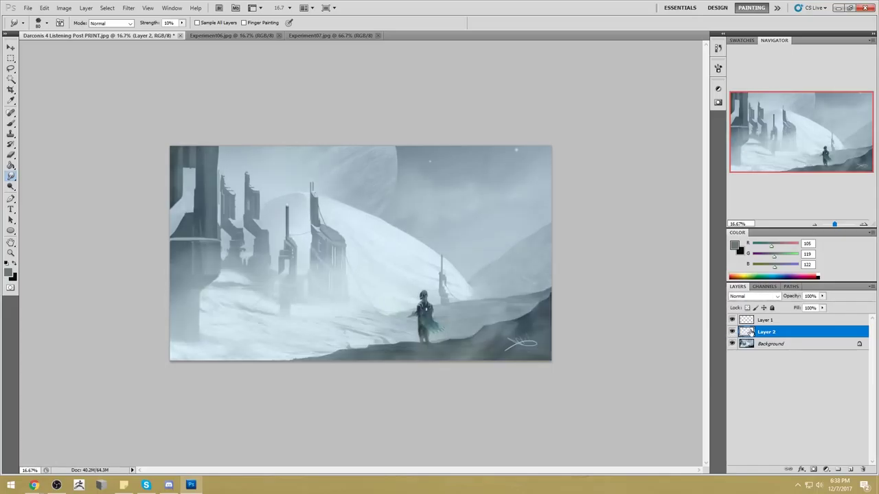
right_click(764, 335)
click(779, 307)
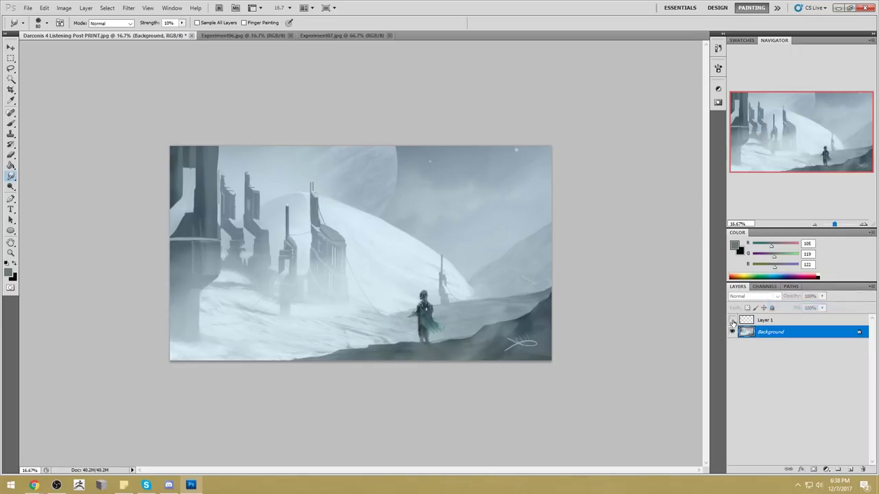
- Merge Layer 1 down into the Background, leaving a single layer
right_click(775, 328)
right_click(772, 321)
click(762, 286)
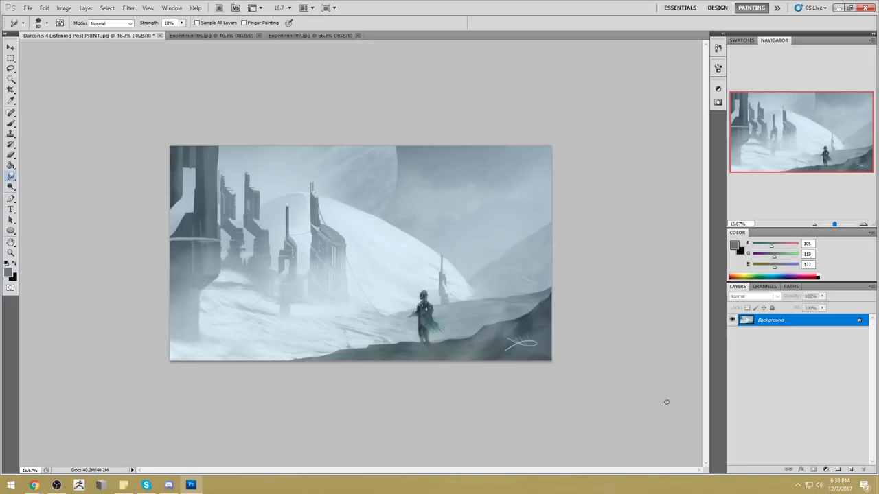
- Choose the soft round 100 px brush, enlarge it to 1600 and sample a light blue-grey from the sky
key(b)
right_click(410, 160)
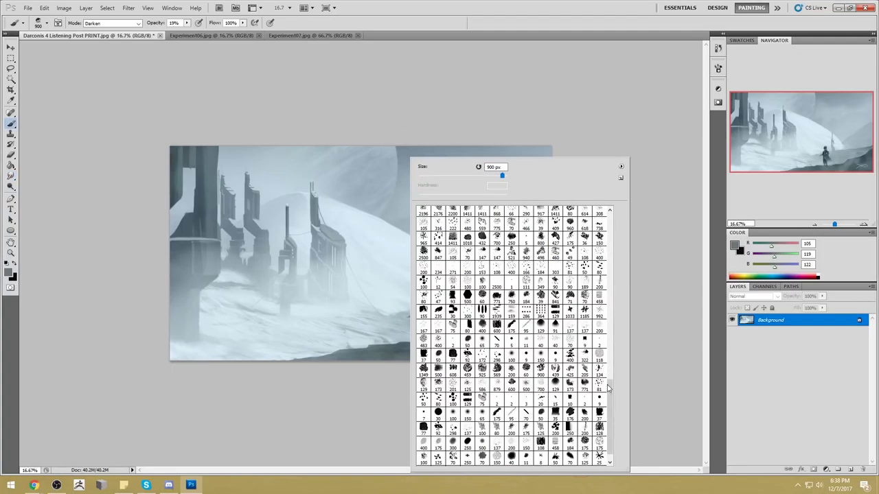
scroll(605, 383, down, 1)
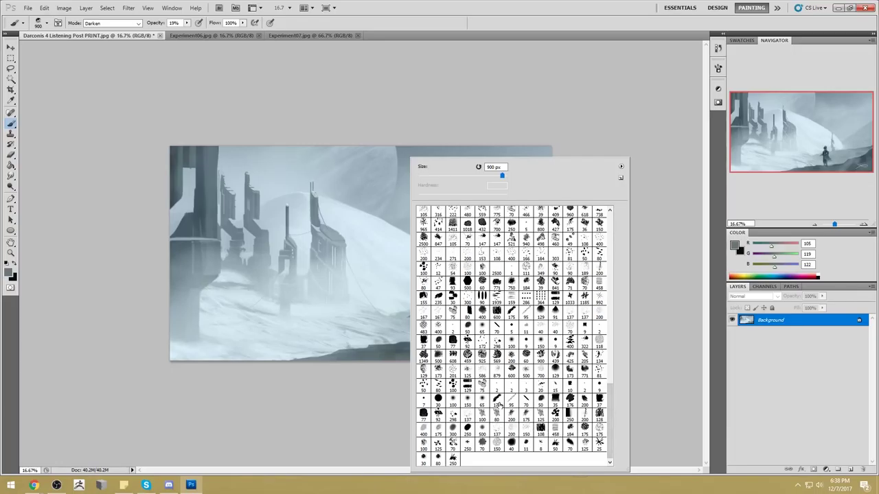
click(456, 404)
click(624, 315)
key(bracketright)
key(bracketright)
key(bracketright)
key(bracketright)
key(bracketright)
key(bracketright)
key(bracketright)
key(bracketright)
alt+click(416, 154)
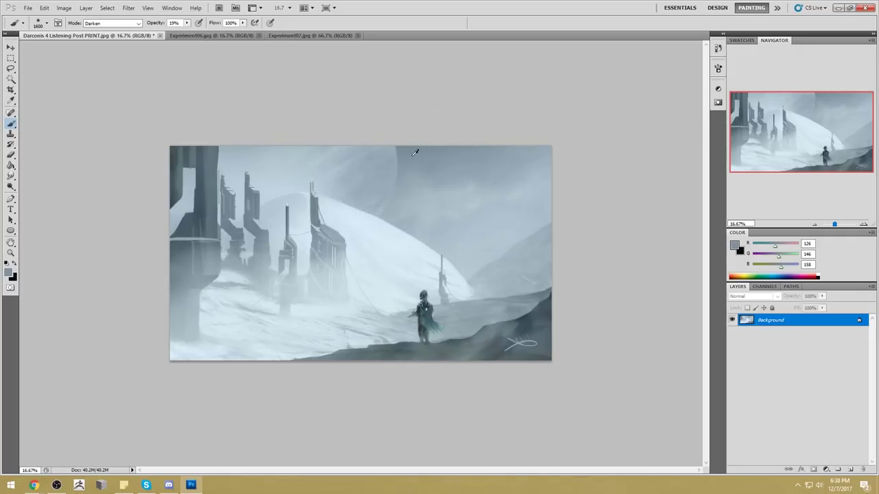
alt+click(379, 154)
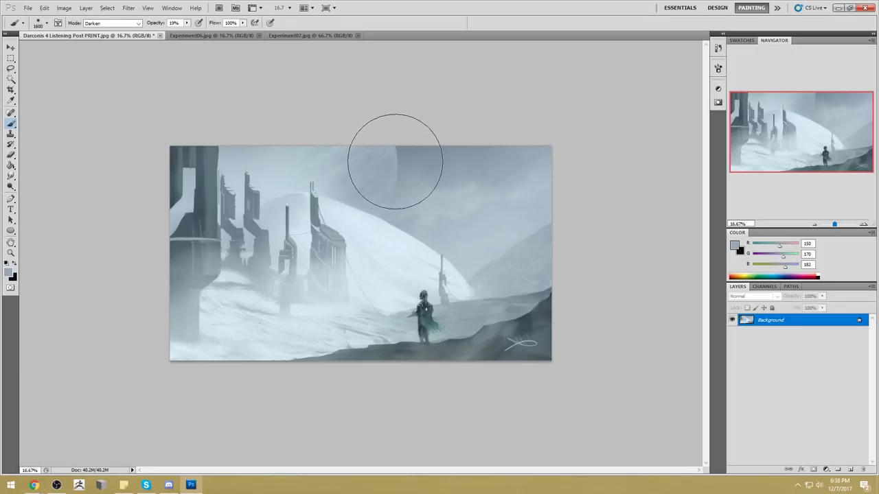
- Paint pale sky blue over the planet with a 1900 px Normal-mode brush at 19% opacity, then smudge it
click(109, 23)
click(110, 32)
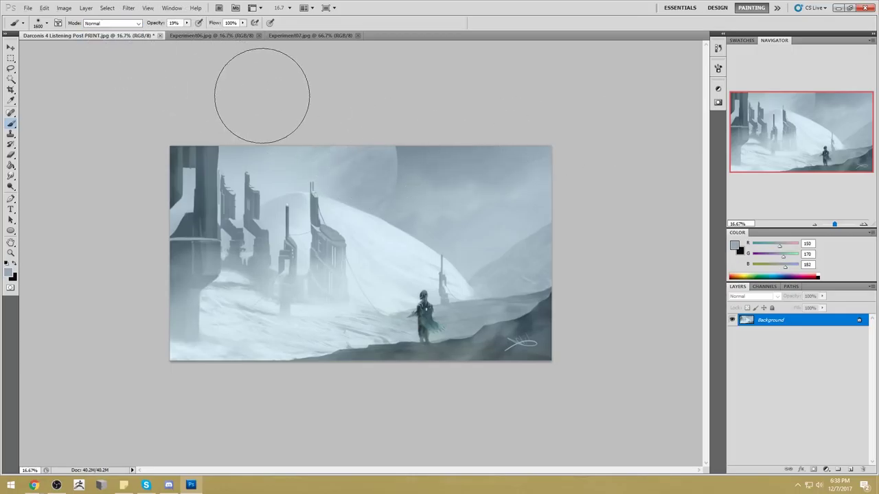
key(bracketright)
key(bracketright)
key(bracketright)
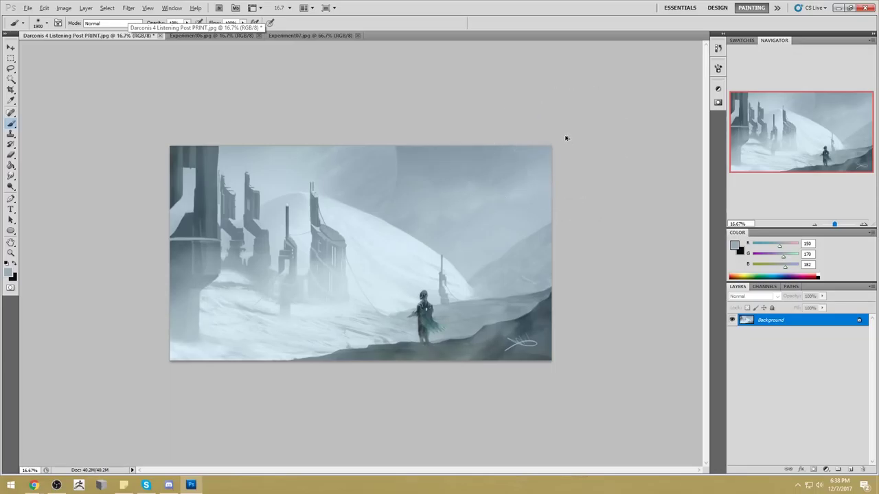
alt+click(288, 158)
key(1)
key(9)
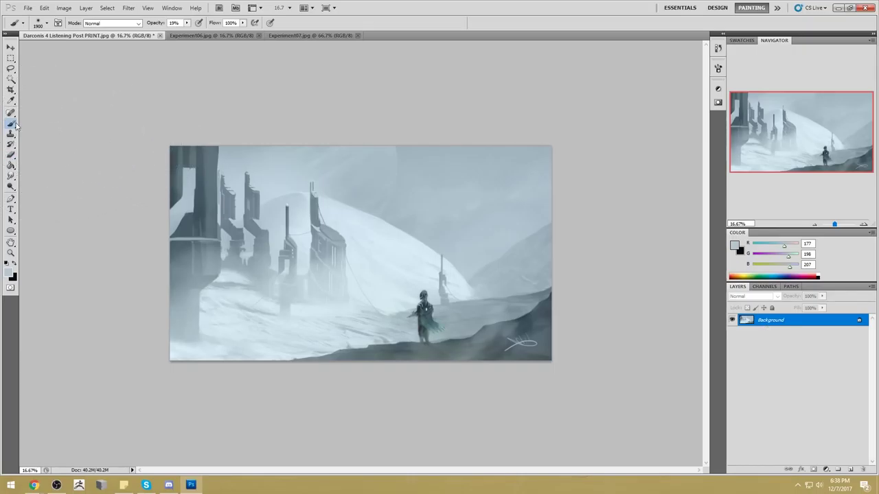
drag(11, 177, 41, 193)
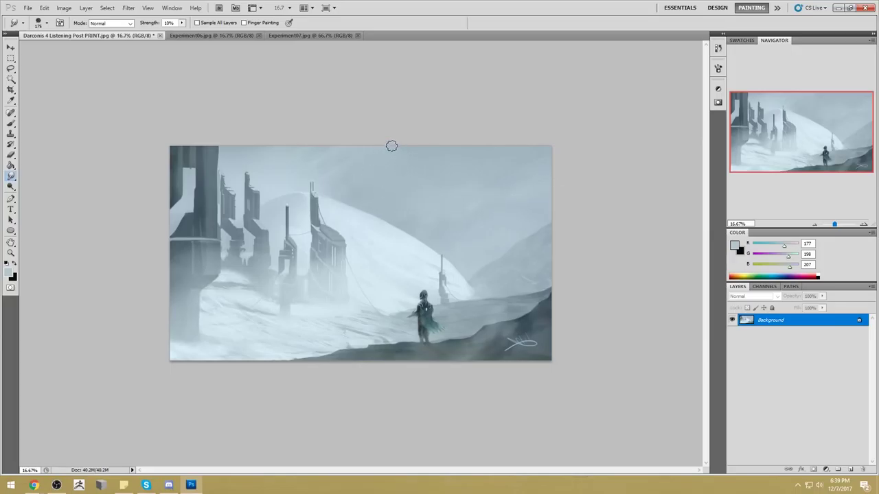
key(bracketright)
key(bracketright)
key(bracketright)
key(bracketright)
key(bracketright)
key(bracketright)
key(bracketright)
key(bracketright)
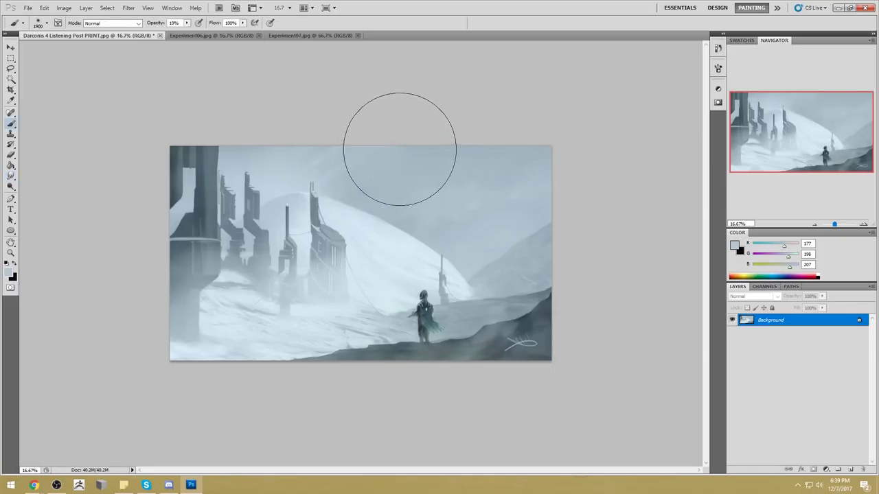
- Draw an elliptical selection around the planet in the upper sky
key(l)
drag(365, 257, 364, 258)
mouse_move(384, 240)
mouse_down()
mouse_move(539, 285)
mouse_move(617, 209)
mouse_up()
mouse_move(398, 142)
mouse_down()
mouse_move(366, 254)
mouse_move(496, 81)
mouse_up()
mouse_move(11, 70)
mouse_down()
mouse_move(38, 77)
mouse_move(12, 58)
mouse_move(48, 60)
mouse_up()
drag(323, 138, 357, 164)
drag(412, 241, 340, 173)
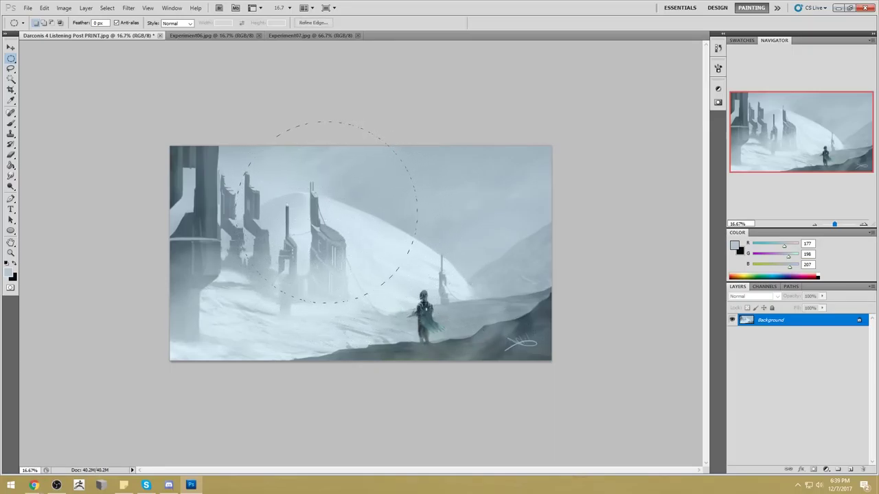
drag(406, 216, 407, 194)
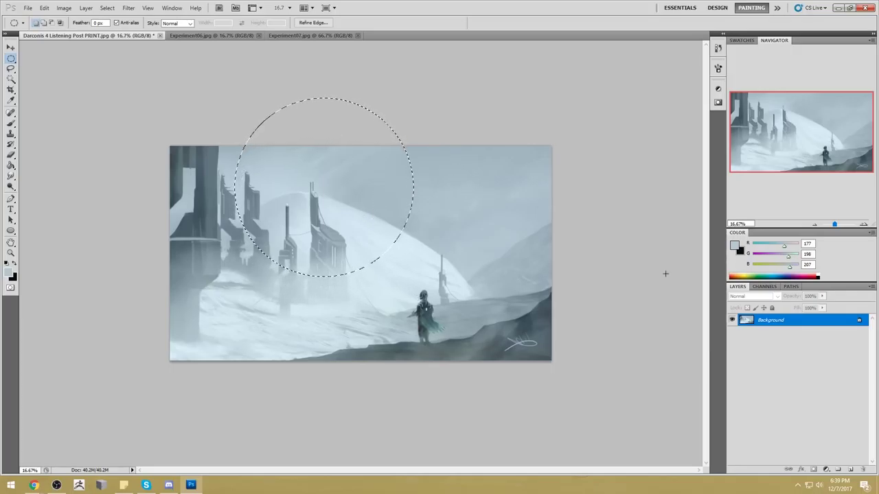
- Add a new empty layer, pick a smaller soft brush preset and sample a pale blue from the sky
click(850, 469)
key(b)
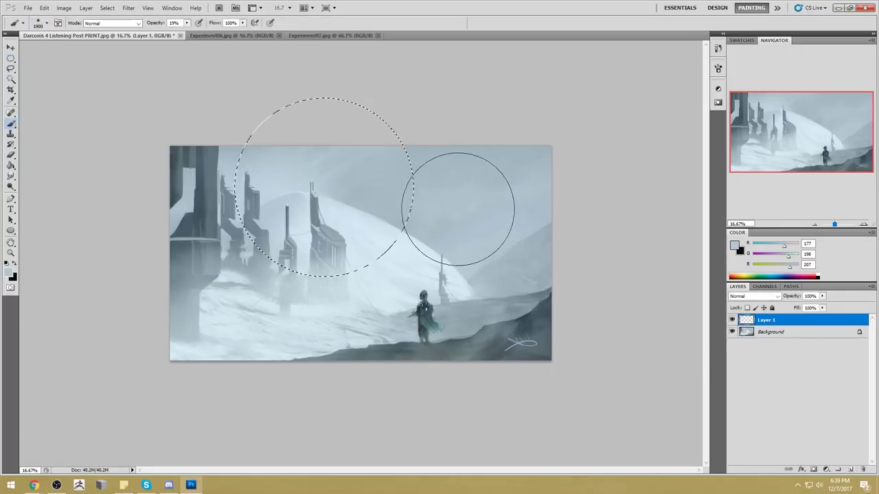
right_click(388, 172)
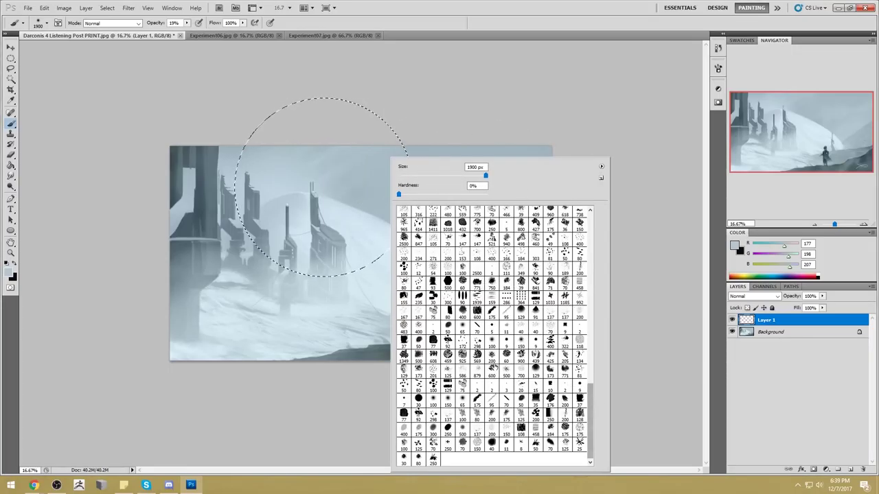
scroll(594, 402, up, 3)
scroll(594, 401, up, 3)
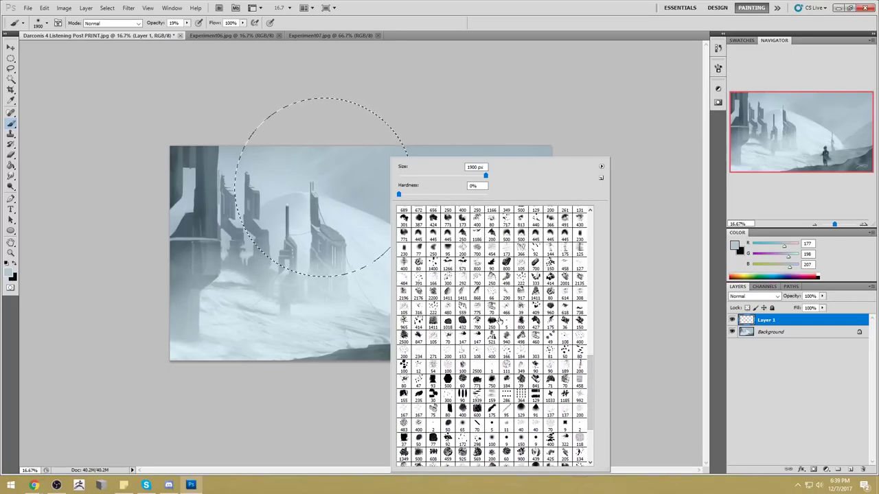
scroll(590, 375, up, 2)
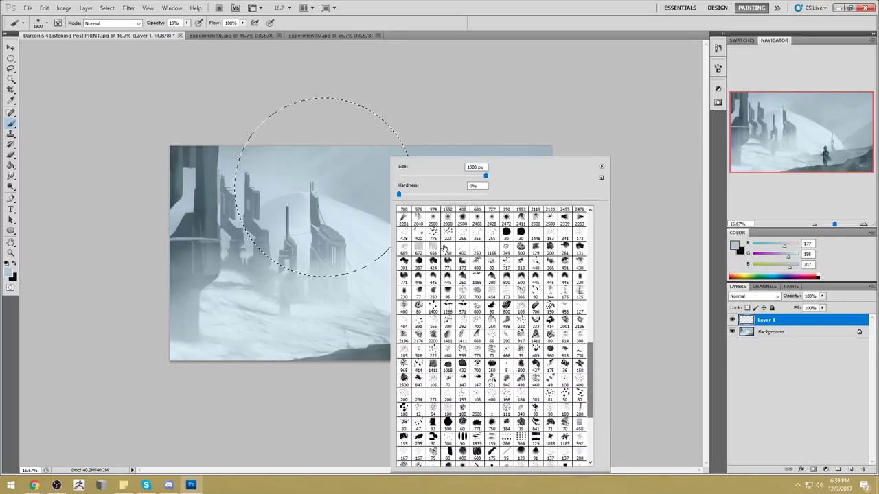
click(439, 263)
click(618, 78)
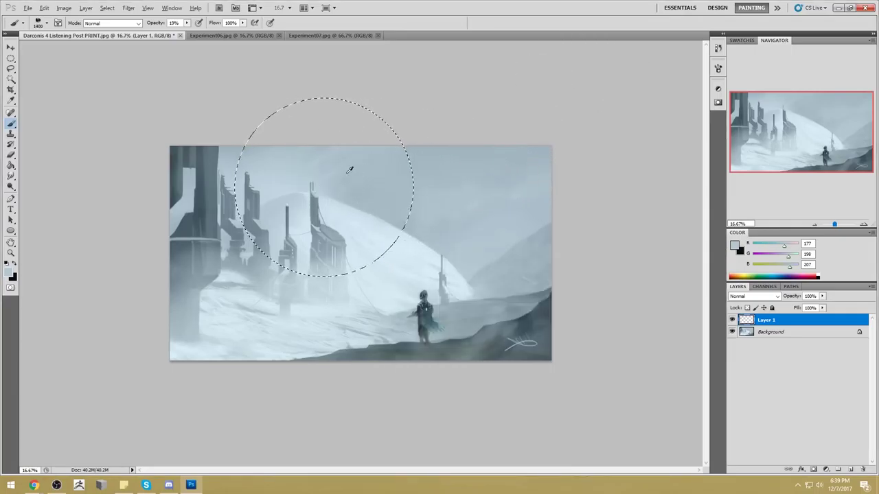
alt+click(403, 241)
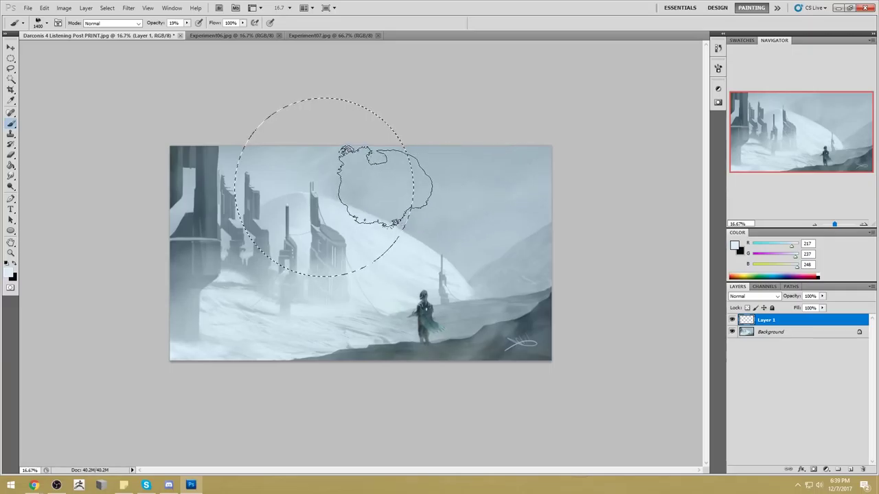
right_click(461, 191)
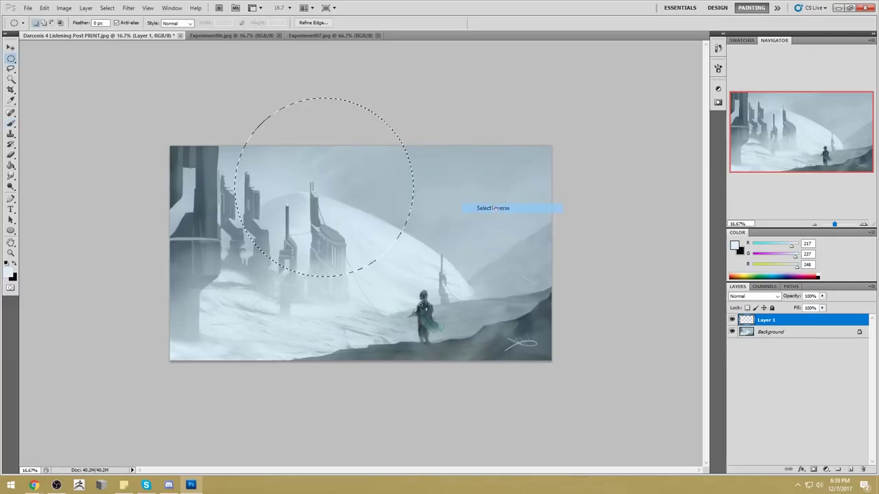
- Invert the round selection, deselect, and add a new empty layer
click(481, 204)
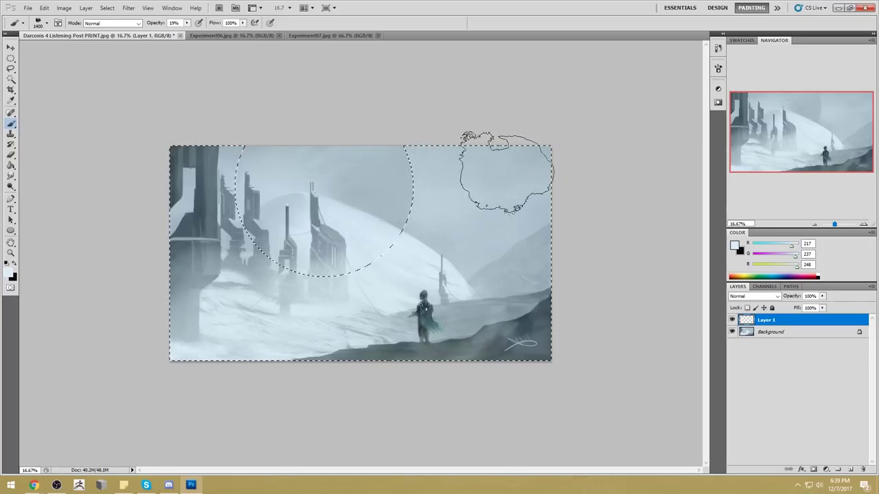
key(ctrl+d)
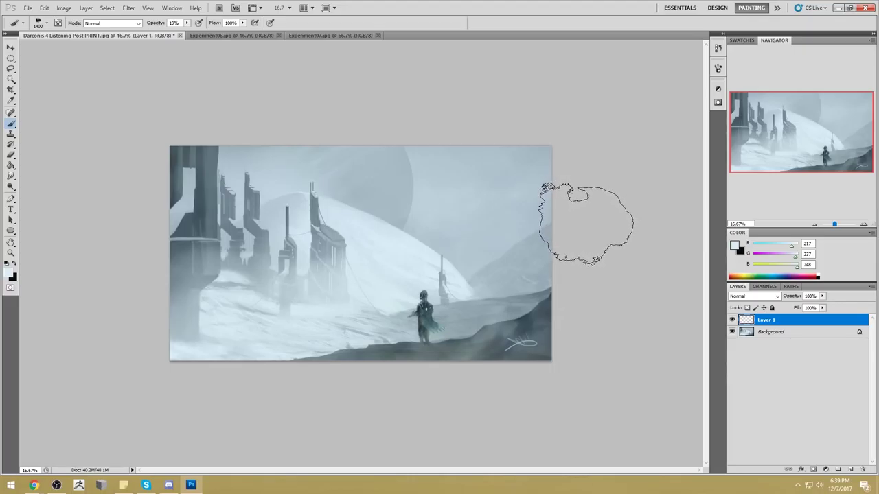
key(bracketleft)
key(bracketleft)
key(bracketleft)
key(bracketleft)
click(850, 470)
- Bring back the round planet selection, then drop it and return to a smaller brush
key(m)
key(ctrl+shift+d)
right_click(400, 184)
key(Escape)
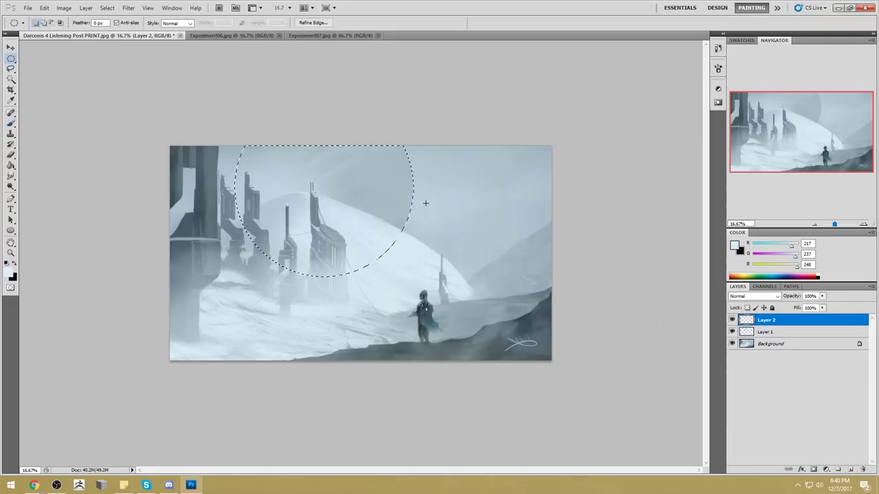
key(b)
key(bracketleft)
key(bracketleft)
key(bracketleft)
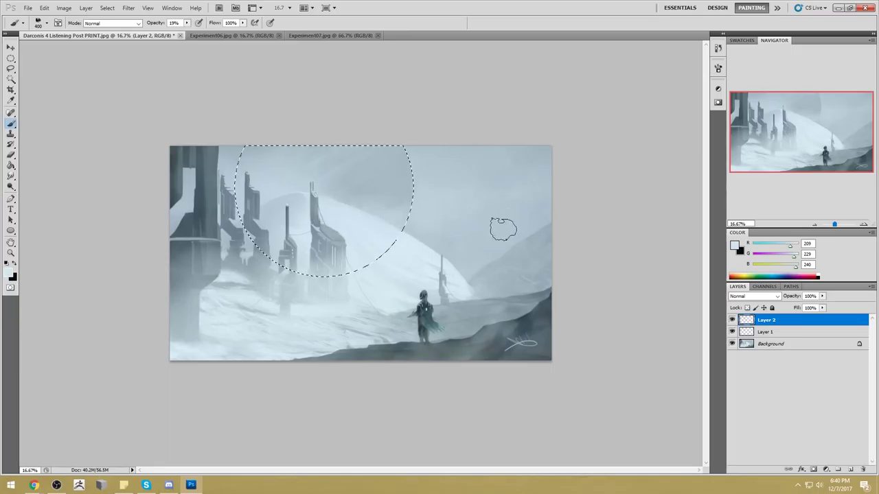
key(alt)
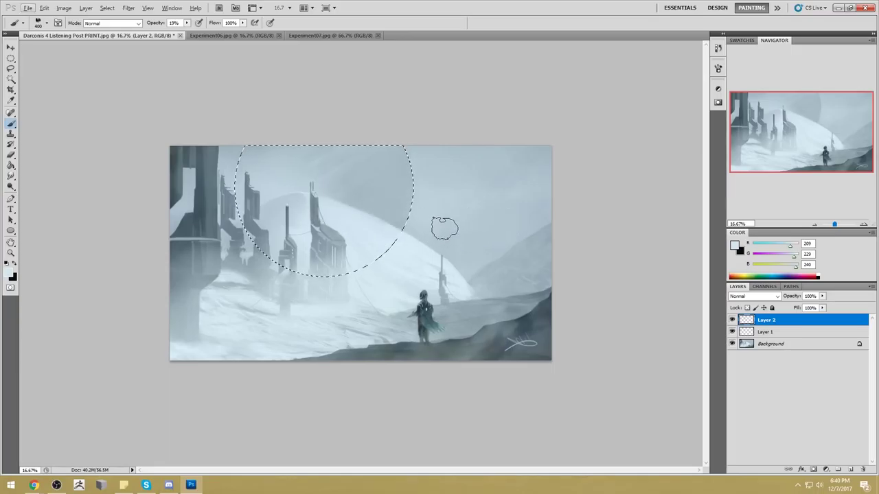
key(m)
right_click(403, 206)
click(404, 207)
key(b)
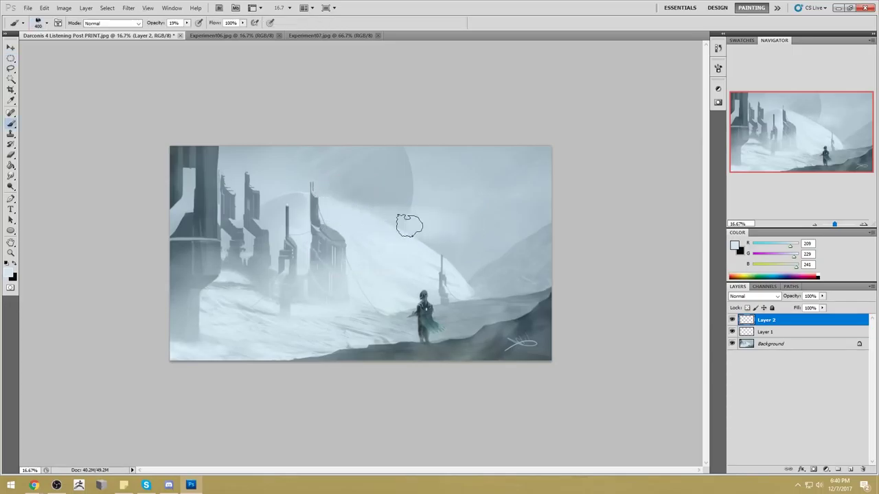
- Paint pale fog at 48% opacity with a soft brush, then erase parts of it back
key(bracketright)
key(bracketright)
key(bracketright)
key(bracketright)
key(bracketright)
key(bracketright)
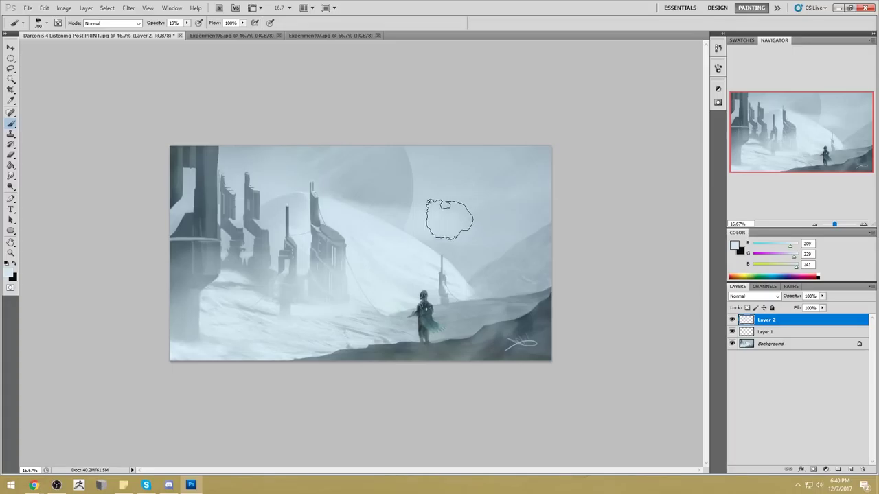
click(173, 23)
text(48)
key(Return)
key(bracketleft)
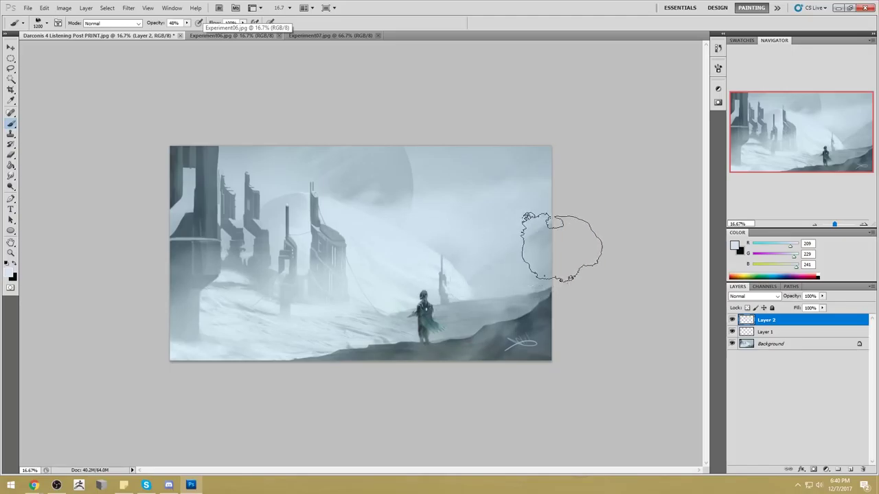
key(e)
key(bracketright)
key(bracketright)
key(bracketright)
key(bracketright)
key(bracketright)
key(bracketright)
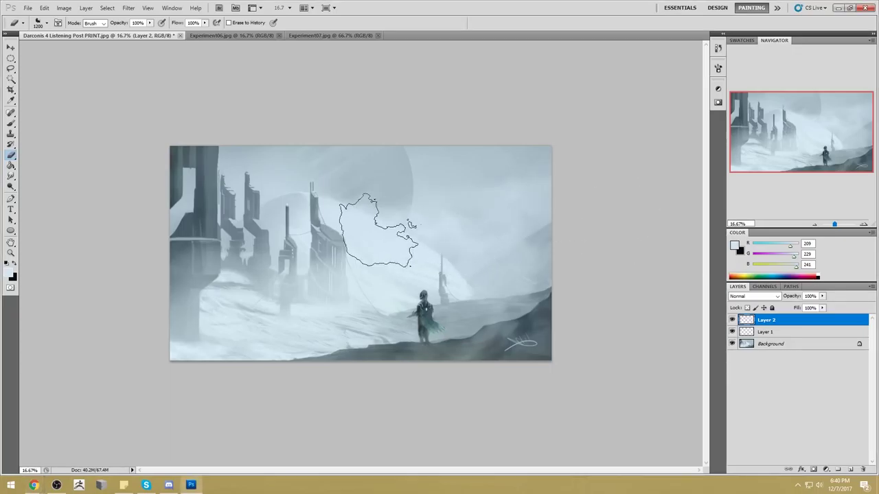
- Compare the sky with Layer 1 hidden and shown, then make Layer 1 active
click(731, 332)
click(732, 332)
click(732, 332)
click(732, 332)
click(793, 331)
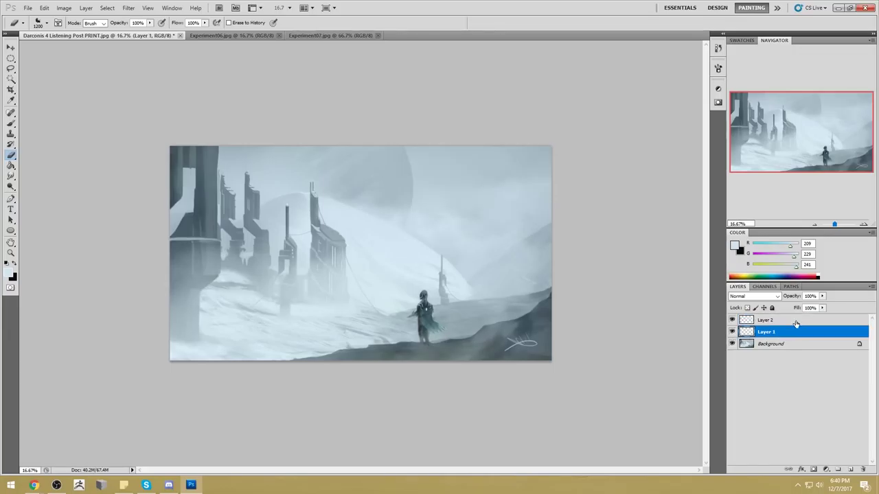
- Apply a Gaussian Blur of about 36 px to Layer 1 to soften the planet and sky
click(128, 7)
mouse_move(137, 91)
click(93, 126)
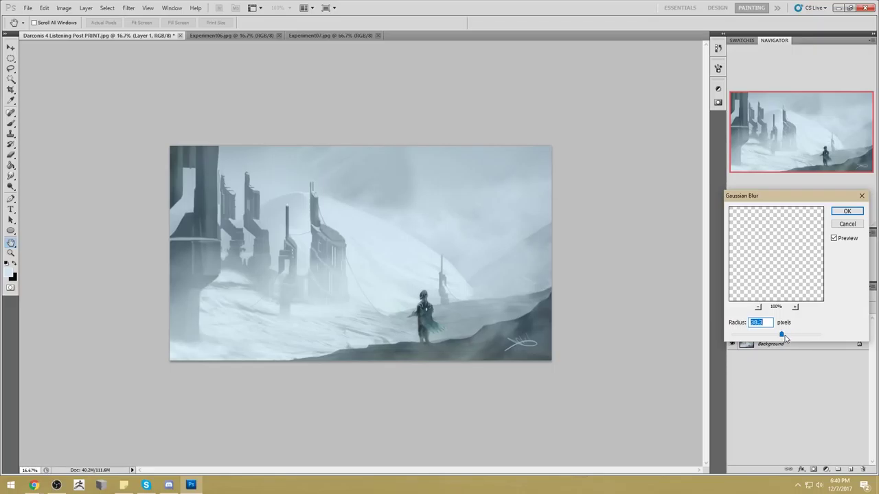
click(848, 211)
key(b)
right_click(410, 182)
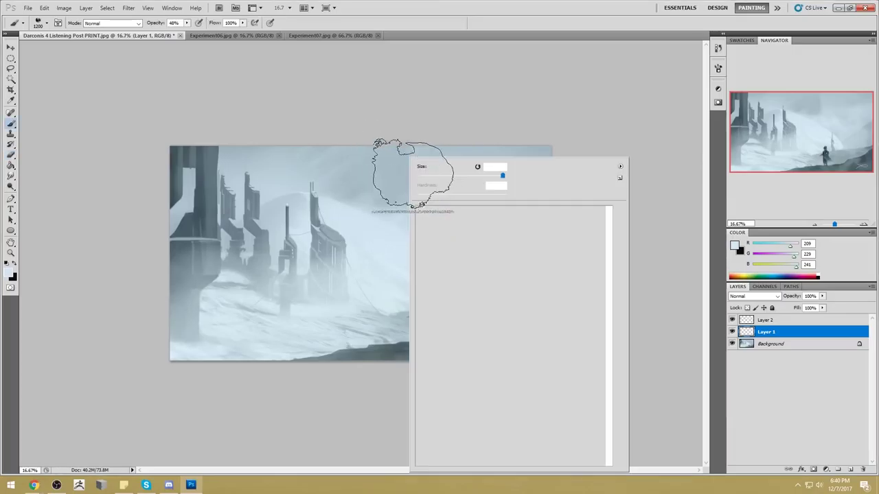
- Pick the soft round 100 brush and merge the fog layer down into Layer 1
scroll(609, 379, down, 5)
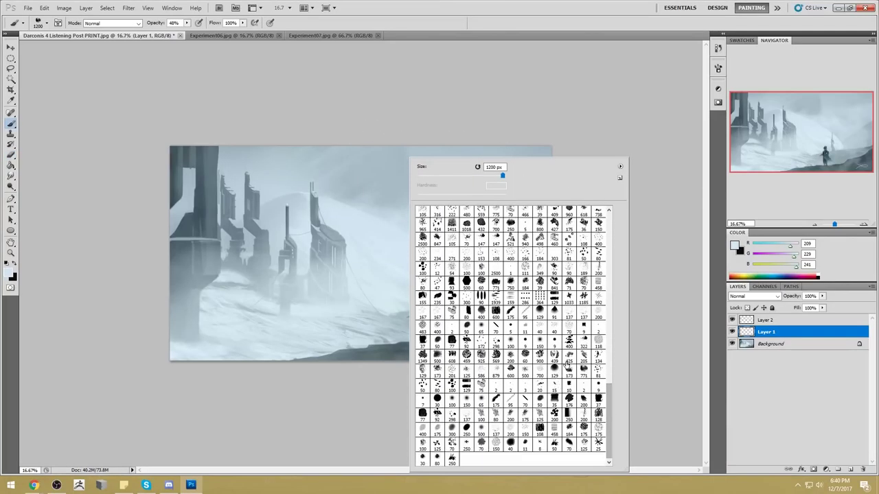
click(459, 400)
key(Return)
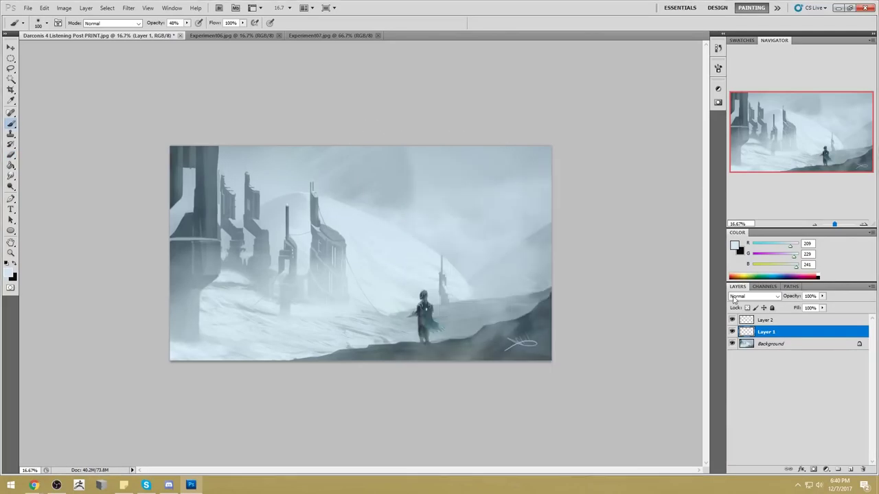
key(ctrl+e)
right_click(767, 322)
click(799, 290)
key(ctrl+z)
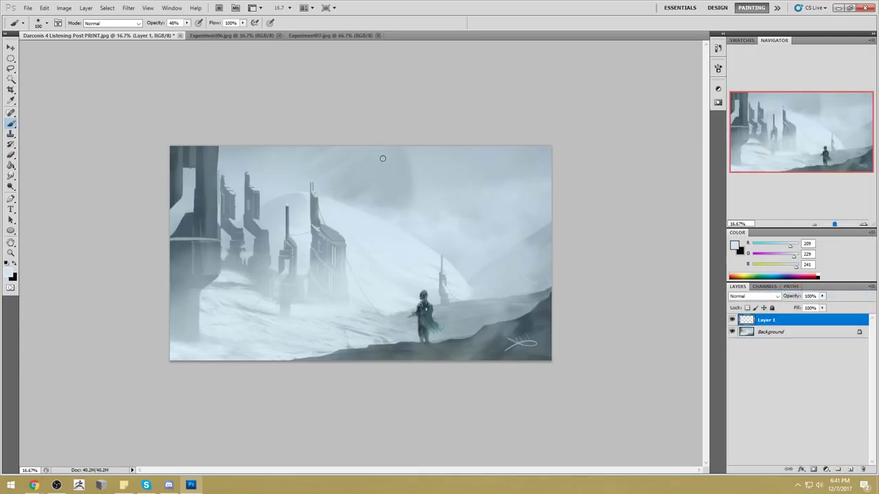
- Repaint the sky with a large grey-blue Lighten-mode brush, then merge Layer 1 into the Background
key(bracketright)
key(bracketright)
key(bracketright)
key(bracketright)
key(bracketright)
key(bracketright)
key(bracketright)
key(bracketright)
key(bracketright)
key(bracketright)
key(bracketright)
key(bracketright)
key(bracketright)
key(bracketright)
key(bracketright)
key(bracketright)
key(bracketright)
key(bracketright)
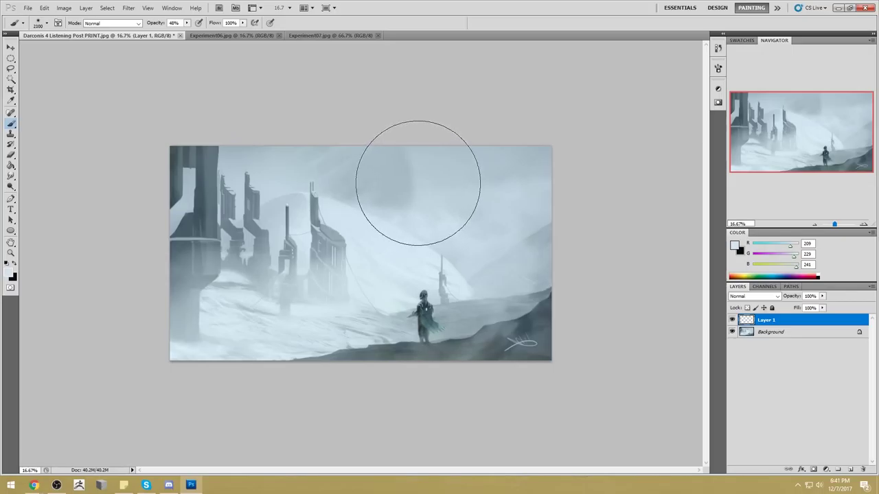
alt+click(425, 175)
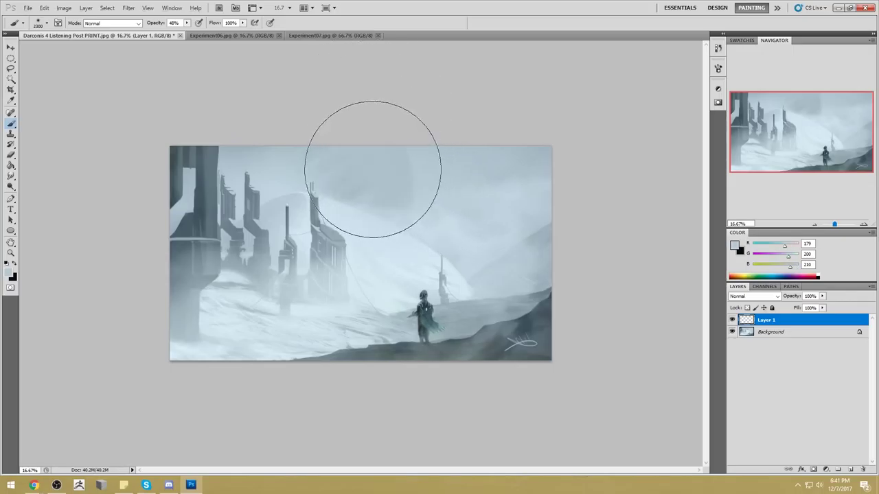
alt+click(369, 213)
click(112, 22)
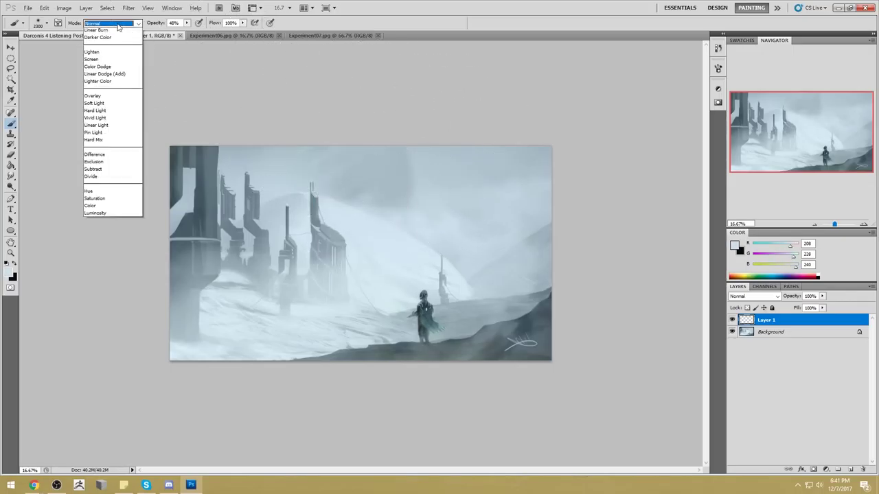
click(110, 115)
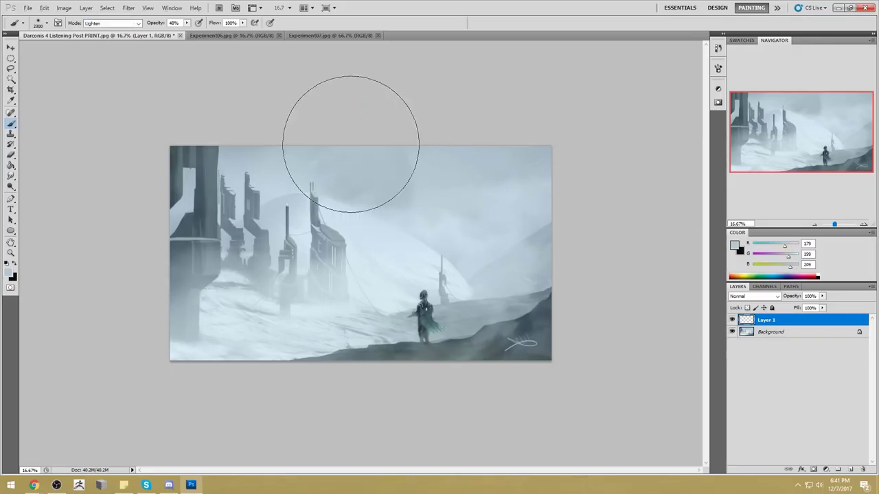
alt+click(427, 179)
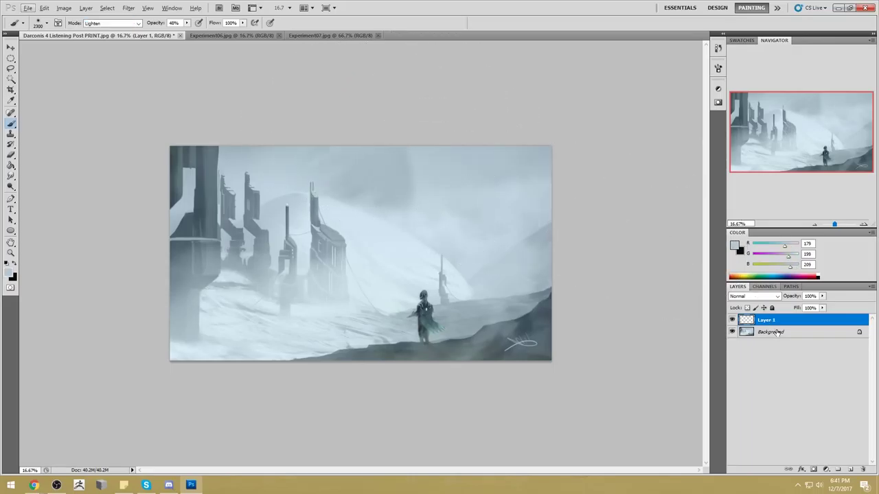
key(alt+bracketleft)
alt+click(423, 171)
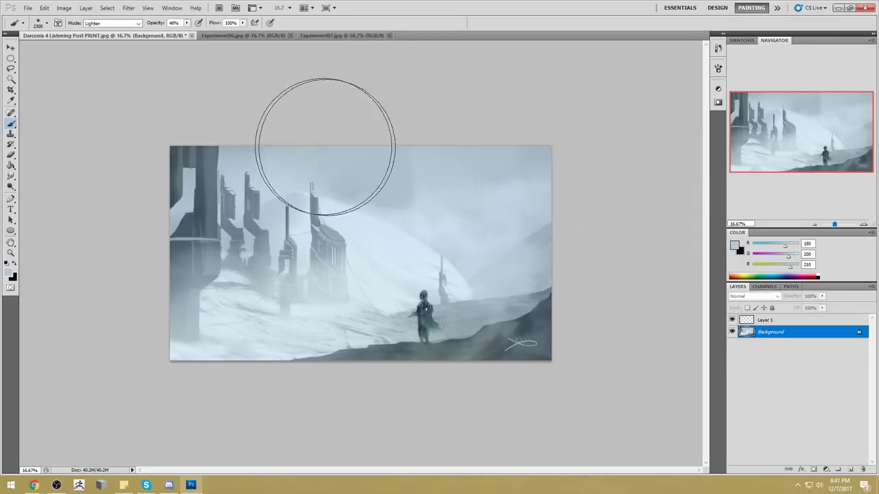
right_click(778, 324)
click(809, 291)
- Brush pale blue fog around the valley buildings at varying sizes and blend it with the Smudge tool
alt+click(356, 240)
key(bracketleft)
key(bracketleft)
key(bracketleft)
key(bracketleft)
key(bracketleft)
key(bracketleft)
key(bracketleft)
key(bracketleft)
key(bracketleft)
key(bracketleft)
key(bracketleft)
key(bracketleft)
key(bracketleft)
key(bracketleft)
key(bracketleft)
key(bracketleft)
key(bracketleft)
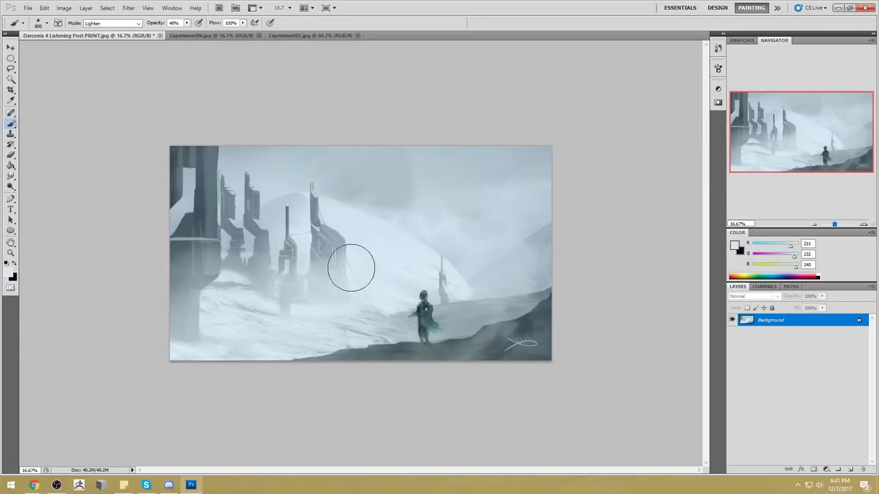
key(bracketleft)
key(bracketleft)
key(bracketright)
key(bracketright)
key(bracketright)
key(bracketright)
key(bracketright)
key(bracketright)
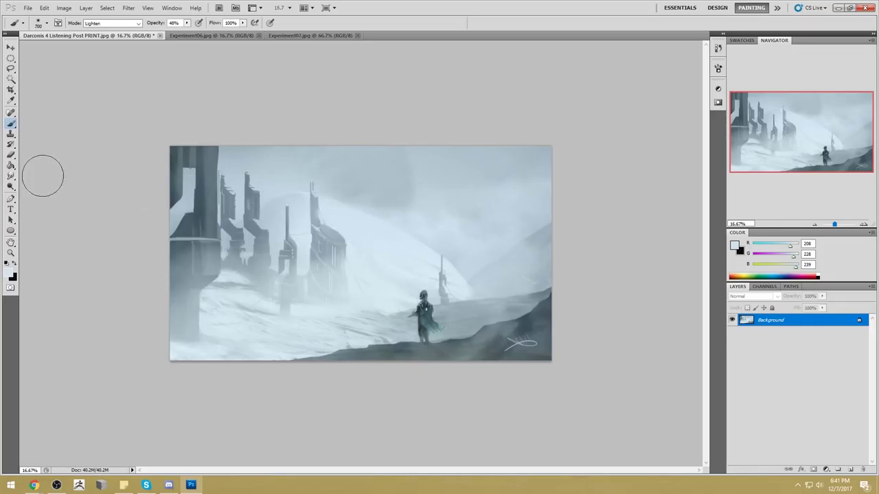
click(11, 176)
click(48, 193)
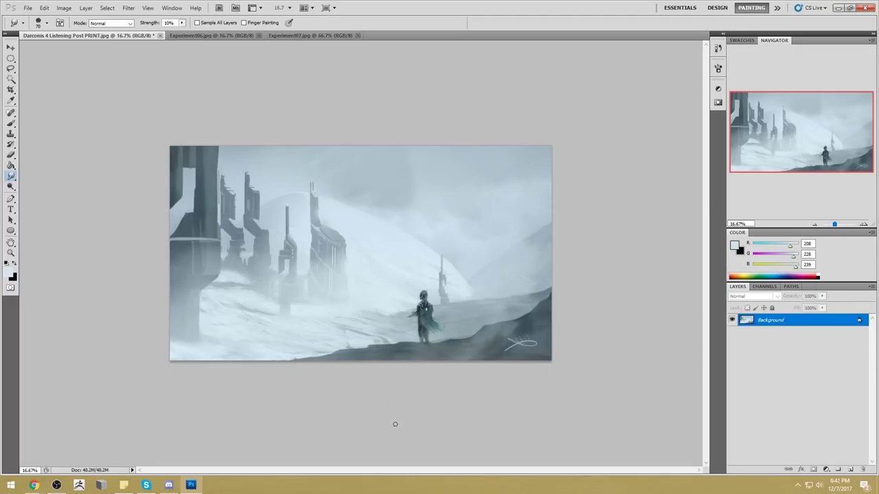
key(b)
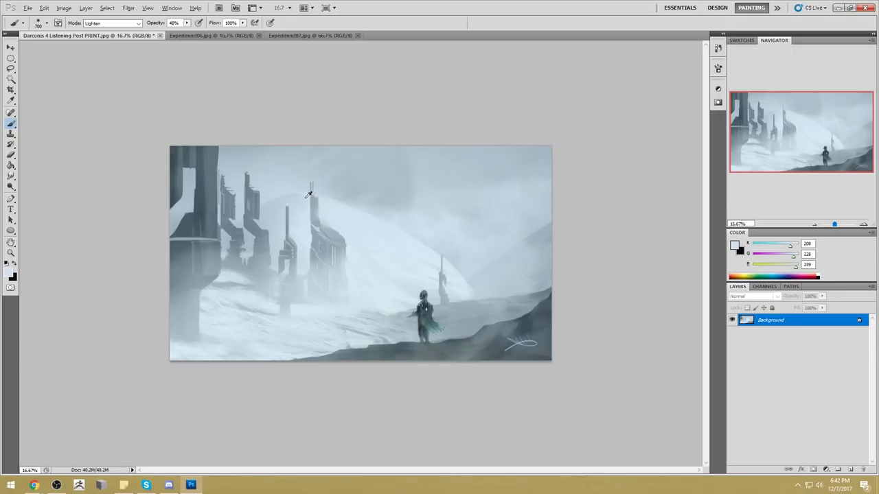
key(l)
key(alt+l)
- Outline a freehand lasso area around the tall central tower
key(Escape)
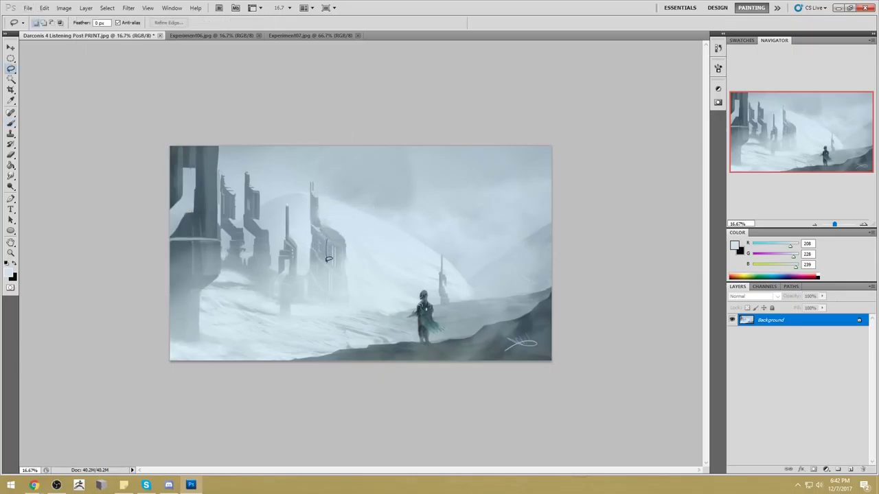
drag(330, 267, 327, 242)
mouse_move(11, 69)
mouse_down()
mouse_move(33, 74)
mouse_move(39, 66)
mouse_up()
click(19, 67)
right_click(11, 59)
click(48, 57)
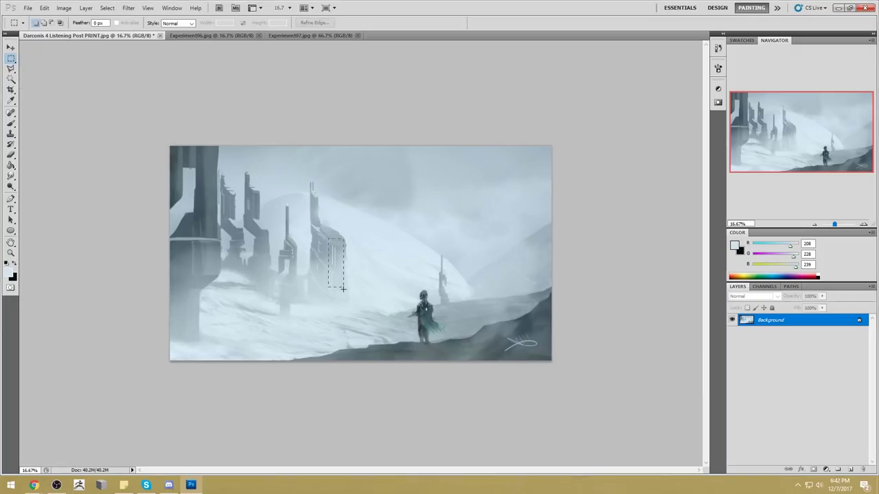
click(11, 69)
right_click(11, 69)
click(41, 68)
mouse_move(328, 247)
mouse_down()
mouse_move(319, 230)
mouse_move(336, 226)
mouse_move(351, 241)
mouse_up()
- Veil the tower in pale mist using a 1400 px brush in Lighten mode
key(b)
key(ctrl+h)
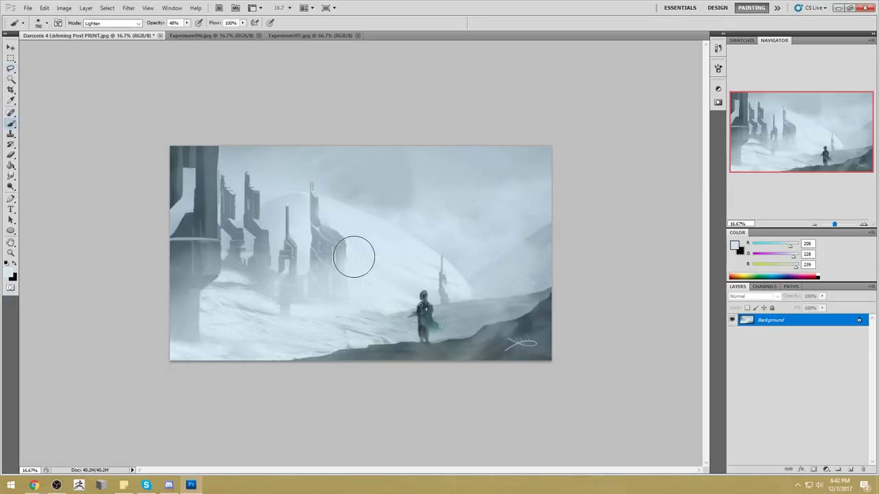
key(bracketright)
key(bracketright)
key(bracketright)
key(bracketright)
key(bracketright)
key(bracketright)
key(bracketright)
key(bracketright)
key(bracketright)
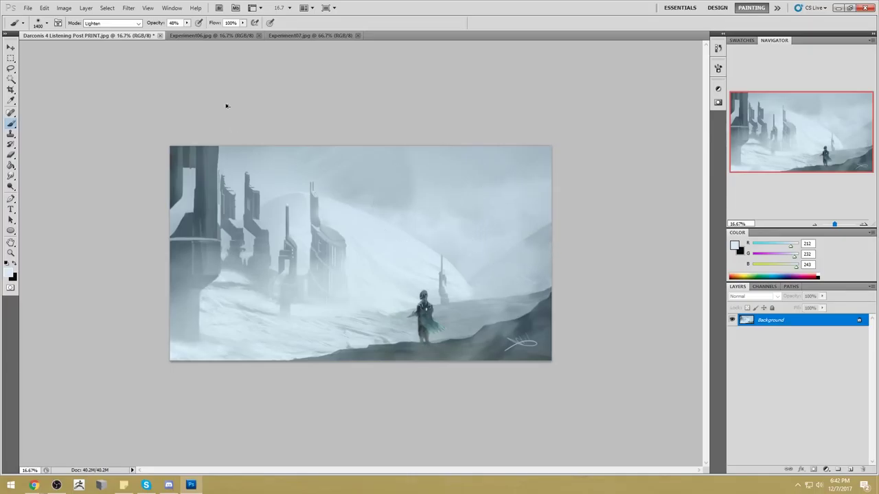
click(106, 24)
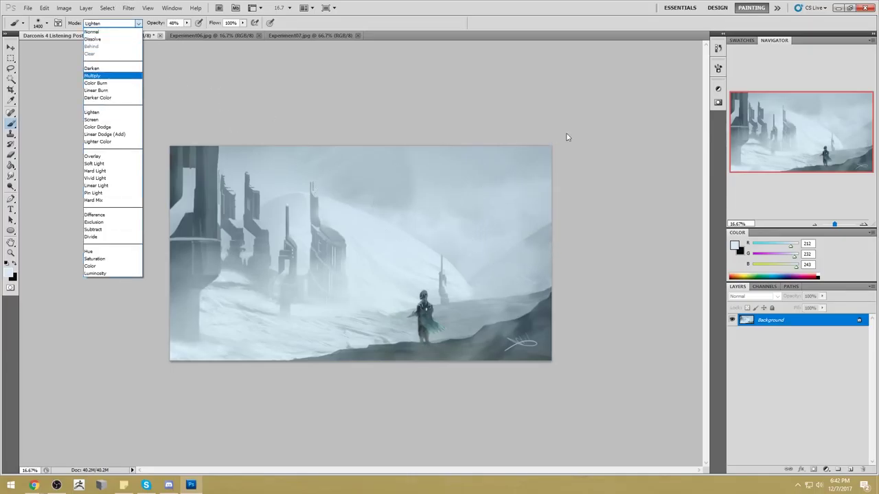
key(Escape)
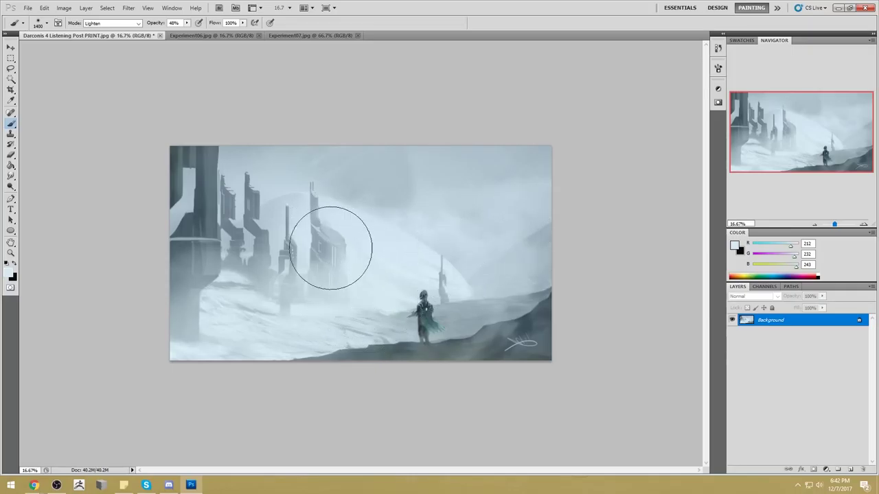
key(l)
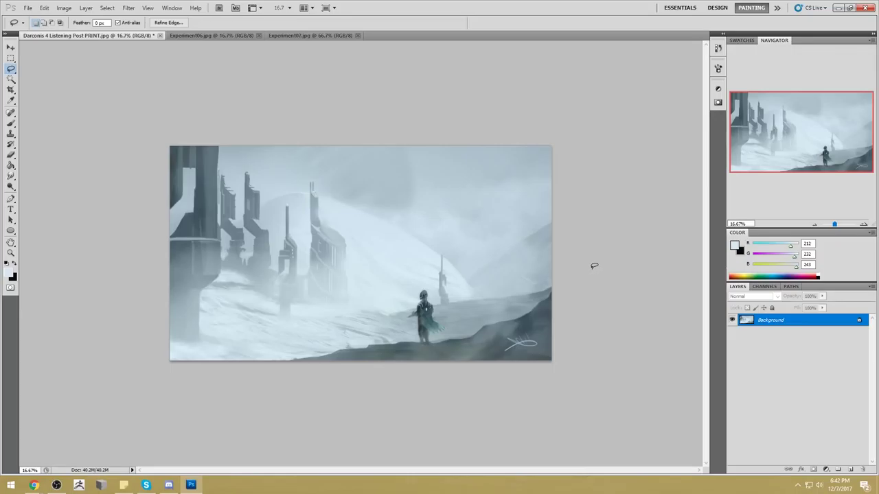
- Try a slight Hue/Saturation darkening of the painting, then cancel it
key(m)
right_click(377, 220)
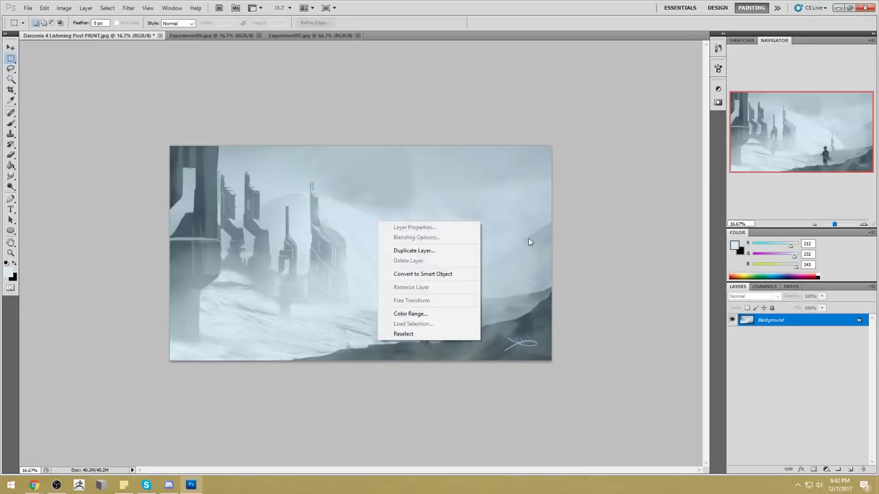
key(Escape)
key(ctrl+u)
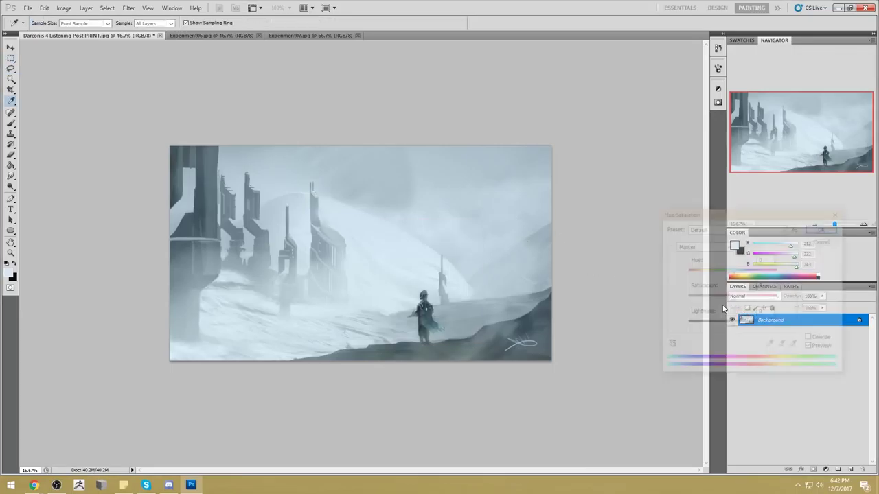
drag(733, 329, 729, 329)
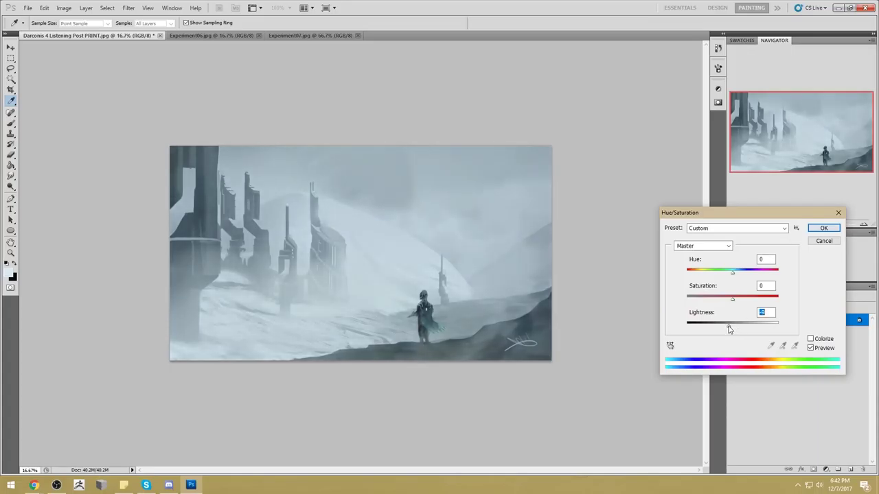
click(824, 240)
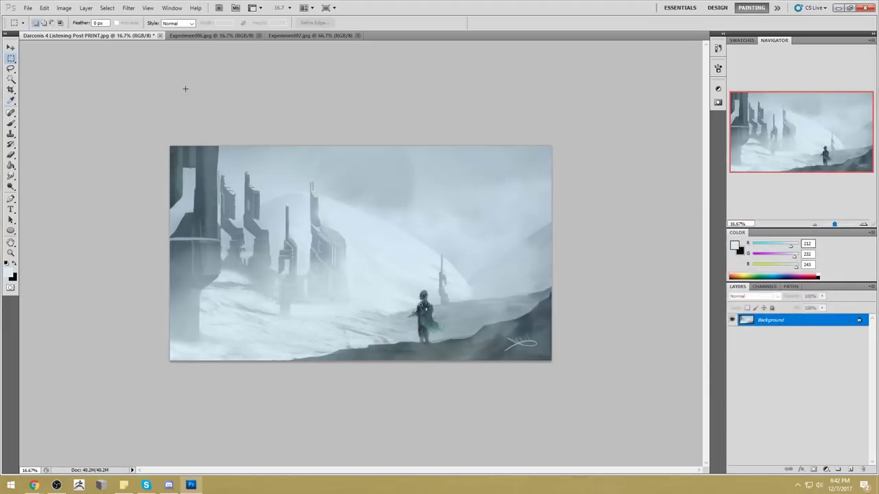
- Apply Levels with the black point at 27 and the white point near 248
key(ctrl+l)
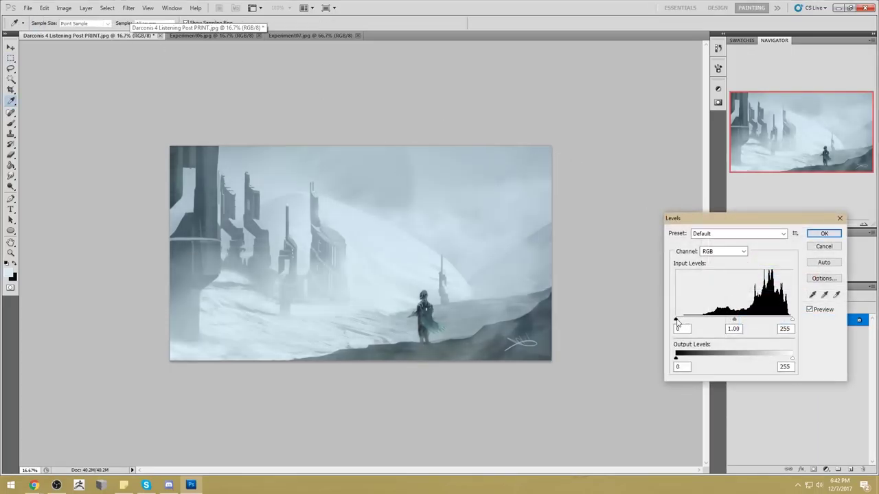
drag(684, 322, 696, 324)
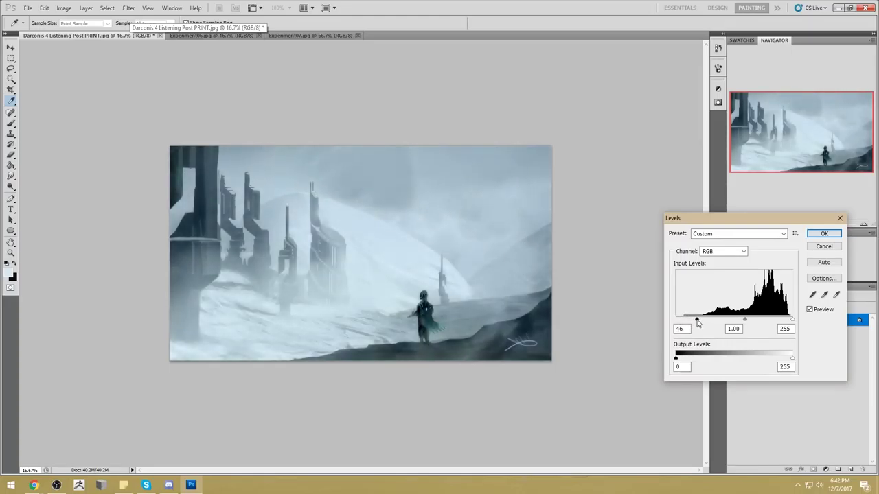
drag(697, 323, 695, 321)
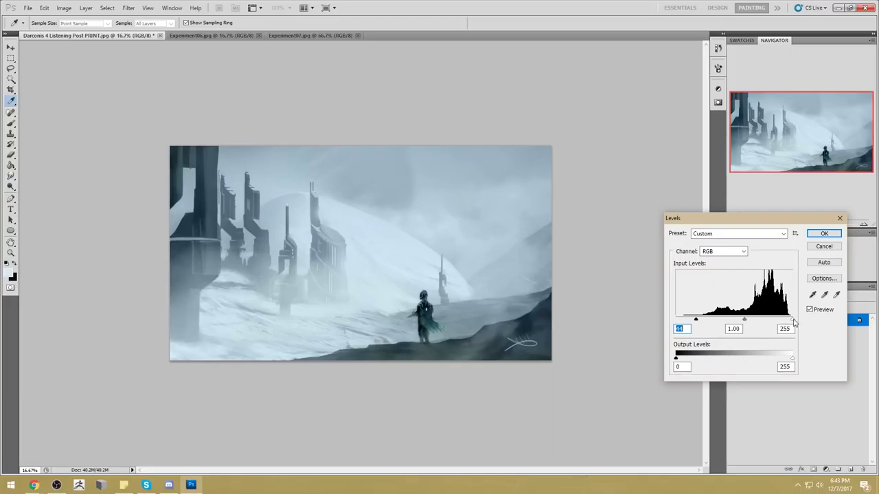
drag(792, 324, 787, 322)
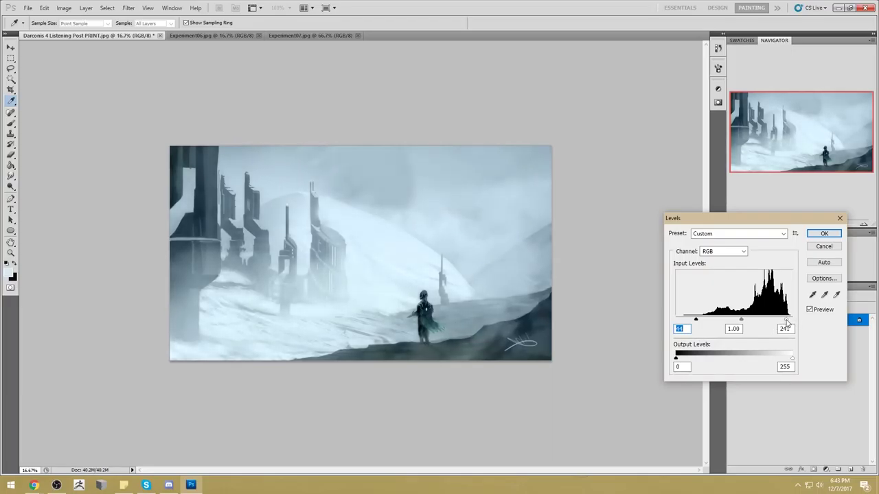
drag(789, 324, 787, 323)
drag(696, 321, 686, 321)
click(690, 321)
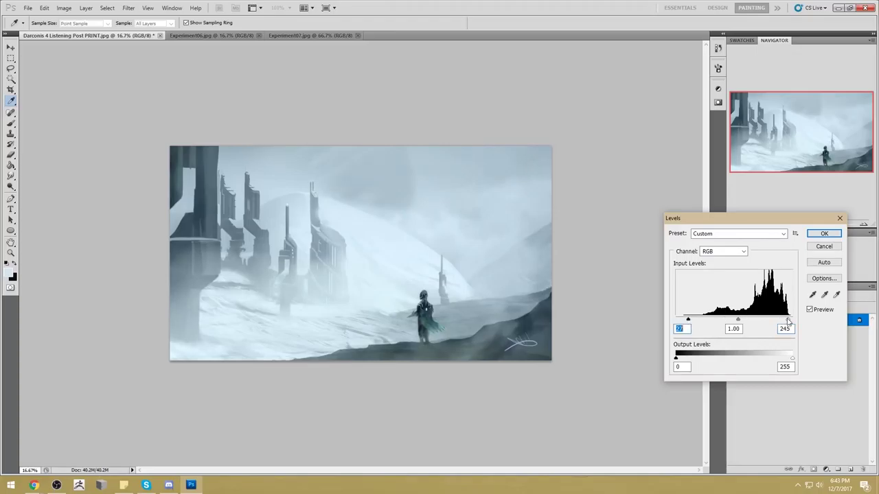
click(824, 233)
- Shift the painting's hue by +10 with Hue/Saturation
key(ctrl+u)
drag(732, 275, 737, 276)
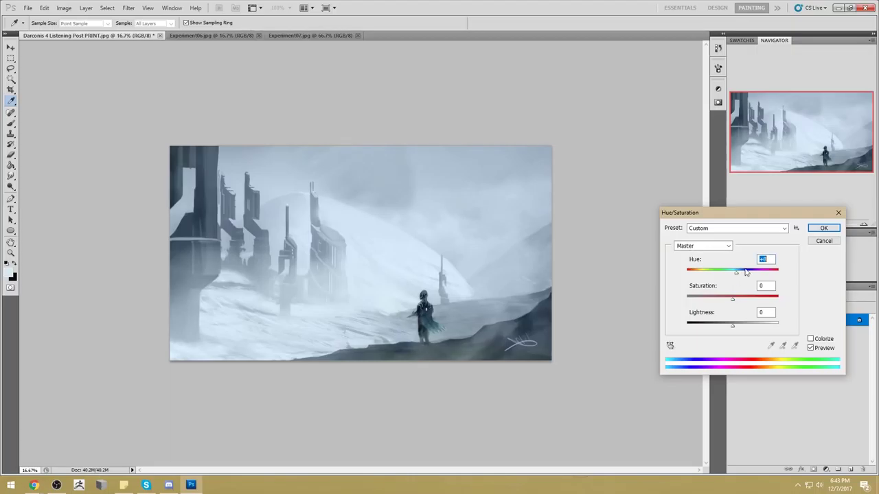
click(823, 227)
- Sample a blue-grey and paint a 2200 px Lighten fog stroke over the left towers
key(m)
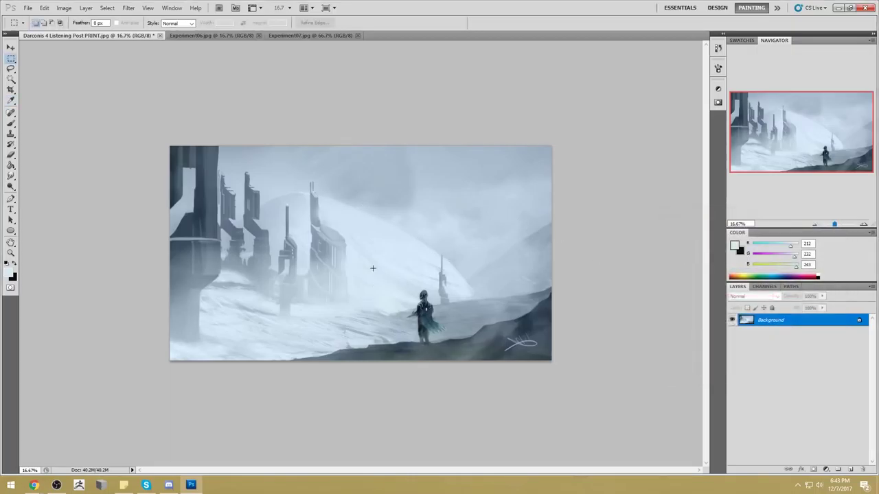
key(b)
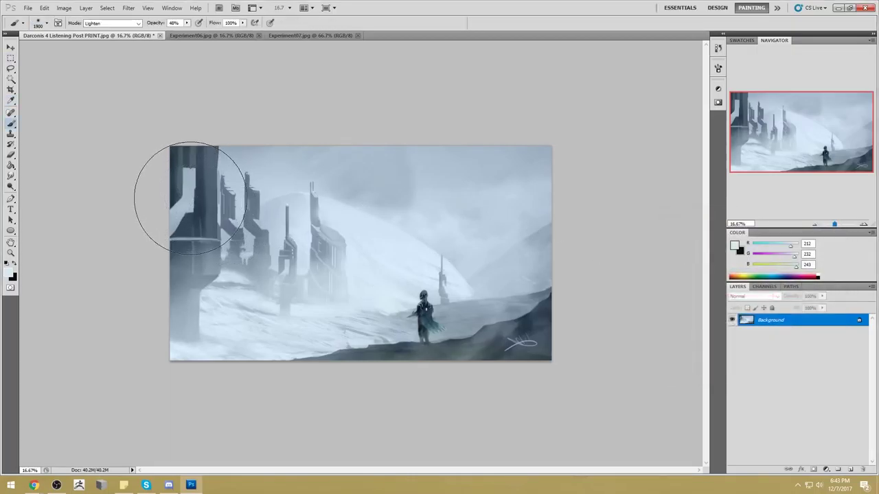
alt+click(333, 190)
key(bracketright)
key(bracketright)
key(bracketright)
drag(186, 186, 202, 200)
key(ctrl+z)
key(ctrl+z)
key(ctrl+z)
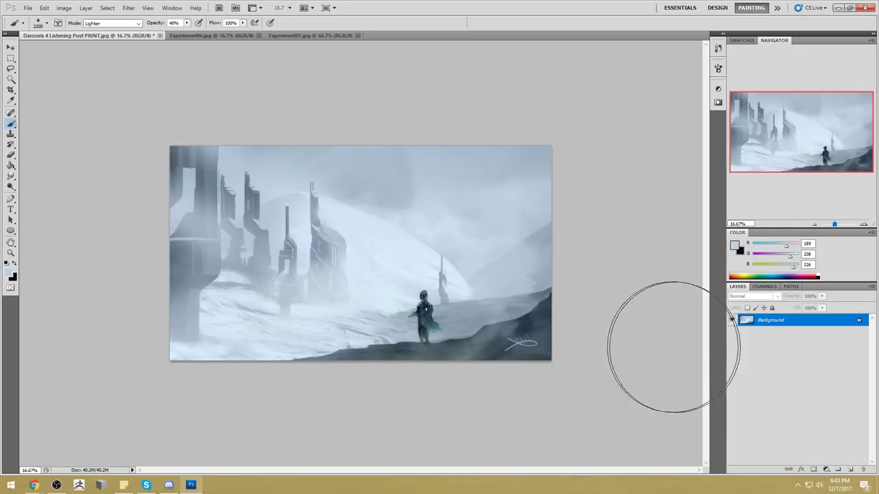
key(l)
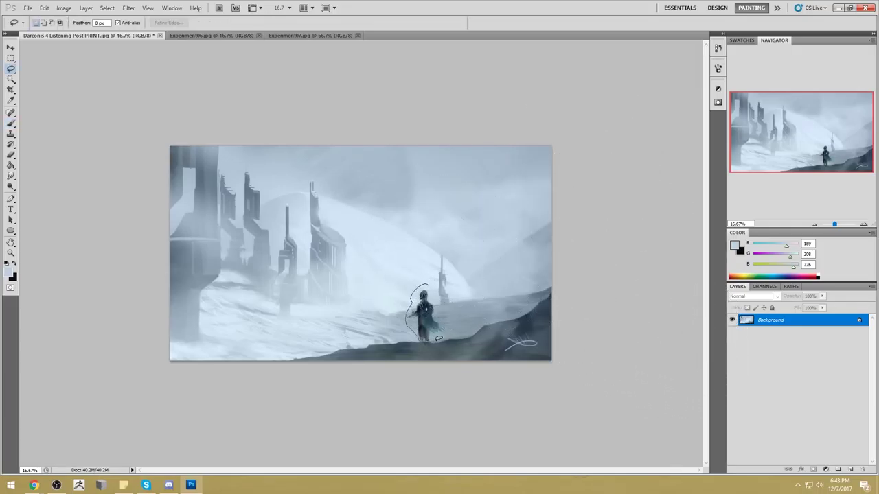
- Convert the background to Layer 0 and copy the lassoed figure onto its own layer
drag(426, 284, 423, 285)
key(Delete)
click(489, 157)
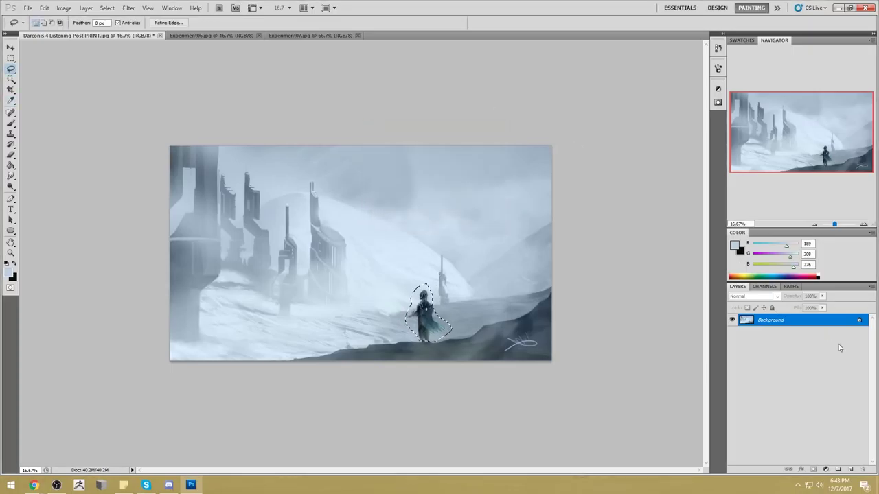
double_click(814, 321)
click(515, 152)
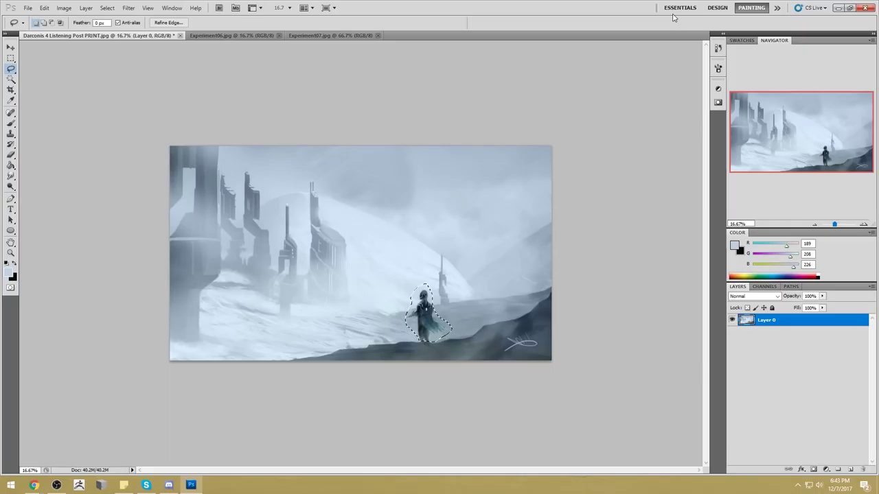
key(ctrl+shift+j)
key(Delete)
key(ctrl+alt+z)
key(ctrl+alt+z)
key(ctrl+shift+j)
- Shrink the figure copy to about half size, then try colour selections around it
key(v)
drag(403, 282, 450, 337)
key(Return)
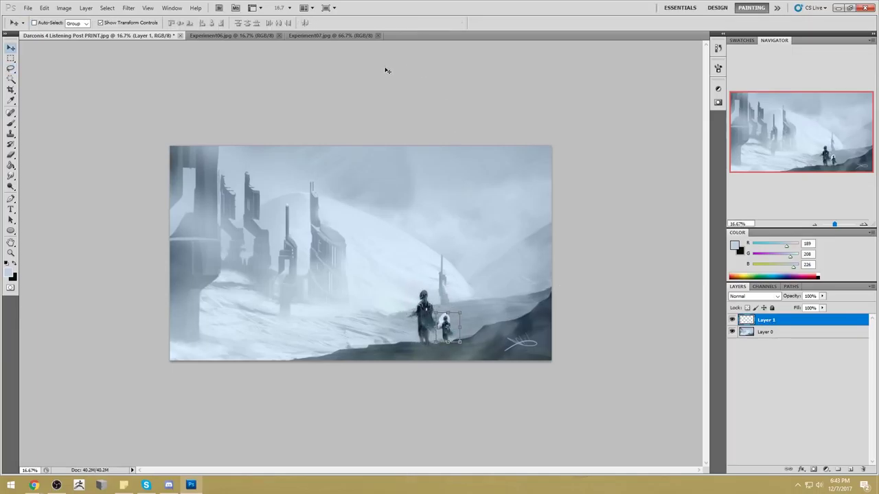
click(11, 80)
click(462, 331)
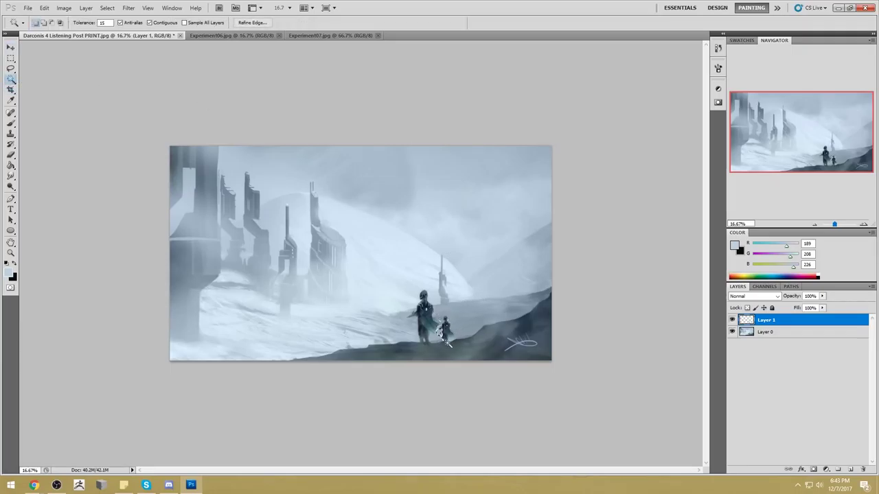
key(ctrl+shift+i)
key(ctrl+d)
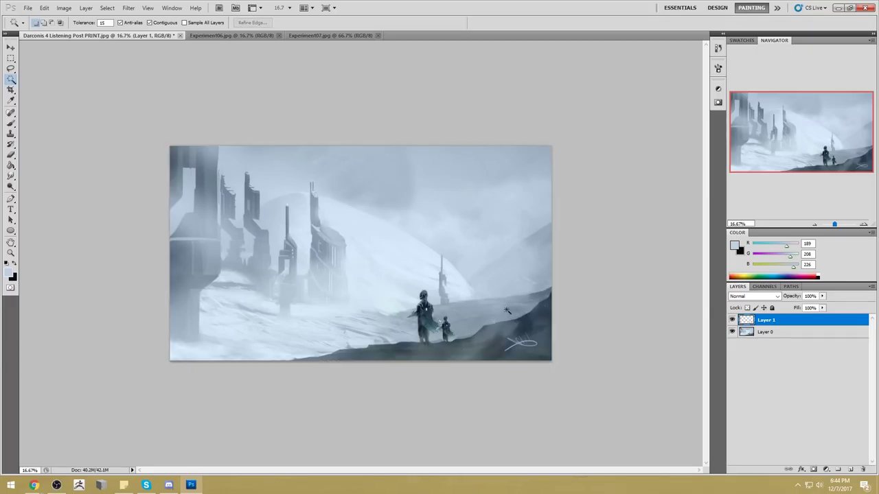
click(465, 331)
key(ctrl+d)
- Open Layer 1's properties and cancel, keeping the name Layer 1
key(m)
right_click(473, 286)
click(501, 296)
text(vv)
key(Escape)
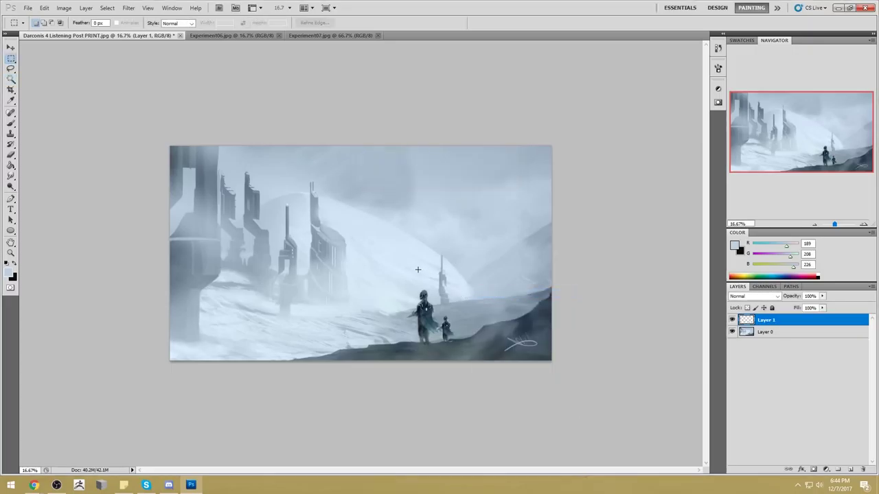
- Set a 100 px Normal brush at 100% opacity and paint grey-blue over the figures
key(b)
right_click(421, 159)
click(505, 416)
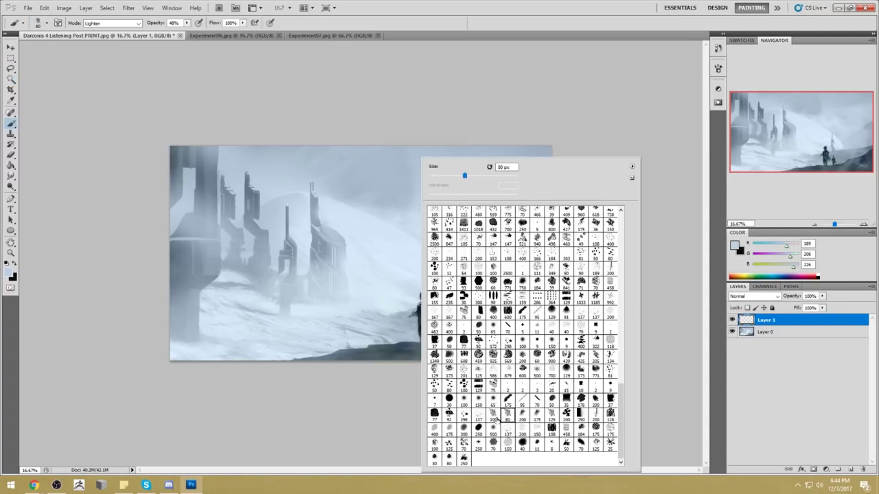
click(663, 345)
drag(187, 23, 217, 33)
click(113, 23)
click(98, 57)
alt+click(427, 309)
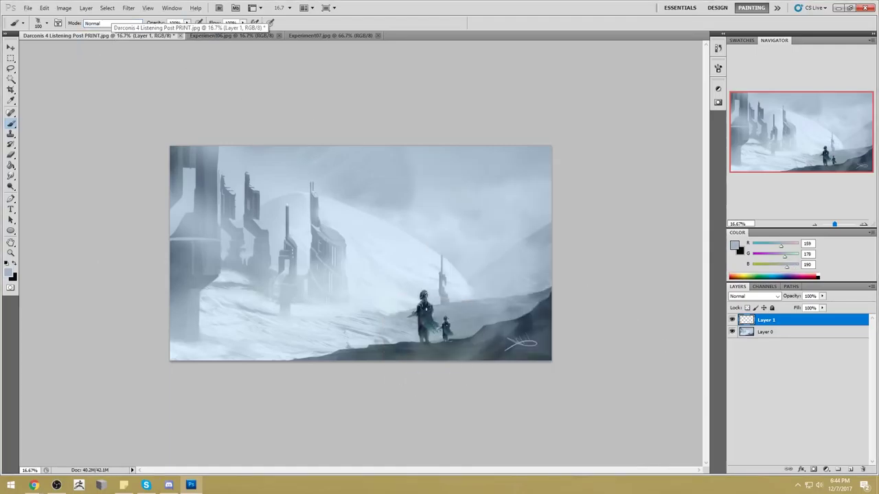
mouse_move(426, 333)
mouse_down()
mouse_move(403, 336)
mouse_move(443, 320)
mouse_up()
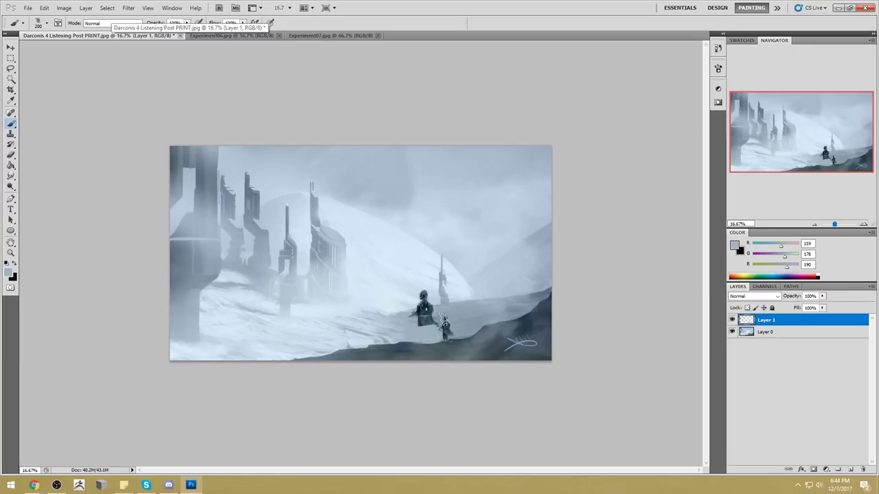
- Undo those strokes and paint out the large figure's lower body on Layer 0 with fog colours
key(alt)
key(ctrl+alt+z)
key(ctrl+alt+z)
key(ctrl+alt+z)
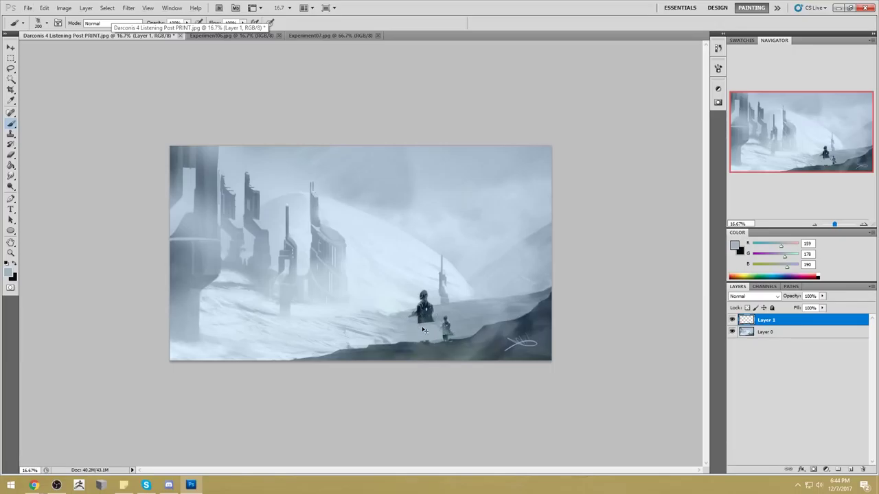
key(alt+bracketleft)
mouse_move(438, 331)
mouse_down()
mouse_move(398, 331)
mouse_move(433, 334)
mouse_move(414, 326)
mouse_move(438, 314)
mouse_move(417, 314)
mouse_move(435, 321)
mouse_move(424, 297)
mouse_up()
alt+click(431, 296)
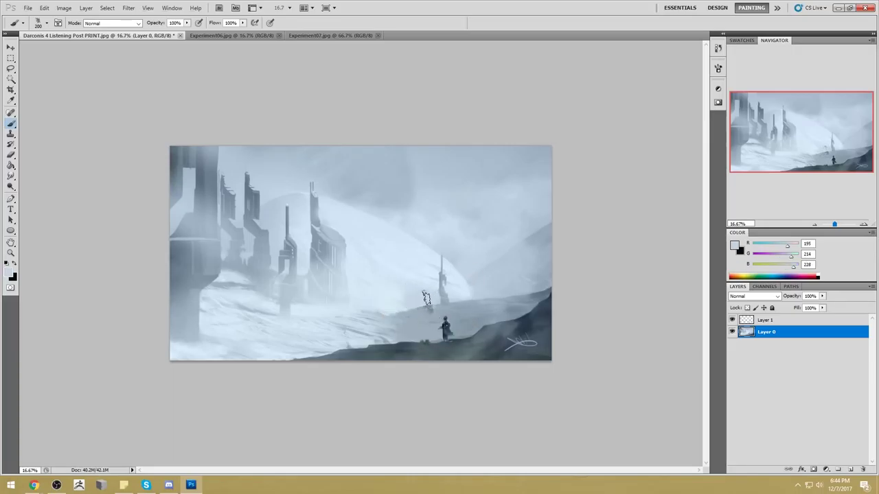
alt+click(416, 303)
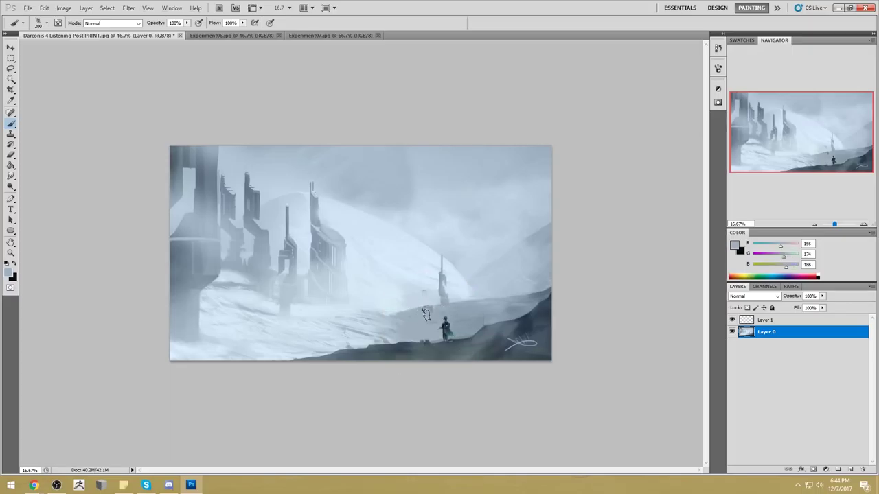
alt+click(425, 334)
- Move the figure on Layer 1 slightly left on the slope
click(761, 319)
key(v)
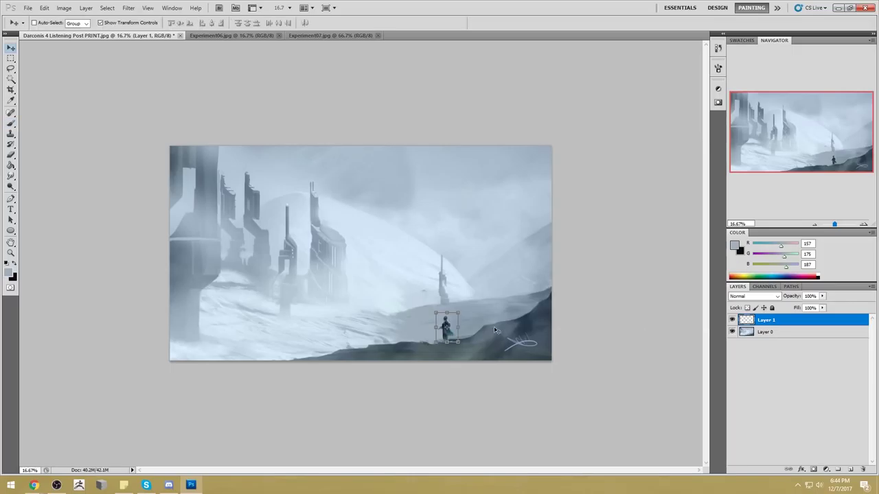
drag(448, 339, 426, 336)
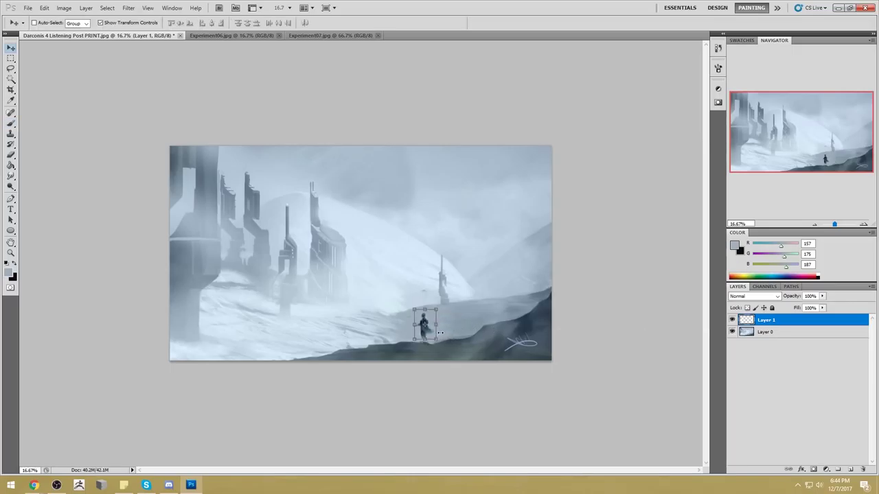
key(ctrl+t)
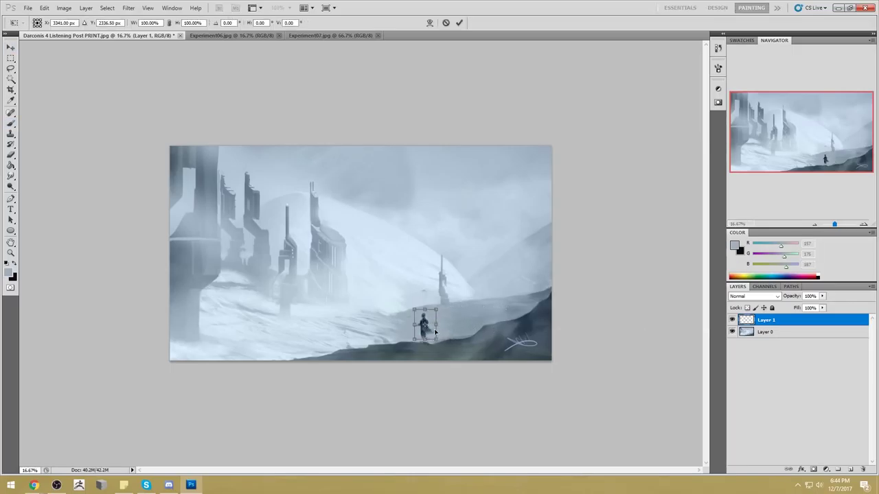
click(458, 22)
- Preview a Hue +7, Lightness -14 adjustment on the figure
key(m)
right_click(434, 233)
key(Escape)
key(ctrl+u)
mouse_move(731, 275)
mouse_down()
mouse_move(752, 276)
mouse_move(739, 281)
mouse_up()
drag(735, 330, 727, 331)
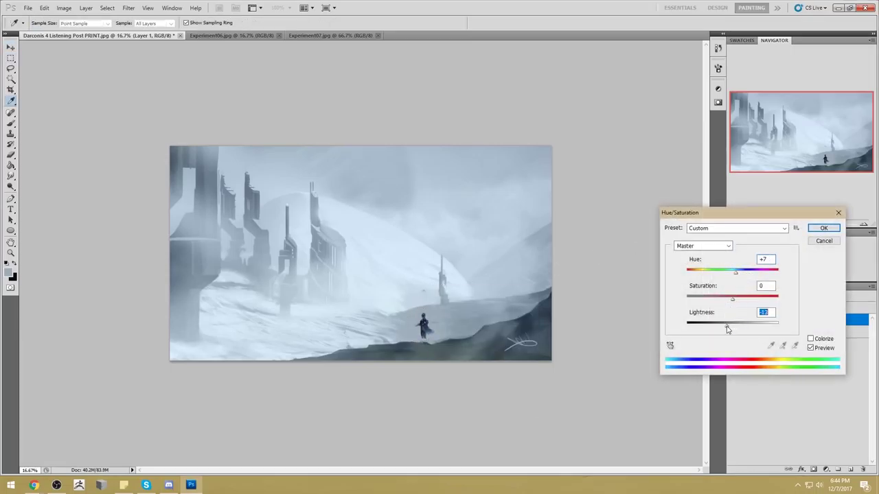
- Apply the Hue +7, Lightness -14 adjustment to the figure
click(823, 228)
key(m)
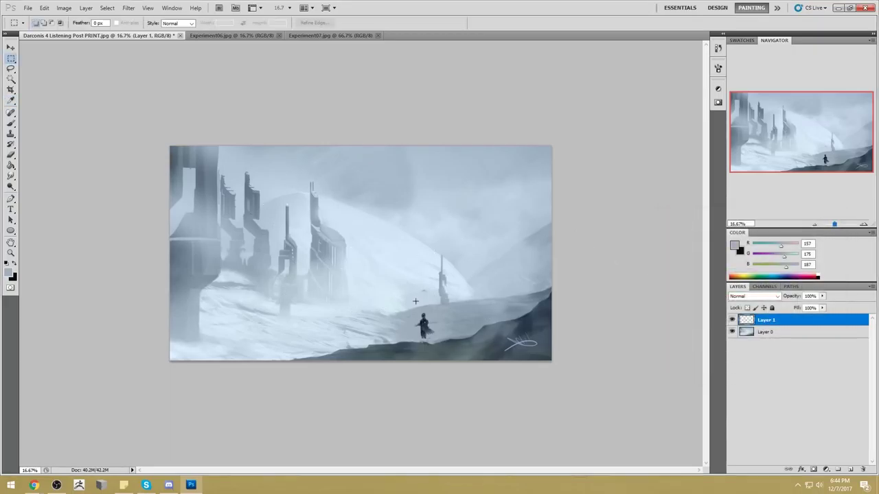
right_click(405, 256)
key(Escape)
key(v)
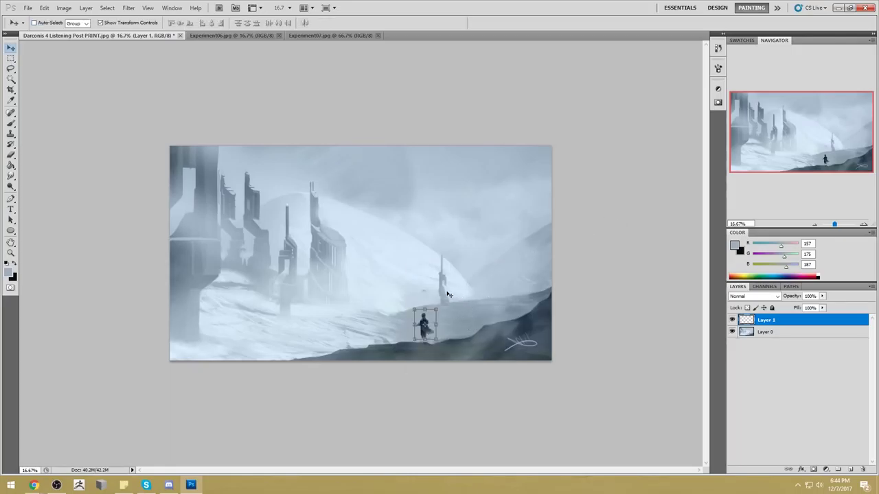
key(b)
- In Liquify, zoom in on the figure and pucker and warp its head and shoulders
click(128, 7)
click(153, 60)
key(z)
drag(544, 297, 613, 355)
key(w)
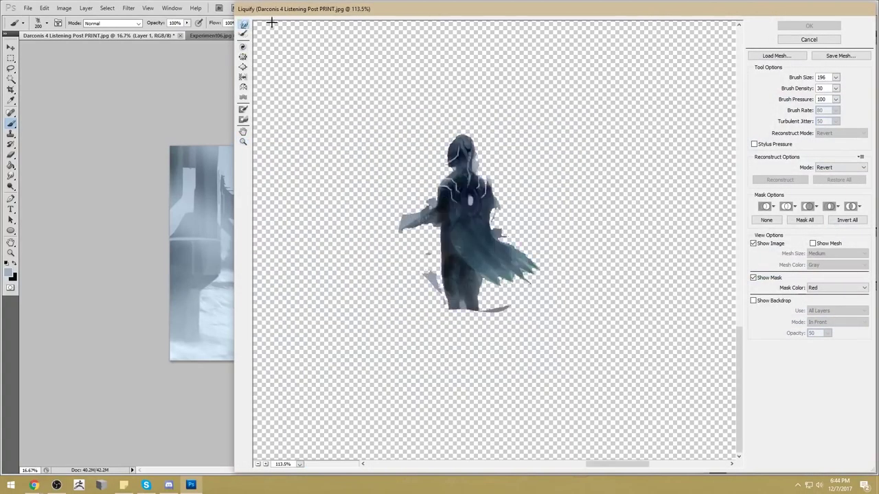
click(242, 56)
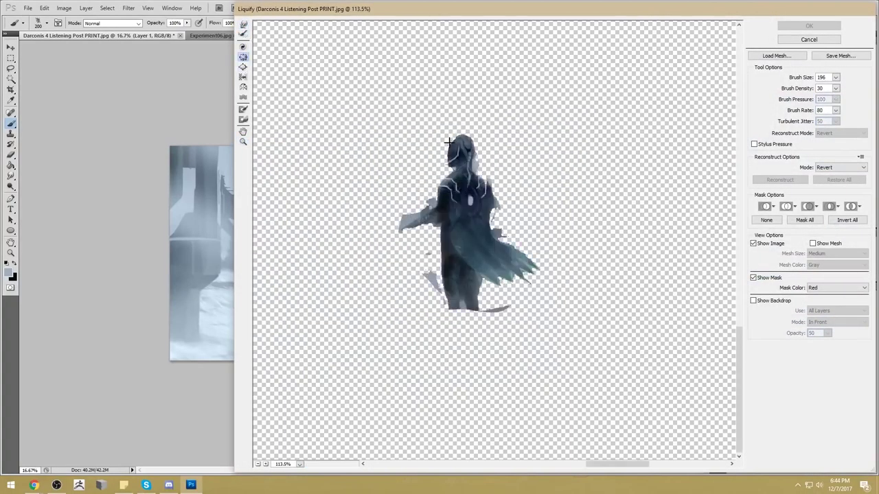
click(459, 151)
click(243, 24)
click(835, 78)
click(478, 168)
mouse_move(489, 169)
mouse_down()
mouse_move(494, 158)
mouse_move(489, 168)
mouse_up()
- With a larger warp brush, stretch the figure's legs longer, then apply Liquify
click(835, 77)
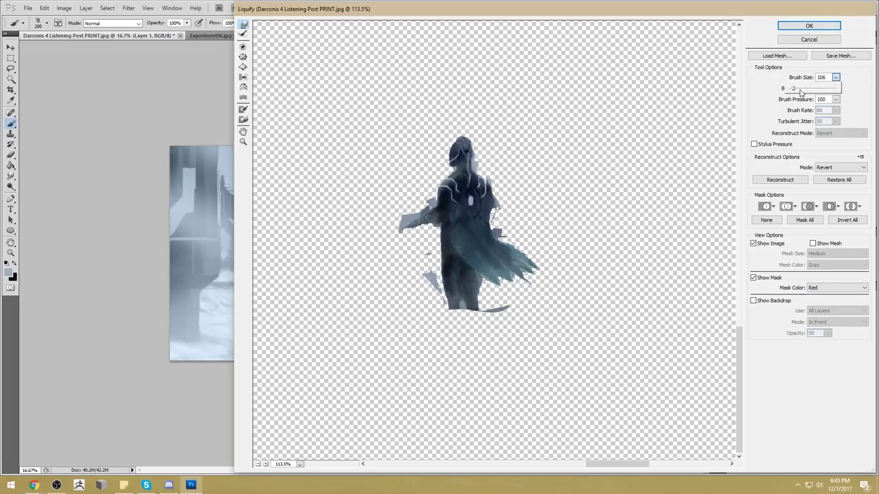
drag(799, 90, 801, 90)
mouse_move(466, 311)
mouse_down()
mouse_move(438, 324)
mouse_move(487, 311)
mouse_move(492, 322)
mouse_move(455, 332)
mouse_move(489, 327)
mouse_move(430, 278)
mouse_up()
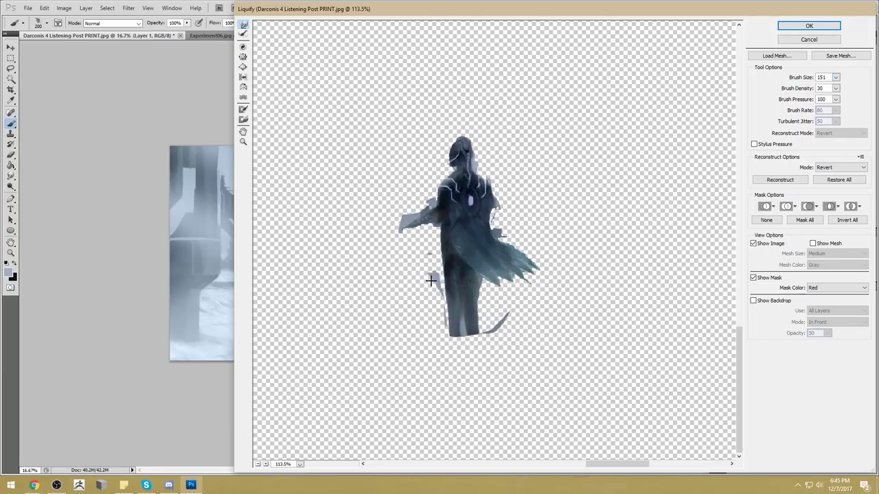
drag(447, 323, 451, 315)
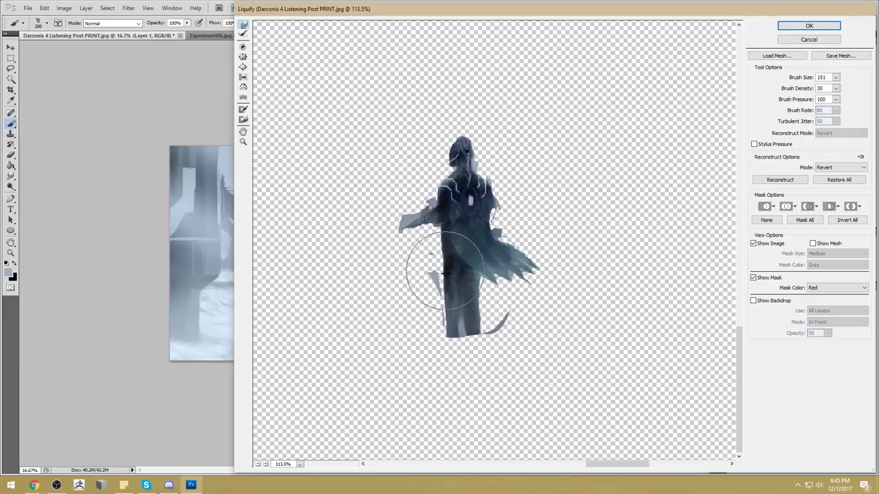
click(791, 29)
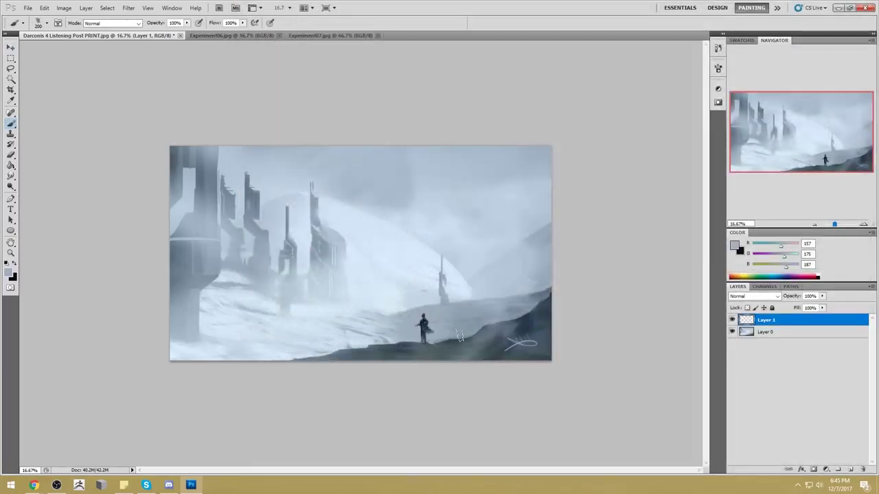
- On Layer 0, paint and smudge pale mist over the ground right of the figure
alt+click(375, 319)
click(776, 332)
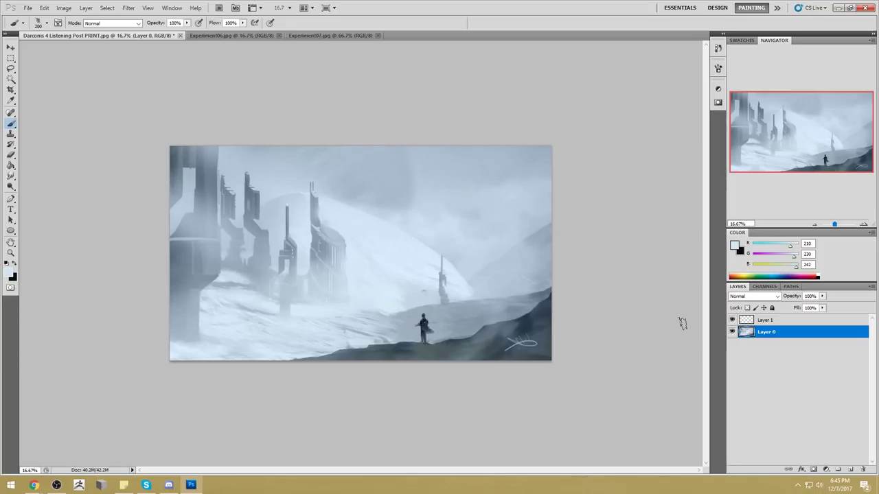
drag(467, 310, 519, 302)
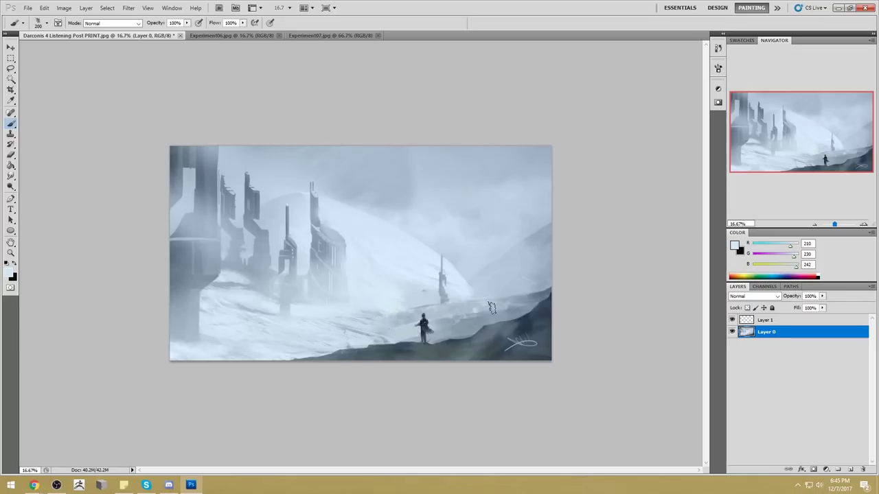
drag(440, 322, 483, 313)
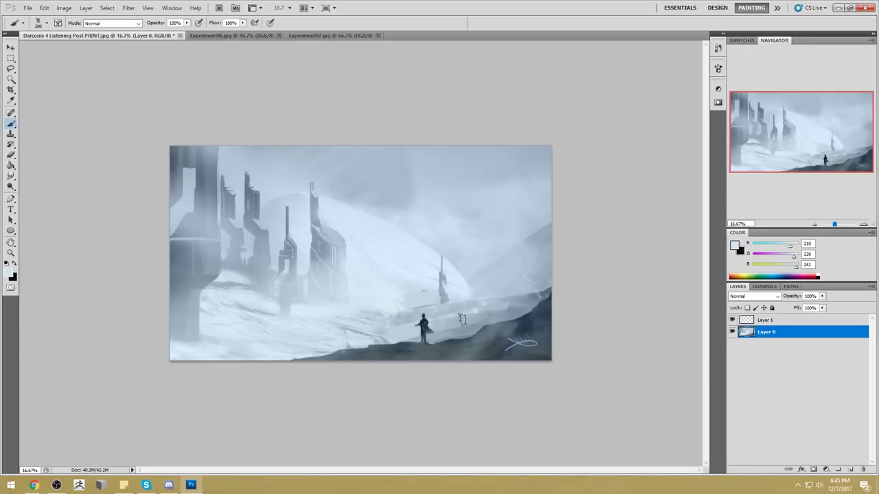
click(11, 176)
click(43, 192)
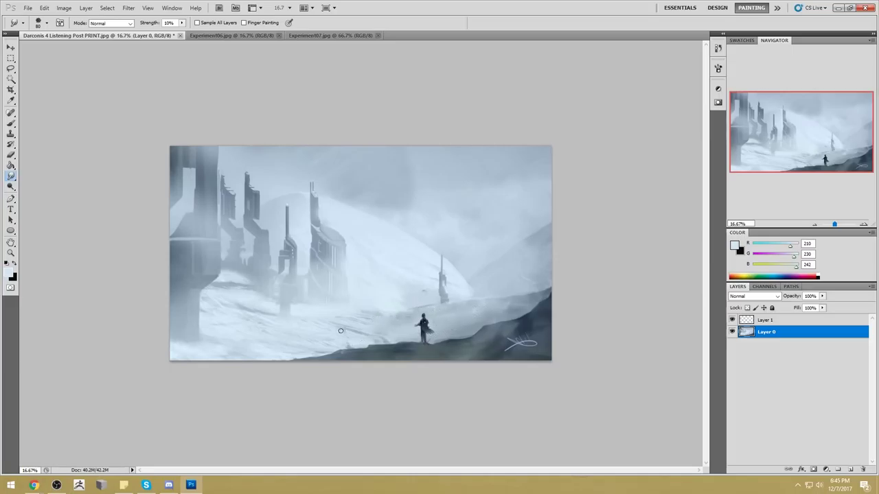
- Paint soft darker mist around the figure with a large brush, then add Layer 2 above Layer 1
key(b)
right_click(463, 235)
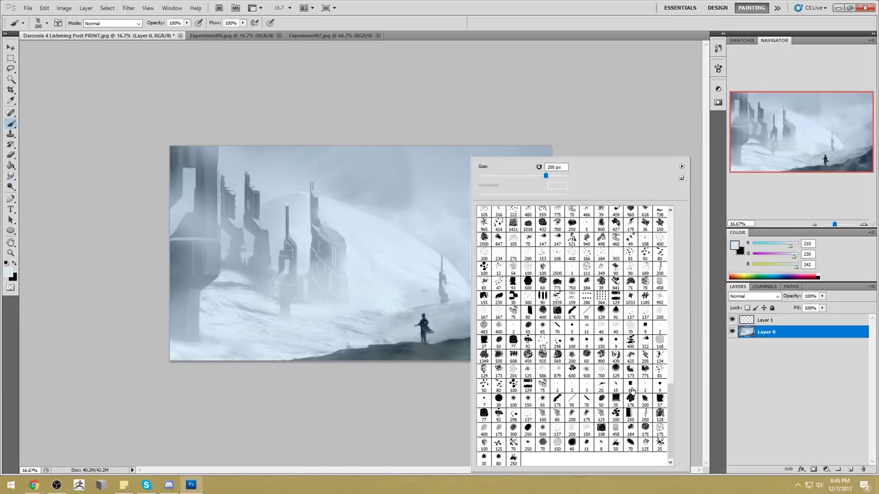
click(519, 403)
click(576, 114)
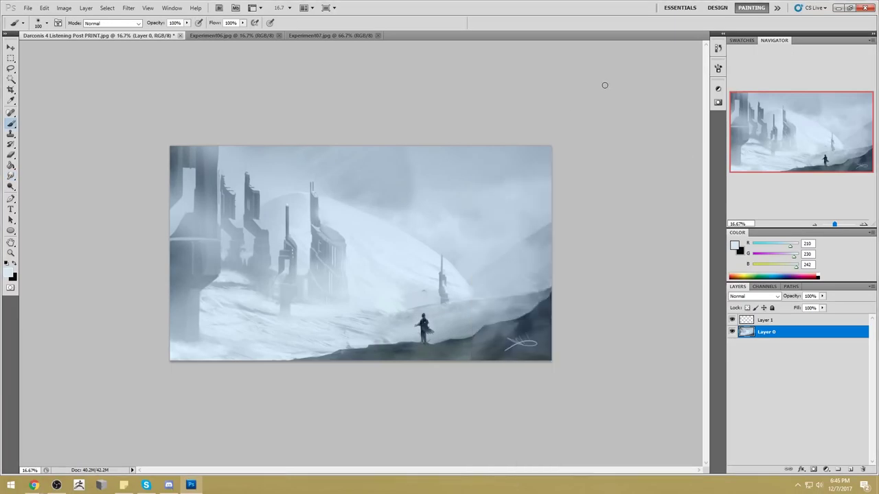
alt+click(411, 343)
key(bracketright)
key(bracketright)
key(bracketright)
key(bracketright)
mouse_move(408, 330)
mouse_down()
mouse_move(408, 337)
mouse_move(425, 335)
mouse_move(418, 327)
mouse_up()
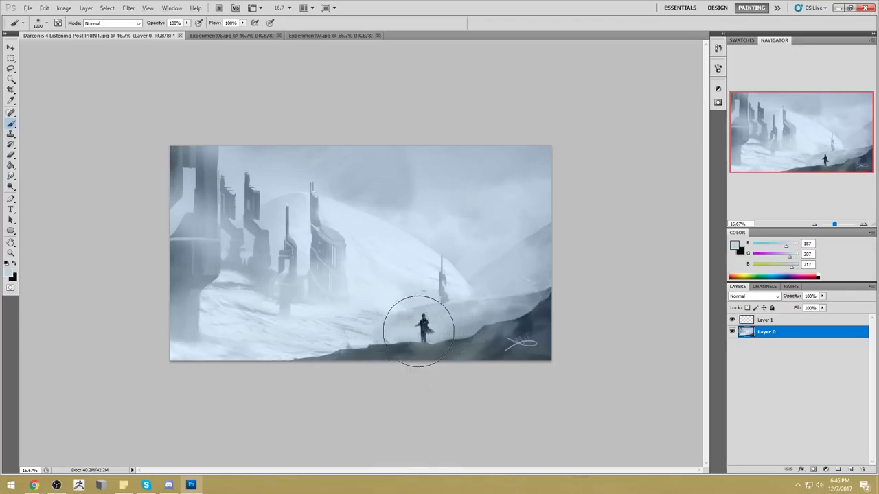
click(765, 327)
click(838, 469)
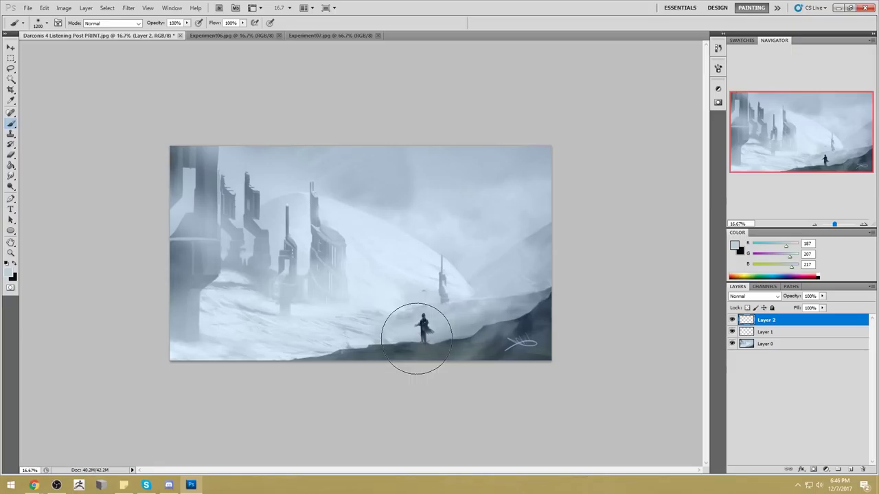
- Paint faint mist around the figure's base, then prepare a 150 px eraser on Layer 1
mouse_move(427, 335)
mouse_down()
mouse_move(401, 342)
mouse_move(449, 332)
mouse_move(394, 340)
mouse_move(427, 330)
mouse_up()
click(765, 331)
key(e)
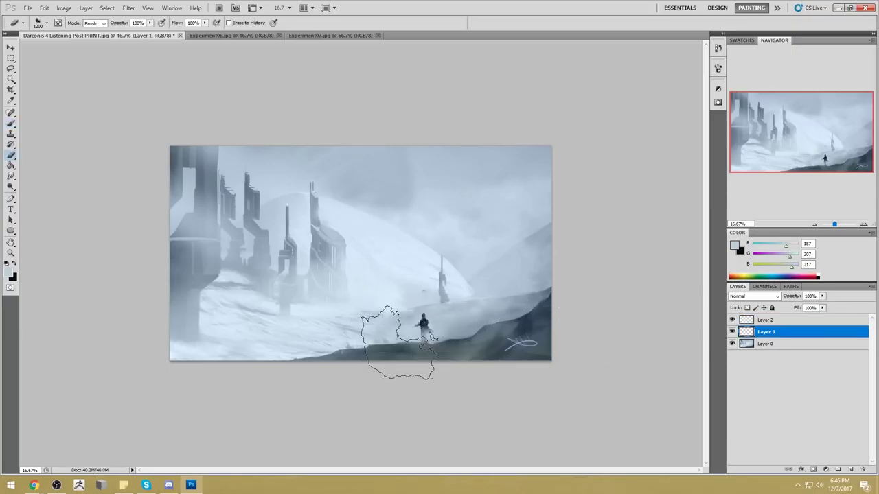
right_click(403, 220)
double_click(511, 313)
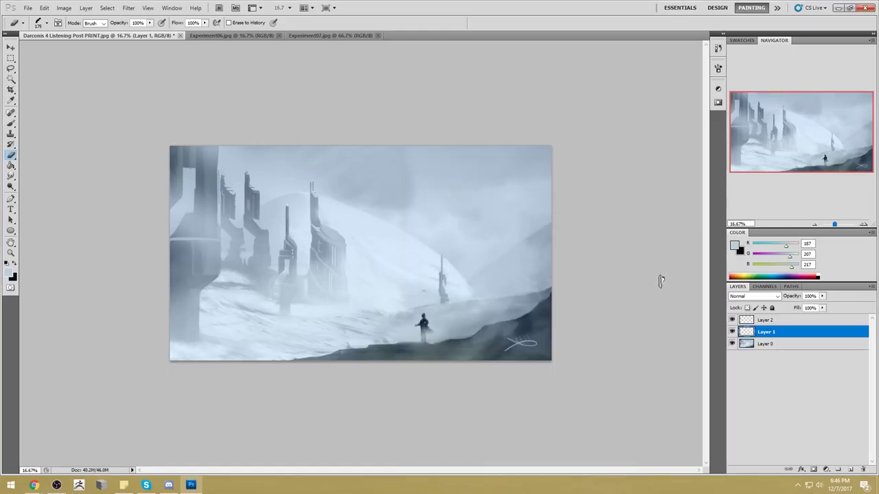
key(bracketleft)
key(bracketleft)
key(bracketleft)
- Lasso the hand area and paint a dark navy cape, then add Layer 3 above Layer 1
key(l)
mouse_move(427, 318)
mouse_down()
mouse_move(453, 319)
mouse_move(422, 324)
mouse_move(441, 314)
mouse_move(456, 322)
mouse_move(415, 318)
mouse_up()
key(b)
alt+click(418, 318)
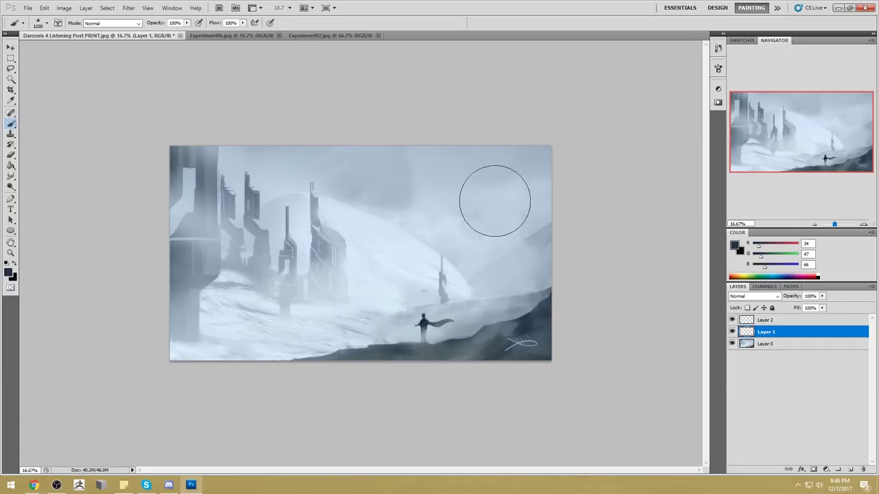
key(m)
right_click(473, 240)
click(508, 315)
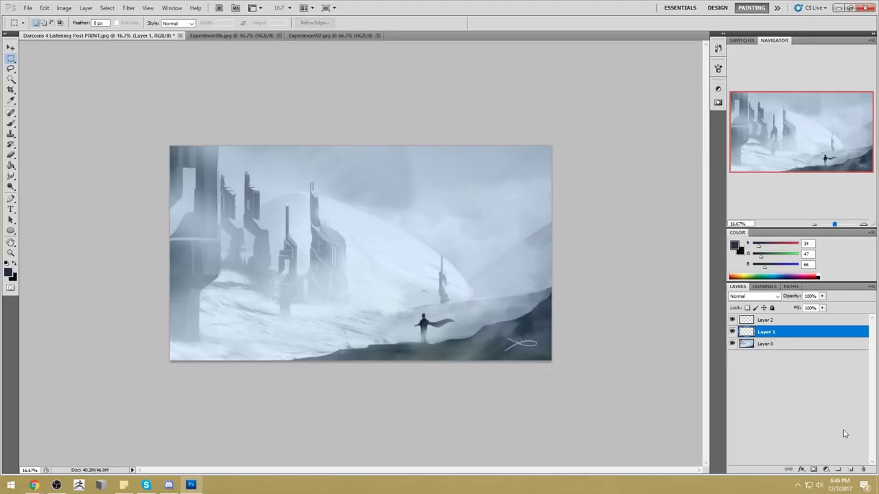
- Switch to the Brush tool and pick a small brush preset
key(b)
right_click(492, 206)
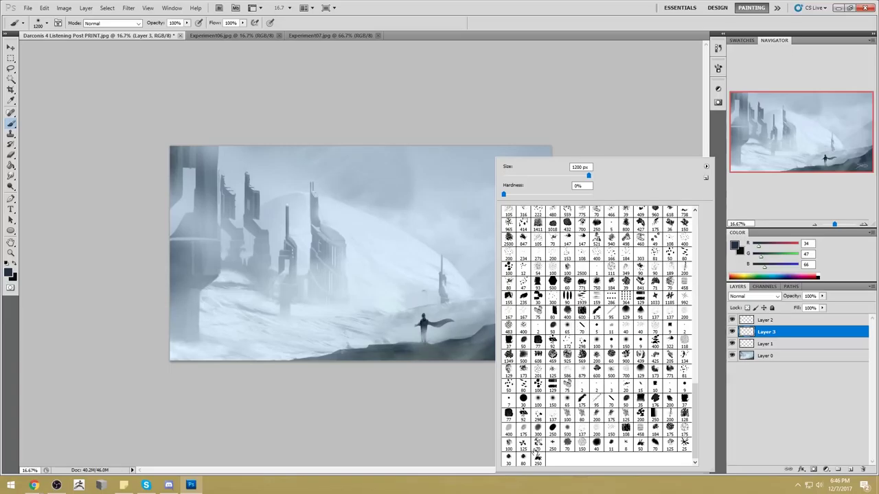
click(611, 444)
click(446, 316)
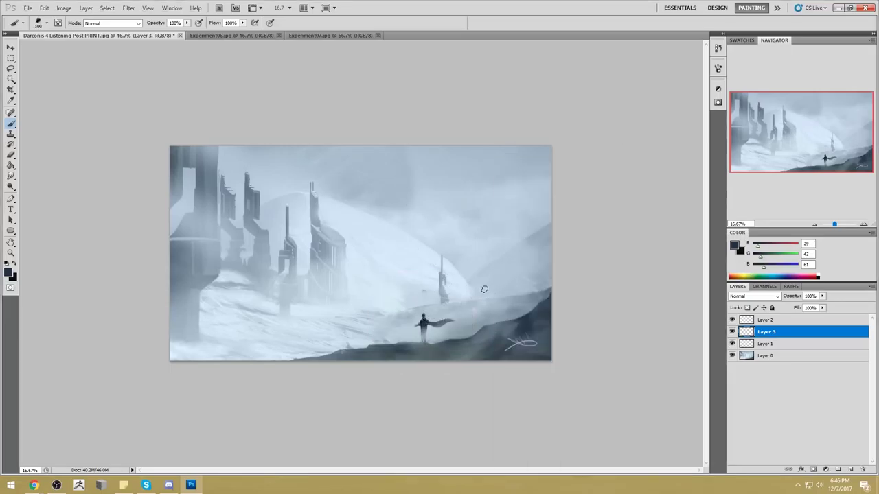
- Paint dark sword-like and curving strokes on the right slope, undoing the rejected ones
drag(490, 244, 515, 343)
drag(514, 250, 469, 267)
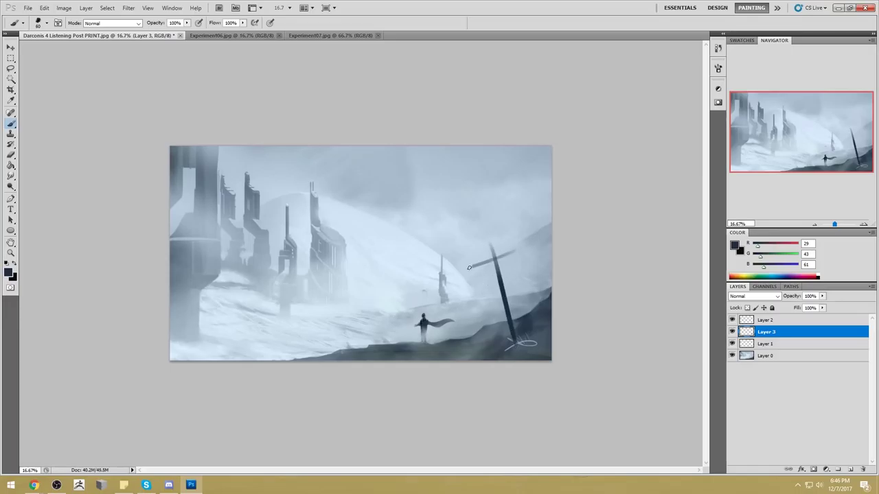
drag(513, 249, 456, 281)
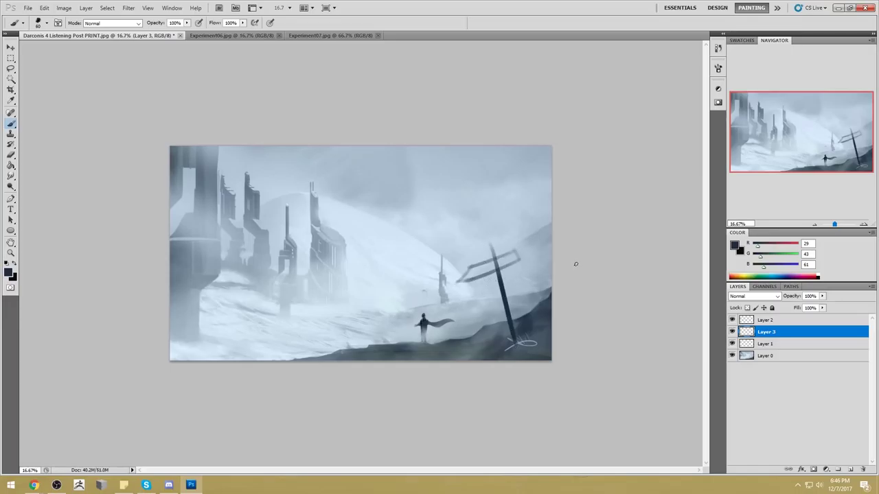
key(ctrl+alt+z)
key(ctrl+alt+z)
key(ctrl+alt+z)
key(ctrl+alt+z)
mouse_move(506, 335)
mouse_down()
mouse_move(516, 310)
mouse_move(505, 325)
mouse_move(505, 311)
mouse_move(489, 302)
mouse_move(518, 300)
mouse_move(520, 308)
mouse_move(524, 299)
mouse_move(488, 287)
mouse_move(515, 280)
mouse_move(486, 290)
mouse_move(511, 274)
mouse_move(499, 268)
mouse_move(518, 274)
mouse_move(504, 259)
mouse_move(506, 252)
mouse_move(504, 262)
mouse_move(516, 261)
mouse_move(544, 209)
mouse_move(506, 266)
mouse_up()
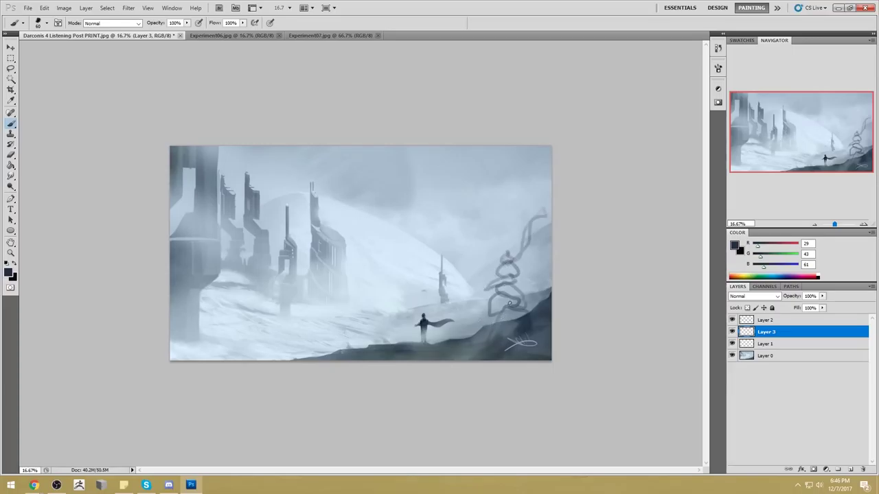
key(ctrl+z)
mouse_move(508, 259)
mouse_down()
mouse_move(466, 221)
mouse_move(504, 259)
mouse_up()
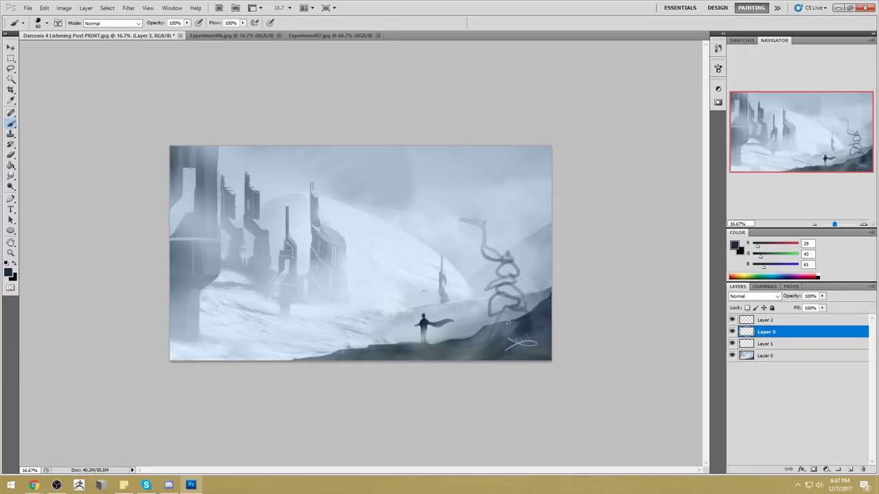
mouse_move(170, 342)
mouse_down()
mouse_move(258, 348)
mouse_move(315, 379)
mouse_up()
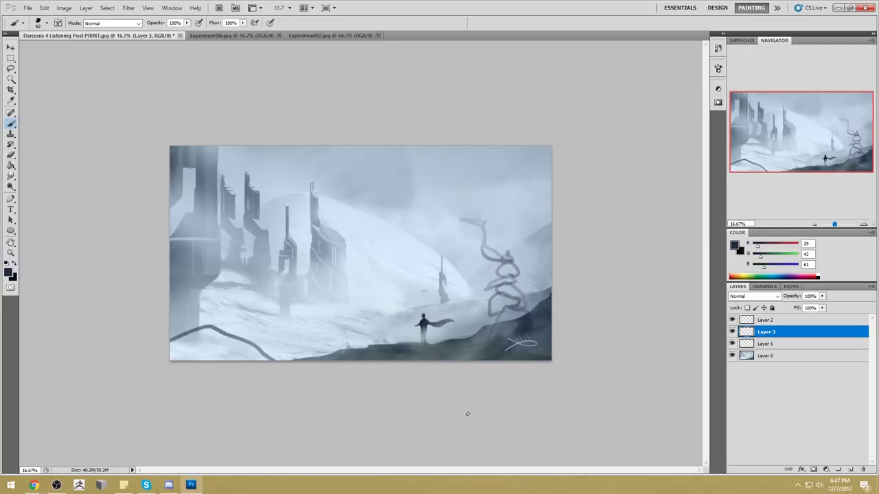
- Sketch tall tower strokes beside the spiral shape and show the History panel
mouse_move(476, 287)
mouse_down()
mouse_move(475, 250)
mouse_move(482, 294)
mouse_move(494, 255)
mouse_move(475, 233)
mouse_move(485, 272)
mouse_up()
key(ctrl+z)
drag(503, 254, 510, 255)
mouse_move(408, 228)
mouse_down()
mouse_move(416, 206)
mouse_move(422, 244)
mouse_up()
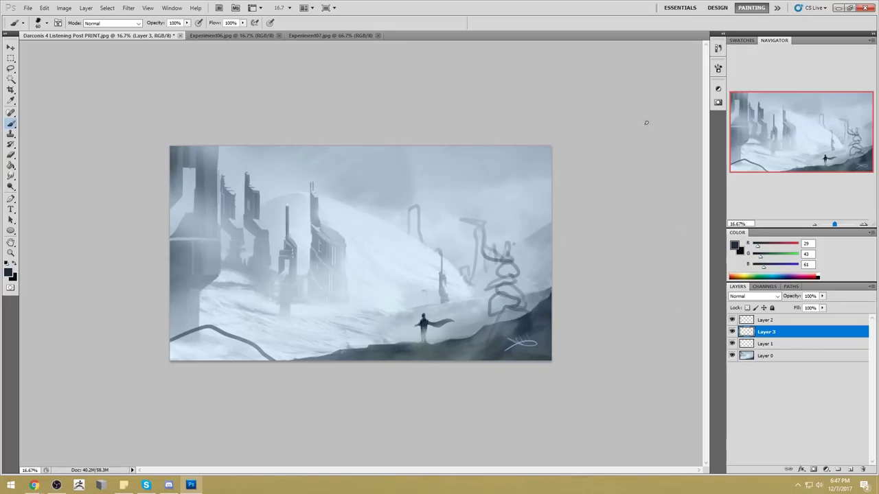
click(718, 48)
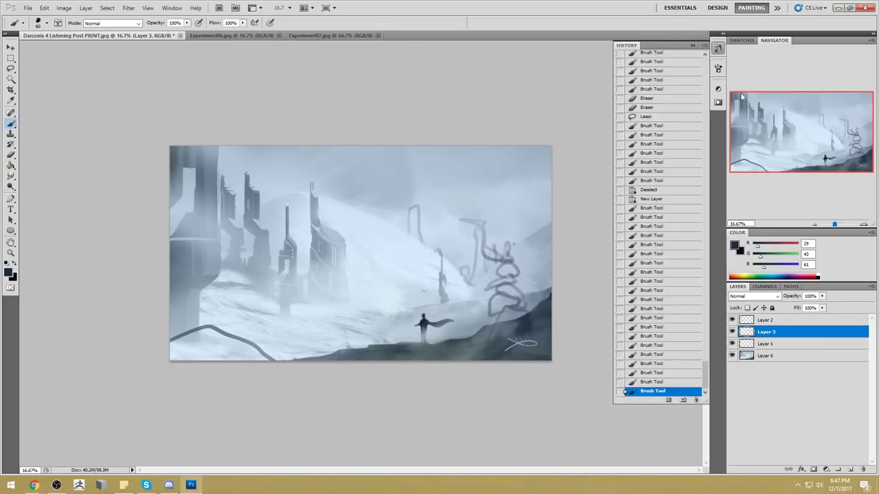
- Preview the original snapshot, return to the latest Brush Tool state, and hide Layers 2 and 3
scroll(678, 55, up, 15)
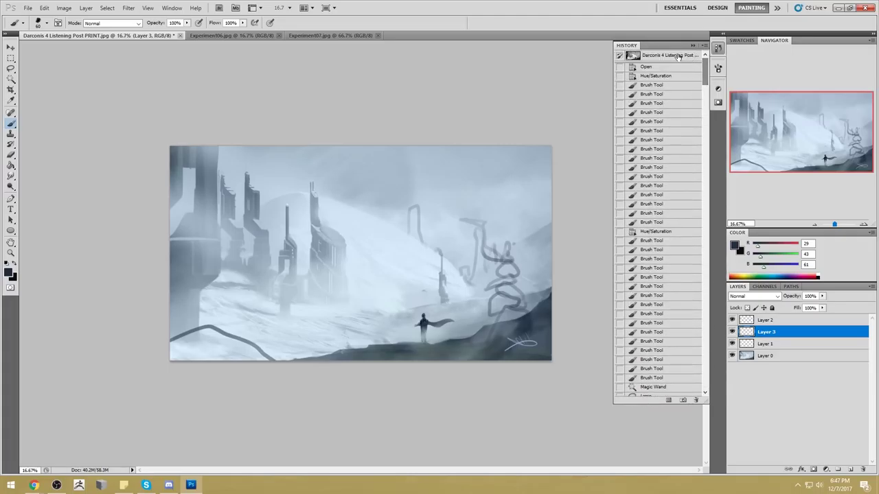
click(678, 55)
scroll(691, 349, down, 15)
scroll(691, 349, down, 5)
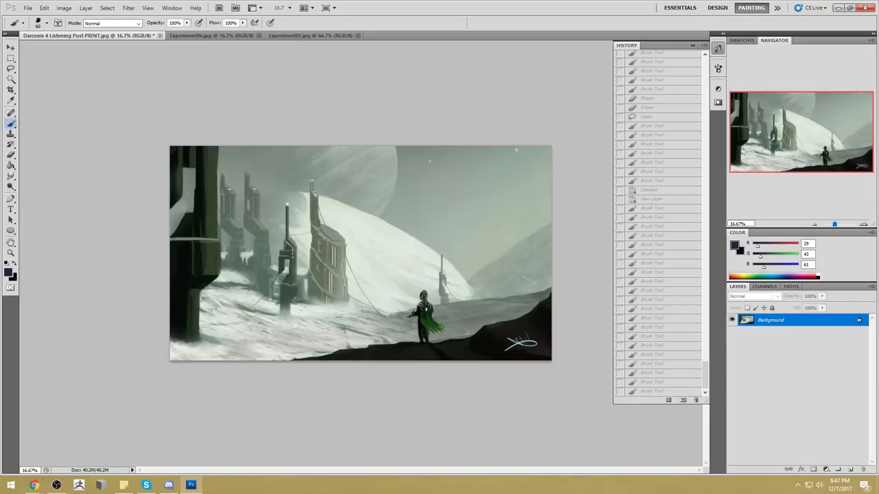
click(645, 391)
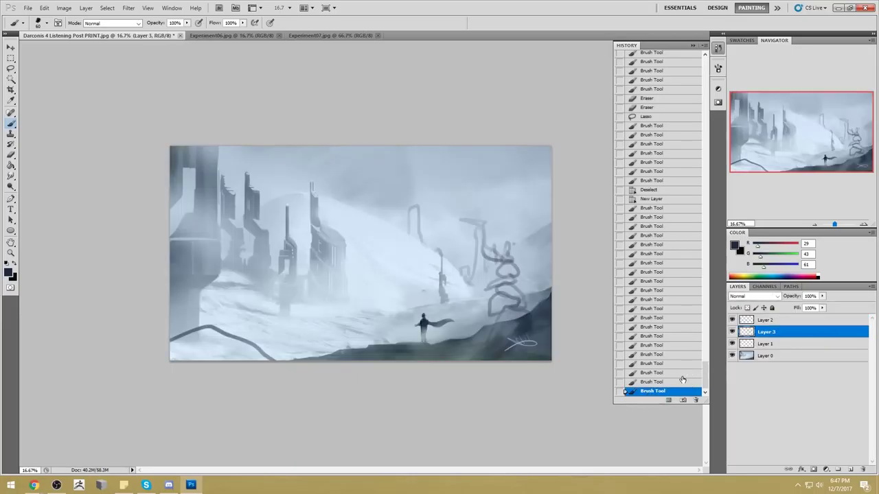
click(732, 320)
click(732, 332)
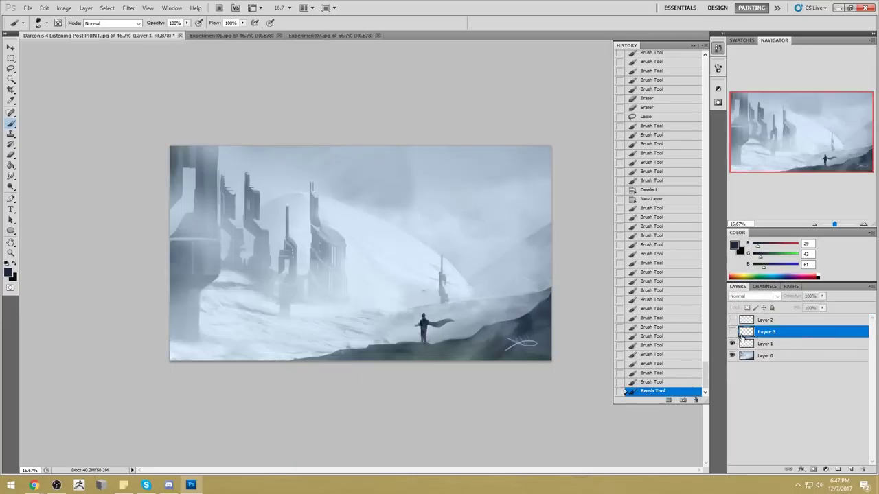
- Close History, check layer visibility, and make Layer 1 active for transforming
click(693, 45)
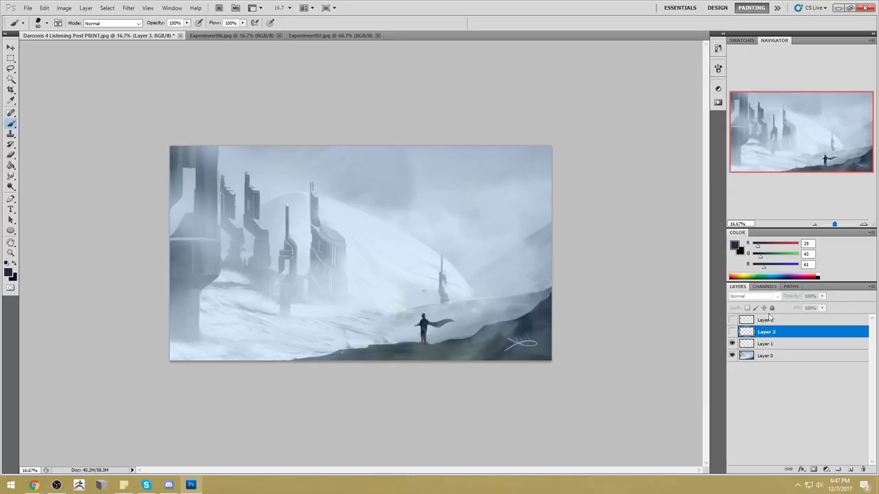
click(731, 332)
click(732, 331)
click(731, 344)
click(732, 343)
click(765, 344)
key(v)
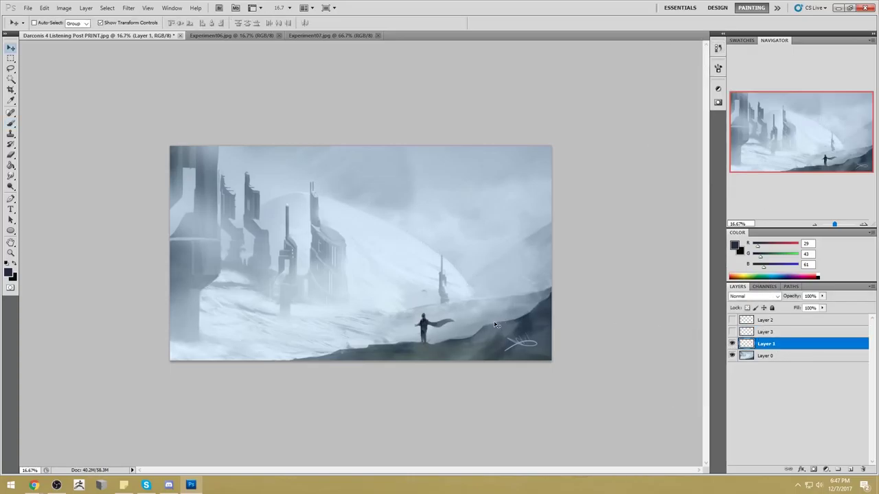
- Scale the cloaked figure to about 113% and shift it slightly left onto the ridge
drag(454, 343, 385, 299)
drag(481, 380, 447, 353)
mouse_move(403, 334)
mouse_down()
mouse_move(413, 359)
mouse_move(401, 324)
mouse_up()
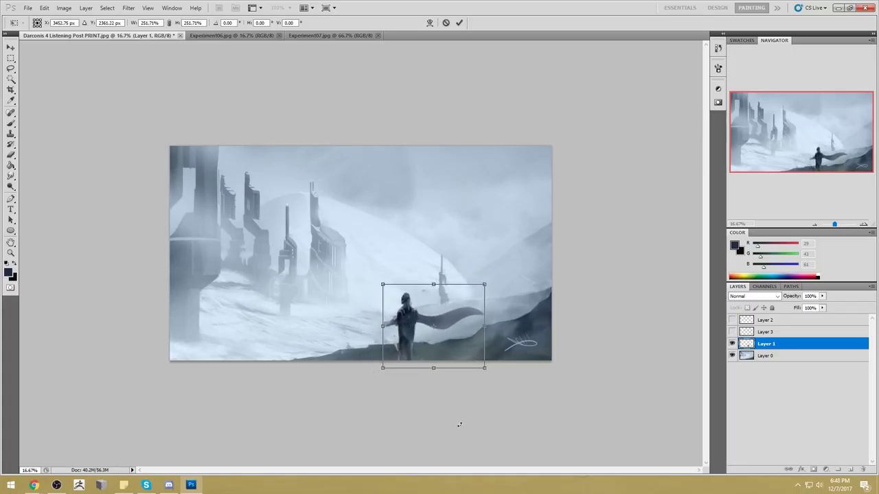
drag(484, 369, 385, 324)
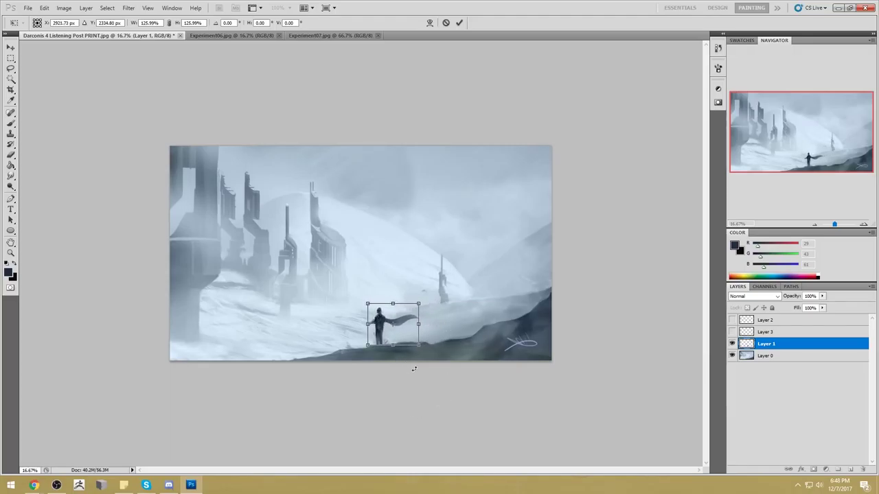
drag(420, 347, 413, 342)
drag(379, 317, 378, 324)
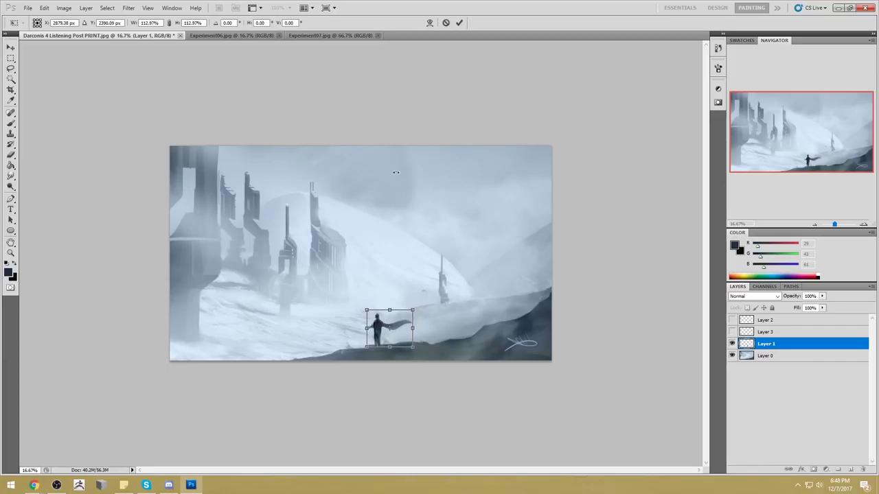
drag(386, 333, 376, 328)
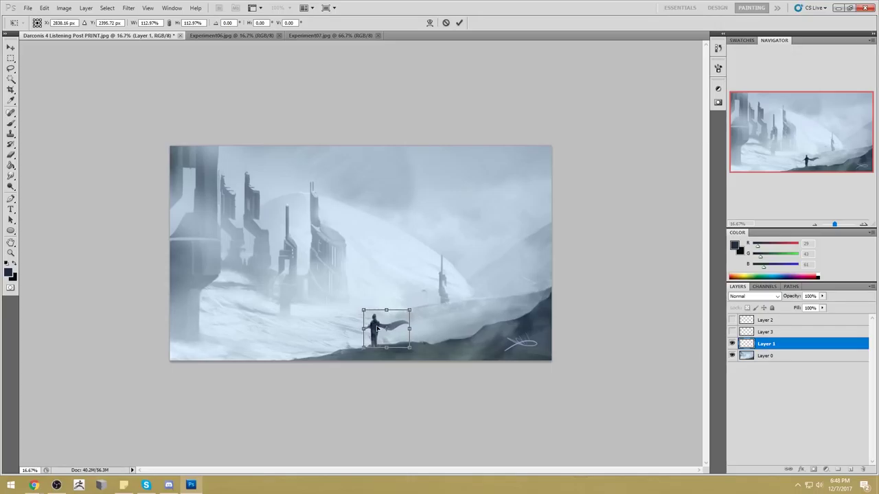
click(459, 22)
key(b)
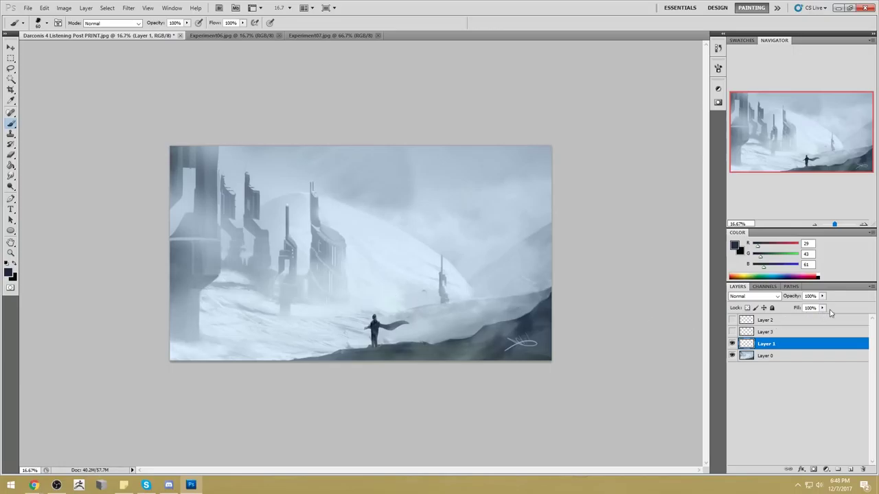
- Lower Layer 1's fill to 75% and zoom in to inspect the figure
drag(822, 308, 811, 321)
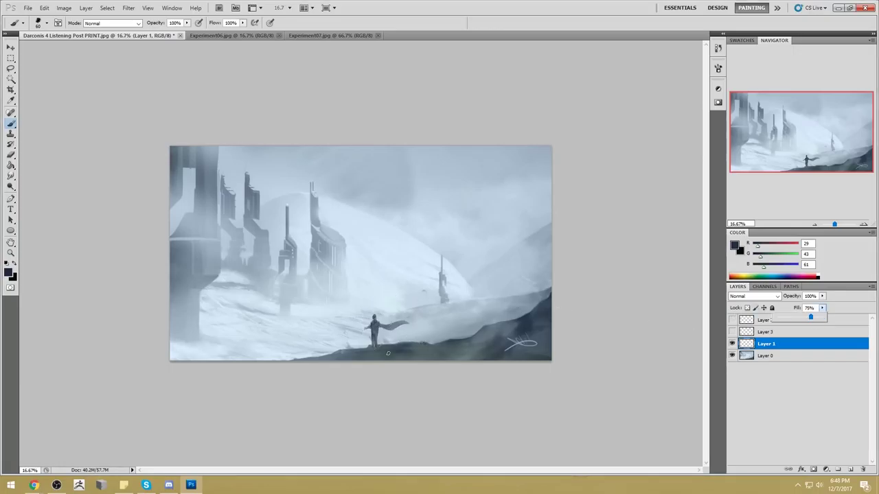
click(741, 343)
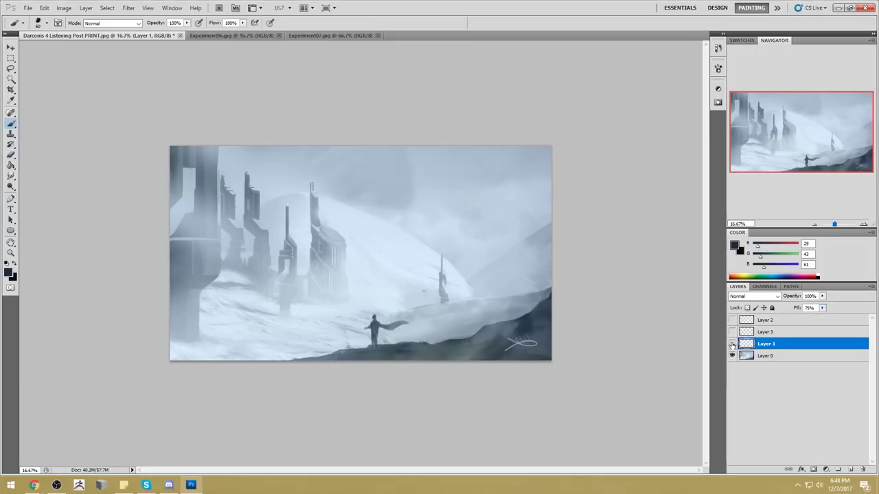
key(z)
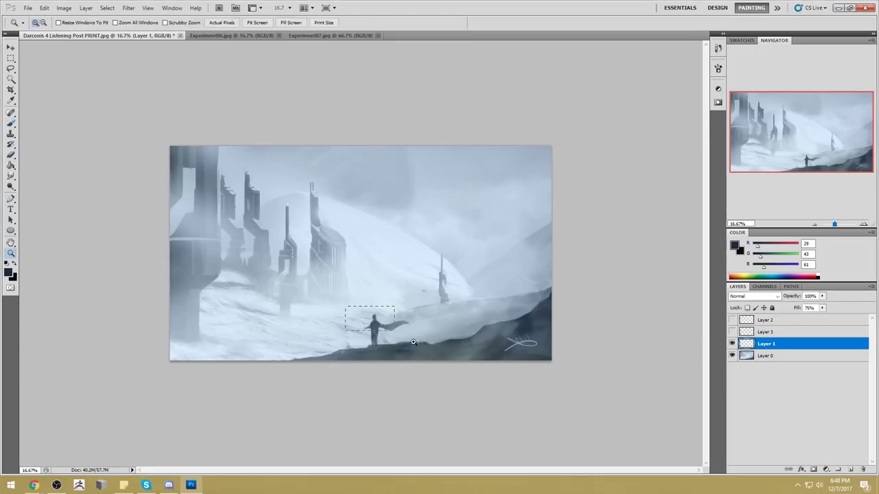
drag(383, 325, 472, 366)
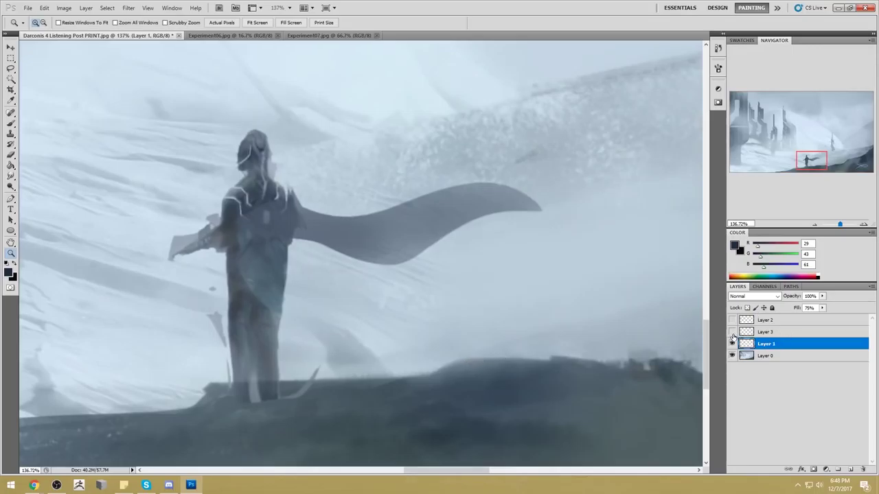
key(ctrl+0)
- Make Layer 2 active and compare it on and off, leaving it visible
click(773, 320)
click(731, 321)
click(731, 320)
click(732, 321)
click(731, 321)
click(732, 320)
click(732, 332)
- Delete Layer 3 and its strokes, then zoom back out to 16.7%
click(731, 332)
click(731, 333)
click(766, 333)
drag(768, 337, 863, 468)
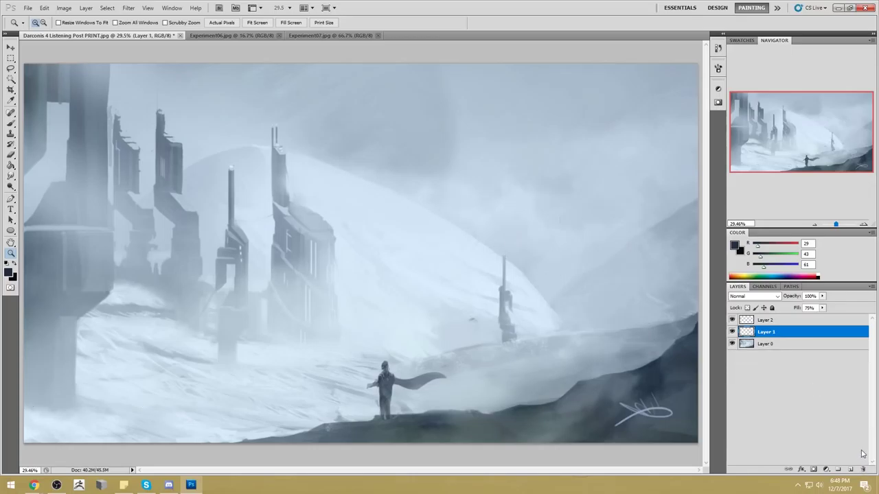
key(ctrl+minus)
key(ctrl+minus)
click(732, 332)
click(732, 332)
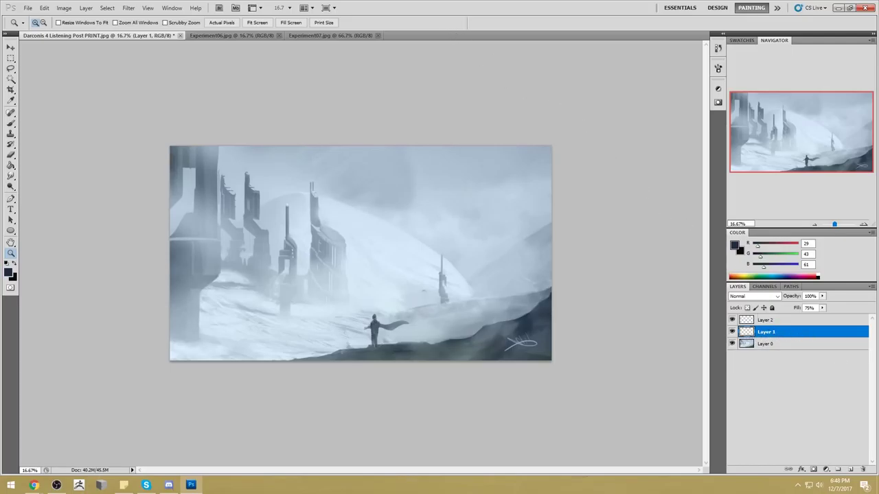
- Flatten the image into one Background layer, keeping the document open
right_click(776, 332)
click(805, 326)
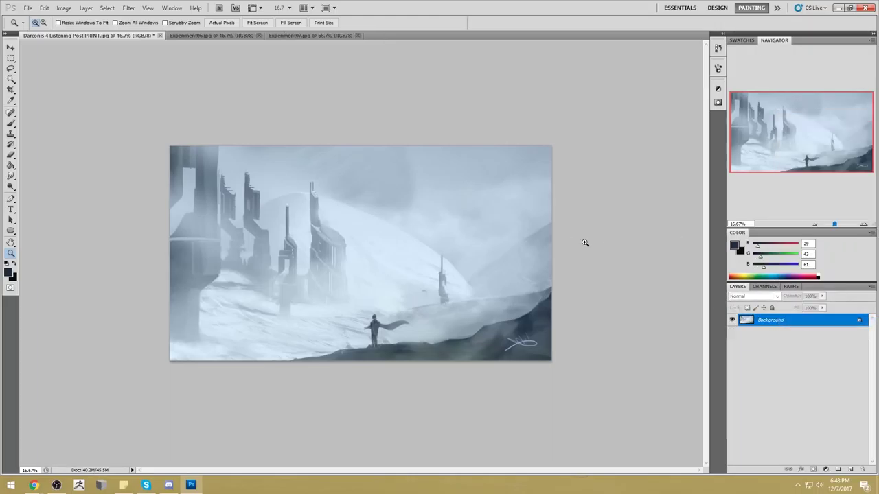
click(160, 35)
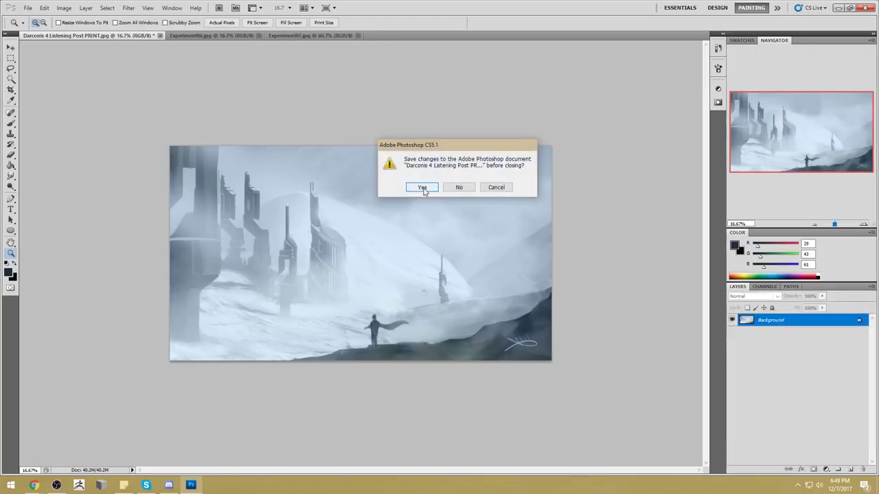
click(495, 190)
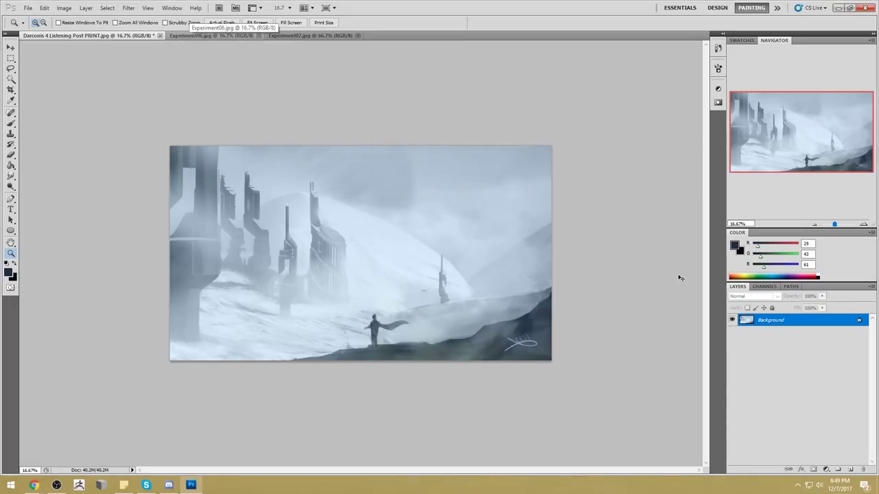
- Raise the painting's contrast with Levels, lifting the black input and lowering the white
key(ctrl+l)
mouse_move(677, 321)
mouse_down()
mouse_move(692, 321)
mouse_move(685, 321)
mouse_up()
drag(793, 322, 792, 323)
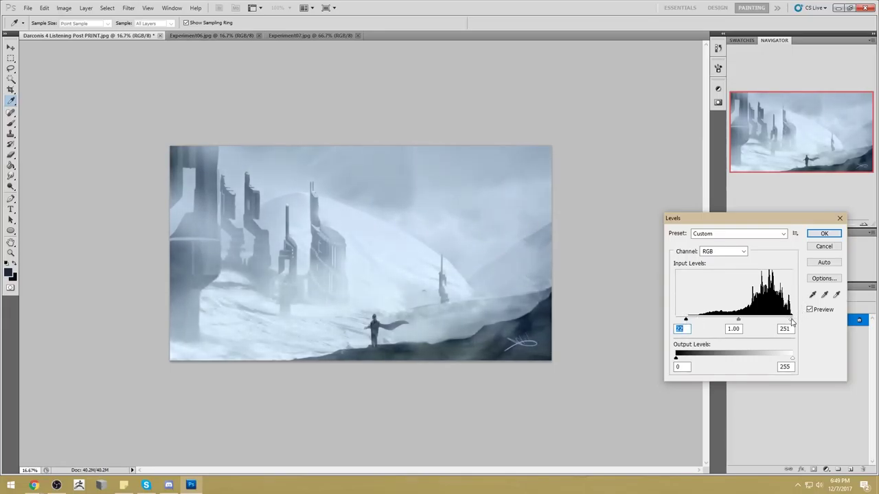
click(823, 233)
key(z)
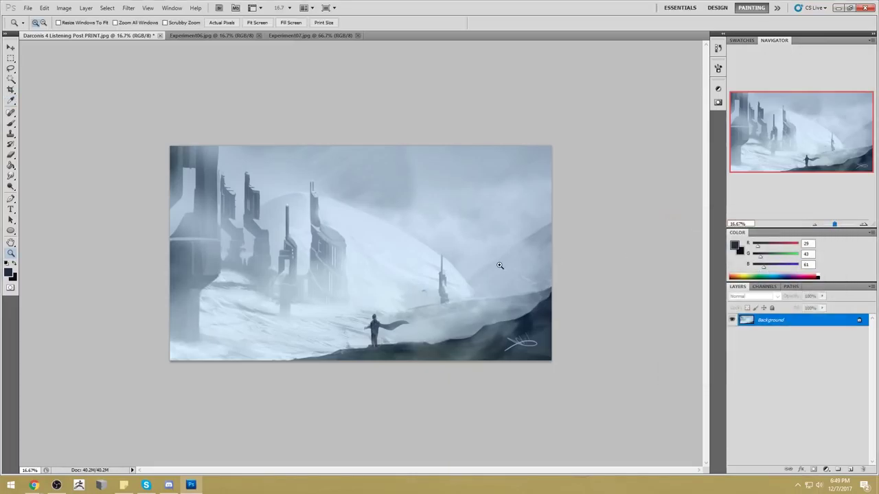
- Magic Wand select the dark foreground ground and the standing figure with its cape
key(w)
click(409, 355)
shift+click(511, 343)
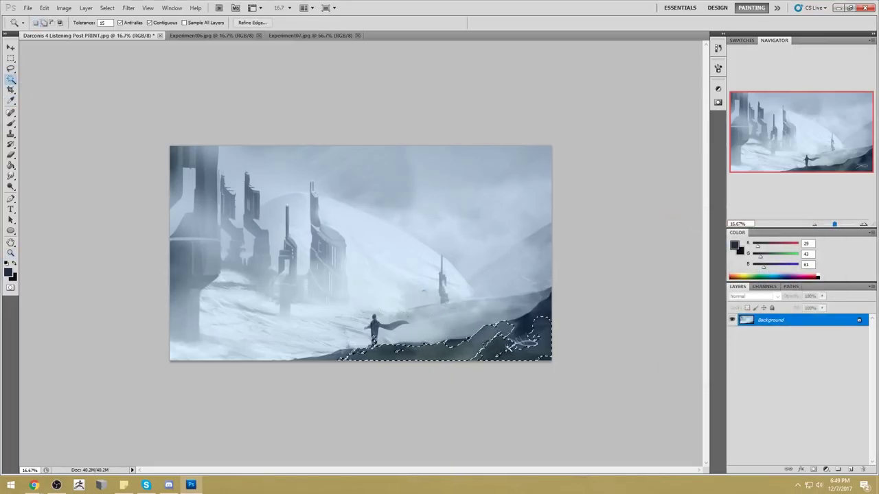
key(ctrl+d)
click(467, 343)
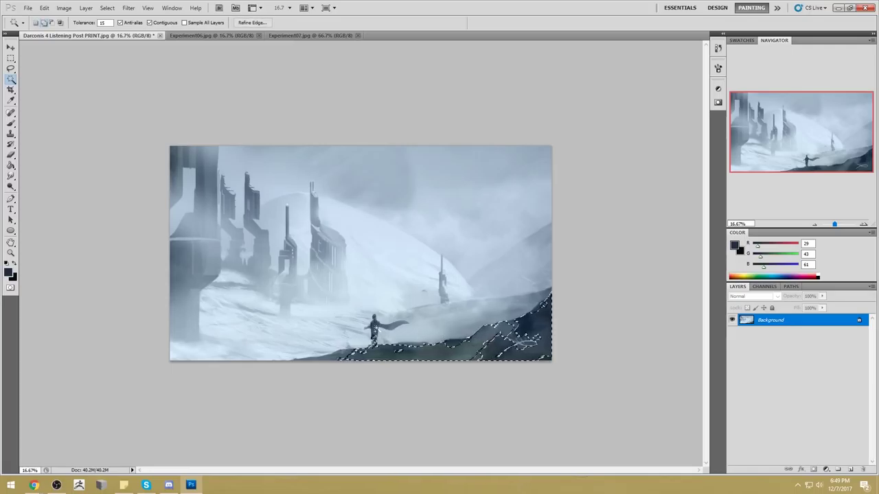
shift+click(405, 326)
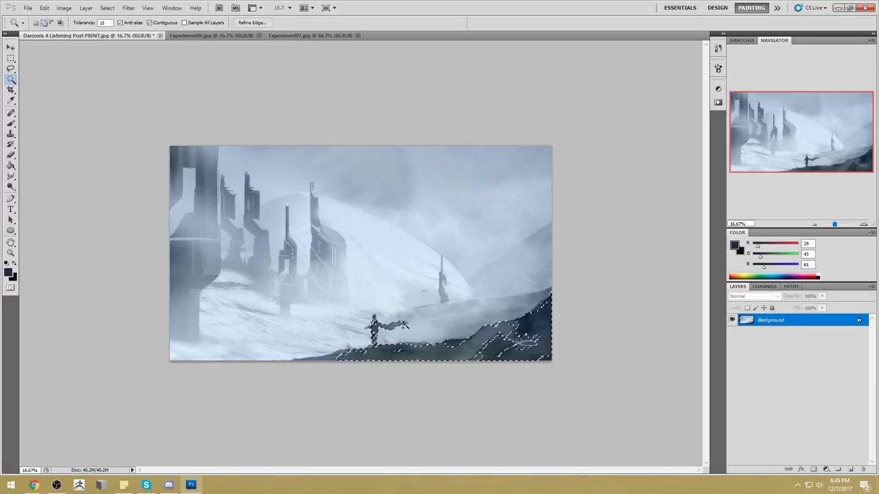
shift+click(406, 325)
key(ctrl+z)
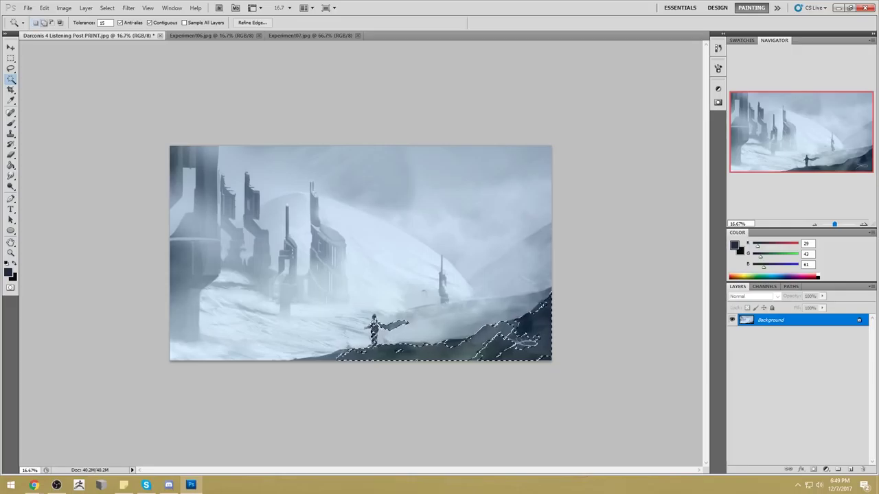
key(ctrl+h)
- Darken the selected ground and figure with another Levels pass, then deselect
key(ctrl+l)
drag(676, 320, 692, 323)
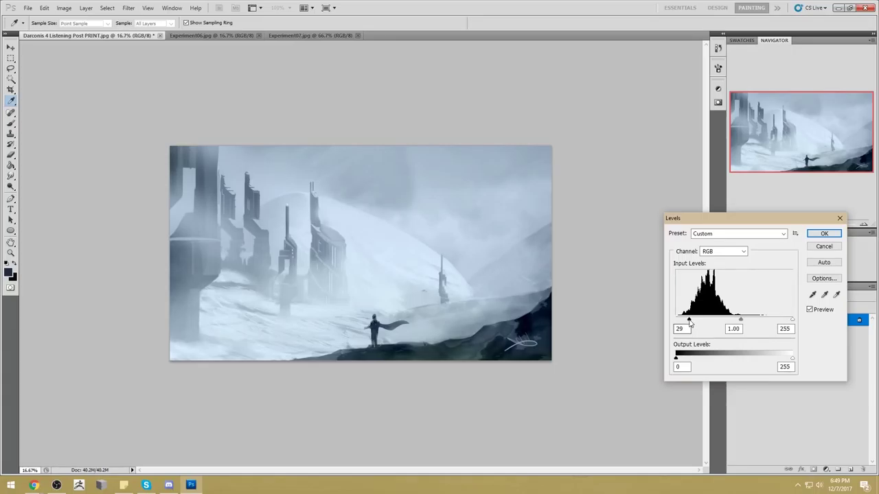
click(824, 233)
right_click(457, 278)
click(474, 282)
- Close the painting, saving the changes
key(m)
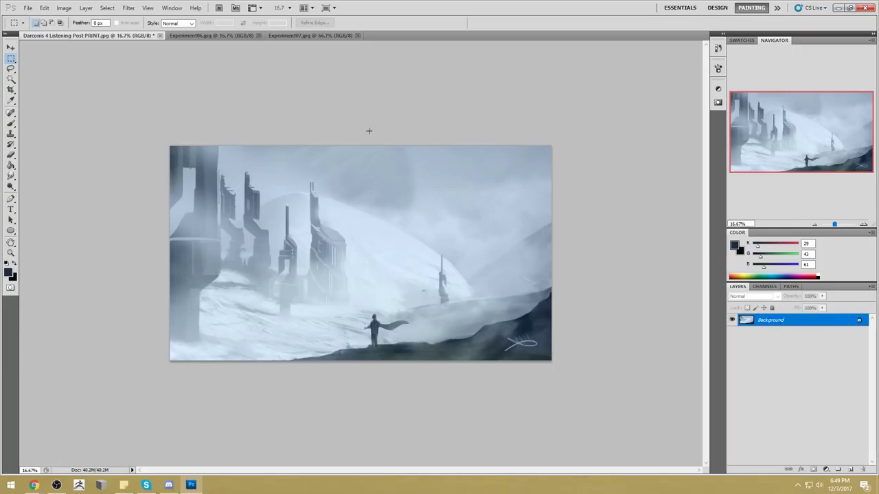
key(ctrl+w)
click(415, 186)
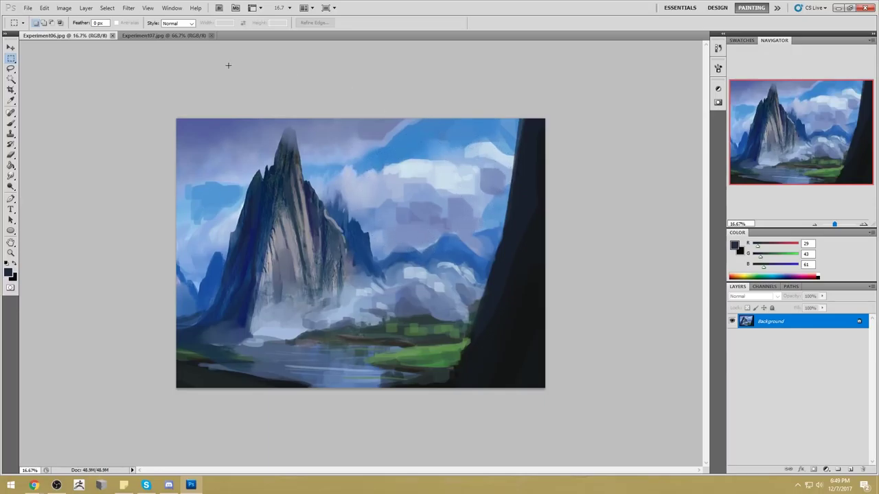
- Bring the Experiment07.jpg document tab to the front
click(164, 35)
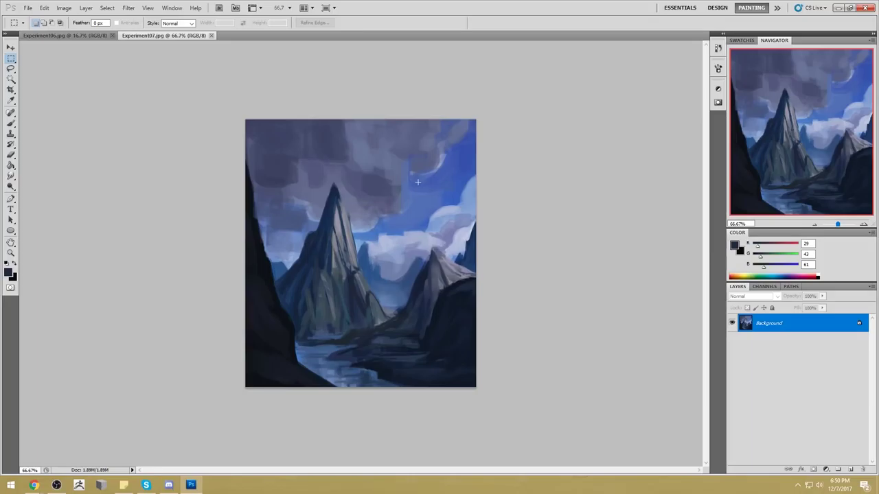
- Magic Wand select the blue sky gaps between the clouds, including left of the peak
click(11, 80)
click(383, 234)
shift+click(459, 203)
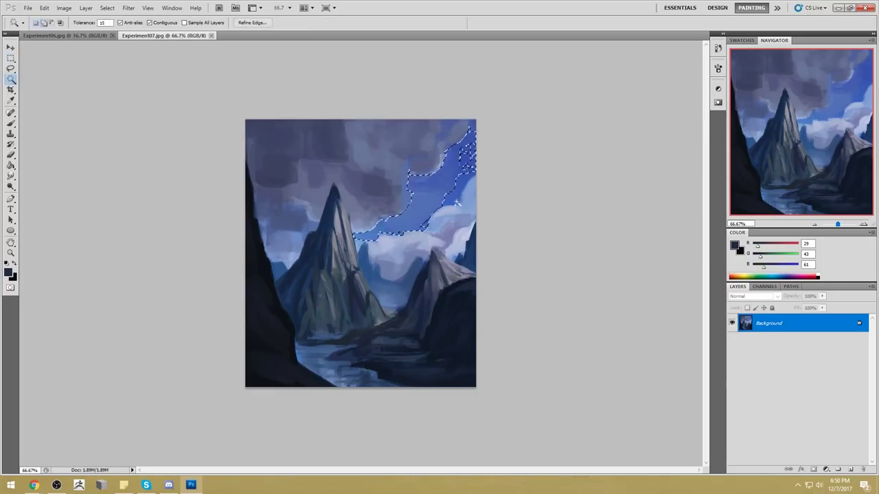
key(ctrl+d)
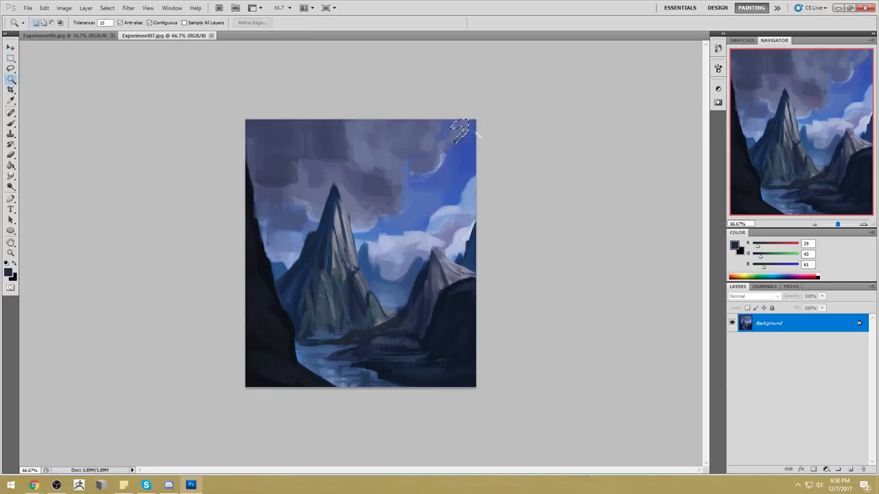
click(473, 143)
shift+click(472, 145)
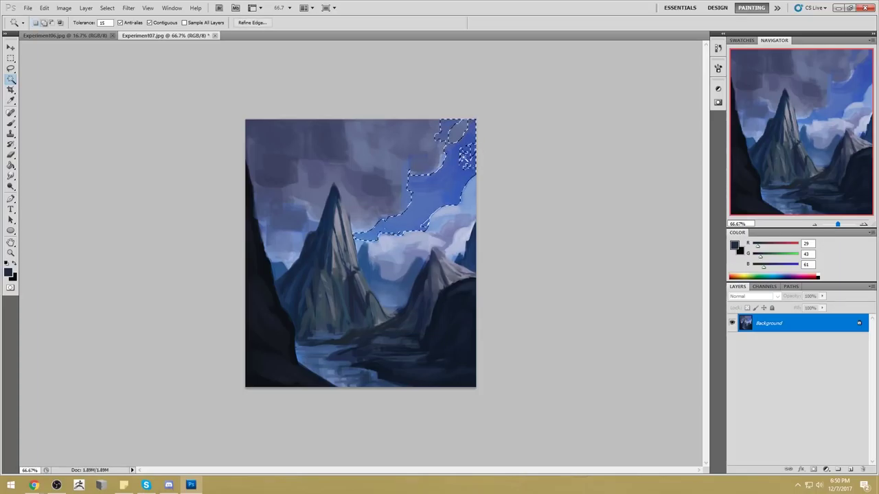
shift+click(297, 238)
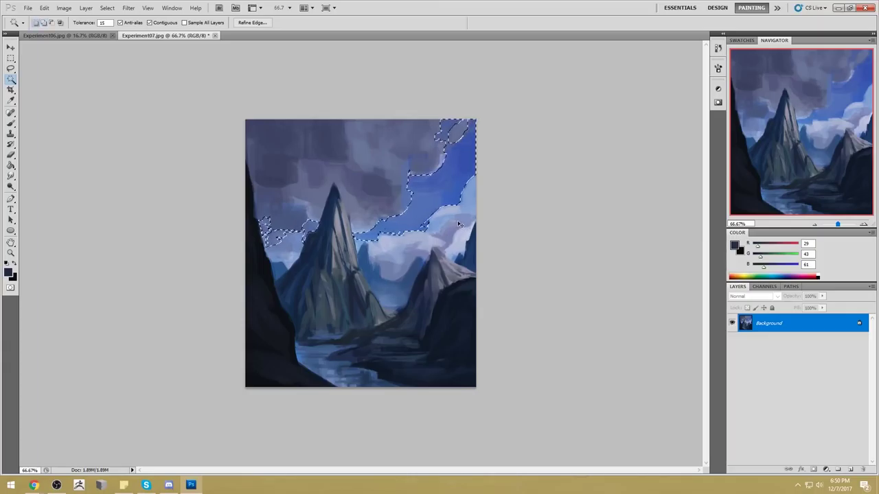
- Brighten the selected sky with Hue/Saturation Lightness about +61
key(ctrl+u)
drag(731, 324, 759, 329)
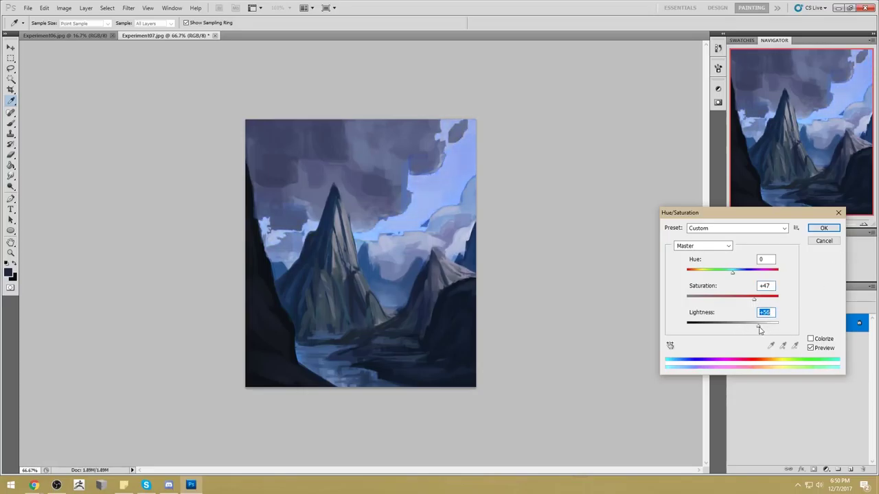
drag(758, 328, 761, 330)
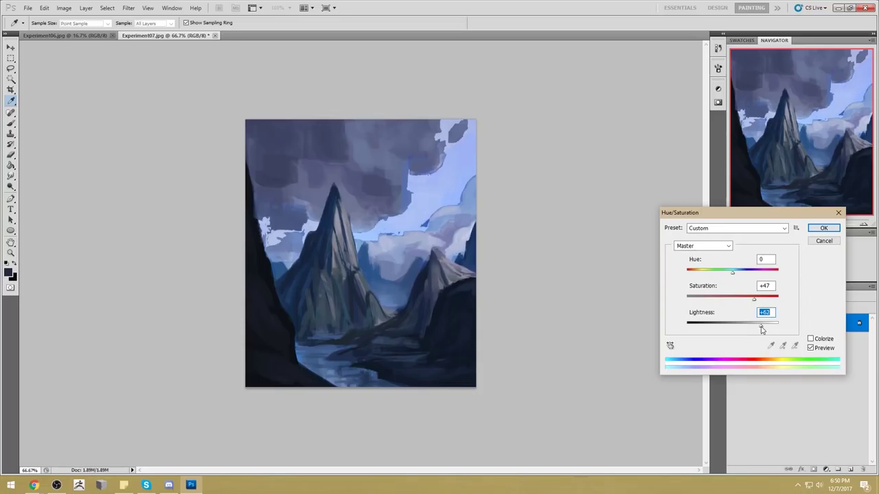
click(823, 227)
key(w)
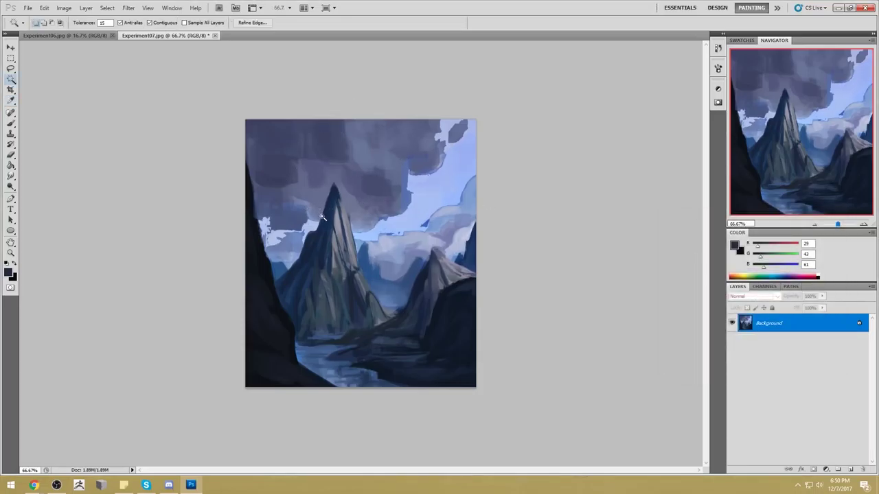
key(l)
- Sample the light sky blue with the brush and check the brush presets without changing them
right_click(405, 214)
click(411, 217)
key(b)
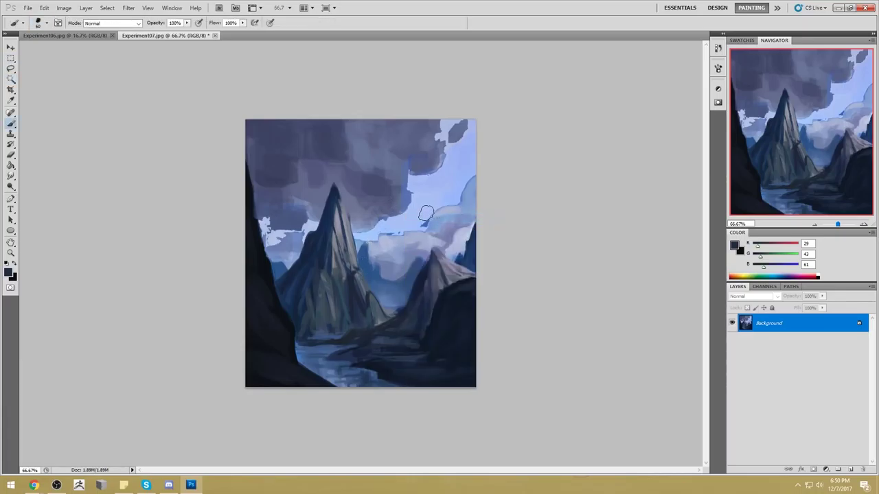
alt+click(441, 173)
right_click(432, 165)
key(Escape)
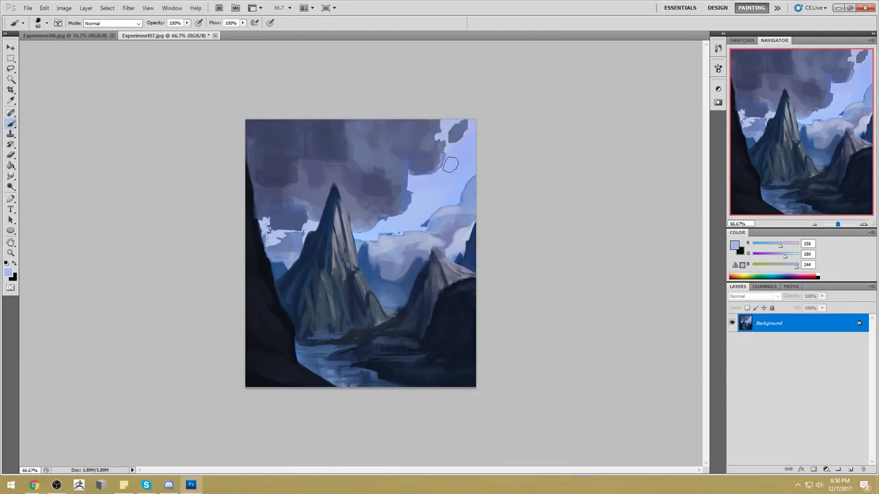
right_click(451, 164)
key(Escape)
- Revert in History to the sky-brightening state and reopen Hue/Saturation
click(718, 48)
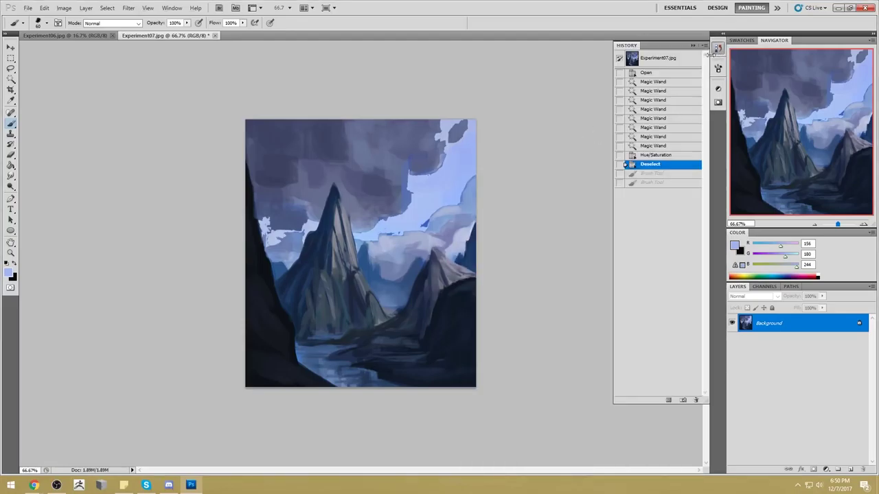
click(654, 155)
click(651, 165)
click(654, 156)
click(692, 45)
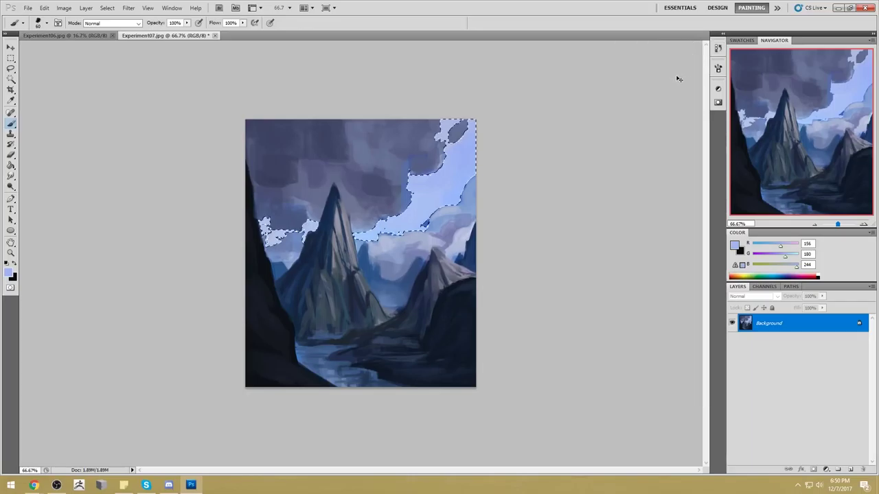
key(ctrl+u)
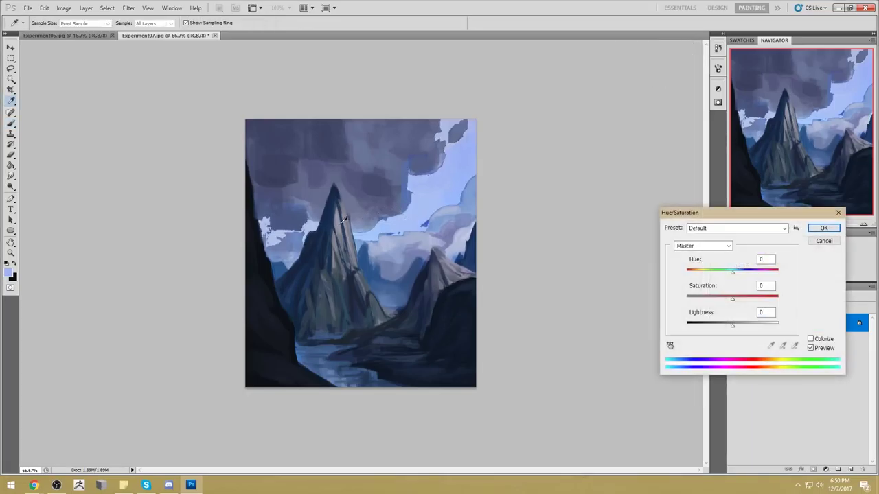
- Apply a second sky Hue/Saturation pass: Hue -19, slightly lower saturation, Lightness +27
drag(731, 272, 723, 273)
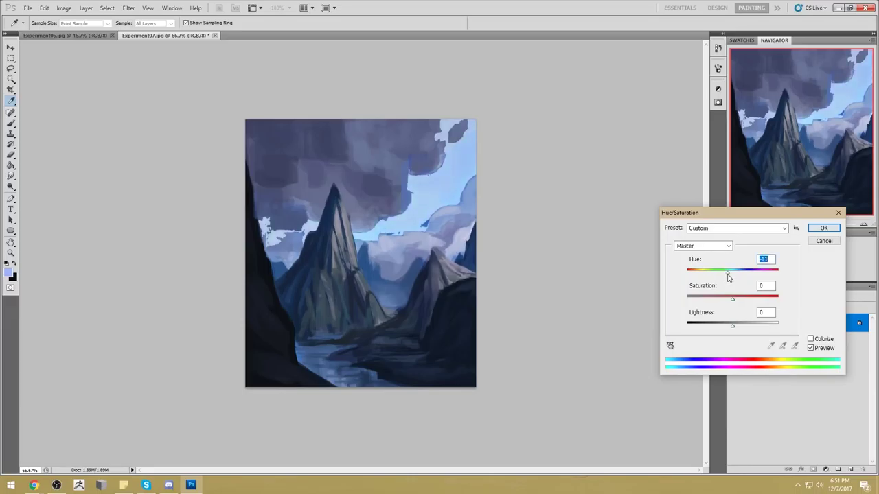
drag(732, 304, 726, 303)
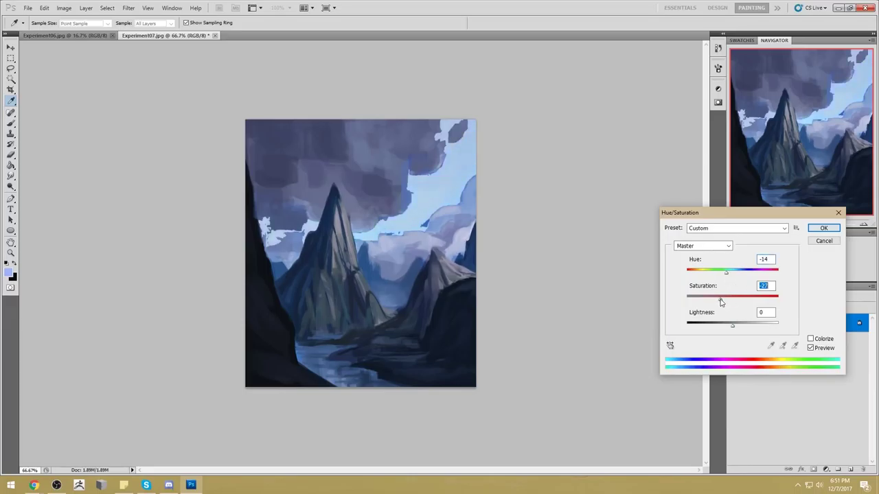
drag(727, 274, 695, 302)
mouse_move(731, 329)
mouse_down()
mouse_move(748, 328)
mouse_move(737, 329)
mouse_up()
drag(694, 299, 706, 300)
drag(707, 273, 725, 275)
drag(738, 329, 744, 330)
drag(707, 300, 725, 302)
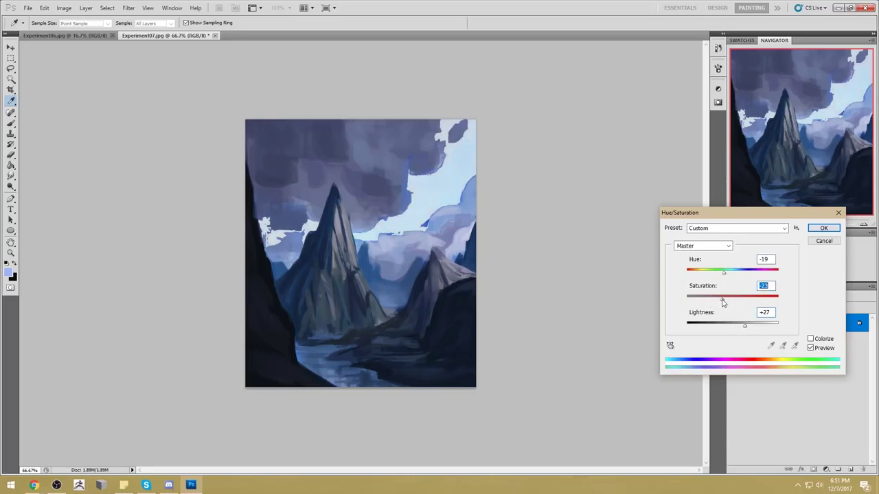
click(823, 228)
- Sample a grey from the painting and open the foreground Color Picker
key(b)
key(i)
click(339, 214)
click(735, 245)
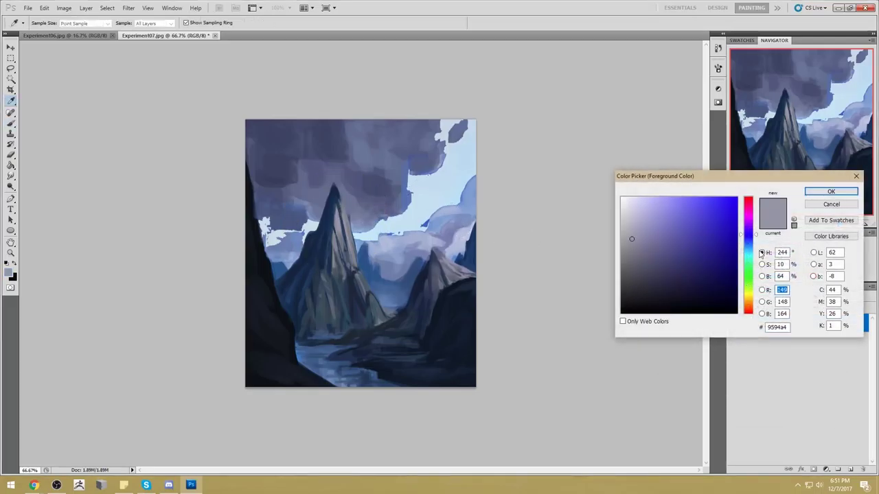
- Set the foreground colour to pale cream (R248 G243 B230)
drag(757, 238, 757, 302)
mouse_move(638, 238)
mouse_down()
mouse_move(634, 204)
mouse_move(623, 202)
mouse_move(705, 199)
mouse_move(629, 199)
mouse_up()
key(Return)
key(b)
- Choose a soft round brush enlarged to about 1000 px at 38% opacity
right_click(569, 201)
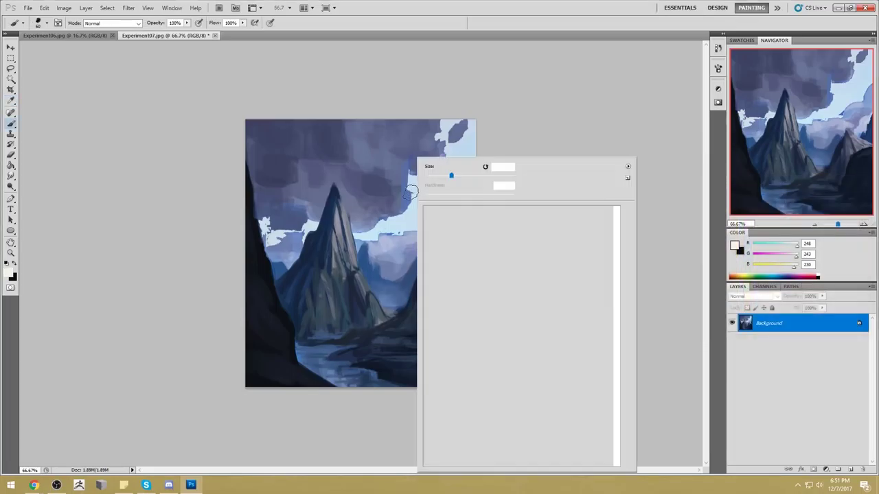
click(518, 341)
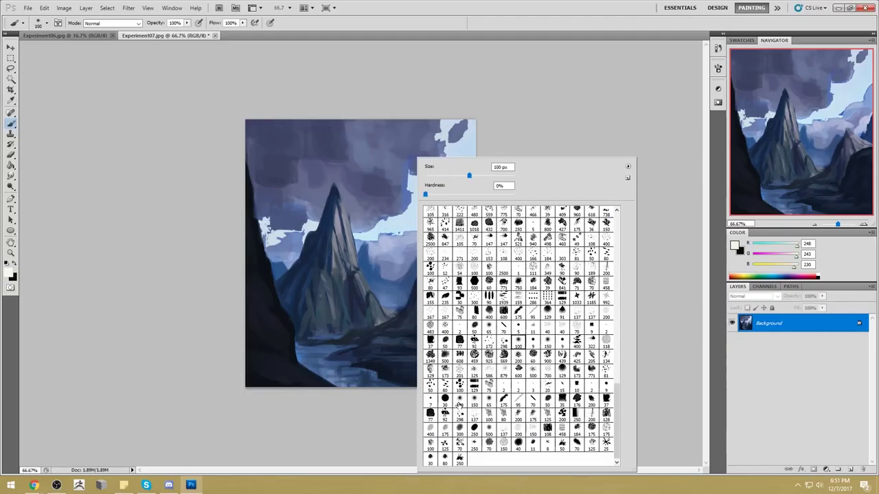
click(567, 110)
key(bracketright)
key(bracketright)
key(bracketright)
key(bracketright)
key(bracketright)
key(bracketright)
key(bracketright)
key(bracketright)
key(bracketright)
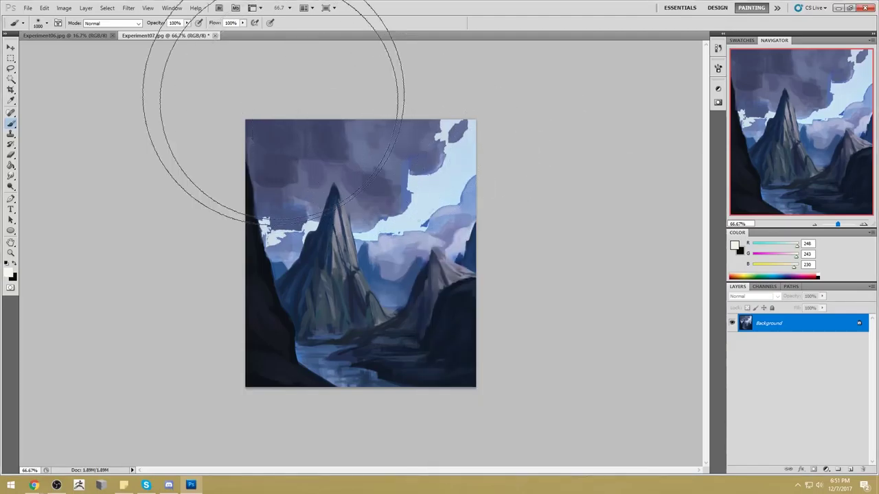
drag(186, 22, 163, 32)
key(bracketright)
key(bracketright)
key(bracketright)
key(bracketright)
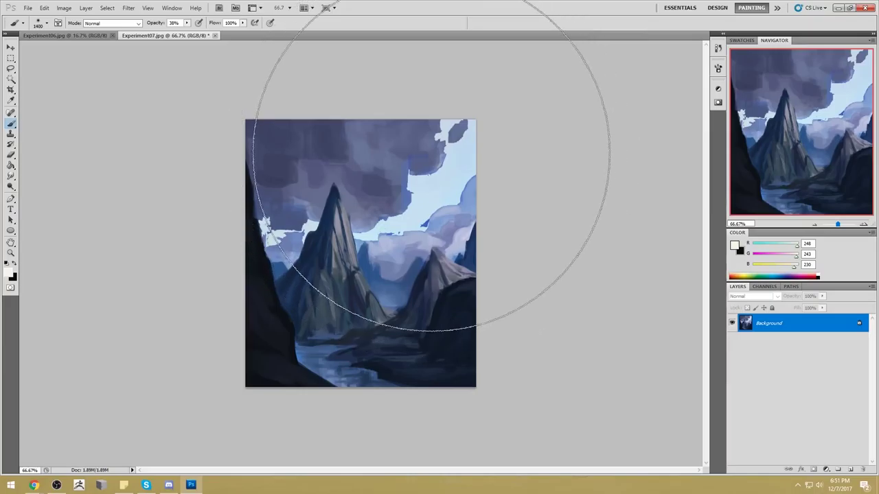
key(bracketleft)
key(bracketleft)
key(bracketleft)
key(bracketleft)
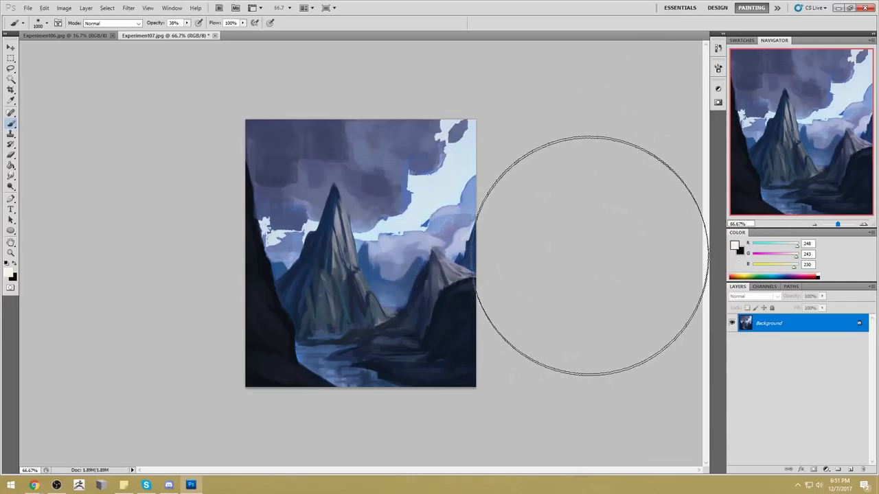
key(m)
right_click(452, 199)
key(Escape)
- With the Brush, sample a grey from the peak, then the sky's light blue as paint colour
key(b)
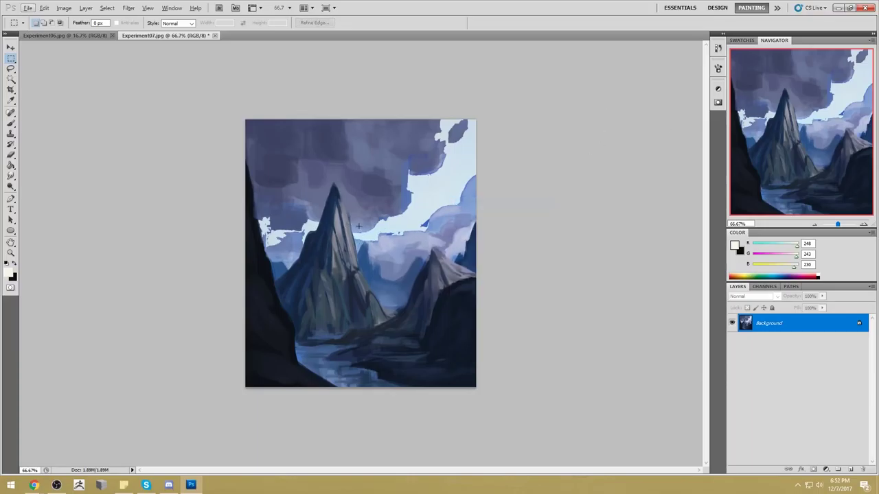
alt+click(337, 217)
alt+click(417, 192)
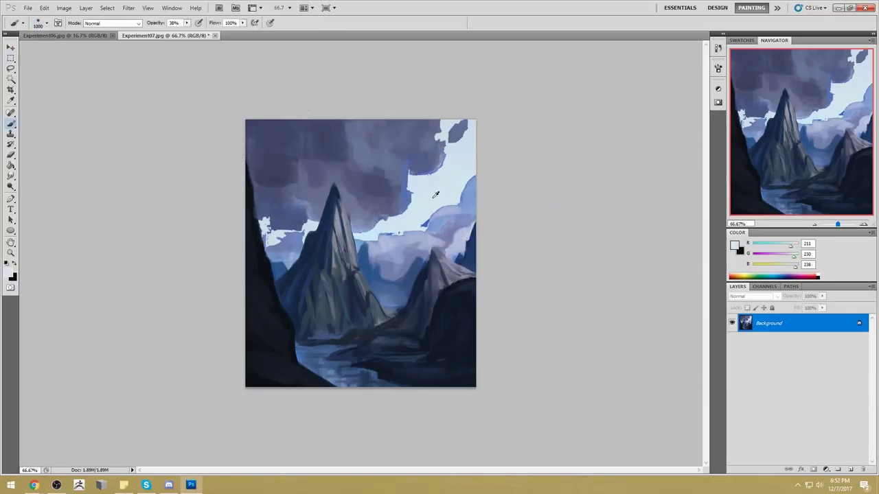
- In History, compare the sky adjustments and return to the first Hue/Saturation state
click(718, 48)
click(676, 200)
click(663, 173)
click(657, 164)
click(655, 155)
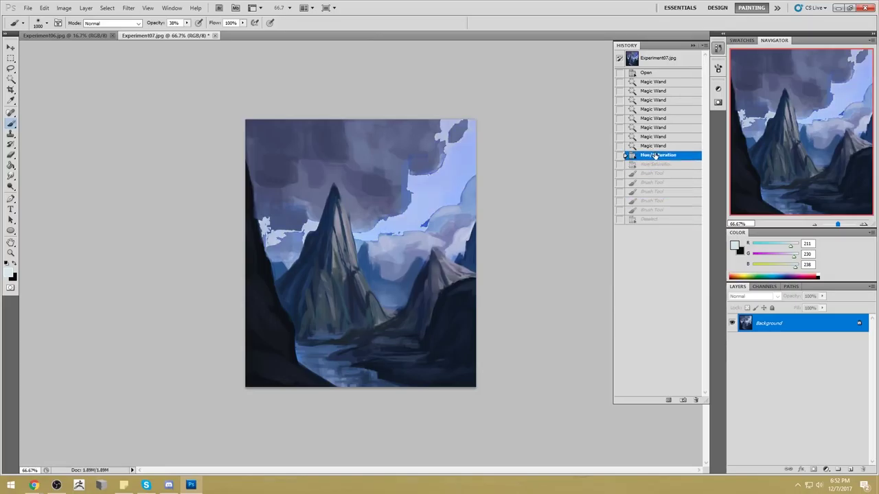
click(652, 164)
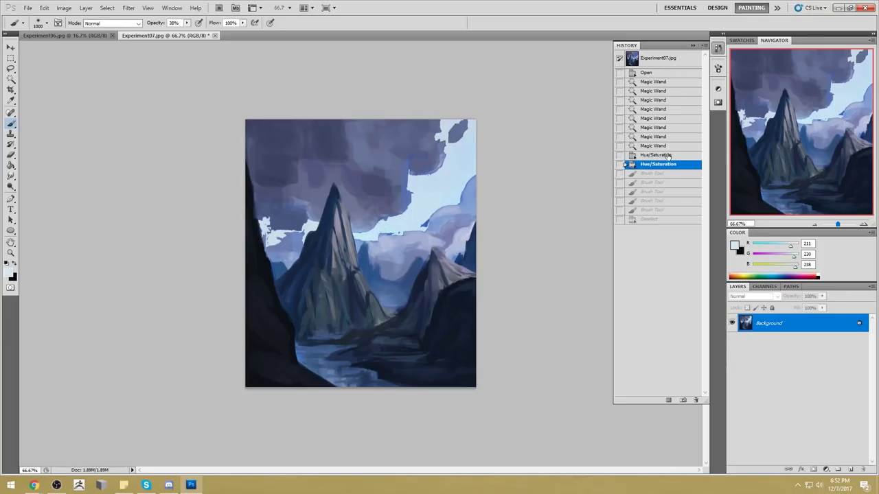
key(m)
key(ctrl+a)
click(661, 146)
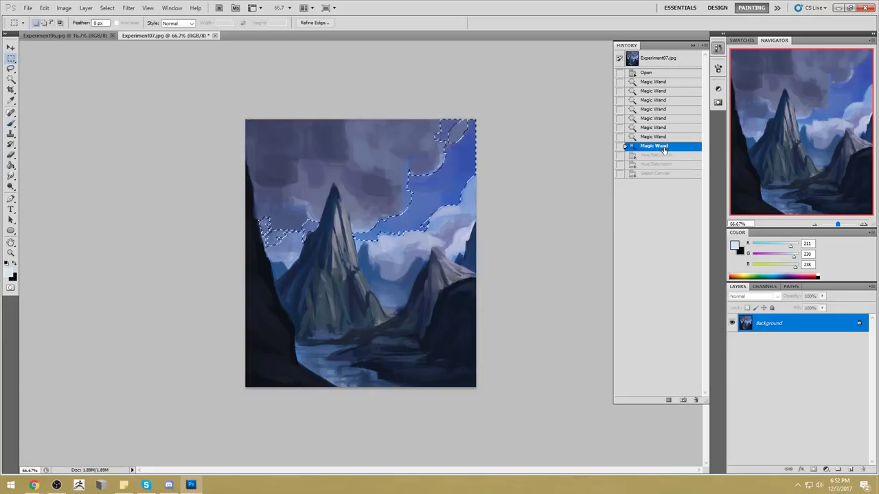
click(662, 155)
- Paste the brighter version as Layer 1, set its Fill to 43%, and Merge Down
key(ctrl+j)
click(692, 46)
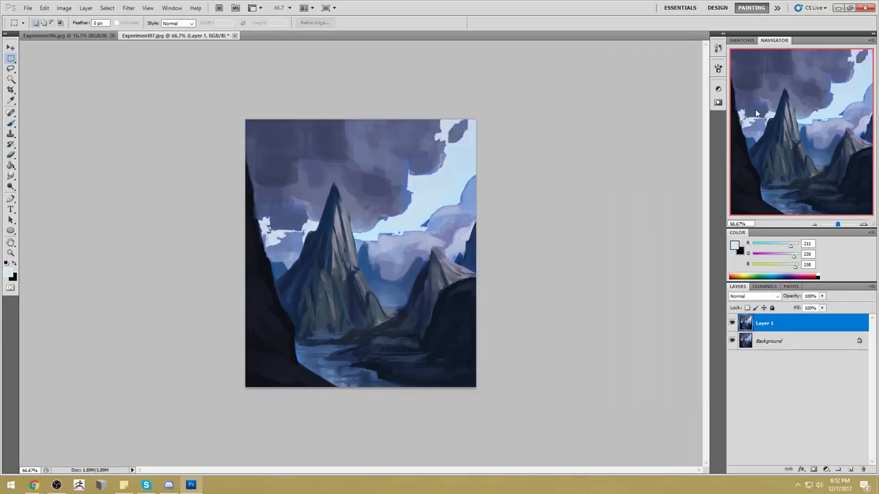
click(821, 308)
drag(795, 320, 797, 319)
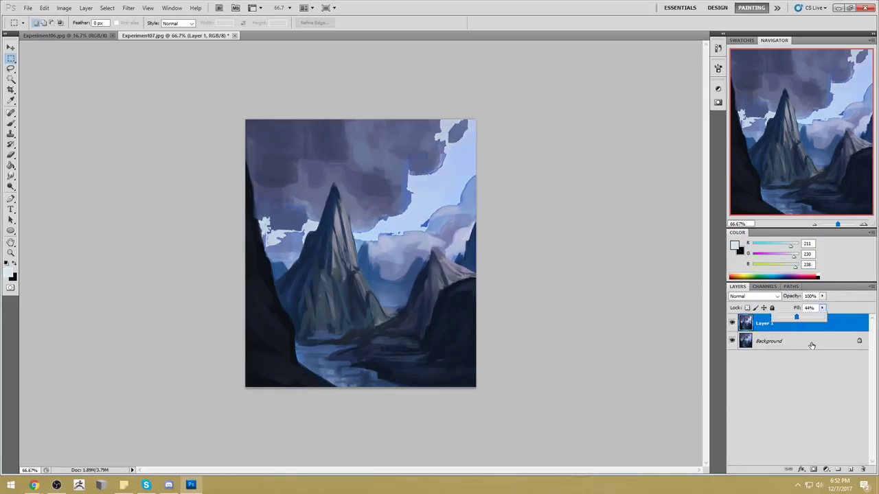
right_click(764, 330)
click(779, 298)
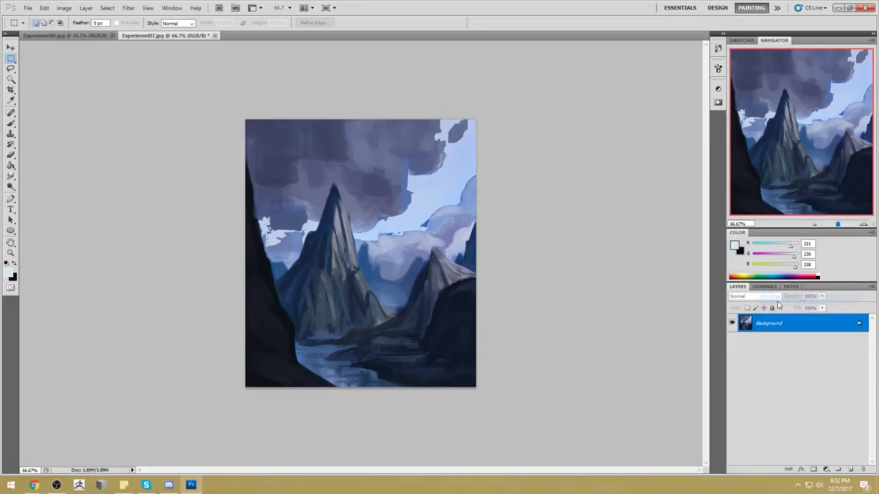
- Set the brush Mode to Color, tint the central peak, and raise brush opacity to 63%
key(b)
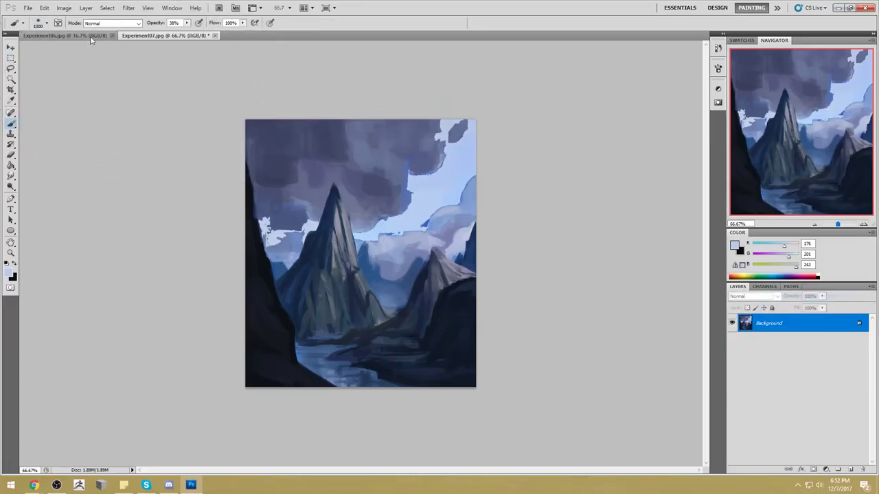
click(103, 23)
click(92, 266)
key(bracketleft)
key(bracketleft)
key(bracketleft)
key(bracketleft)
key(bracketleft)
key(bracketleft)
key(bracketleft)
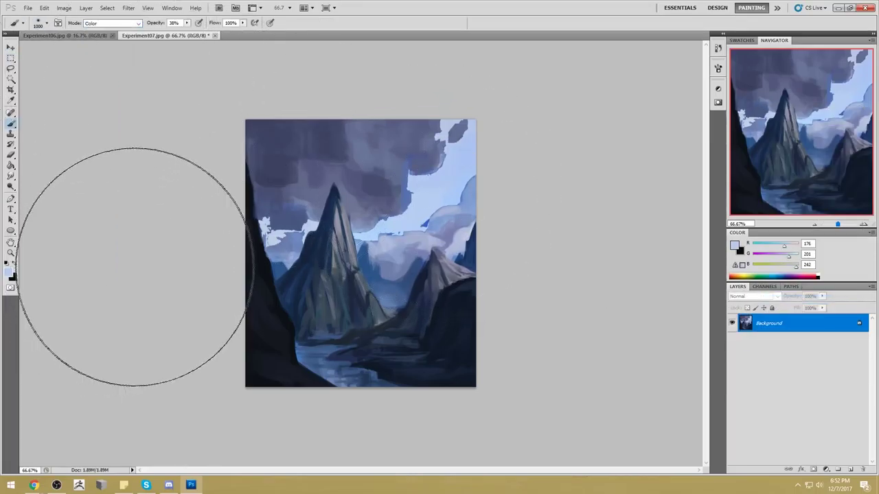
key(bracketleft)
key(bracketleft)
key(bracketleft)
key(bracketleft)
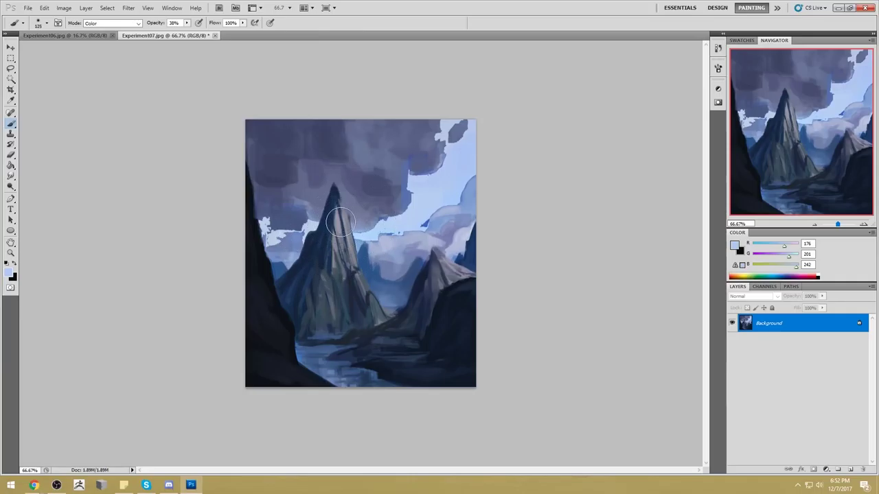
mouse_move(337, 251)
mouse_down()
mouse_move(340, 209)
mouse_move(351, 256)
mouse_move(347, 232)
mouse_move(341, 258)
mouse_move(336, 243)
mouse_move(343, 260)
mouse_move(337, 201)
mouse_up()
key(bracketright)
key(bracketright)
key(bracketright)
key(bracketleft)
key(bracketleft)
drag(186, 23, 197, 29)
- Discard a trial lasso selection, then return the brush to Normal mode at size 700
key(l)
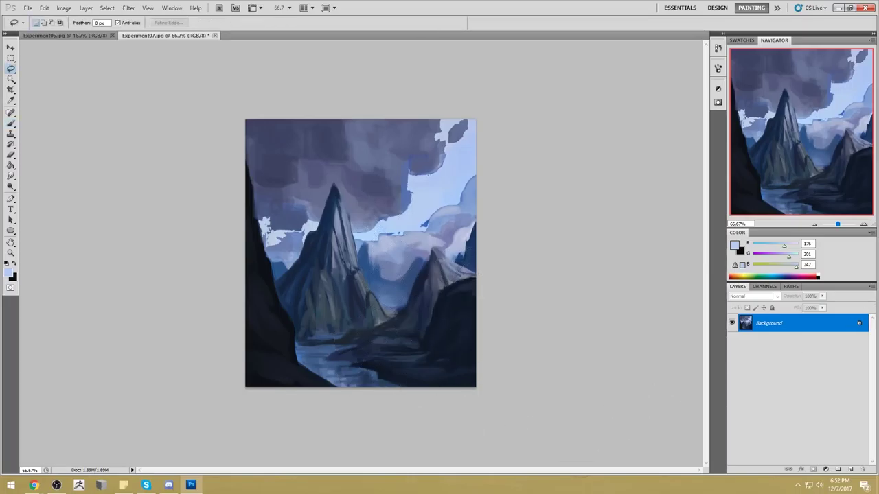
mouse_move(373, 398)
mouse_down()
mouse_move(400, 387)
mouse_move(378, 341)
mouse_up()
key(ctrl+d)
key(b)
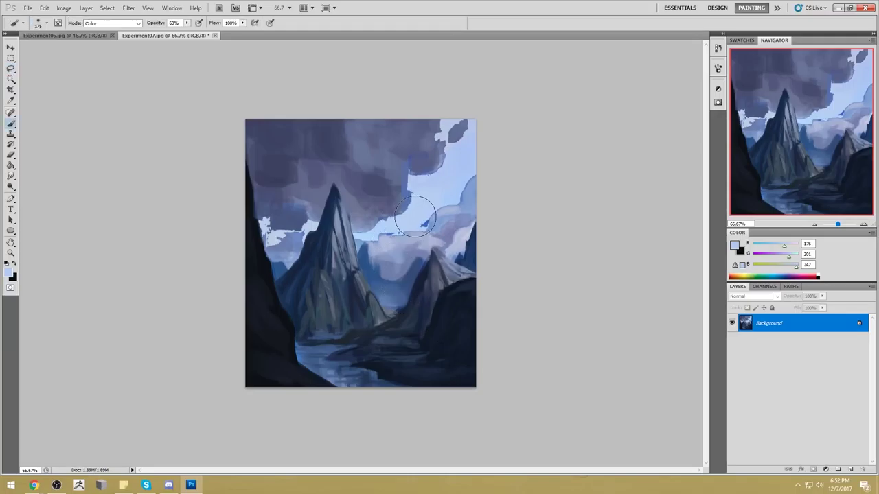
key(bracketright)
key(bracketright)
key(bracketright)
key(bracketright)
key(bracketright)
key(bracketright)
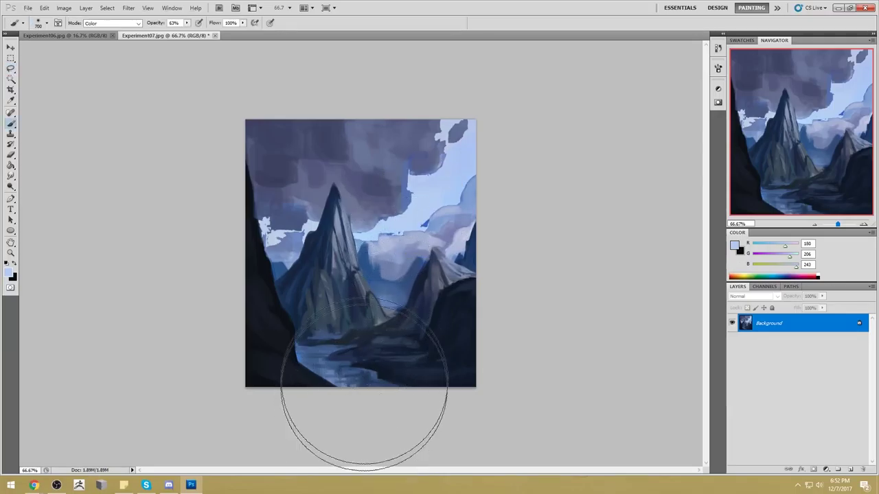
click(103, 23)
click(99, 32)
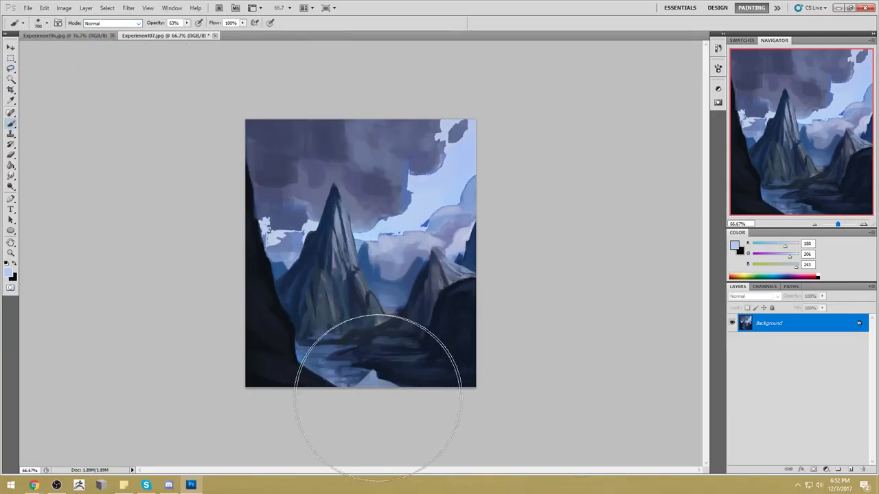
- Pick the Smudge Tool and shrink its brush to size 50
key(m)
right_click(461, 279)
key(Escape)
key(b)
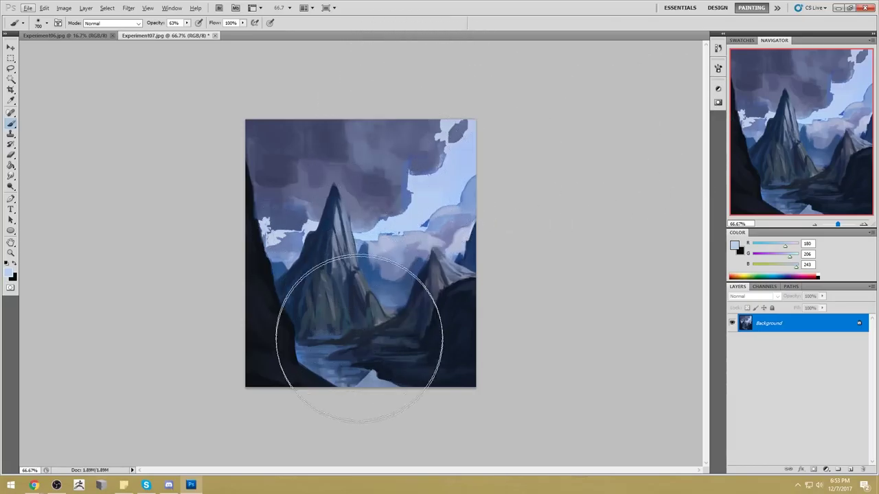
drag(11, 176, 41, 194)
key(bracketleft)
key(bracketleft)
key(bracketleft)
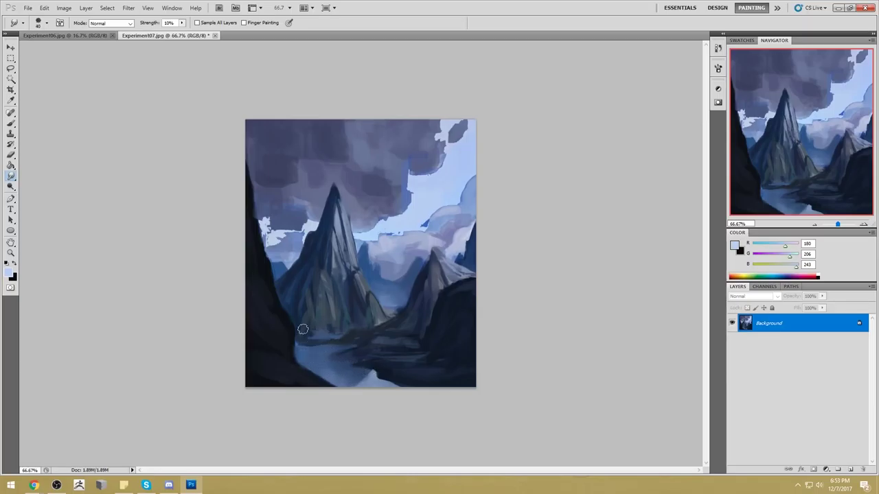
- Choose the textured 771 brush preset for painting
right_click(376, 293)
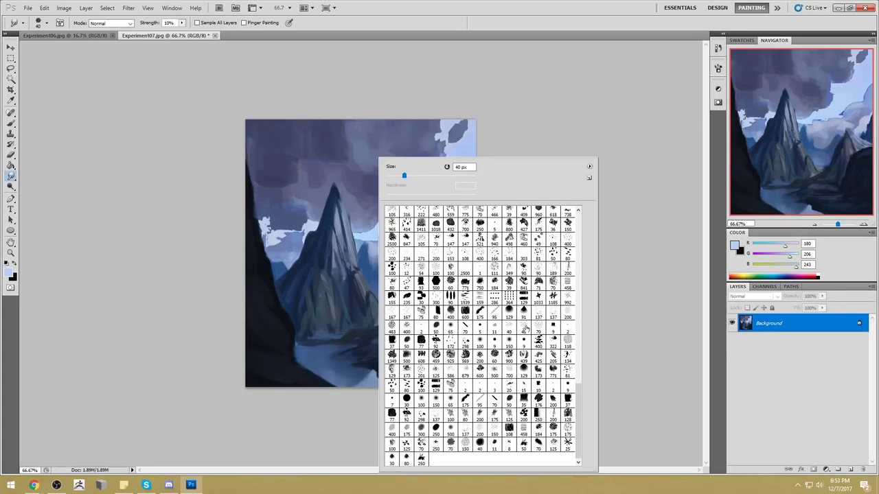
drag(580, 416, 581, 326)
click(436, 404)
key(Return)
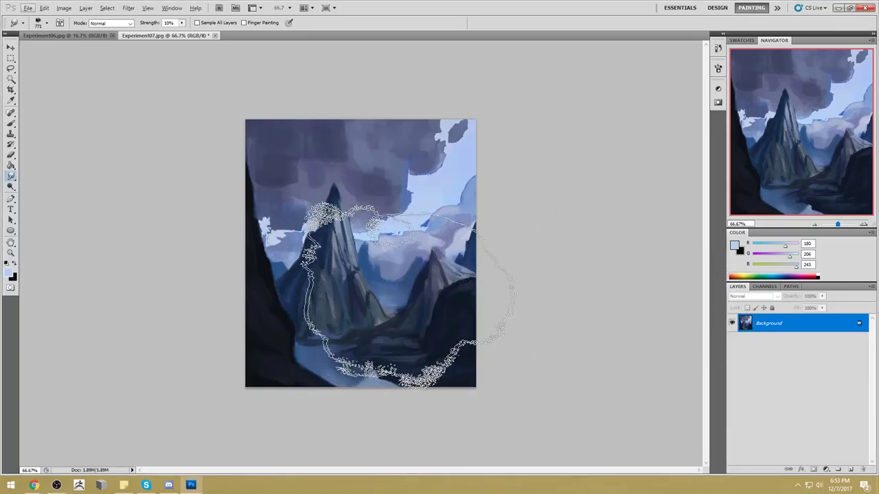
key(b)
right_click(382, 159)
click(454, 404)
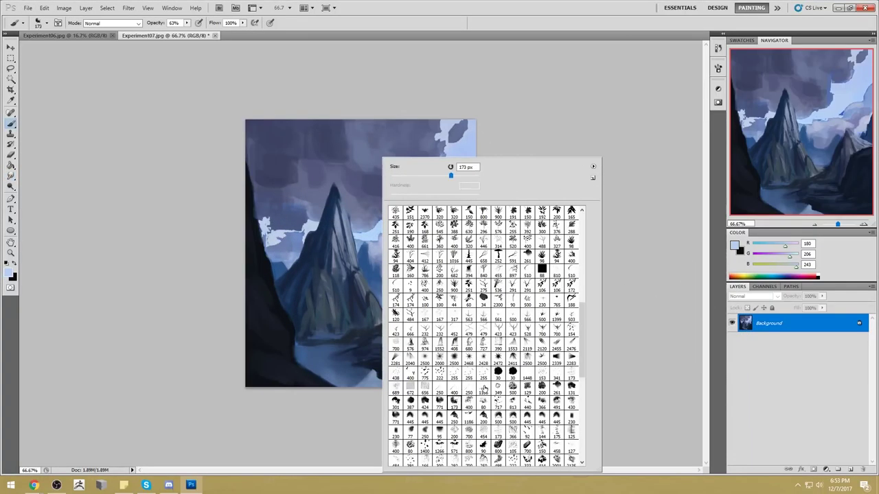
click(439, 404)
key(Return)
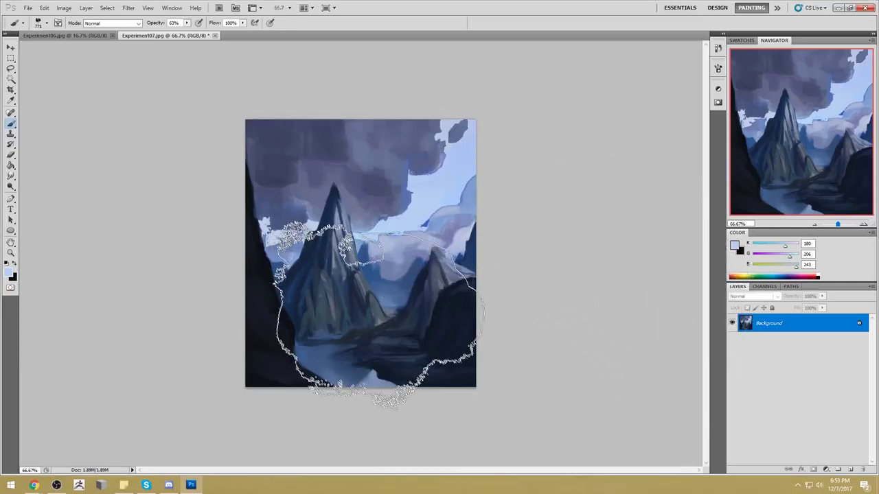
- Smudge a valley patch at size 250, then paint light mist over the mountain bases and valley floor
key(r)
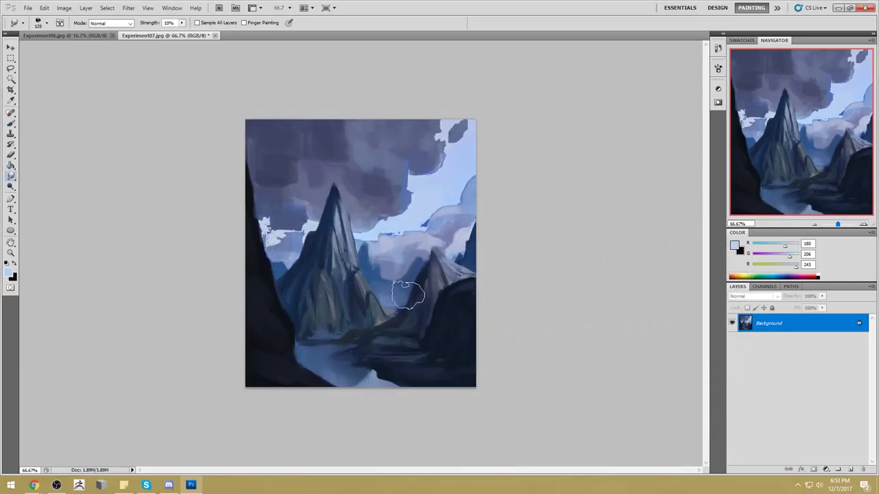
key(bracketright)
mouse_move(403, 235)
mouse_down()
mouse_move(415, 294)
mouse_move(389, 298)
mouse_up()
key(b)
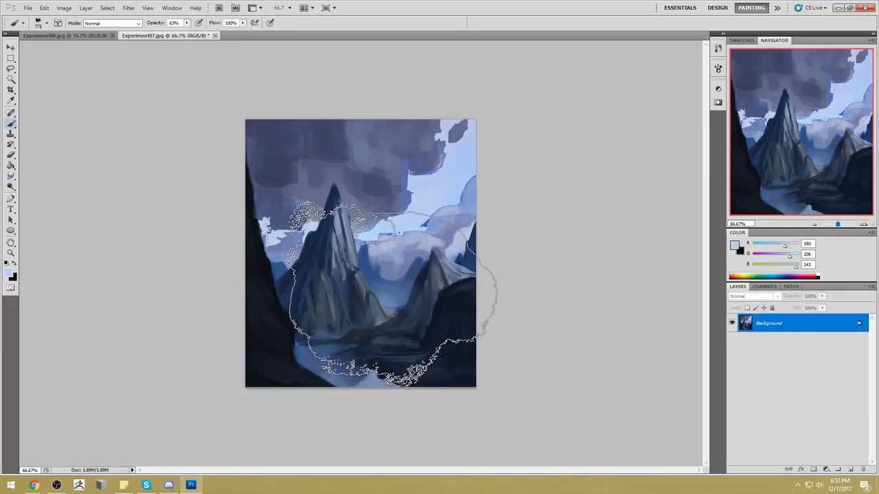
key(bracketleft)
key(bracketleft)
key(bracketleft)
key(bracketleft)
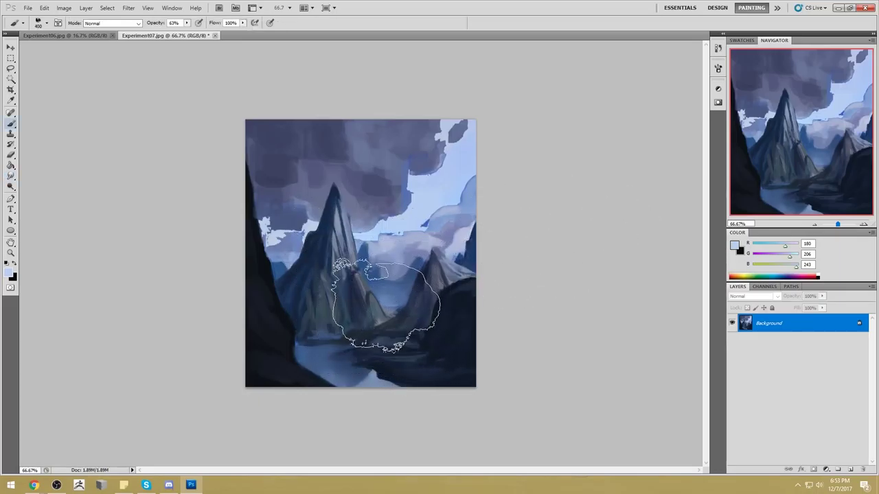
key(bracketleft)
key(bracketleft)
key(bracketleft)
key(bracketleft)
mouse_move(344, 309)
mouse_down()
mouse_move(364, 316)
mouse_move(356, 317)
mouse_move(384, 306)
mouse_move(381, 315)
mouse_up()
key(bracketleft)
key(bracketleft)
mouse_move(311, 329)
mouse_down()
mouse_move(304, 308)
mouse_move(295, 323)
mouse_up()
key(bracketright)
key(bracketright)
key(bracketright)
key(bracketright)
key(bracketright)
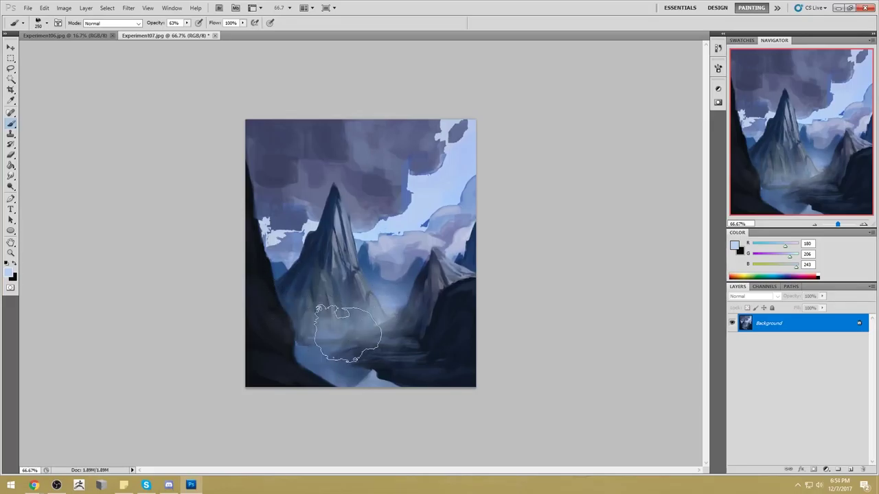
mouse_move(417, 341)
mouse_down()
mouse_move(366, 336)
mouse_move(403, 363)
mouse_up()
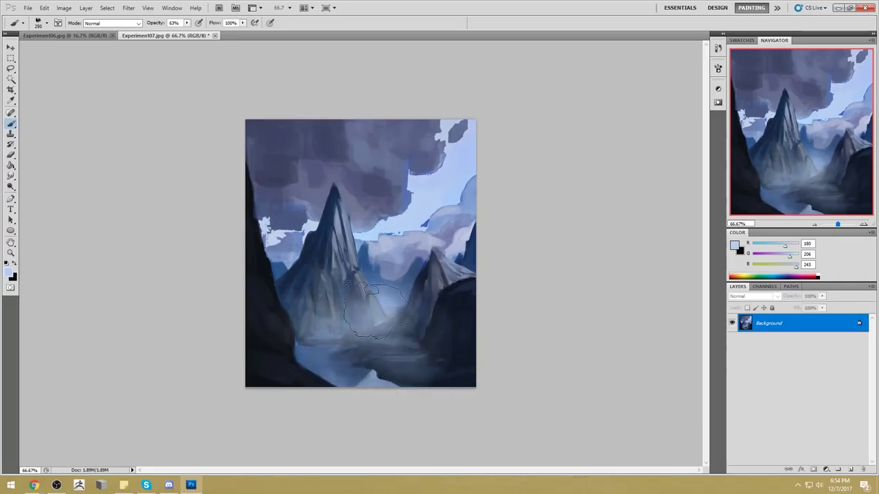
key(bracketright)
key(bracketright)
key(bracketright)
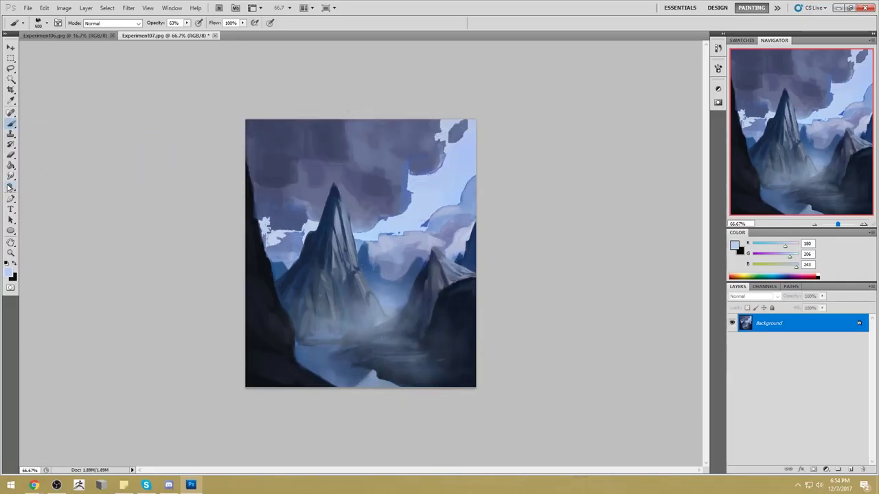
- Smudge the cloud edges, upper-left clouds and valley mist with a 175-size smudge brush
drag(11, 177, 42, 194)
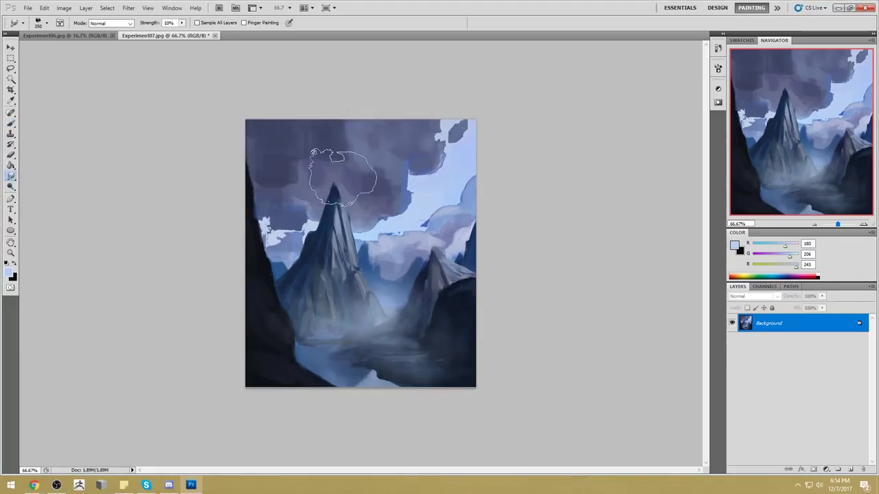
right_click(421, 170)
double_click(428, 387)
key(bracketleft)
key(bracketleft)
key(bracketleft)
mouse_move(441, 171)
mouse_down()
mouse_move(407, 176)
mouse_move(408, 165)
mouse_move(396, 173)
mouse_move(433, 180)
mouse_move(415, 178)
mouse_move(413, 209)
mouse_move(403, 188)
mouse_move(390, 218)
mouse_move(374, 220)
mouse_move(431, 147)
mouse_up()
key(bracketright)
key(bracketright)
key(bracketright)
key(bracketright)
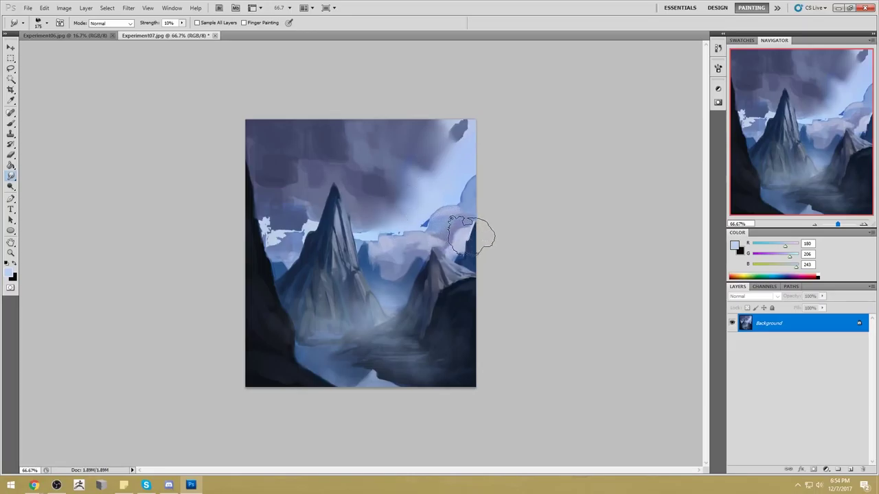
drag(290, 191, 275, 223)
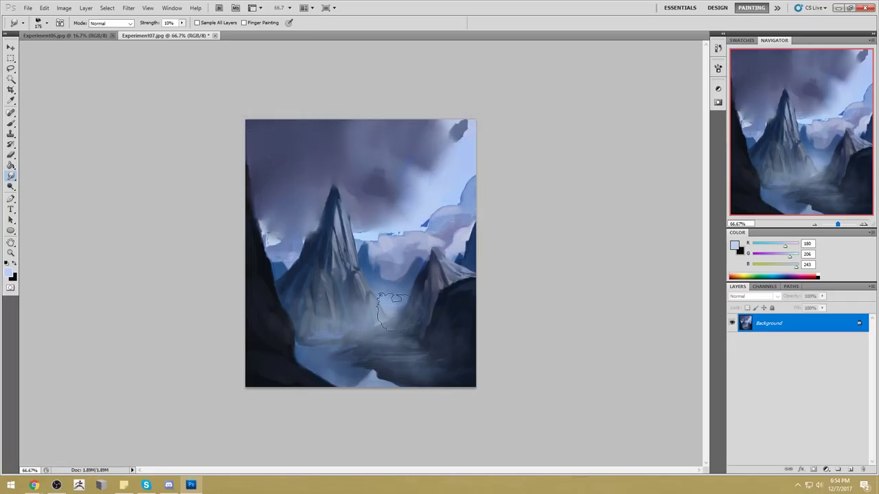
mouse_move(401, 289)
mouse_down()
mouse_move(381, 250)
mouse_move(402, 313)
mouse_move(376, 310)
mouse_move(314, 333)
mouse_move(297, 300)
mouse_up()
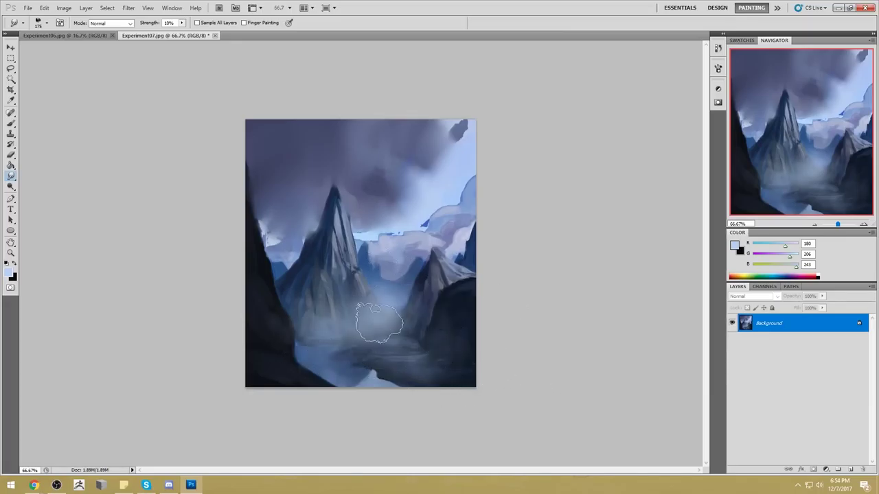
- Close Experiment07 without saving, close Experiment06, and restore the Photoshop window to a smaller size
click(215, 35)
click(459, 183)
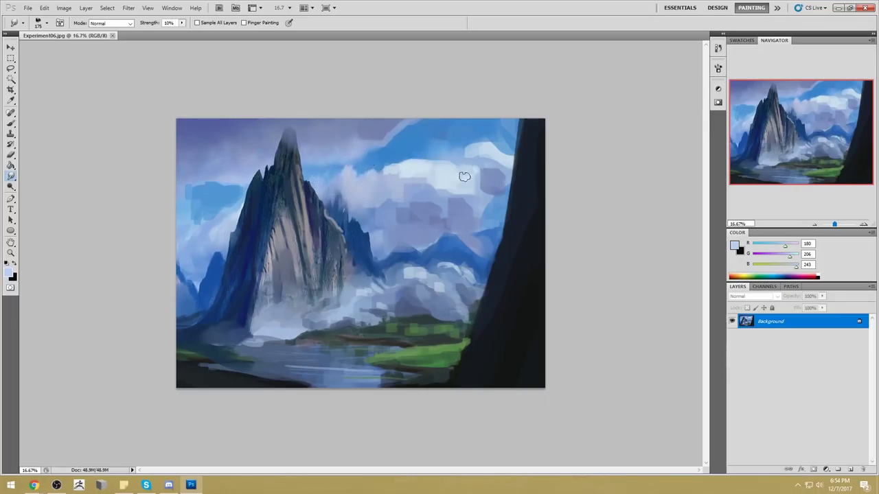
click(113, 37)
drag(588, 3, 508, 52)
- Close the Chrome window and start a new one from its taskbar jump list
click(164, 61)
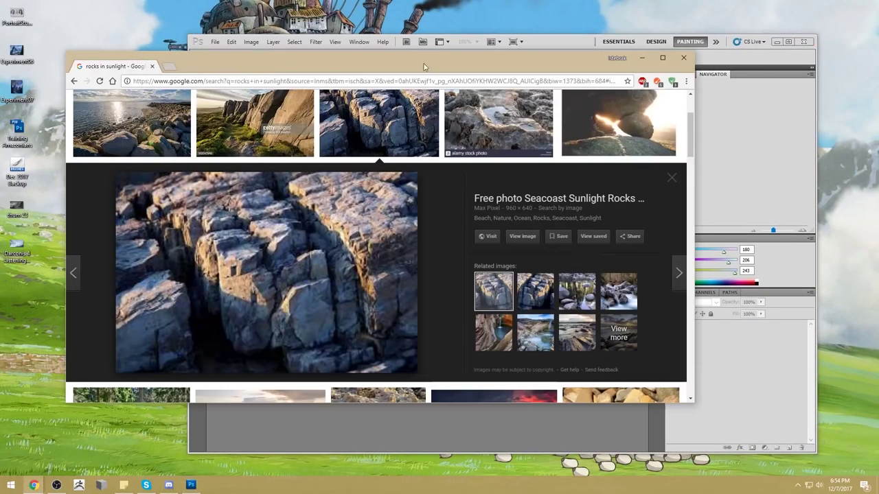
click(684, 59)
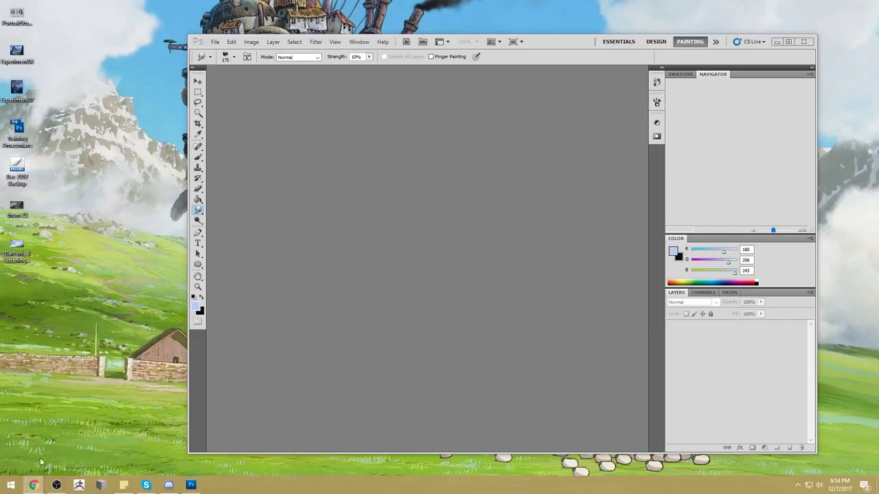
right_click(33, 485)
click(38, 401)
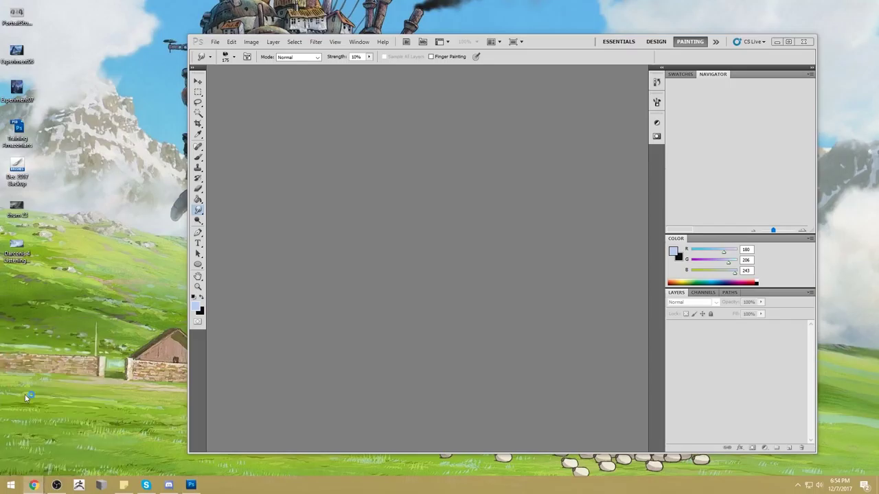
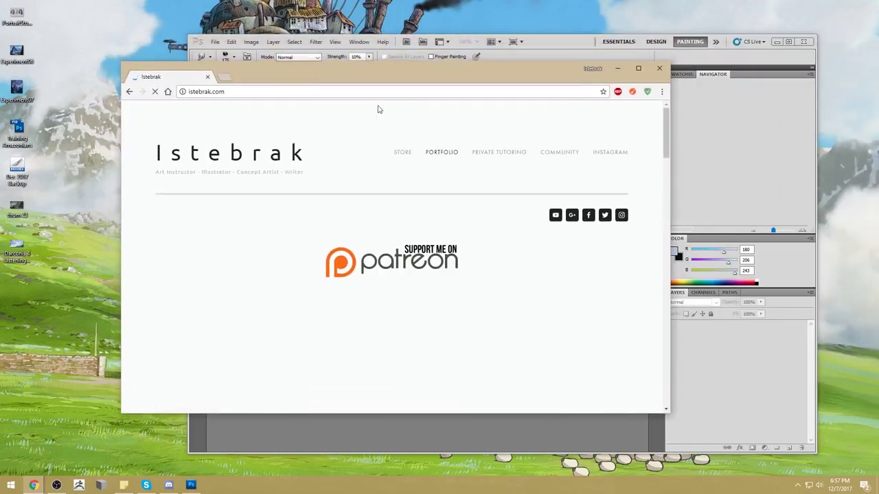
- Open the Istebrak site's Google+ community link in a new tab and switch to it
right_click(573, 219)
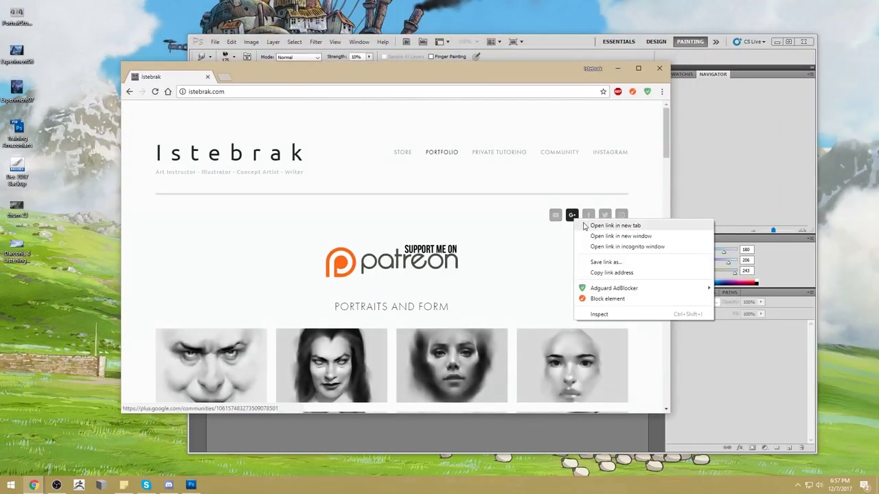
click(599, 227)
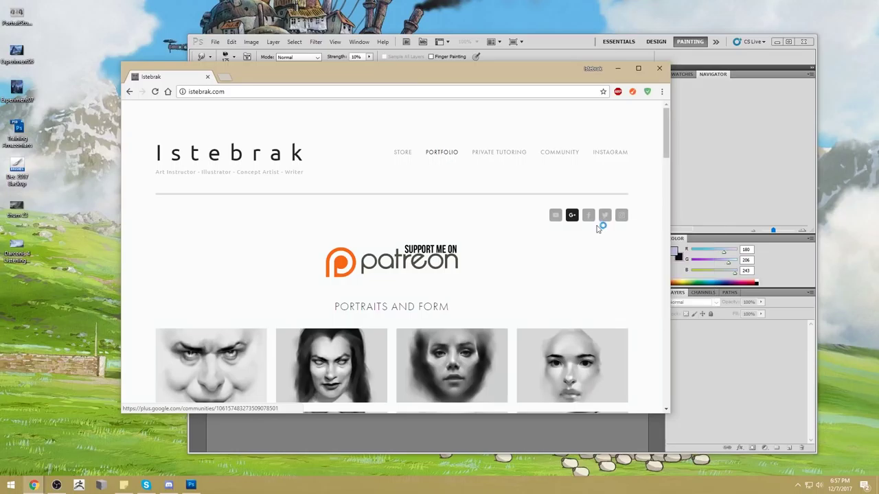
key(ctrl+Tab)
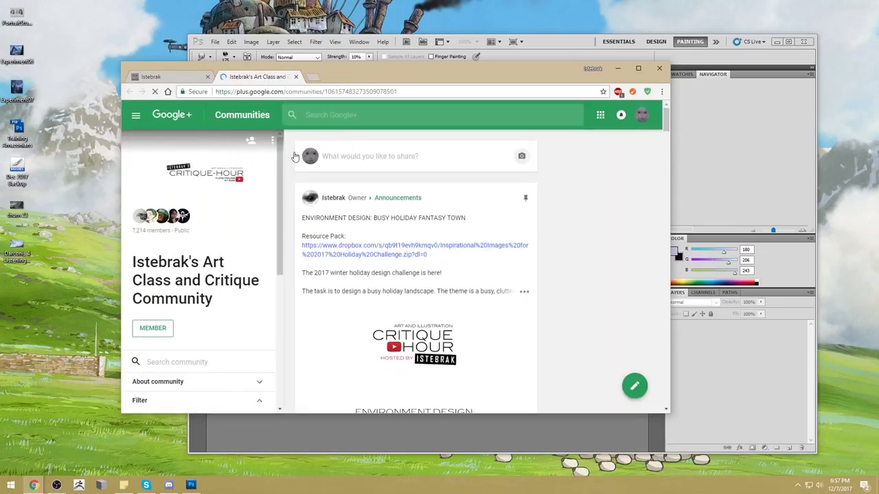
- Maximize the Chrome window and filter the community feed to Challenge Submissions
drag(358, 69, 335, 28)
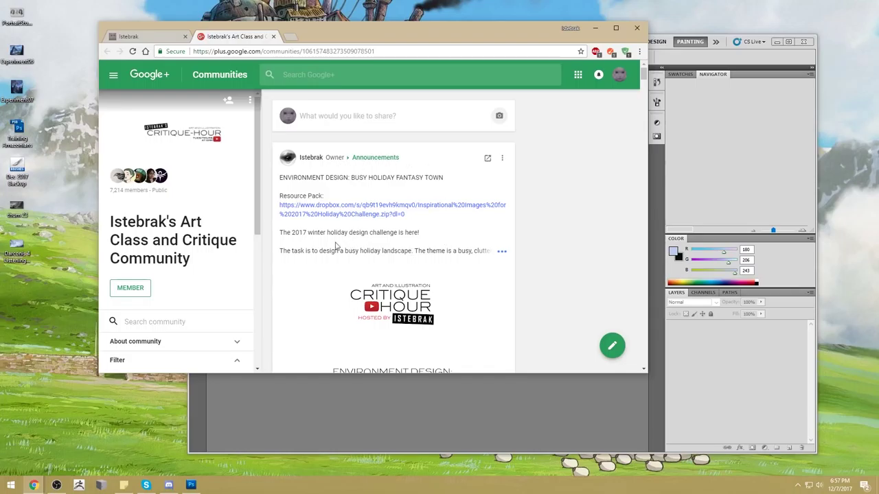
click(502, 251)
double_click(453, 31)
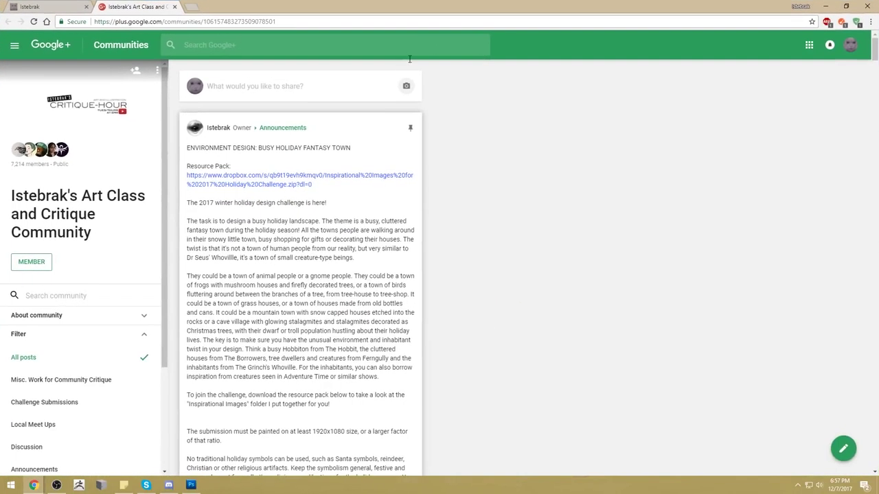
click(68, 415)
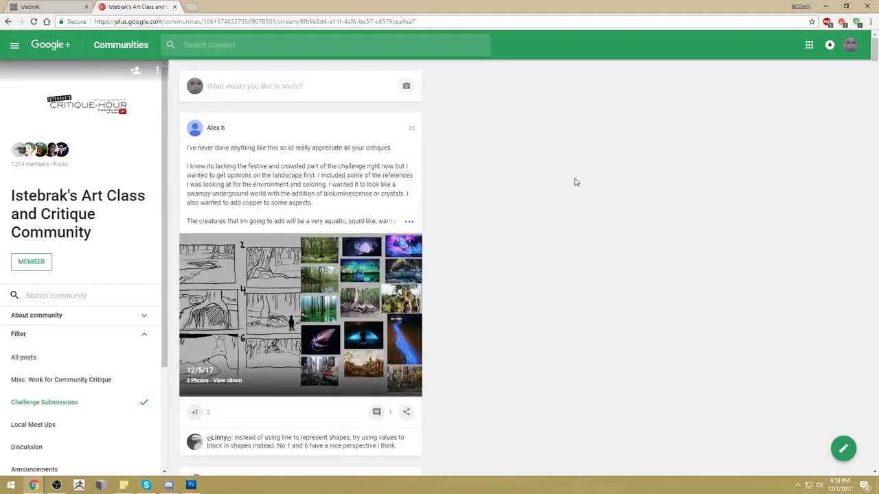
scroll(500, 200, down, 8)
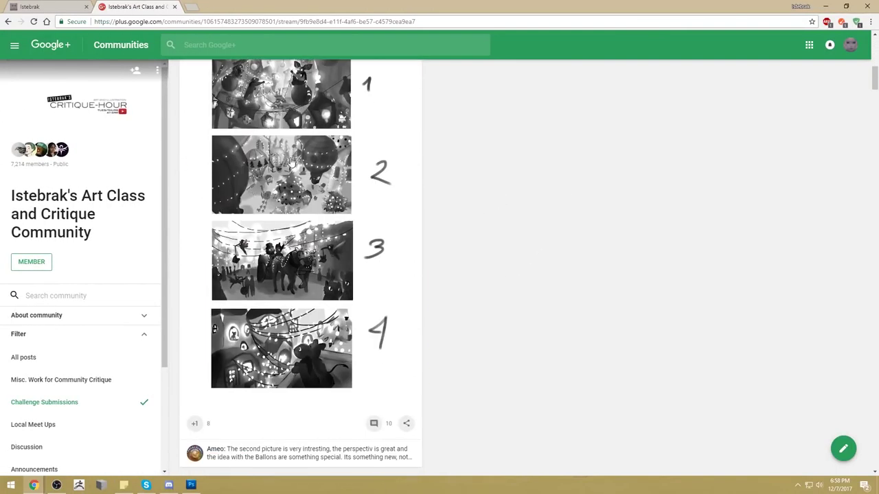
scroll(291, 162, up, 1)
click(312, 143)
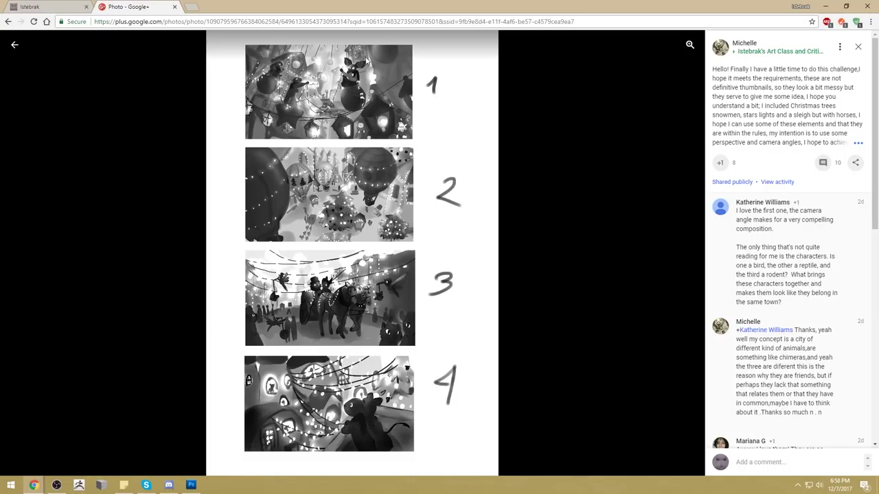
key(super+Down)
drag(349, 85, 126, 78)
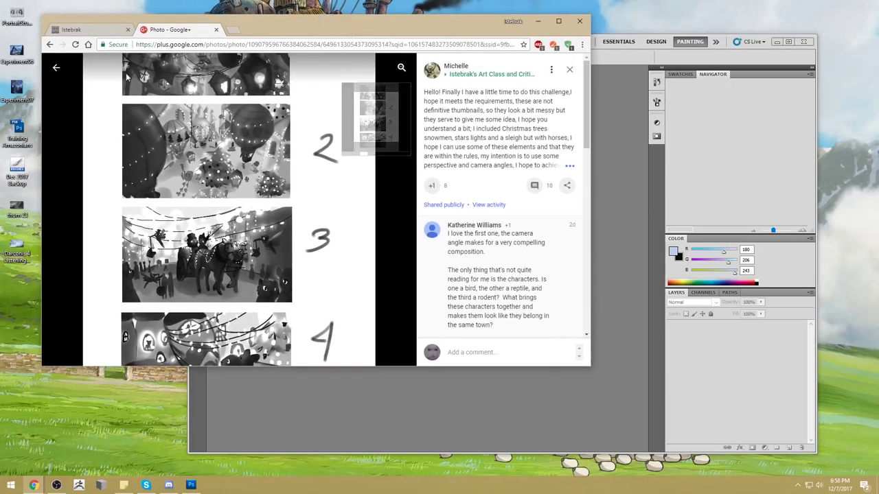
click(56, 67)
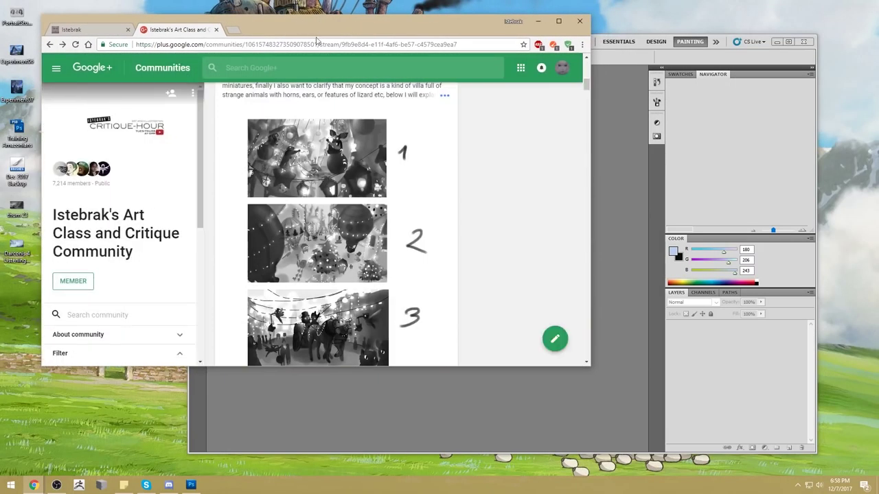
double_click(317, 31)
scroll(341, 163, up, 10)
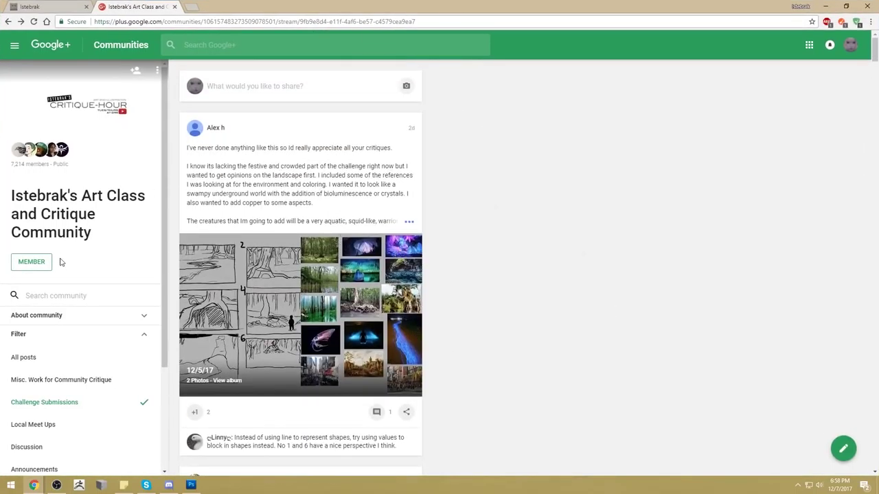
click(35, 467)
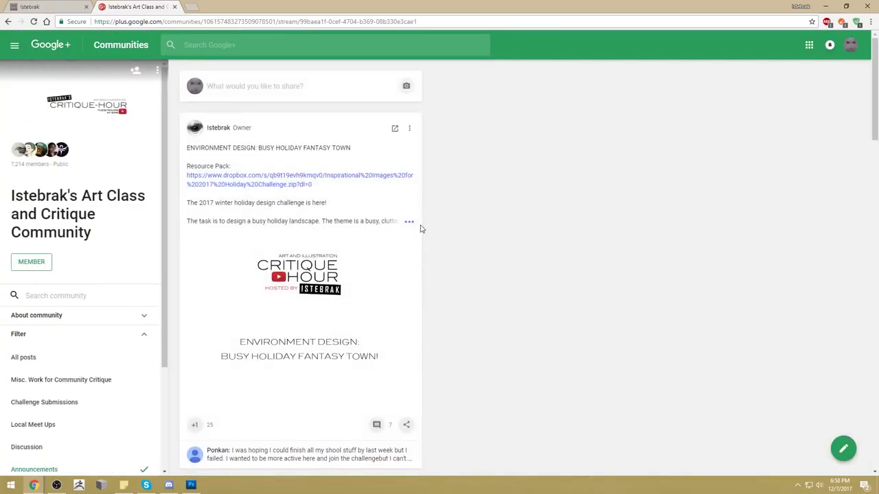
- Highlight the 19th of December due date and compare it against the taskbar calendar
scroll(411, 228, down, 4)
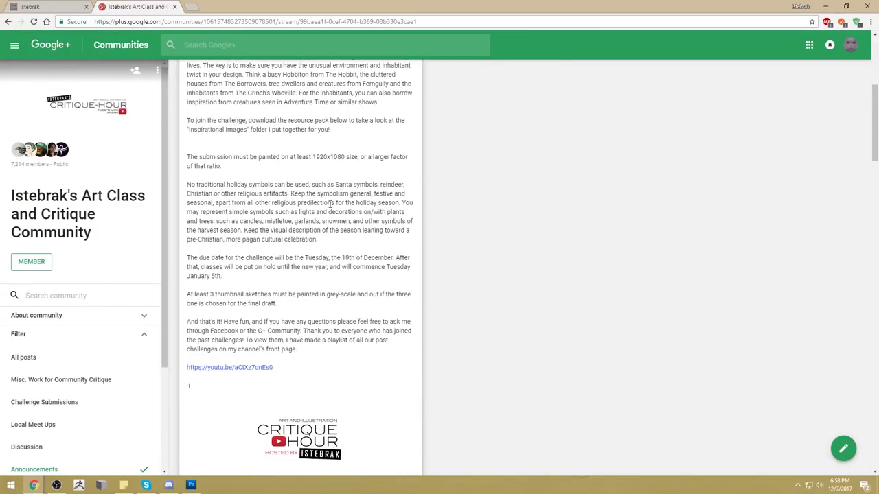
drag(330, 257, 394, 258)
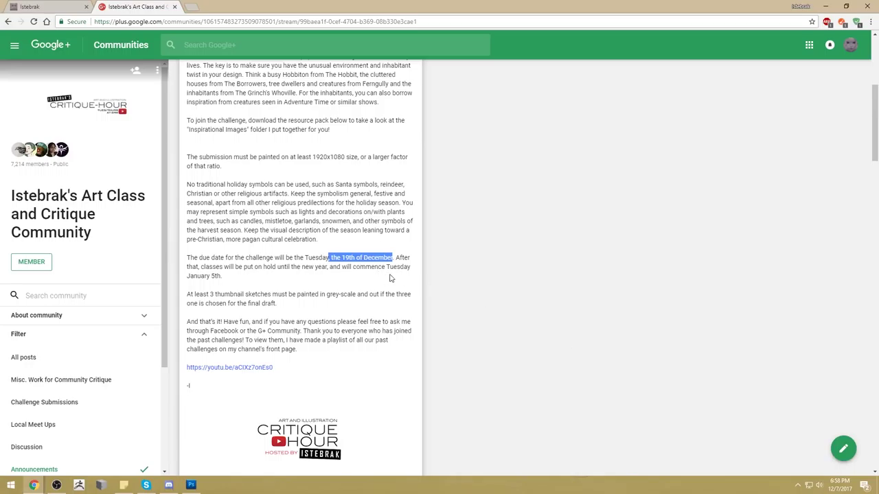
click(839, 485)
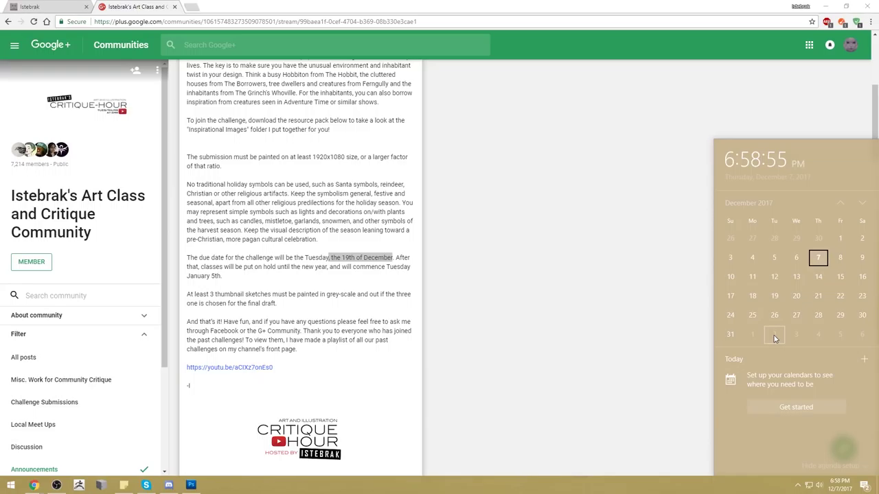
click(353, 279)
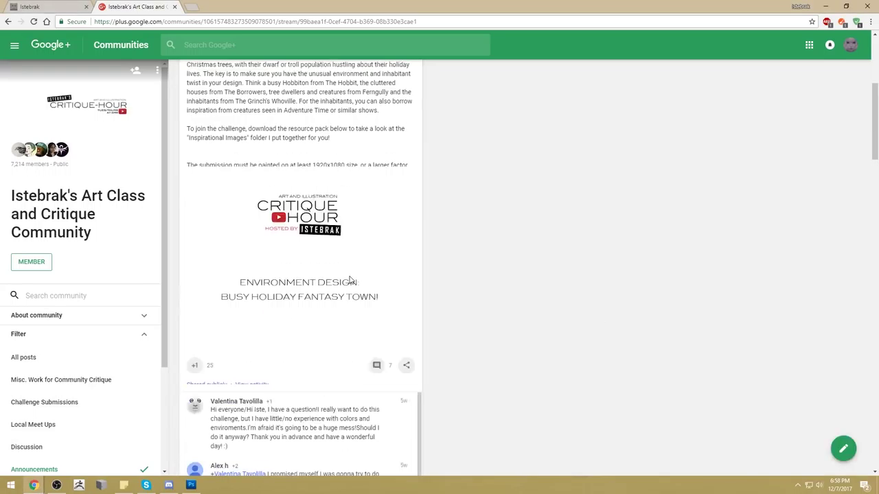
- Expand and reread the full challenge description, then recheck the date in the taskbar calendar
scroll(353, 280, up, 2)
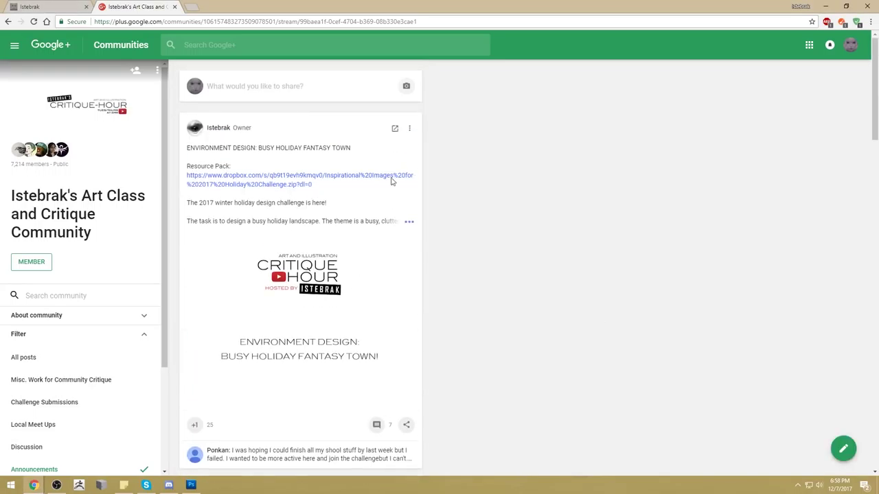
click(410, 131)
click(397, 275)
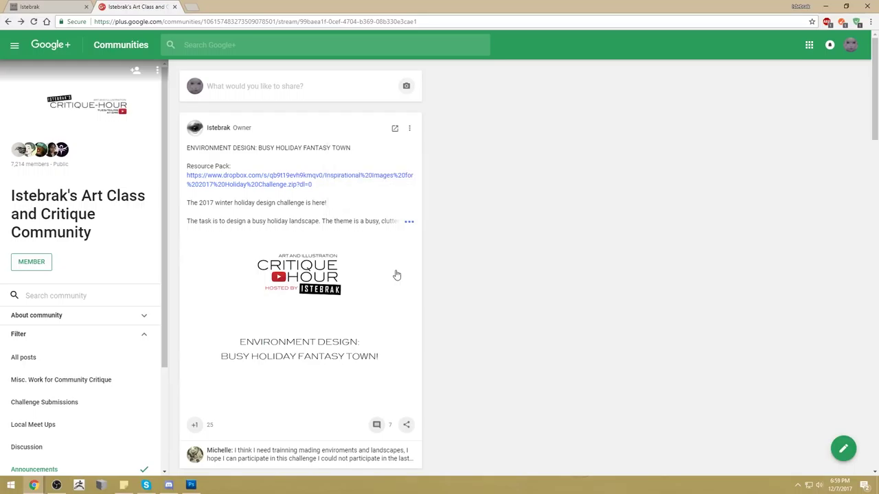
click(407, 222)
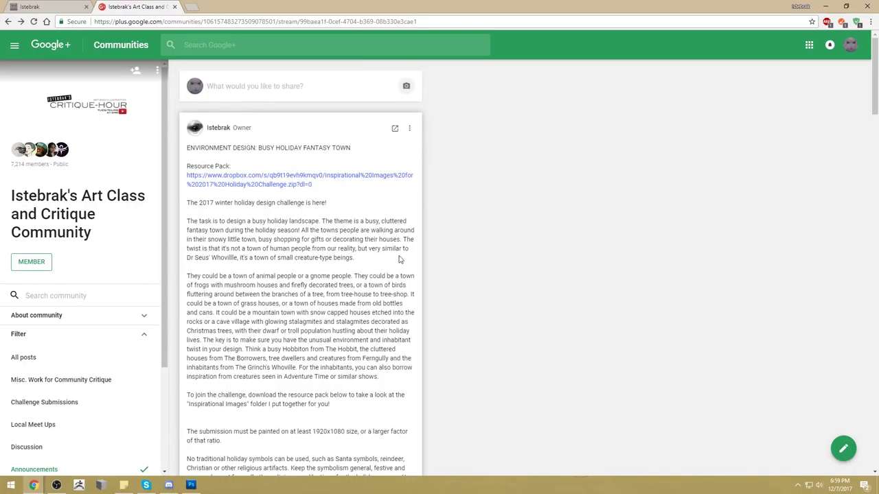
click(409, 129)
click(321, 272)
scroll(323, 240, down, 3)
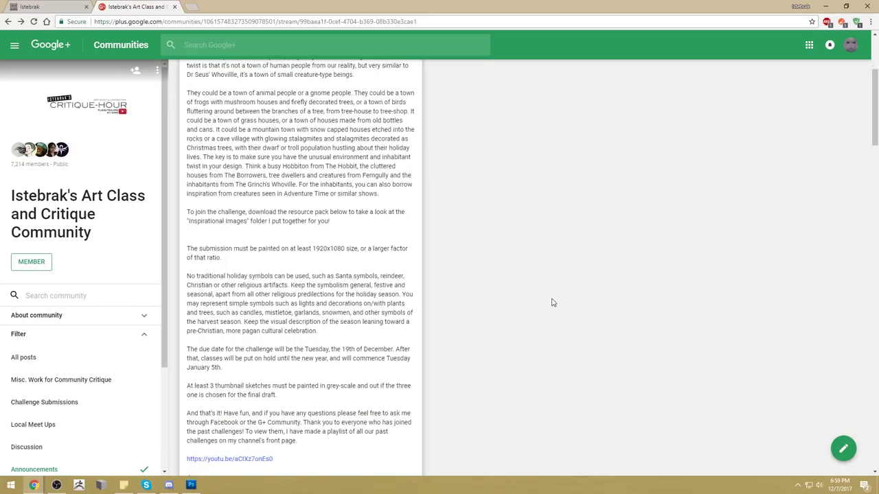
click(838, 484)
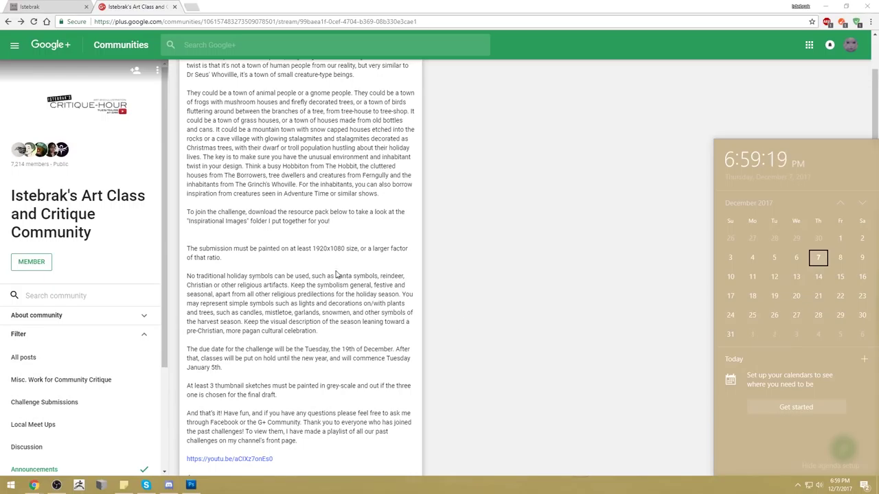
click(345, 247)
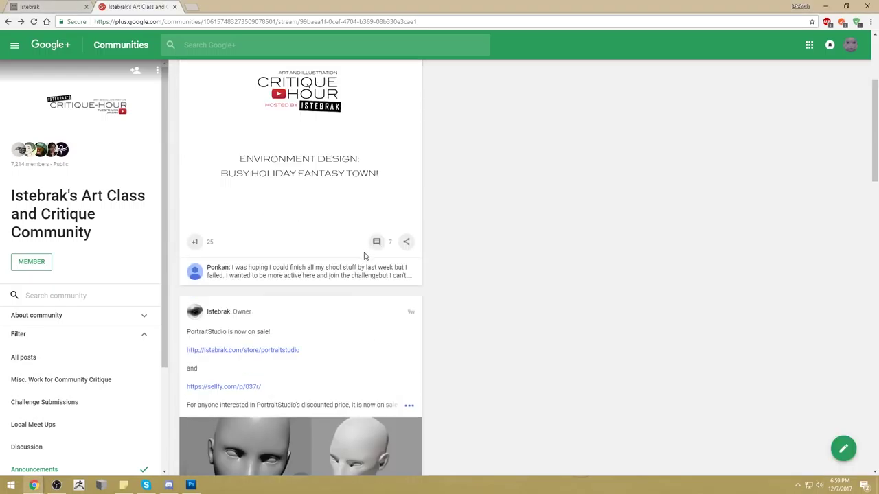
- Restore Chrome to a smaller window and bring Photoshop's empty workspace in front
scroll(388, 275, up, 3)
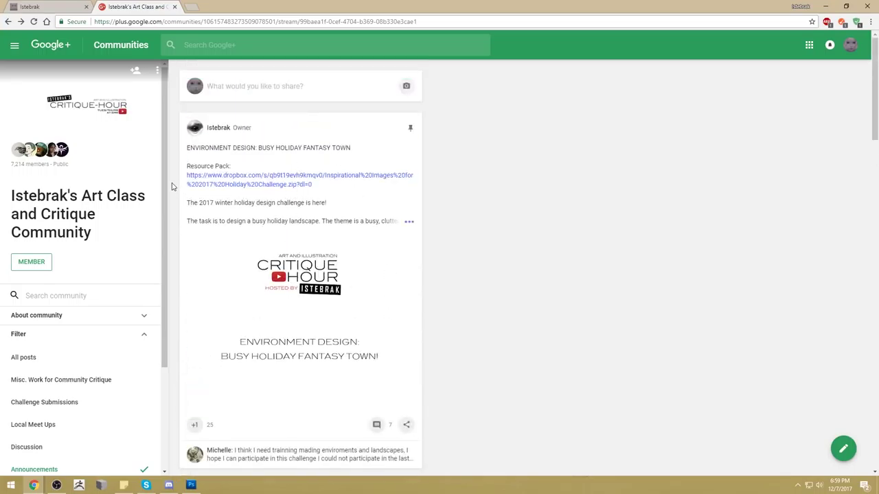
scroll(171, 186, down, 2)
scroll(171, 186, up, 2)
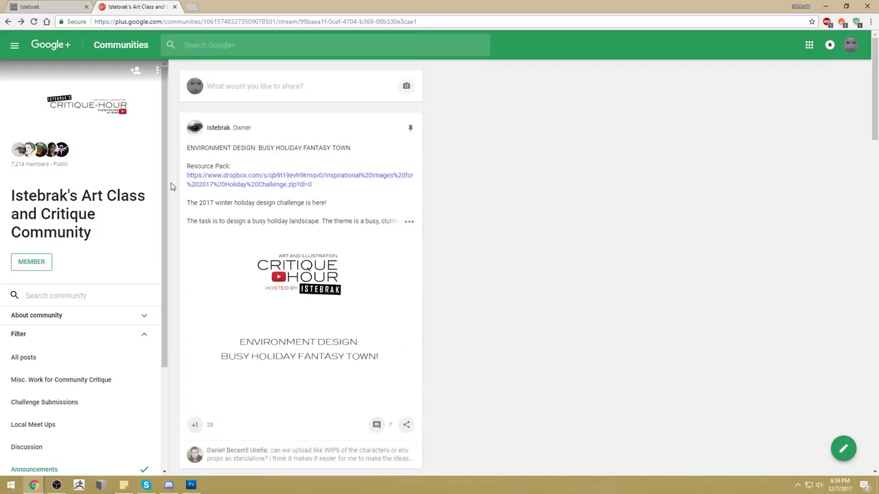
key(super+Down)
drag(557, 49, 464, 30)
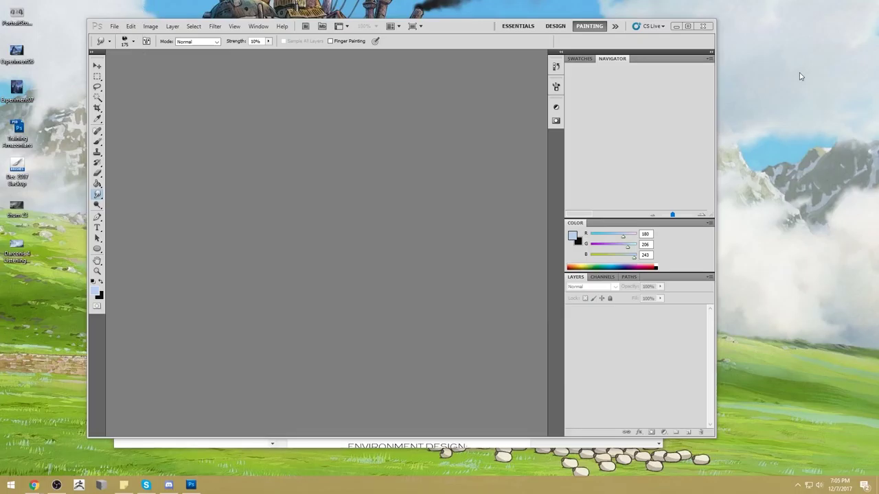
click(838, 484)
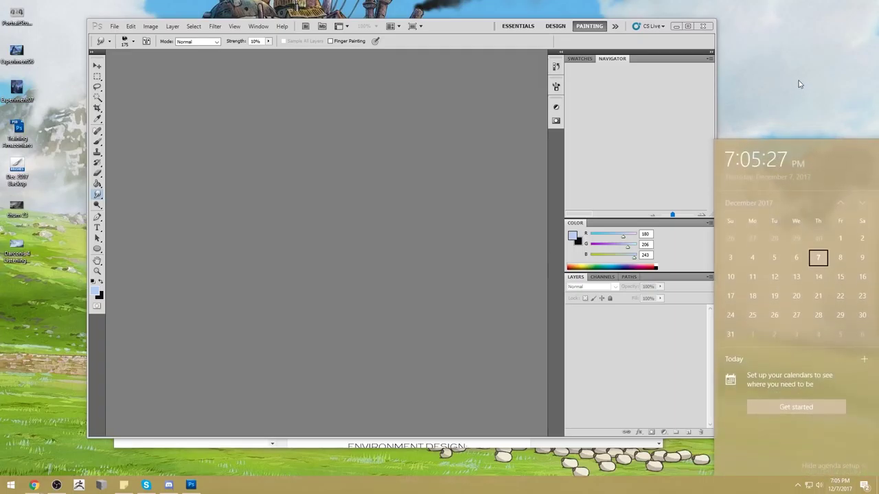
click(60, 485)
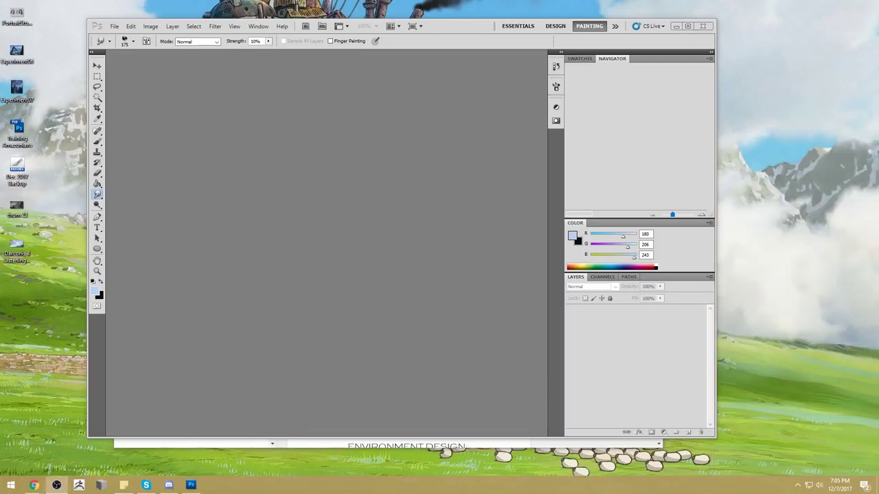